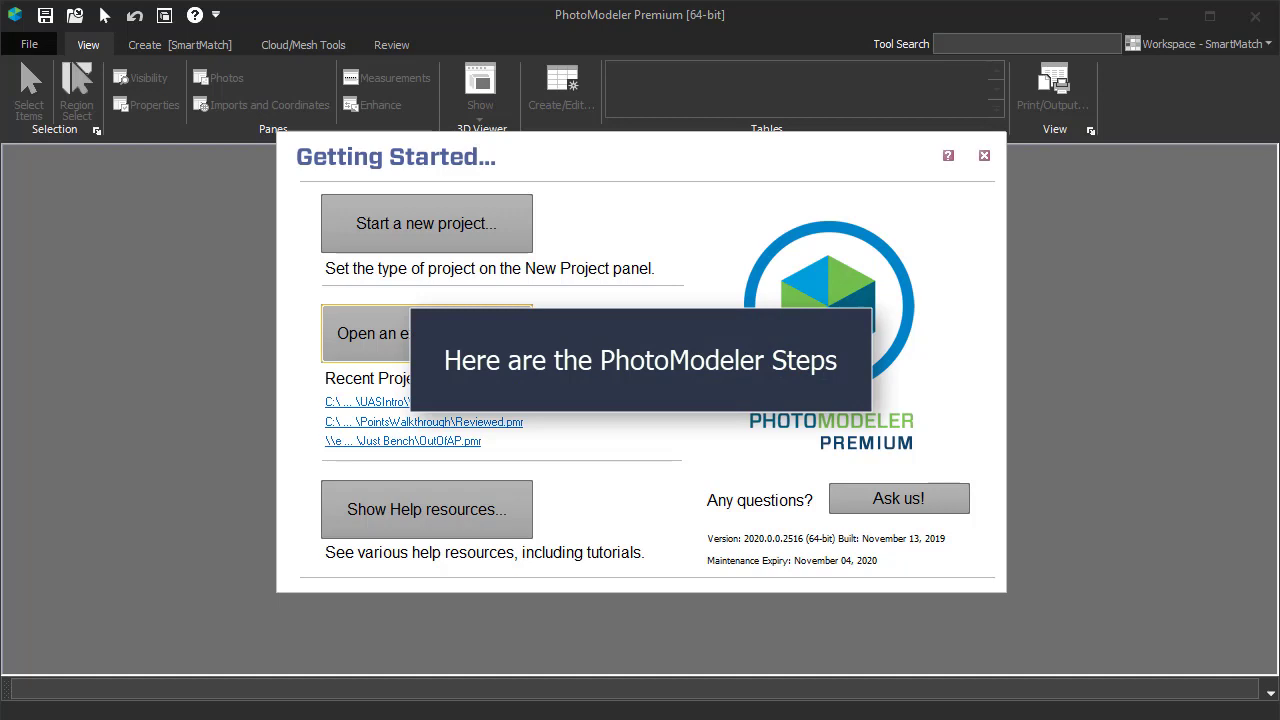
- Create an Automated Target project holding all 20 boat-stair photos from the tutorial folder
{"action": "left_click", "coordinate": [462, 241]}
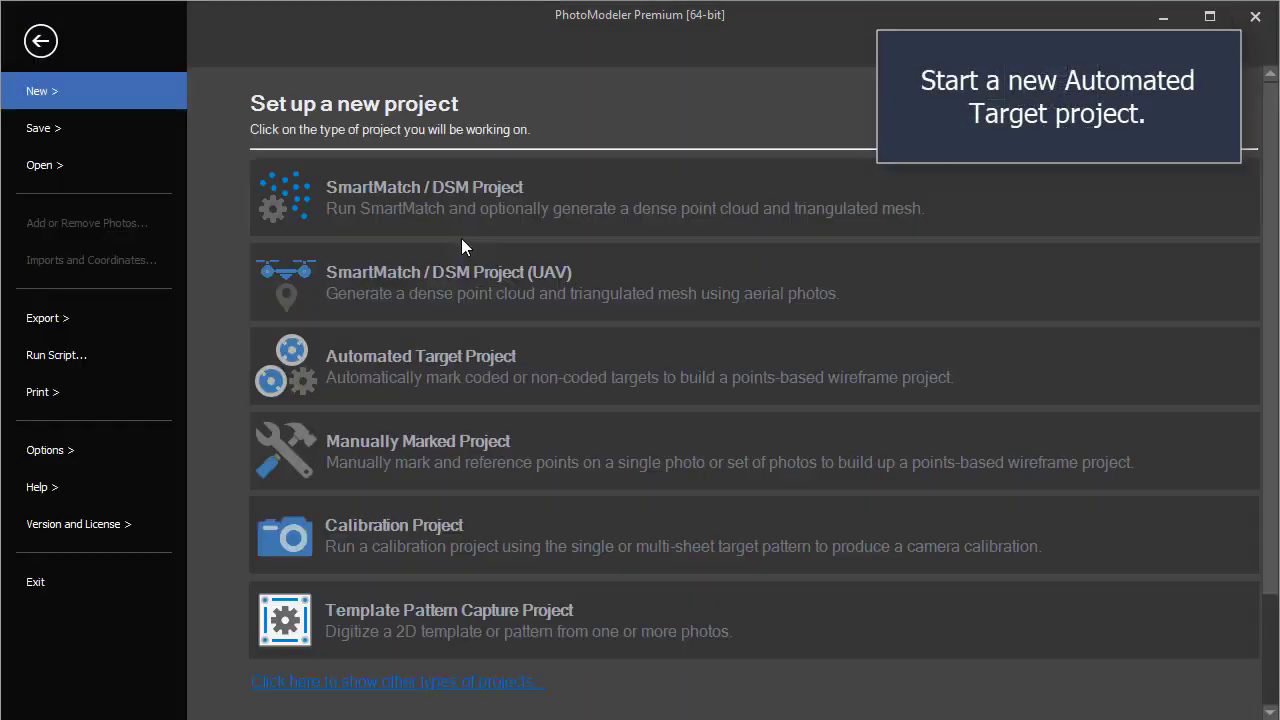
{"action": "left_click", "coordinate": [450, 361]}
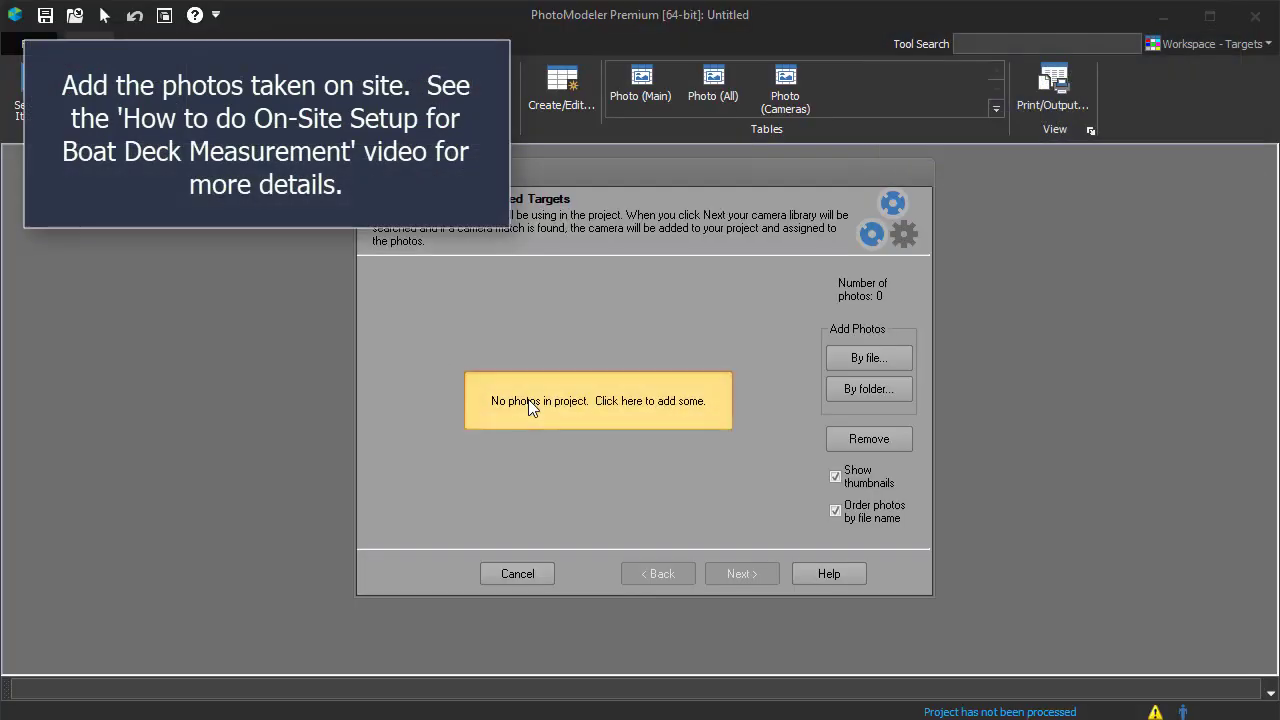
{"action": "left_click", "coordinate": [530, 403]}
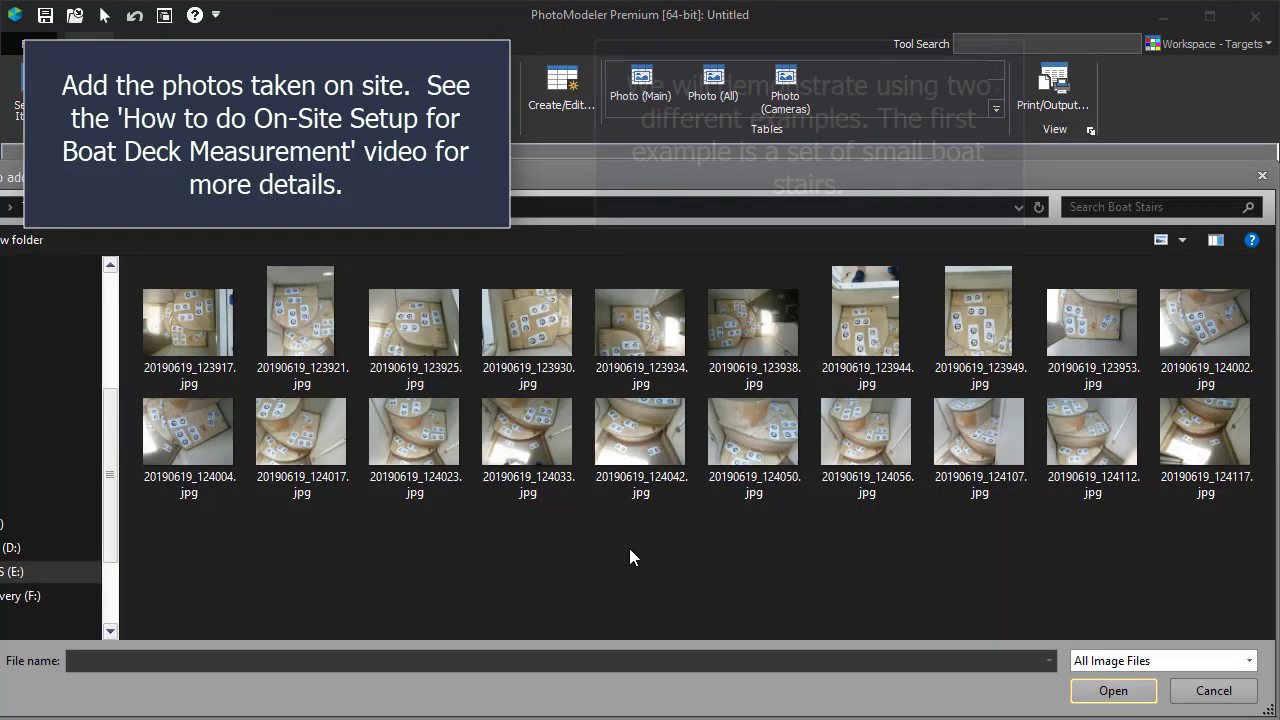
{"action": "key", "text": "ctrl+a"}
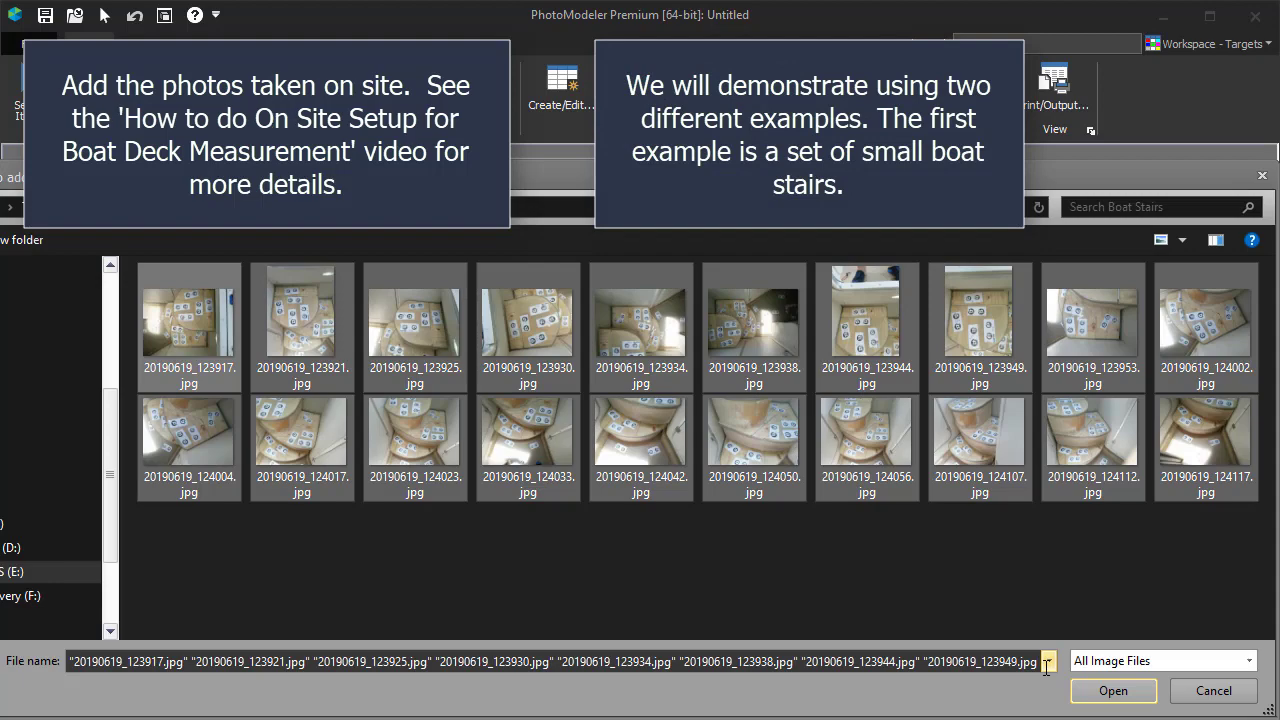
{"action": "left_click", "coordinate": [1113, 690]}
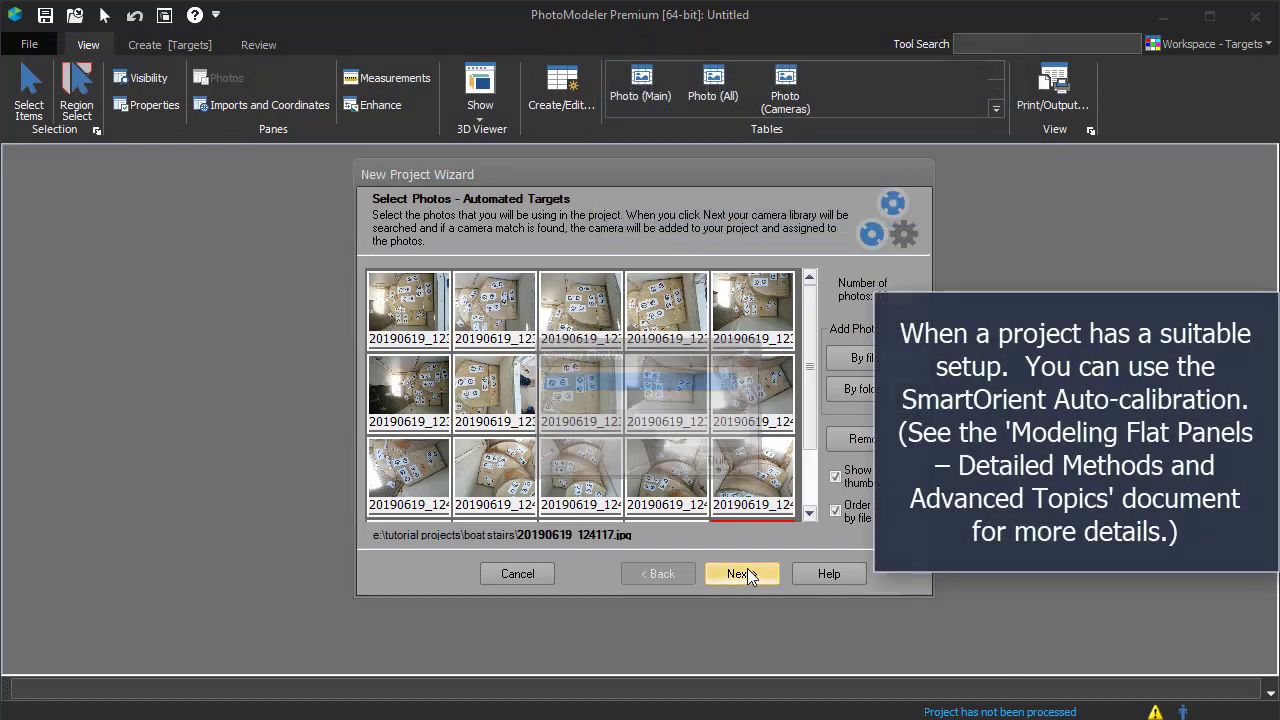
- Choose SmartOrient Auto-calibration as the camera source and launch automated target marking and orientation
{"action": "left_click", "coordinate": [747, 568]}
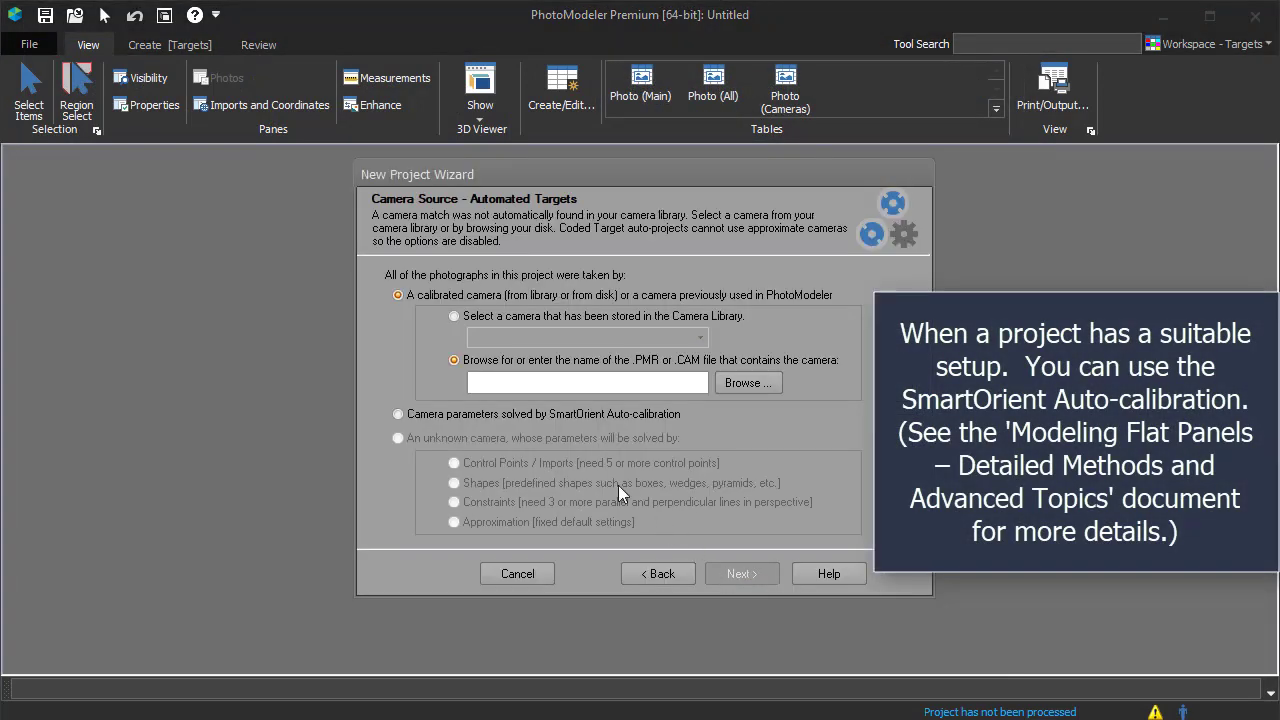
{"action": "left_click", "coordinate": [513, 413]}
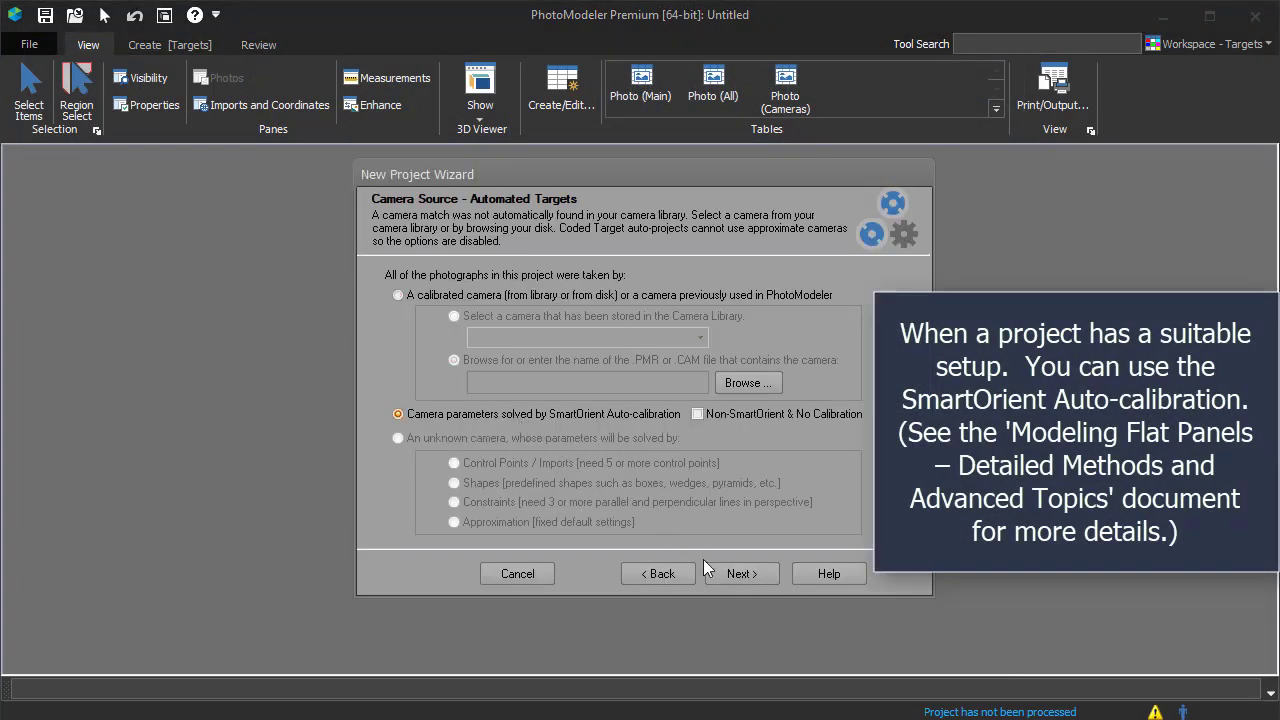
{"action": "left_click", "coordinate": [742, 574]}
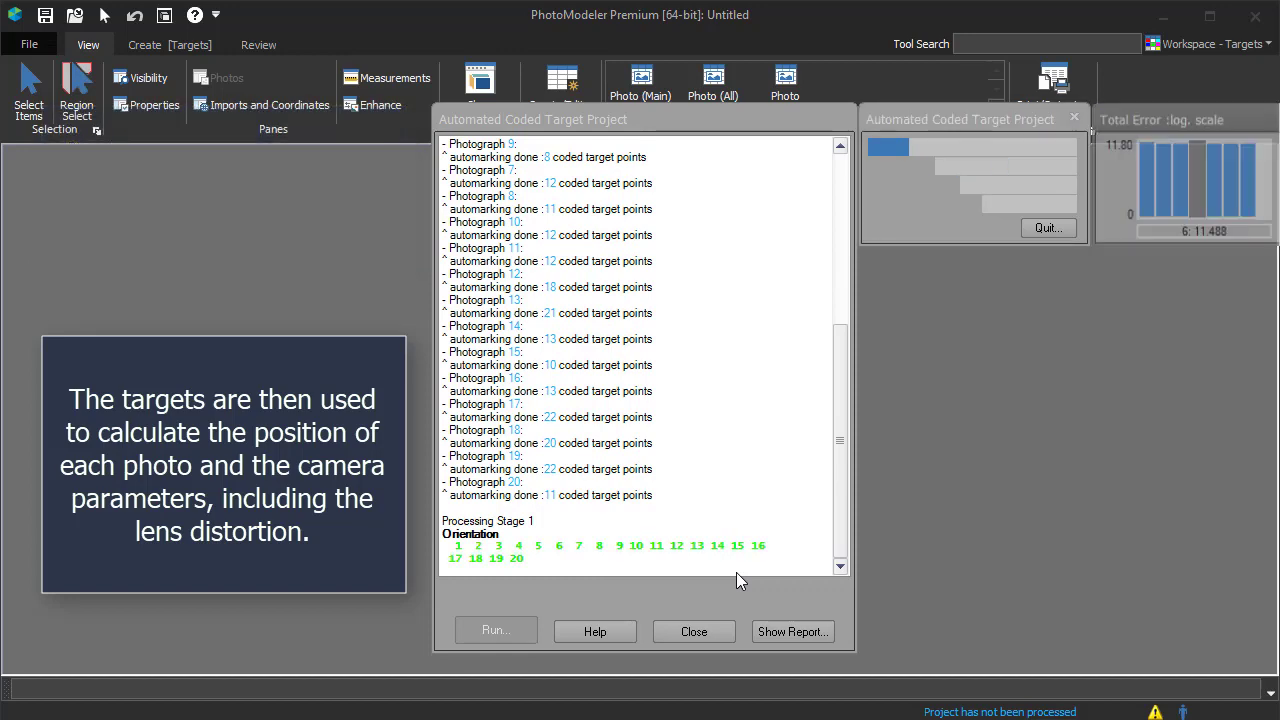
- Inspect the solved targets and camera stations in an orbited 3D view, then close it
{"action": "left_click", "coordinate": [687, 632]}
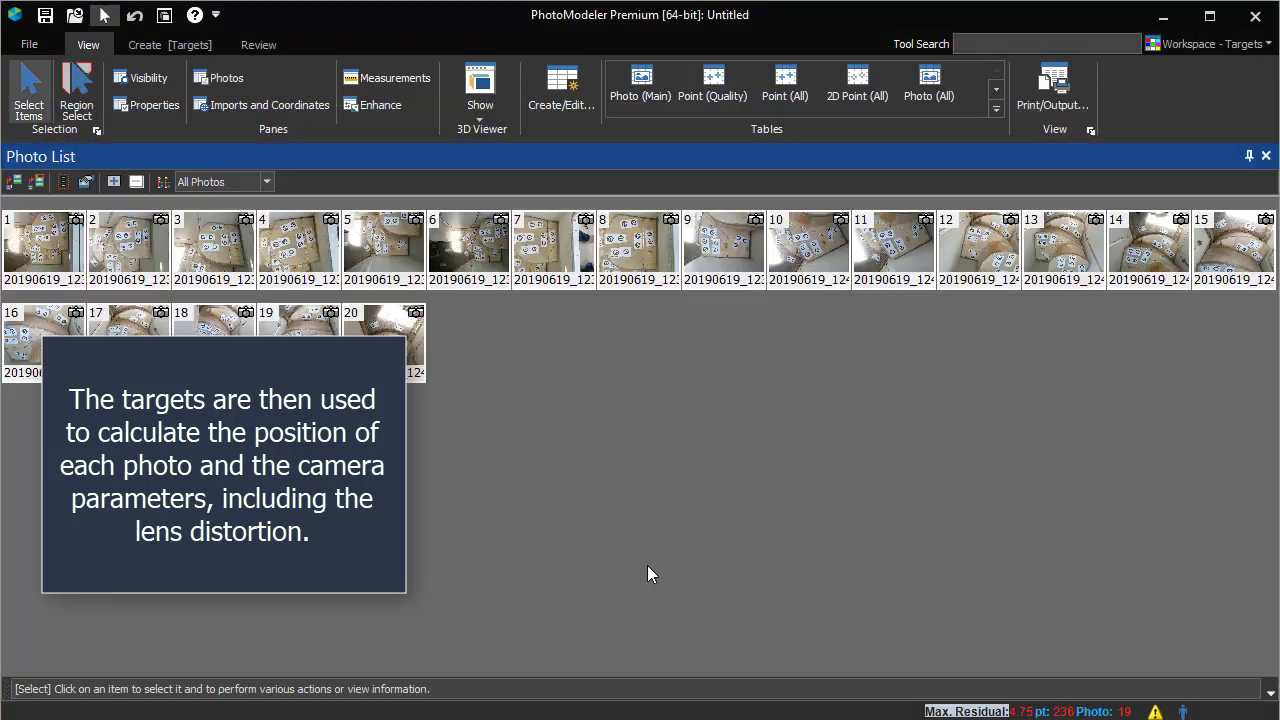
{"action": "left_click", "coordinate": [480, 95]}
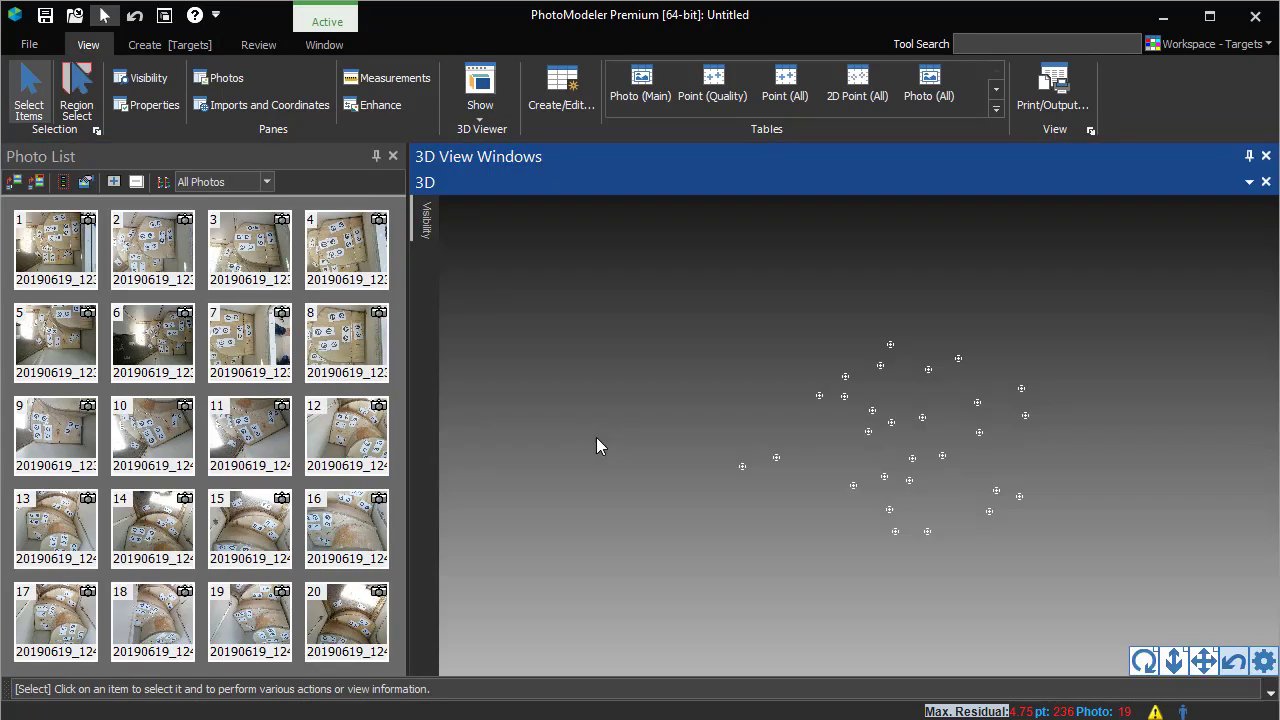
{"action": "left_click", "coordinate": [430, 232]}
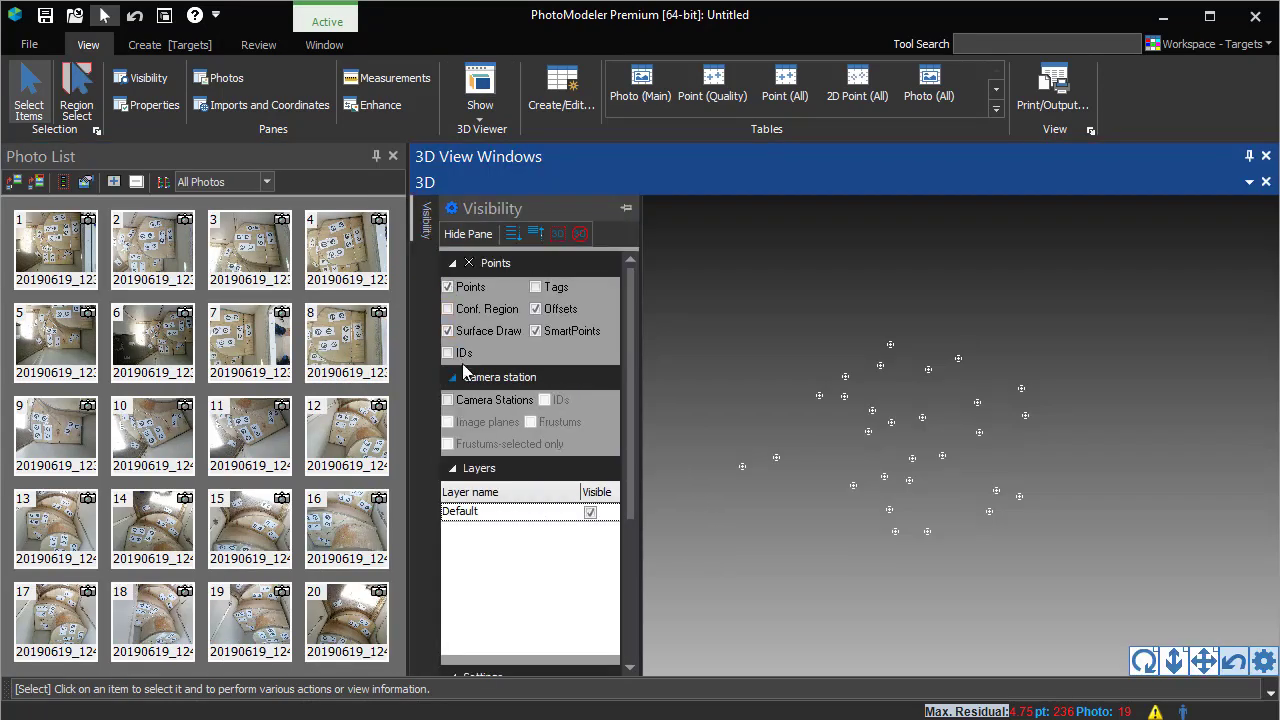
{"action": "left_click", "coordinate": [447, 400]}
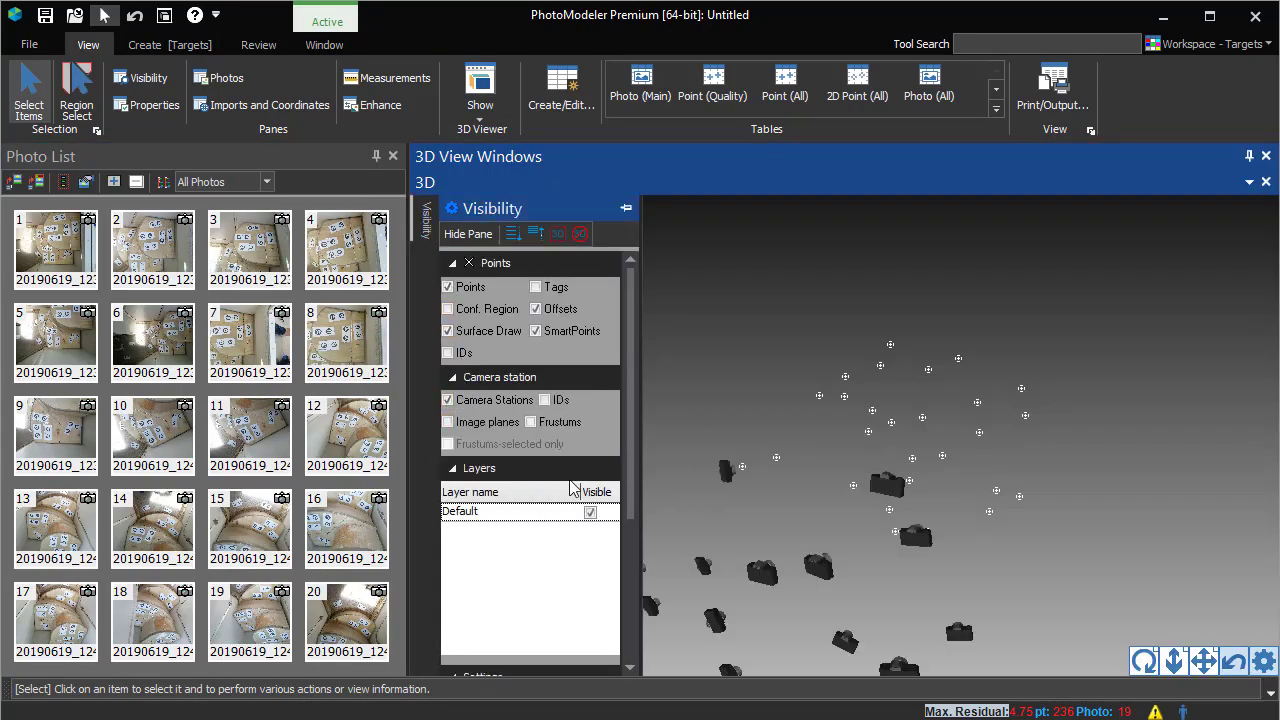
{"action": "left_click", "coordinate": [1236, 662]}
{"action": "left_click_drag", "start_coordinate": [1144, 661], "coordinate": [893, 361]}
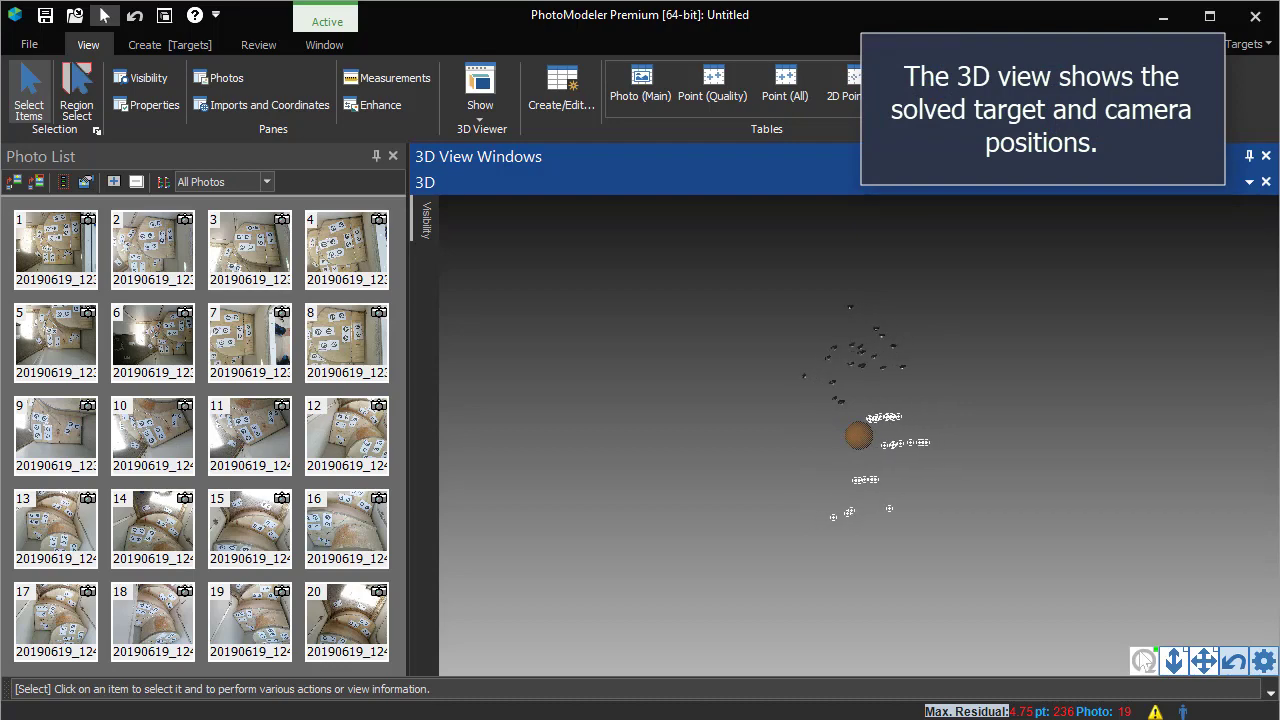
{"action": "left_click", "coordinate": [427, 225]}
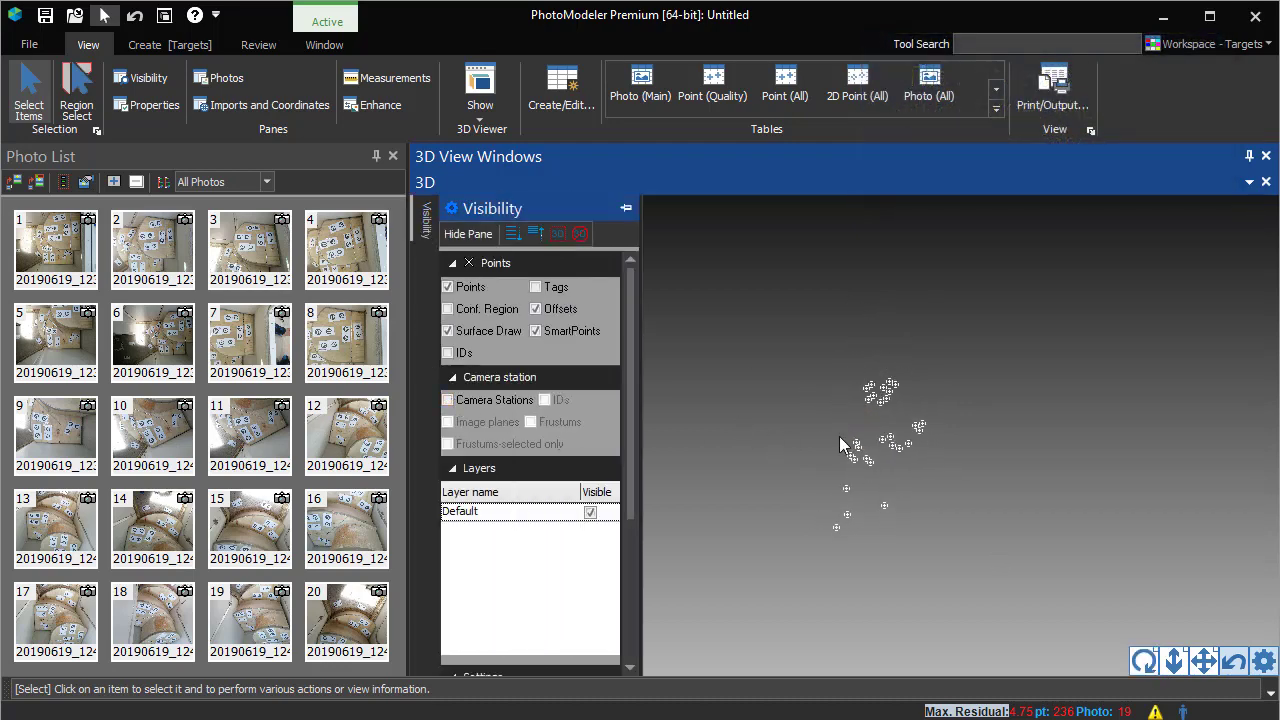
{"action": "left_click", "coordinate": [1266, 158]}
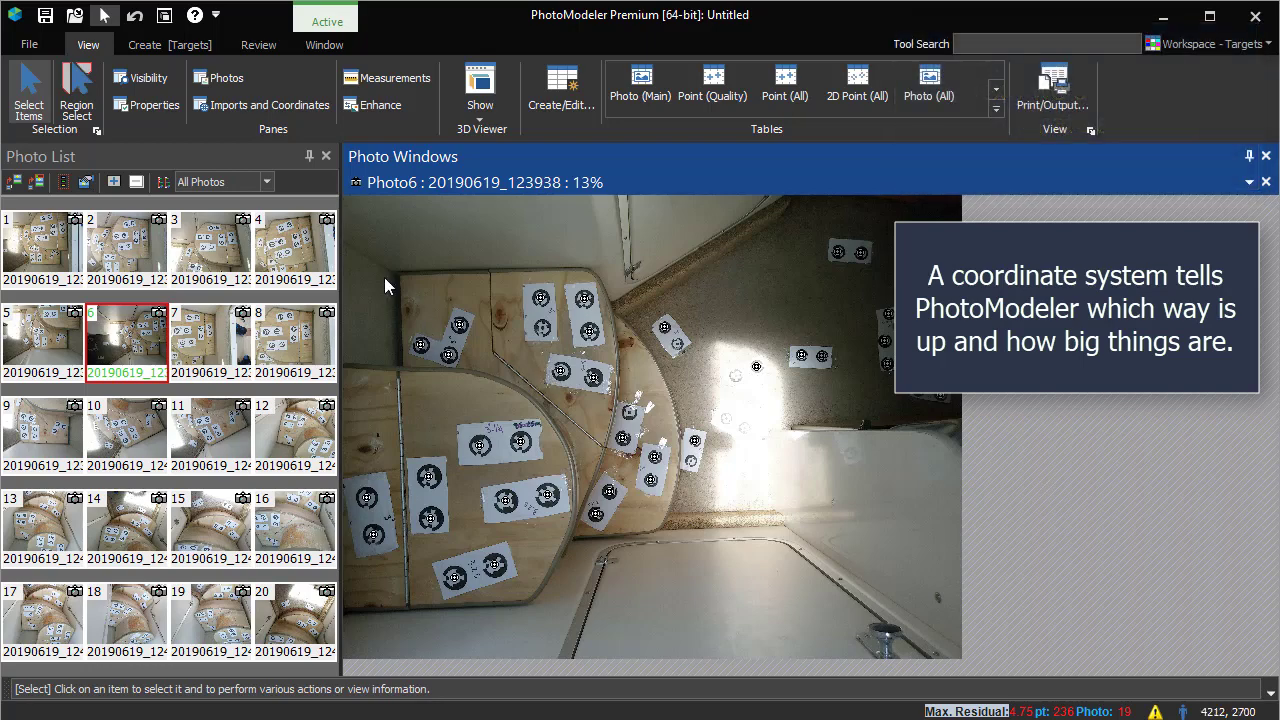
- Add manually entered Scale, Rotate and Translate coordinate system items
{"action": "left_click", "coordinate": [263, 106]}
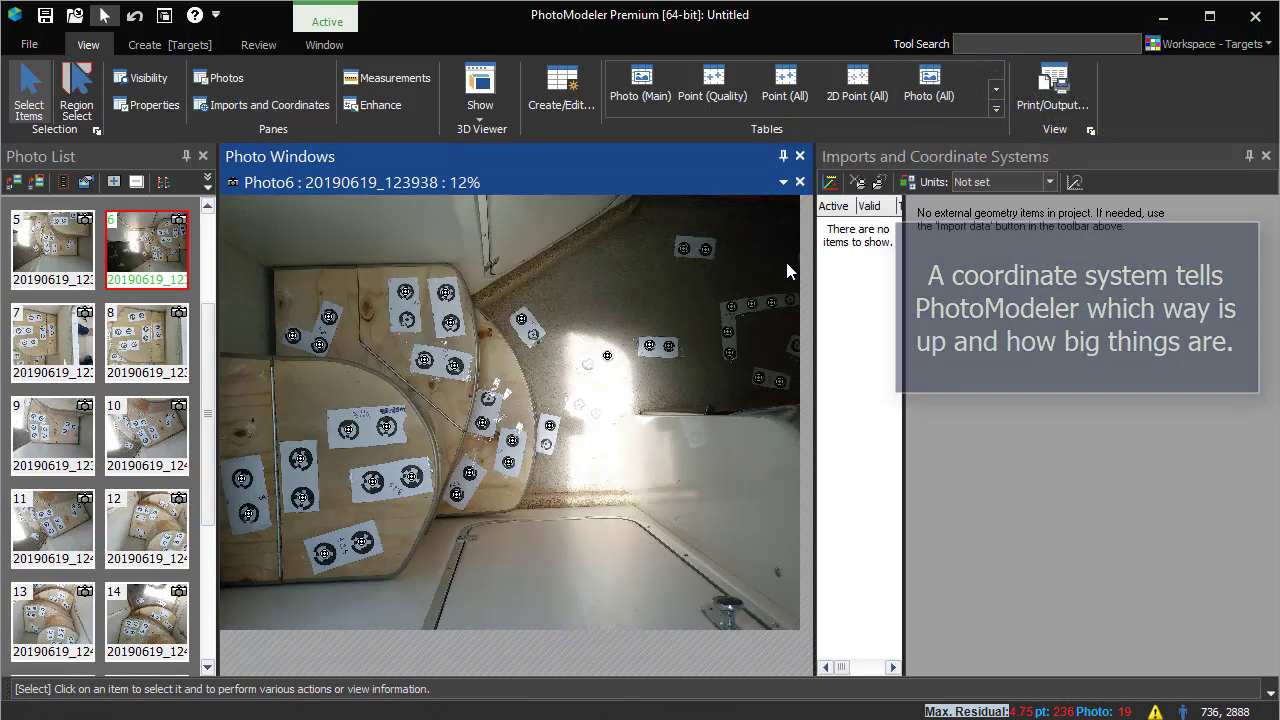
{"action": "left_click", "coordinate": [833, 183]}
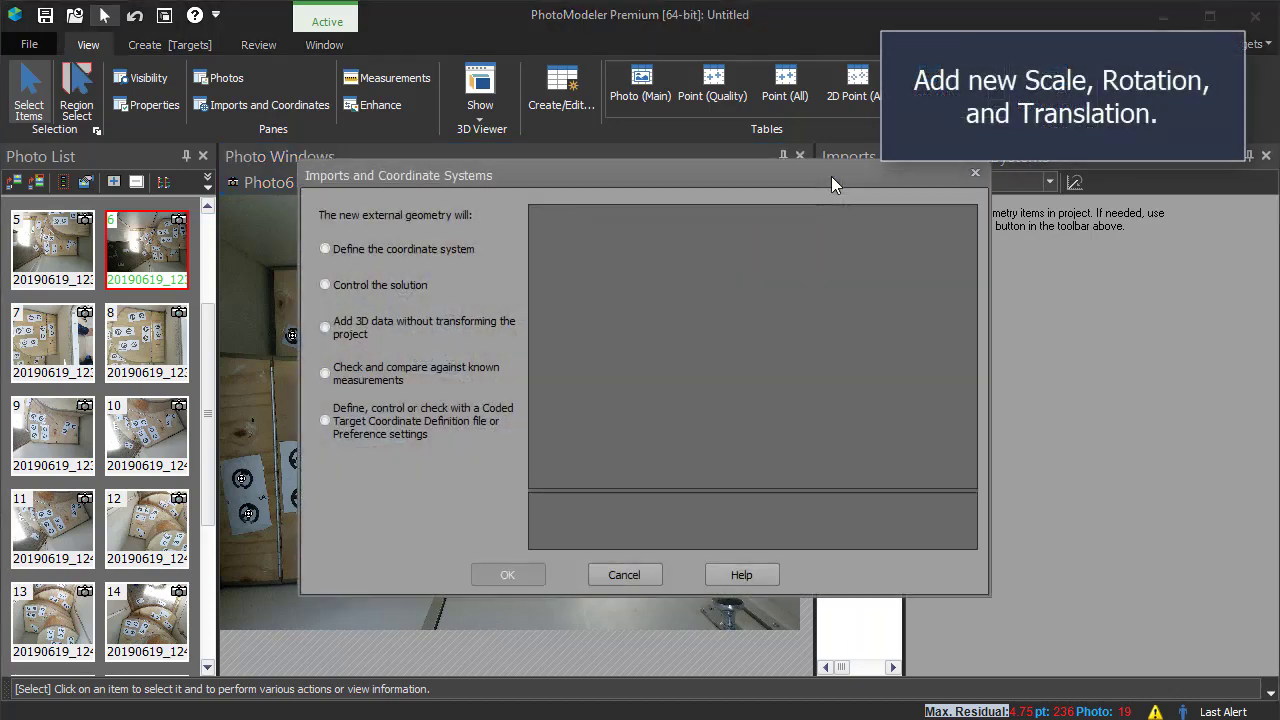
{"action": "left_click", "coordinate": [417, 249]}
{"action": "left_click", "coordinate": [747, 232]}
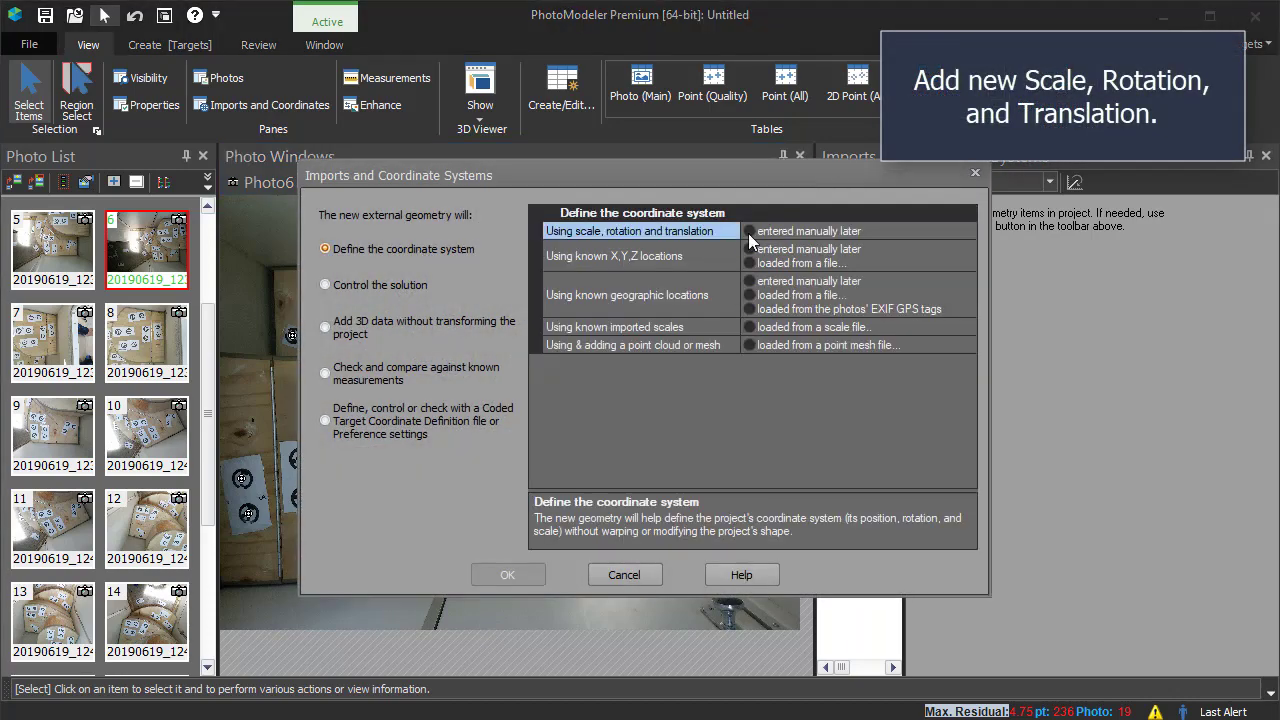
{"action": "left_click", "coordinate": [508, 574]}
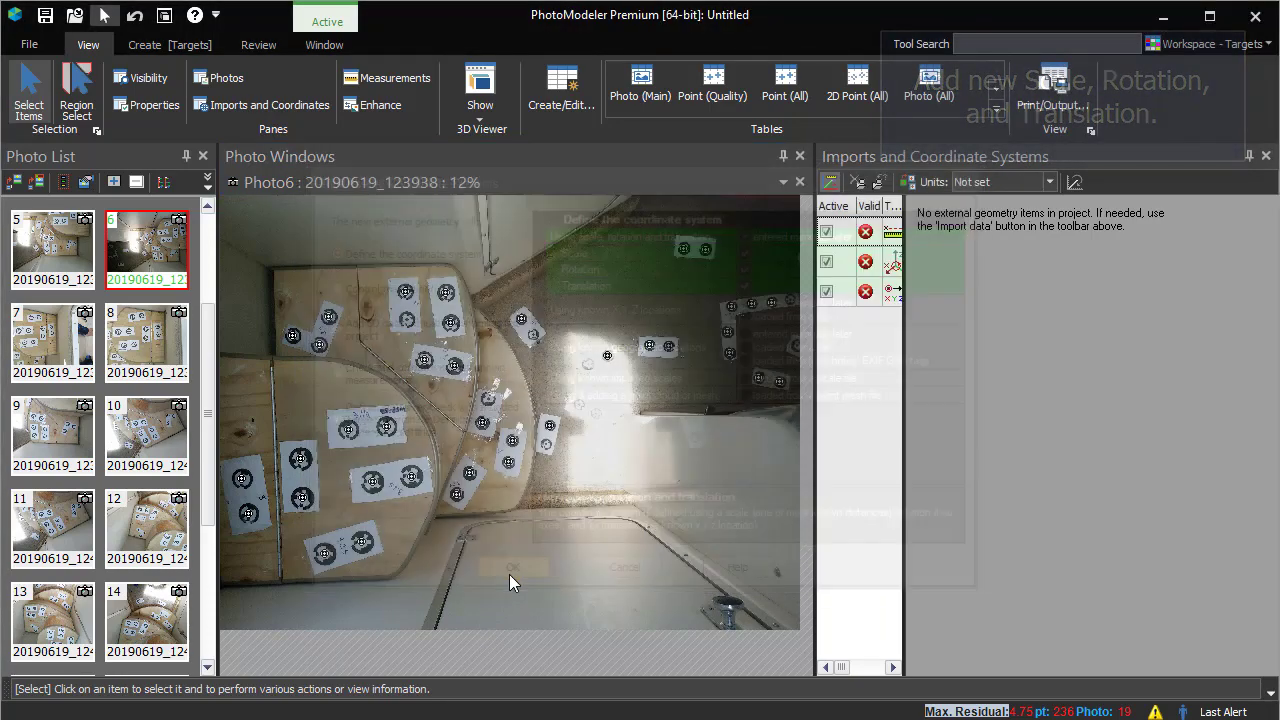
- Assign target Pt 50 as the 0,0,0 origin and select the Scale item
{"action": "left_click", "coordinate": [249, 514]}
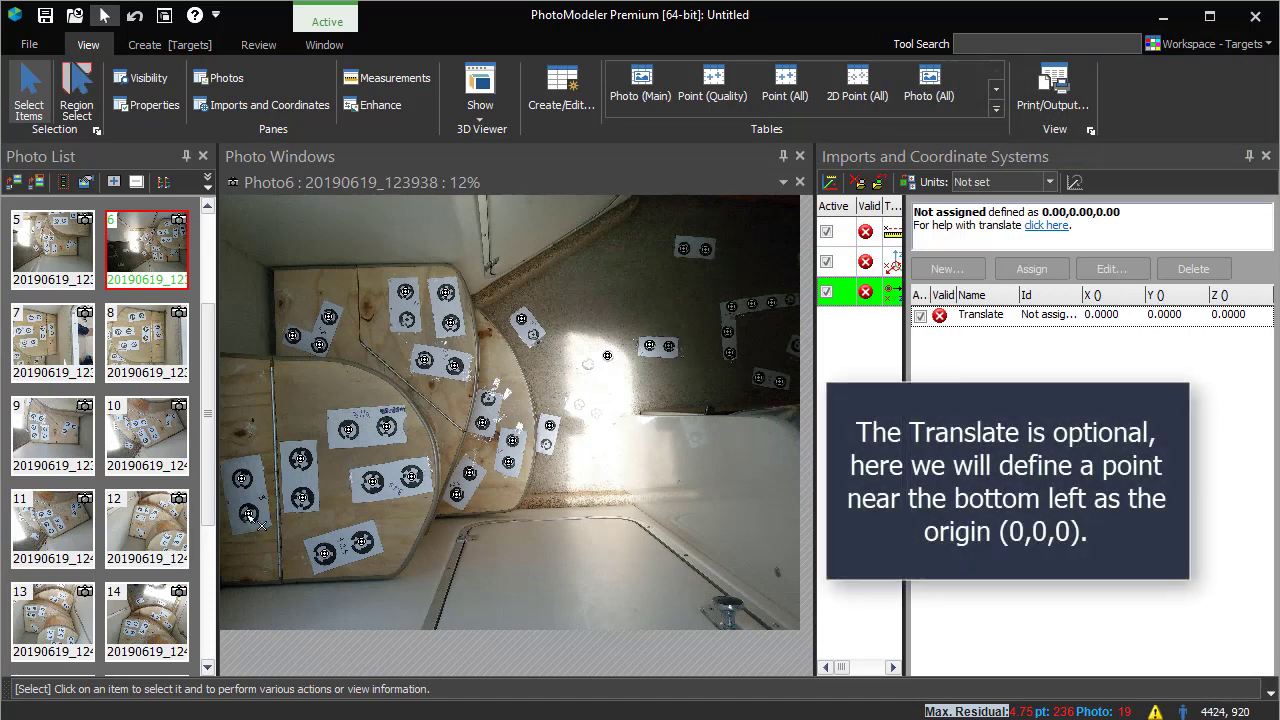
{"action": "left_click", "coordinate": [1016, 317]}
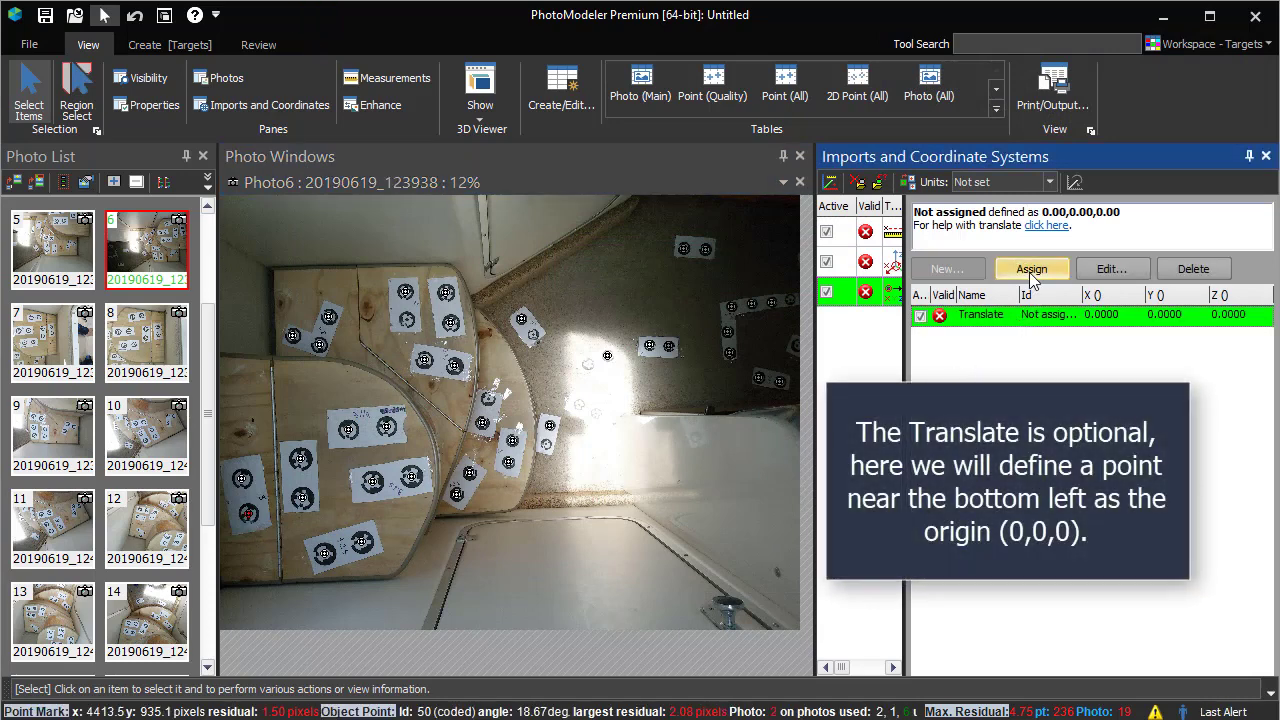
{"action": "left_click", "coordinate": [1030, 272]}
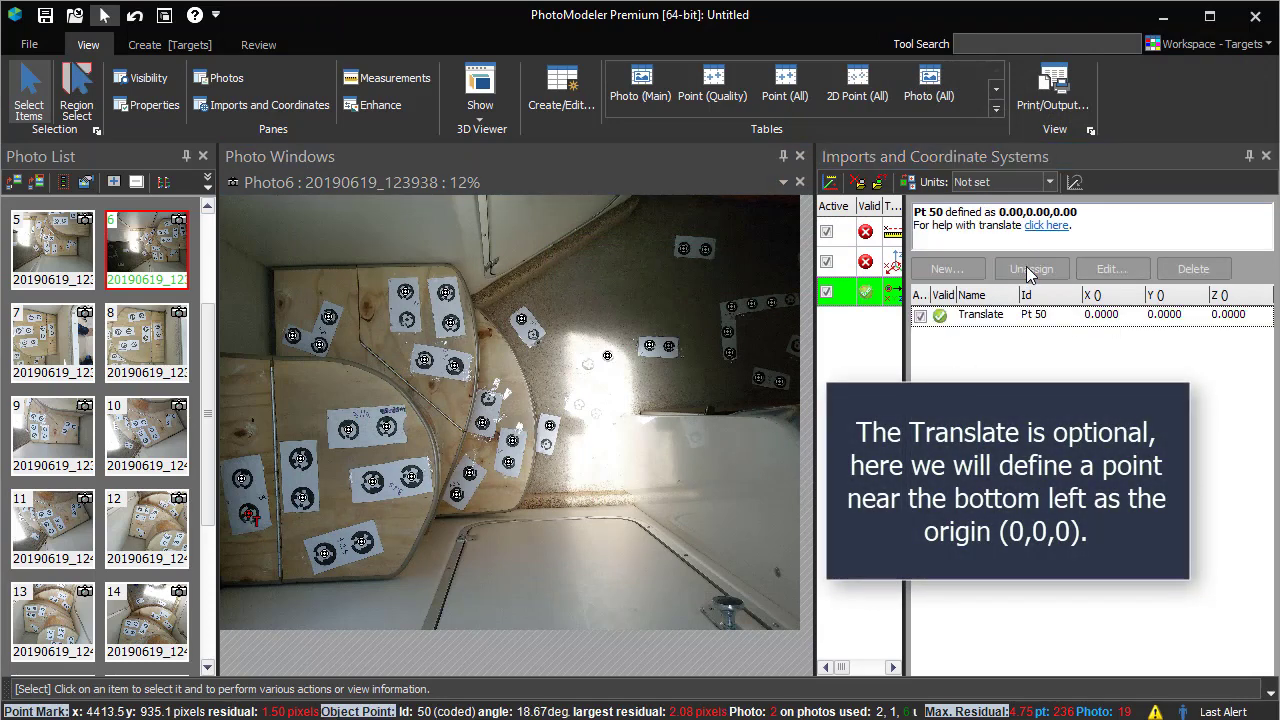
{"action": "left_click", "coordinate": [903, 239]}
{"action": "left_click_drag", "start_coordinate": [905, 242], "coordinate": [950, 237]}
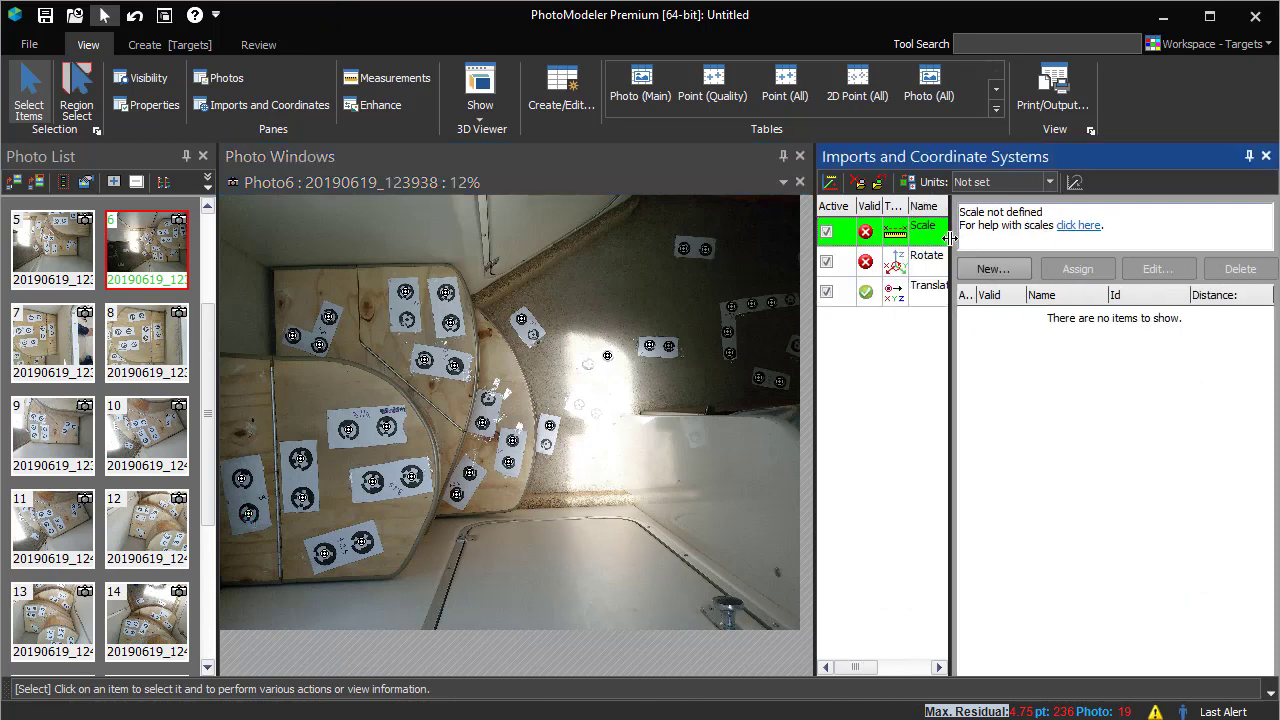
- Create a new 8.5-inch scale distance
{"action": "left_click", "coordinate": [993, 270]}
{"action": "type", "text": "OnSiteMeasurem"}
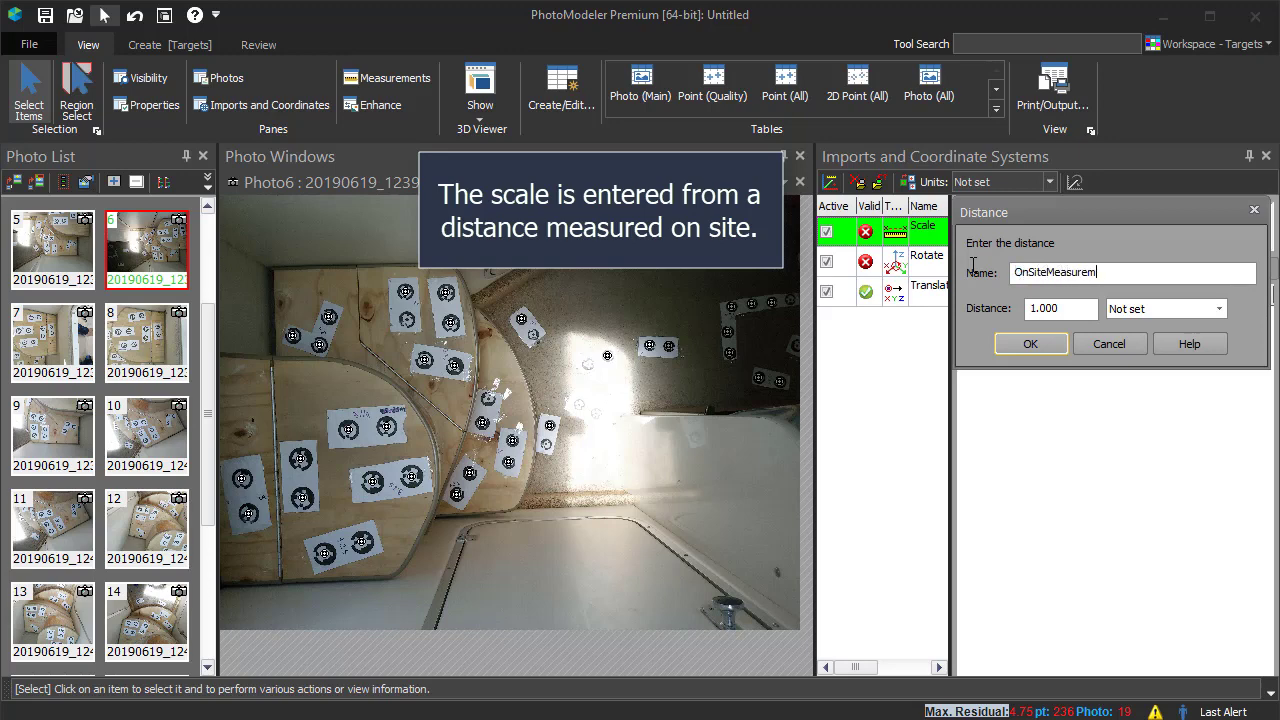
{"action": "type", "text": "ent"}
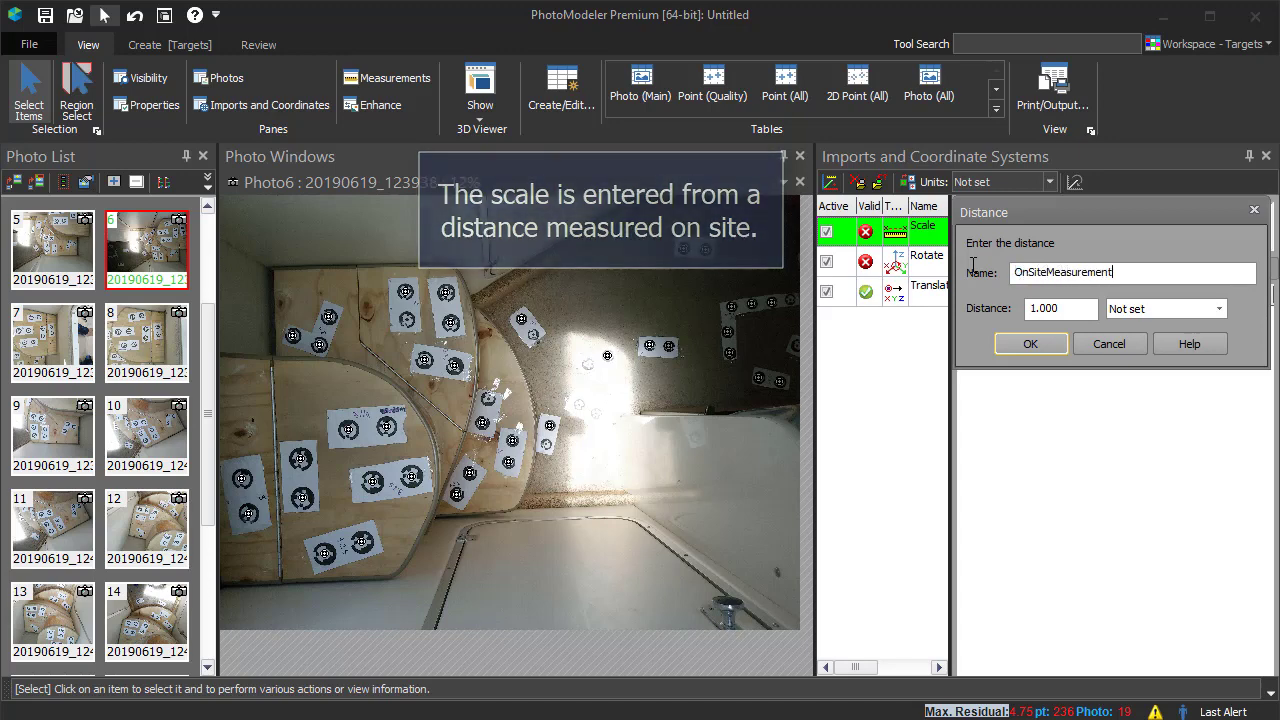
{"action": "key", "text": "Tab"}
{"action": "type", "text": "8."}
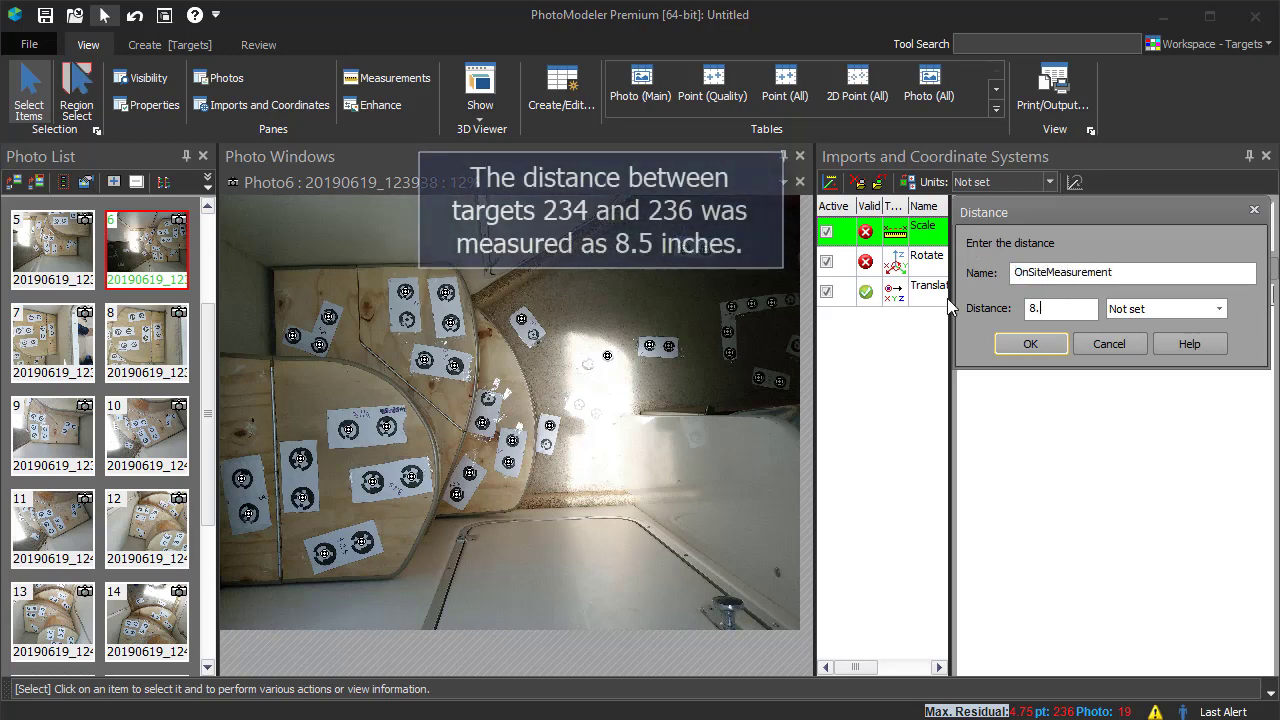
{"action": "type", "text": "5"}
{"action": "left_click", "coordinate": [1132, 310]}
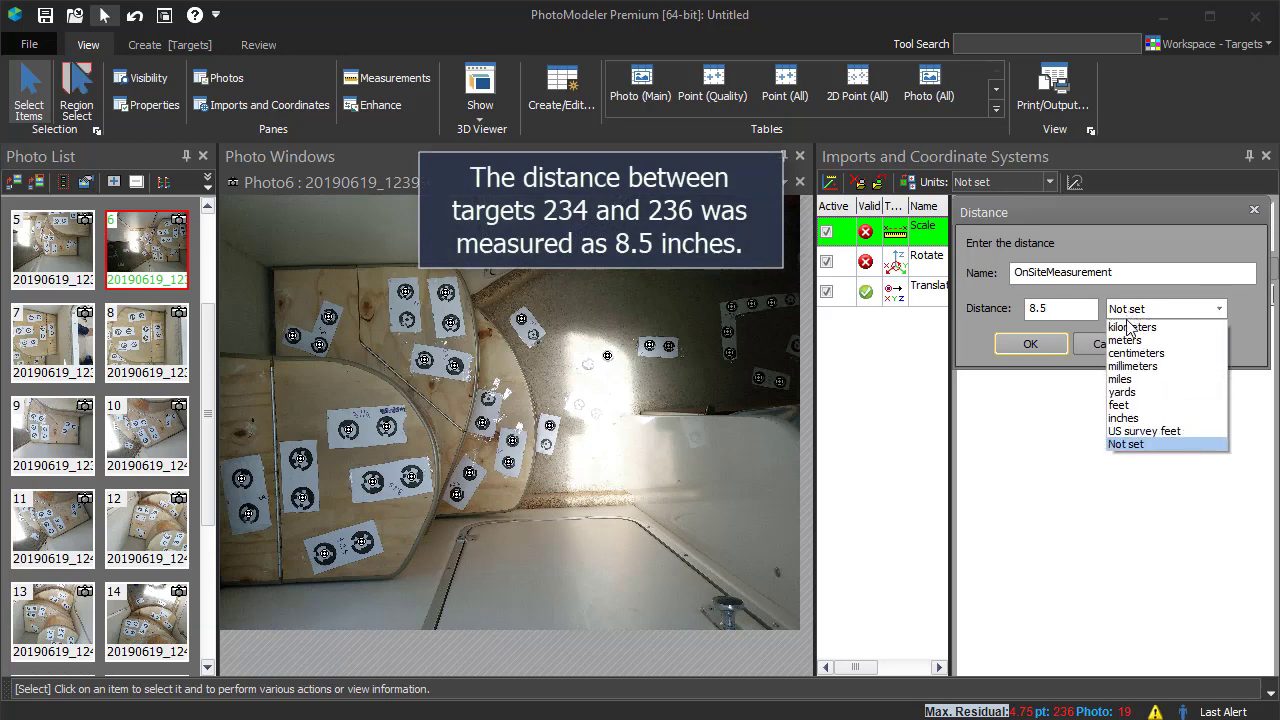
{"action": "left_click", "coordinate": [1141, 419]}
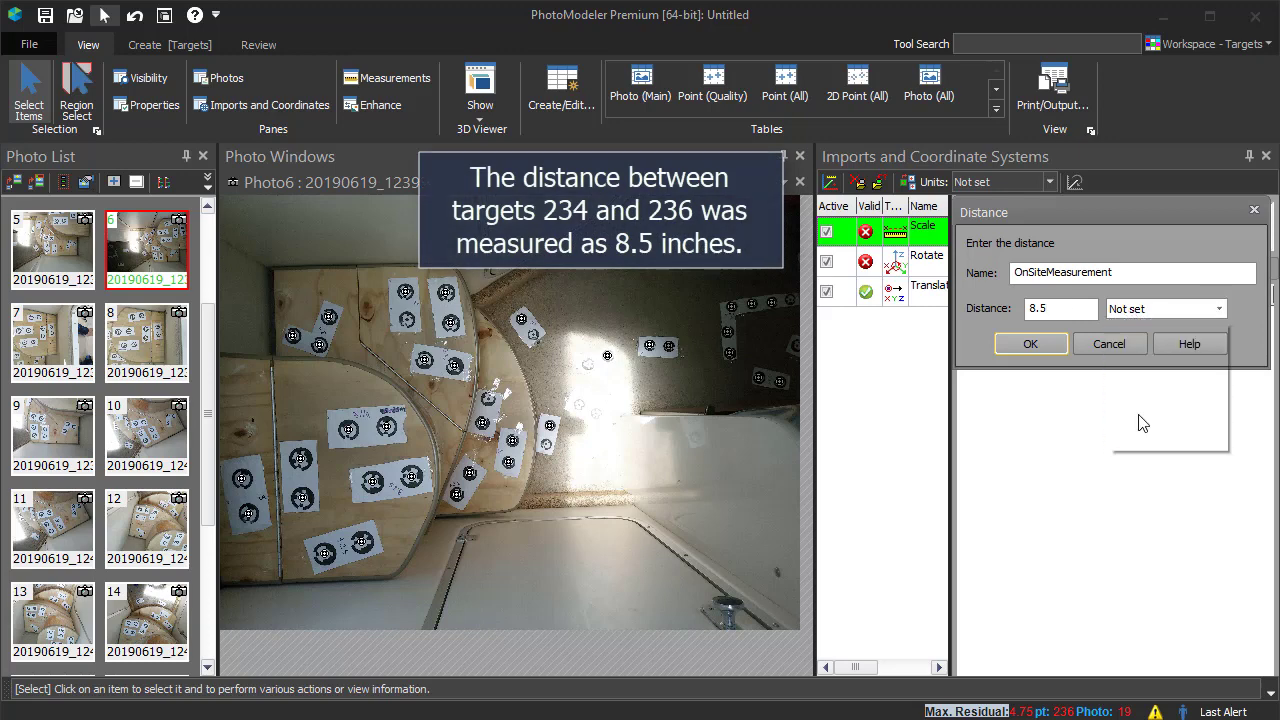
{"action": "left_click", "coordinate": [1047, 349]}
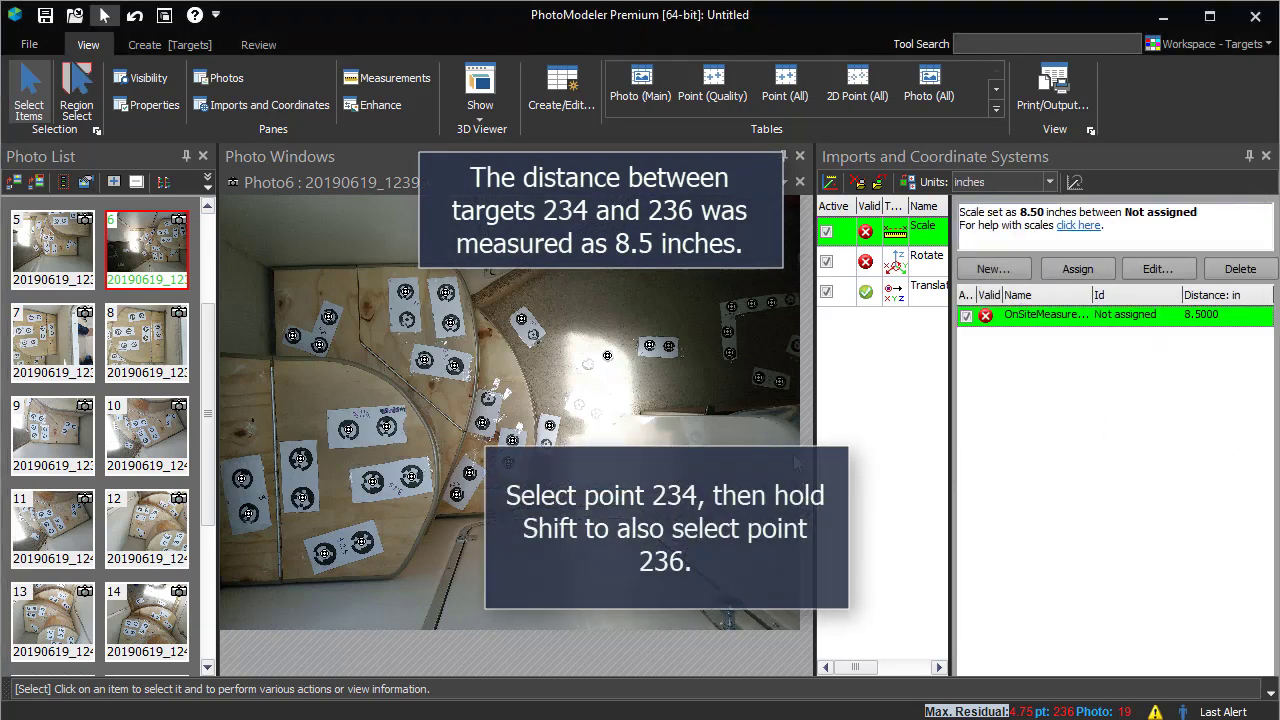
- Assign the scale to points 234 and 236 and show the Measurements pane
{"action": "left_click", "coordinate": [303, 460]}
{"action": "left_click", "coordinate": [364, 545], "text": "shift"}
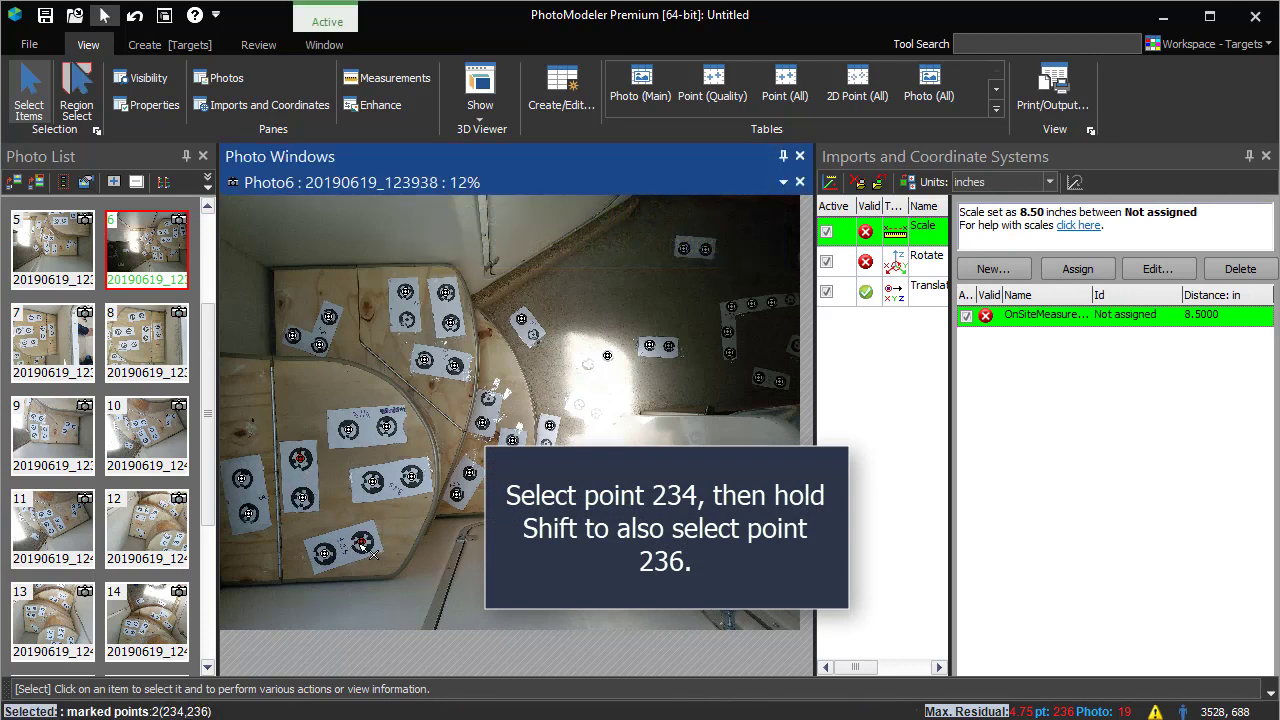
{"action": "left_click", "coordinate": [1088, 270]}
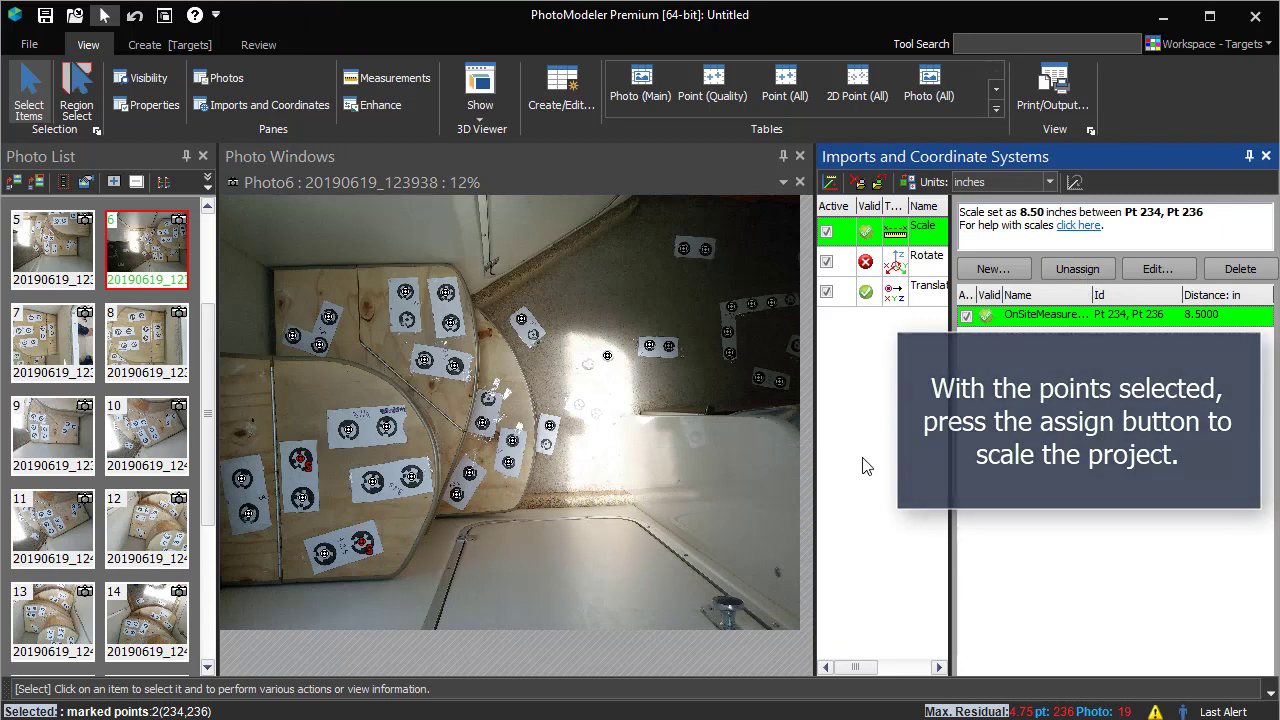
{"action": "left_click", "coordinate": [381, 88]}
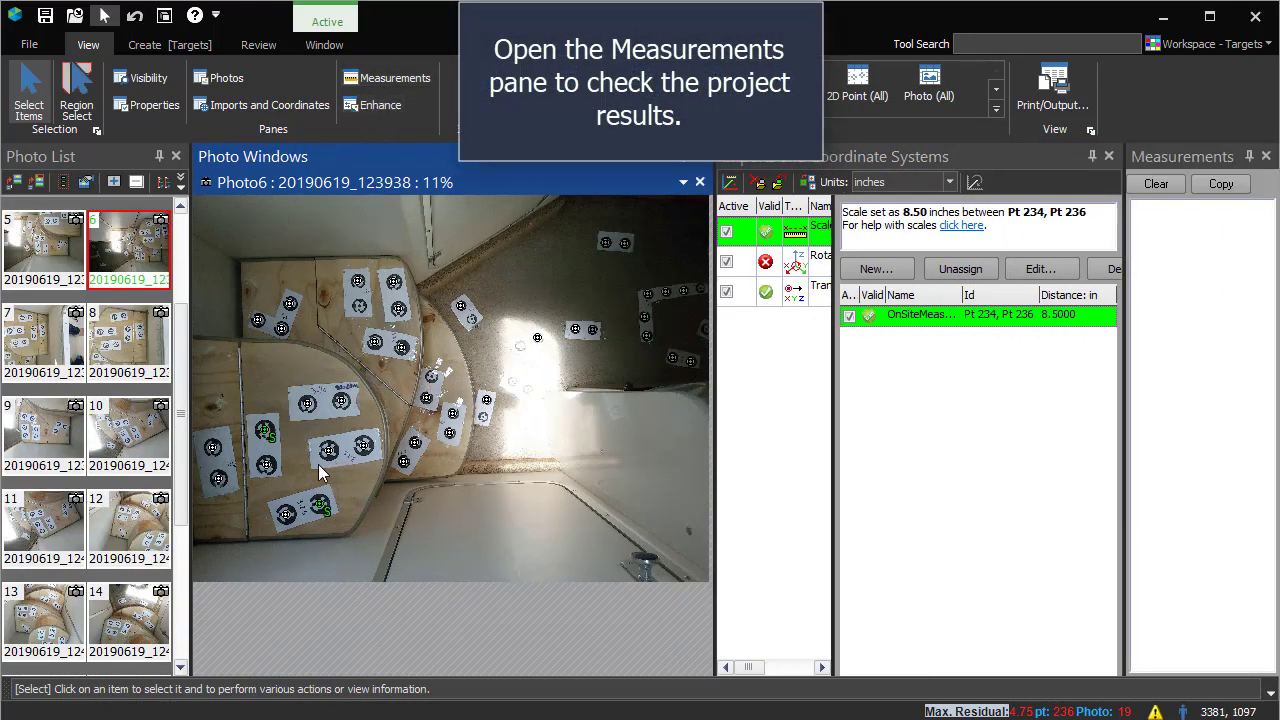
- Measure pairs 234/236 (8.5 in), 219/218 and 225/224 (3.247 in), then close both panes
{"action": "left_click", "coordinate": [265, 430]}
{"action": "left_click", "coordinate": [320, 505], "text": "shift"}
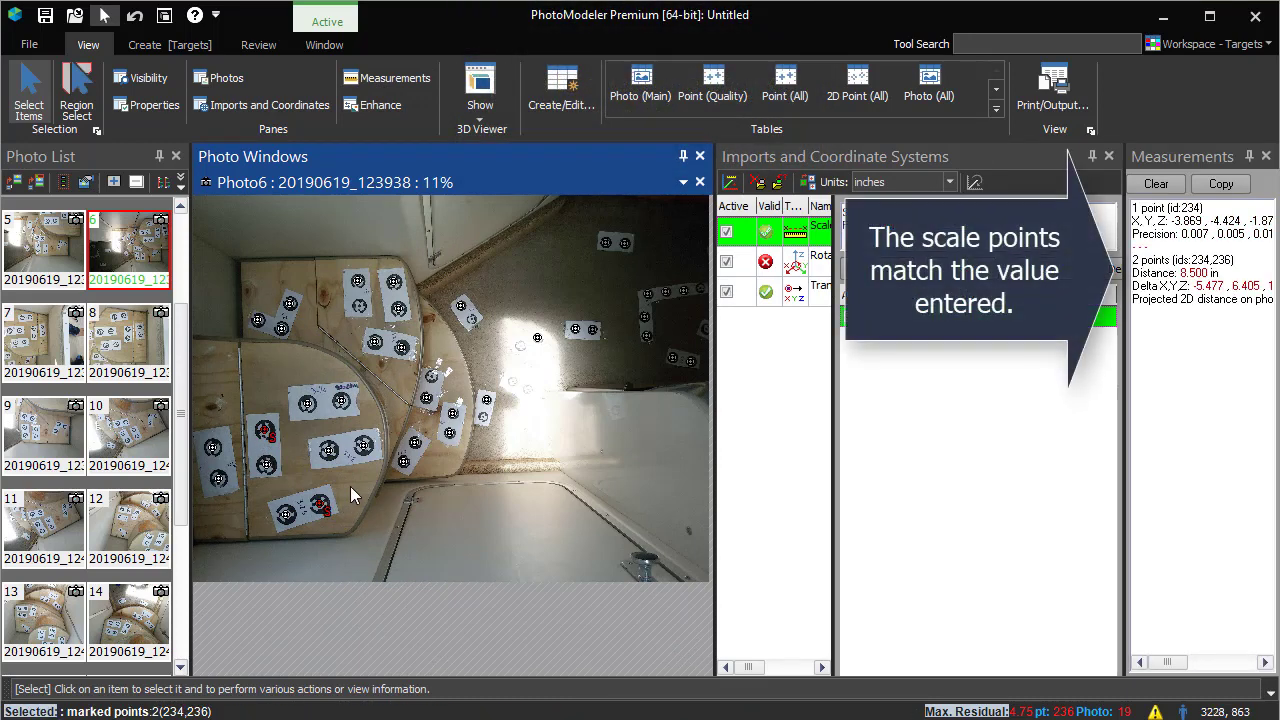
{"action": "left_click", "coordinate": [328, 450]}
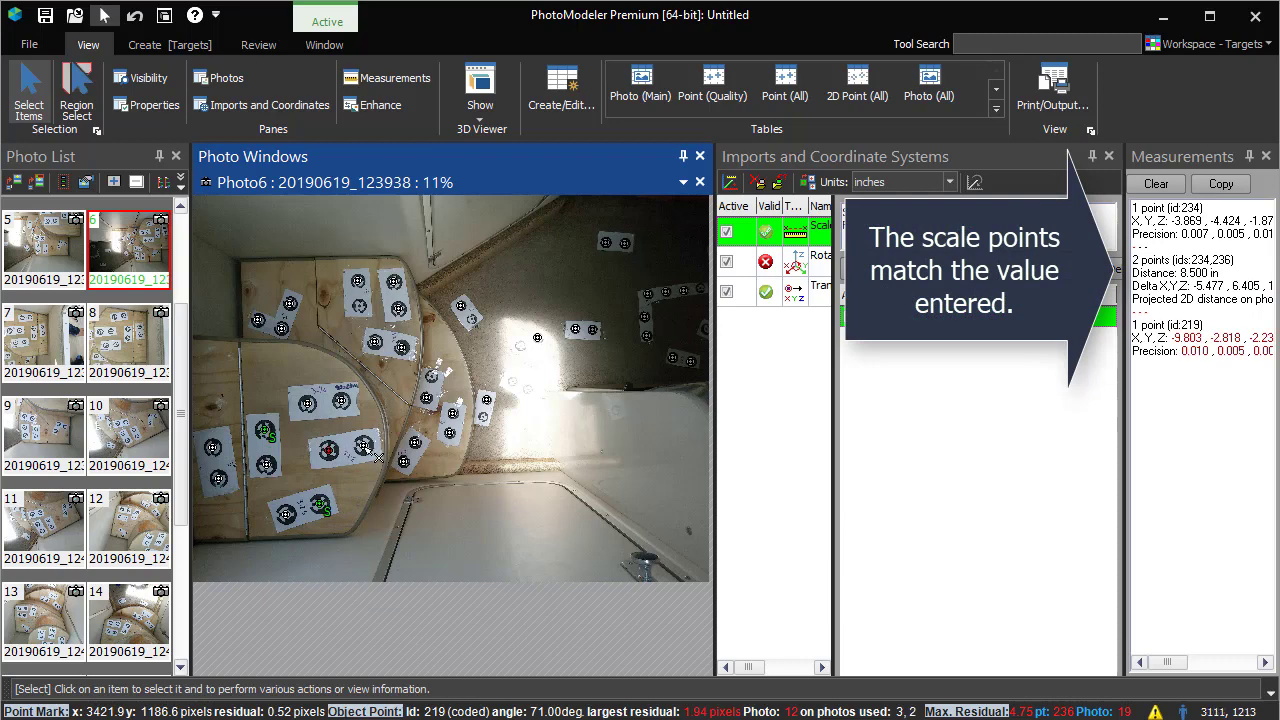
{"action": "left_click", "coordinate": [364, 446], "text": "shift"}
{"action": "left_click", "coordinate": [376, 343]}
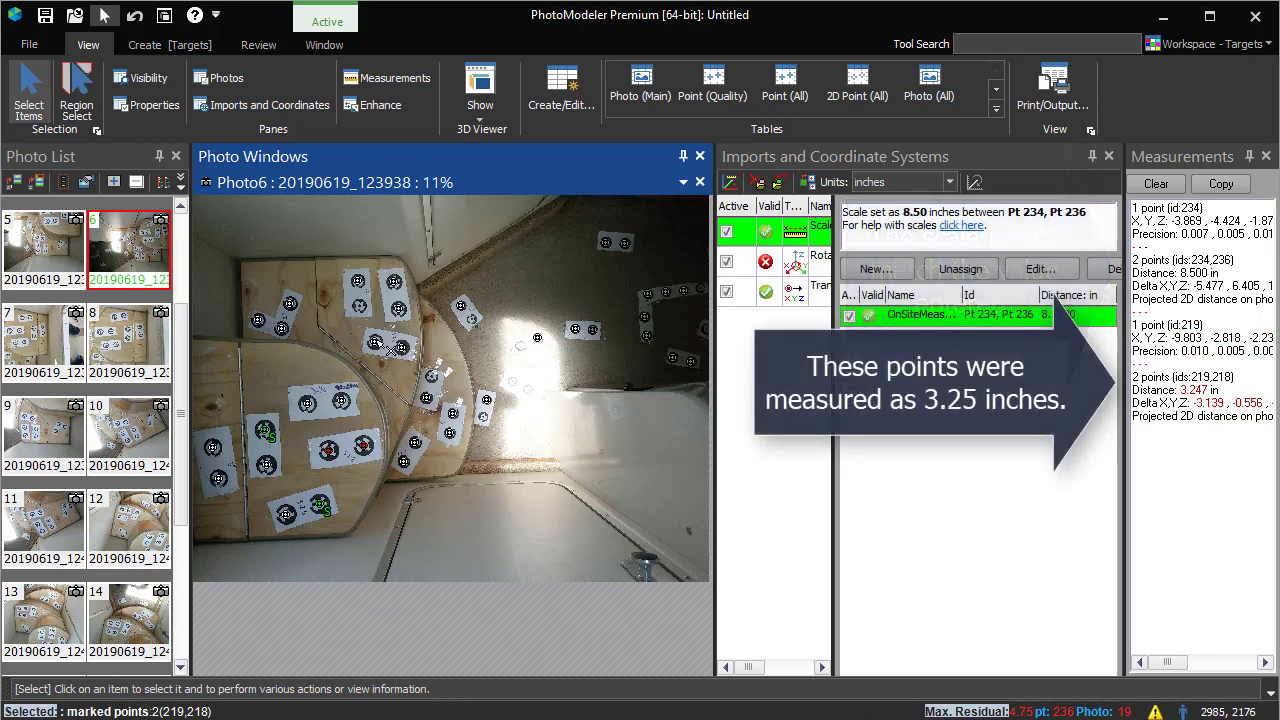
{"action": "left_click", "coordinate": [403, 349], "text": "shift"}
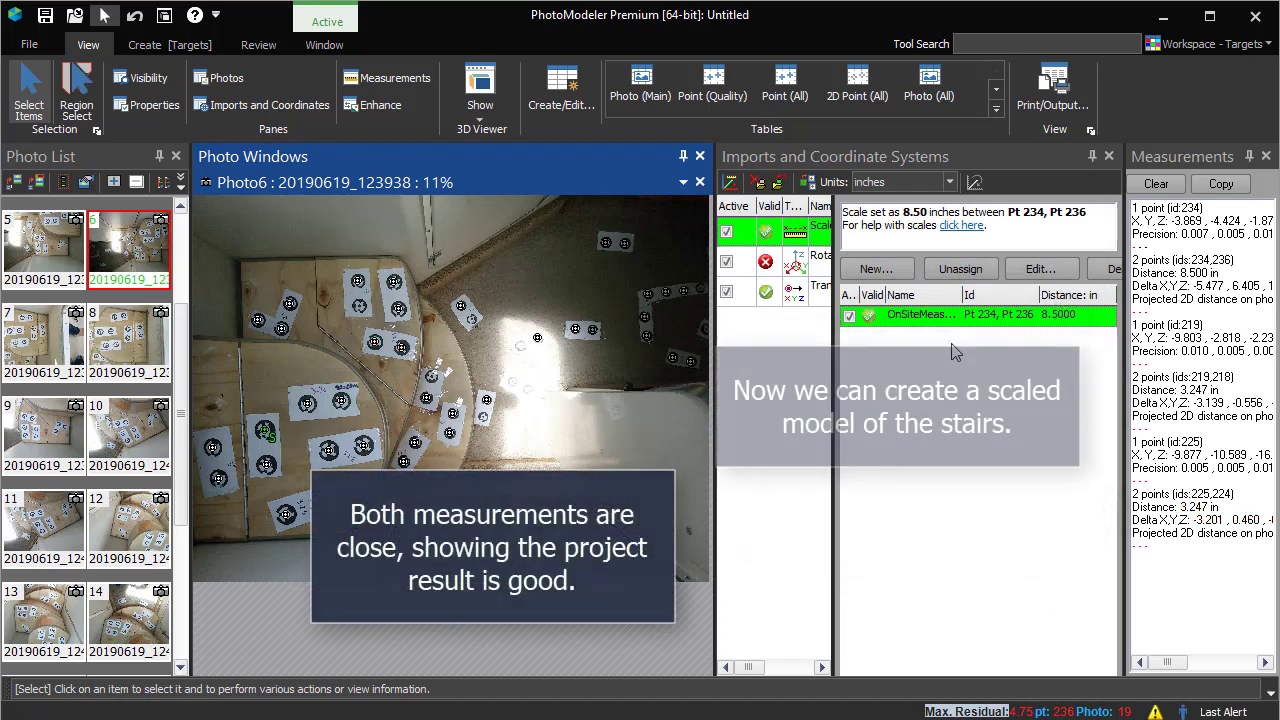
{"action": "left_click", "coordinate": [1265, 160]}
{"action": "left_click", "coordinate": [1265, 160]}
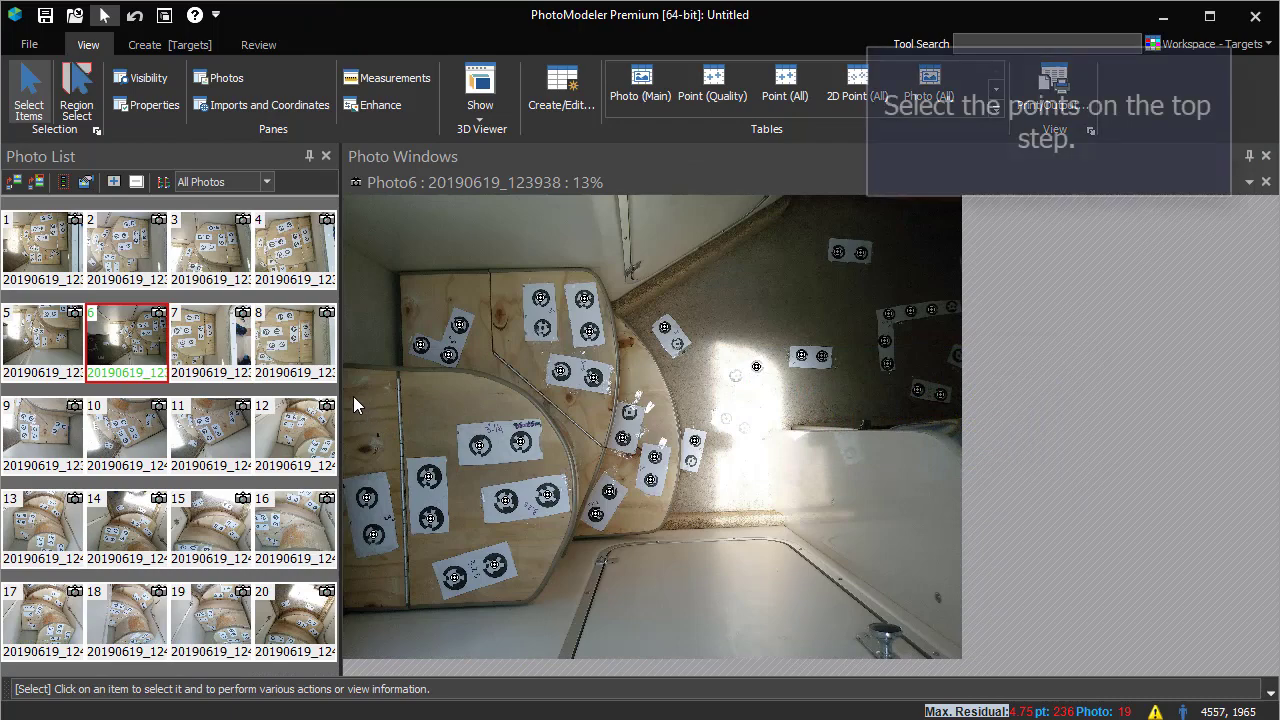
- Fit a best-fit plane through the ten top-step targets and orbit the 3D view to check it
{"action": "left_click_drag", "start_coordinate": [348, 397], "coordinate": [561, 600]}
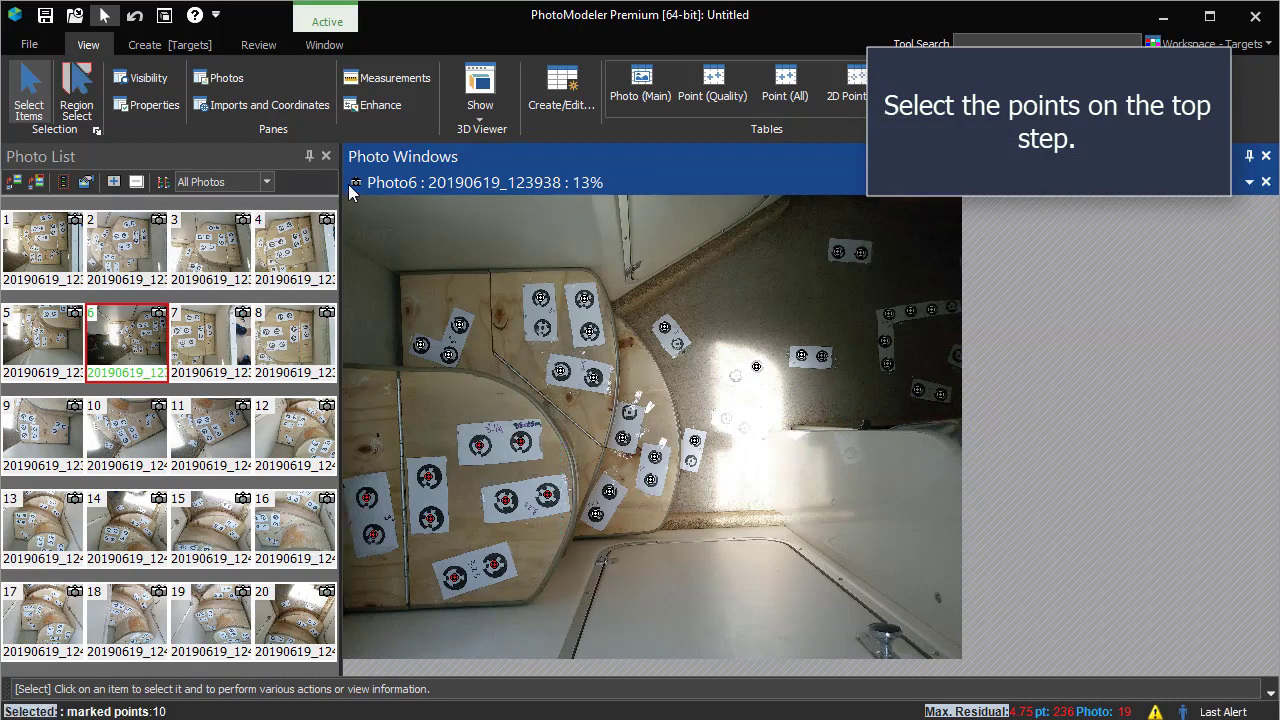
{"action": "left_click", "coordinate": [190, 45]}
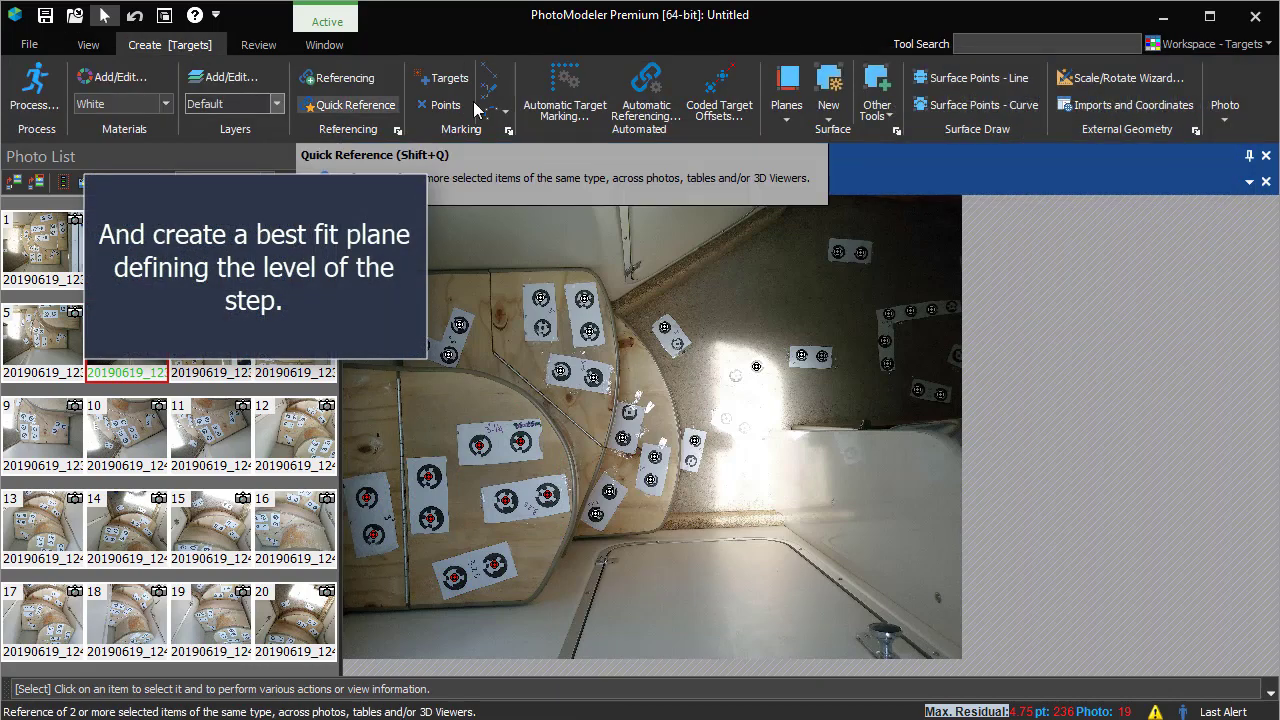
{"action": "left_click", "coordinate": [786, 95]}
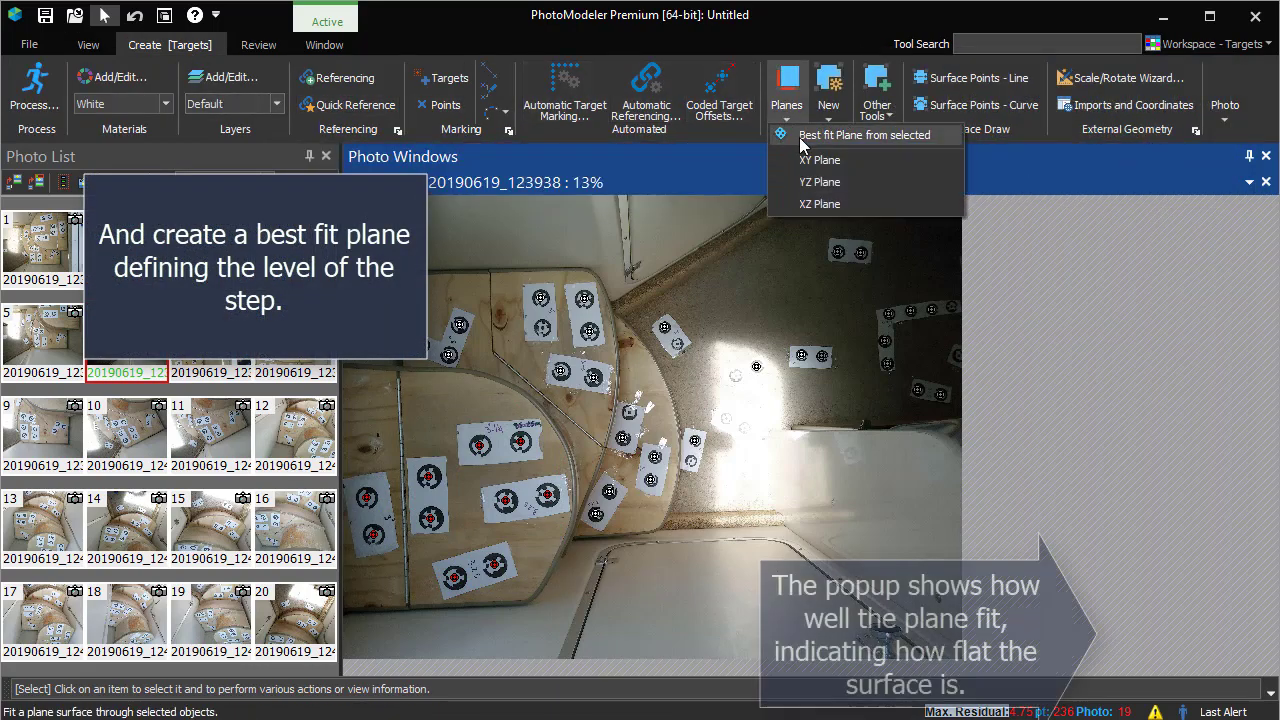
{"action": "left_click", "coordinate": [800, 140]}
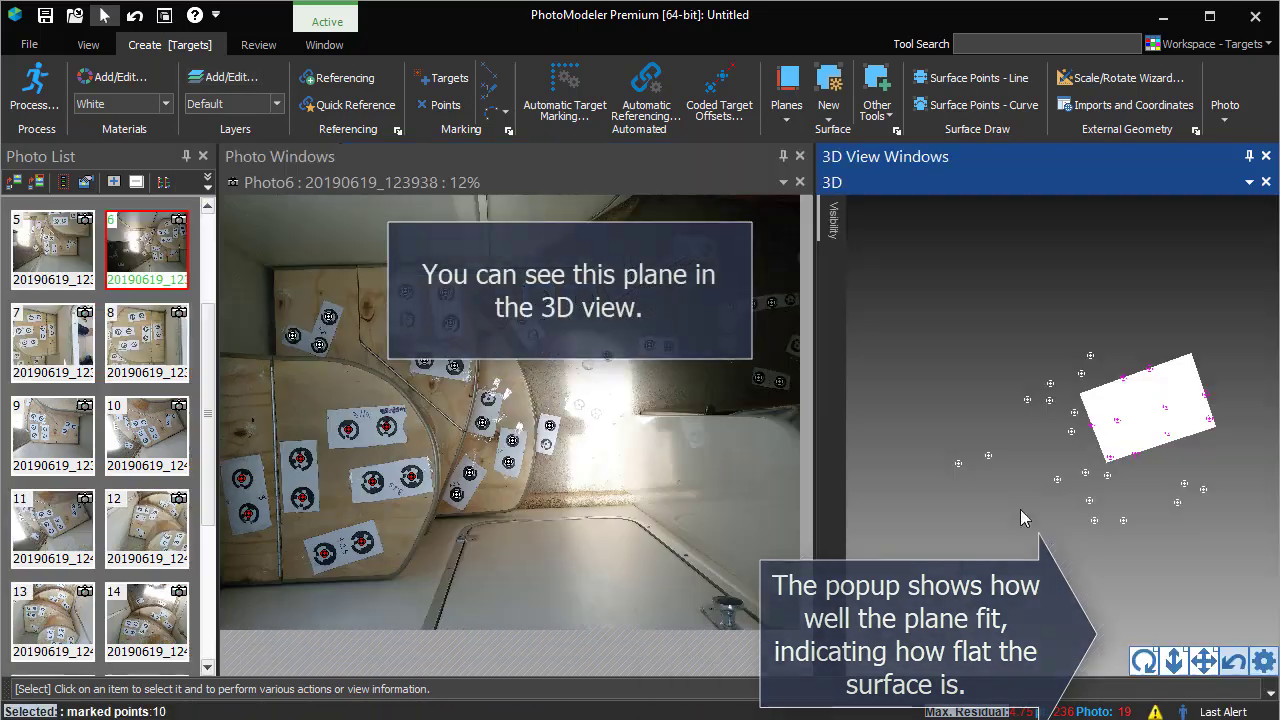
{"action": "left_click_drag", "start_coordinate": [944, 490], "coordinate": [1024, 259]}
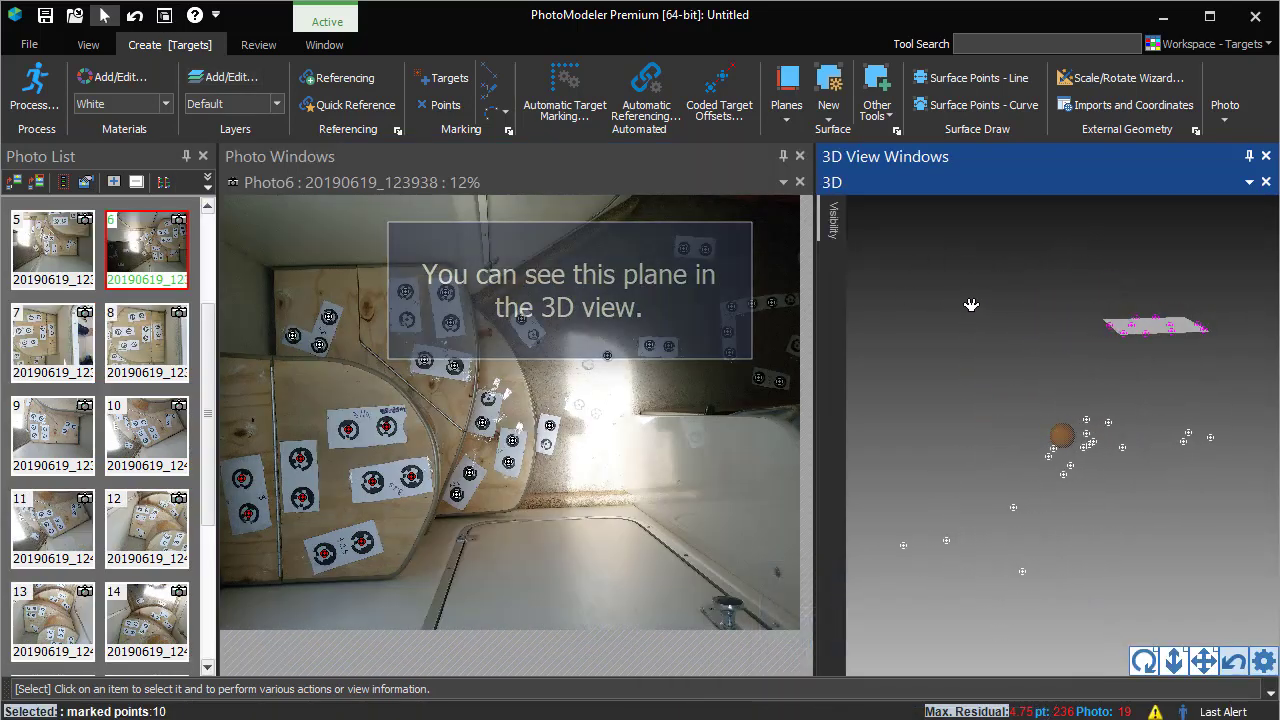
{"action": "mouse_move", "coordinate": [961, 307]}
{"action": "left_mouse_down"}
{"action": "mouse_move", "coordinate": [935, 445]}
{"action": "mouse_move", "coordinate": [950, 496]}
{"action": "left_mouse_up"}
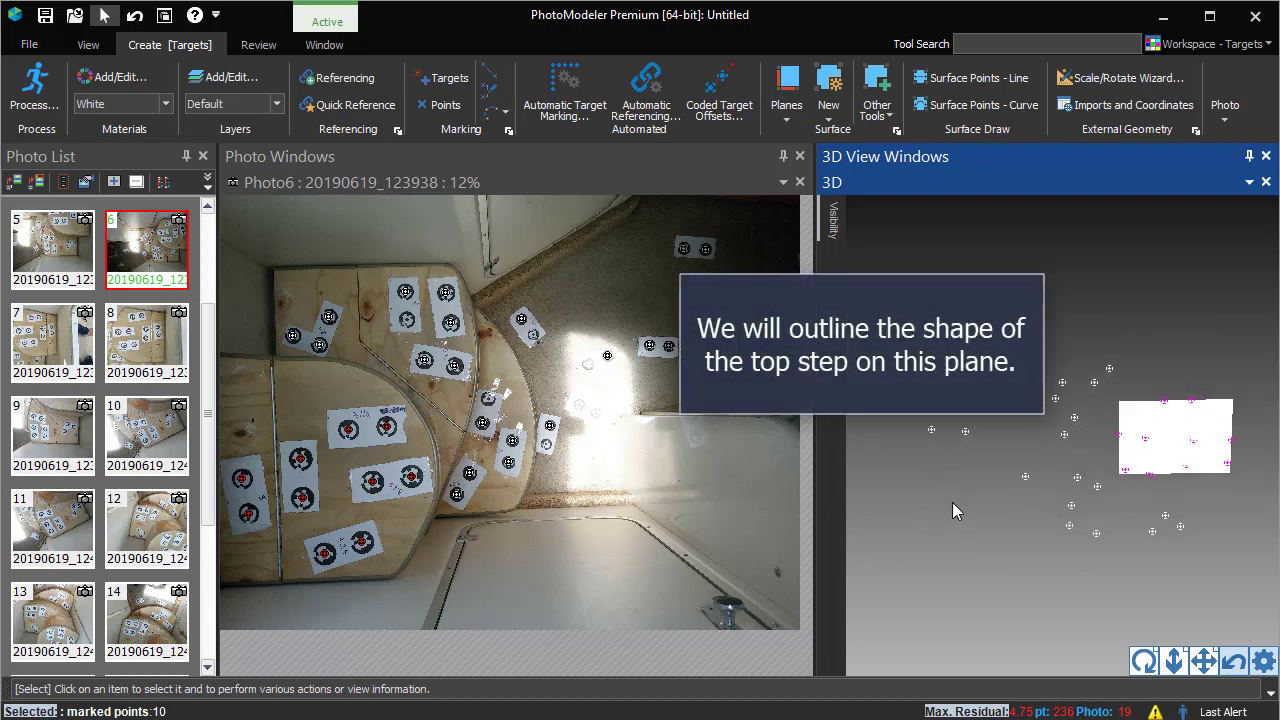
- Swap Photo 6 for Photo 4 and enter Surface Points - Curve mode
{"action": "left_click", "coordinate": [799, 163]}
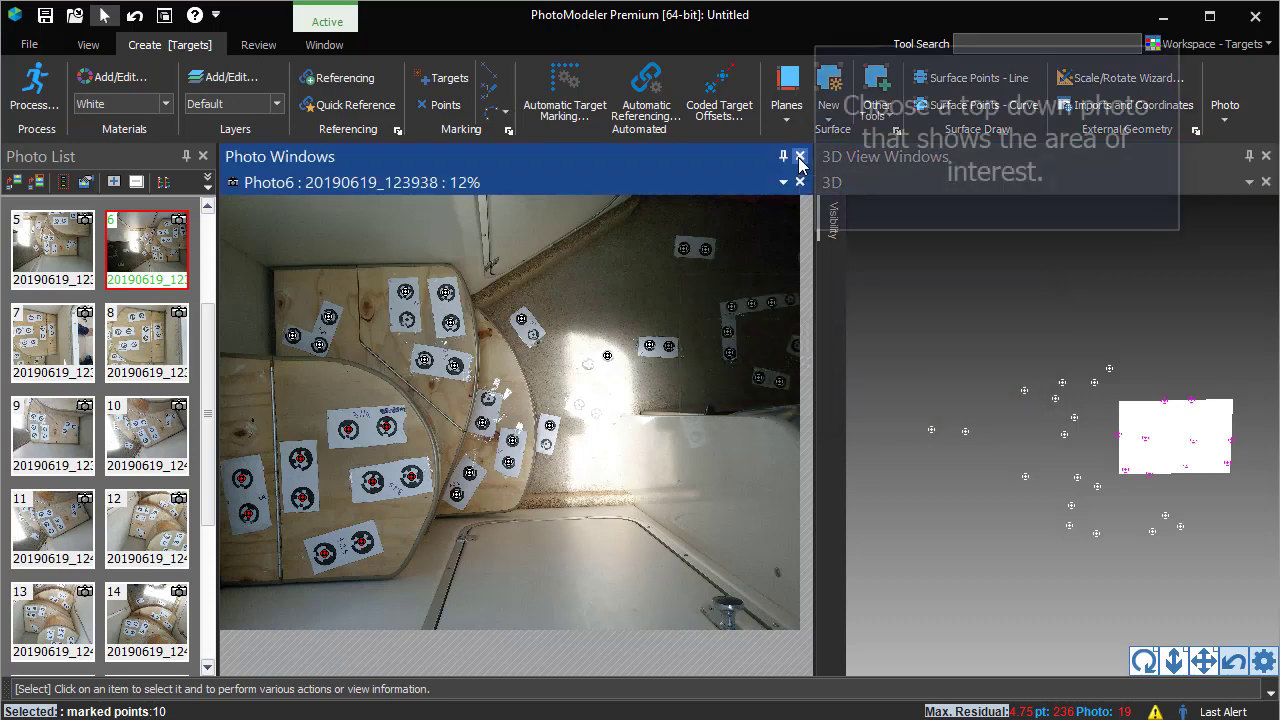
{"action": "left_click", "coordinate": [799, 157]}
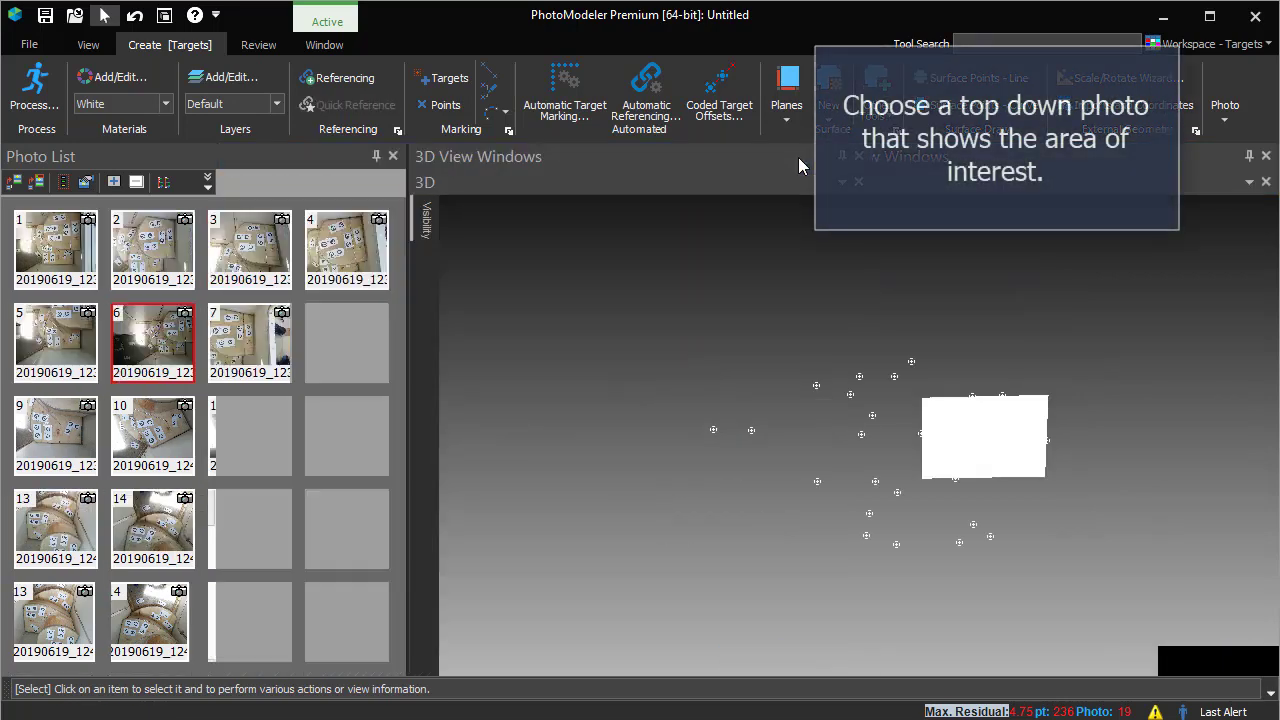
{"action": "double_click", "coordinate": [322, 262]}
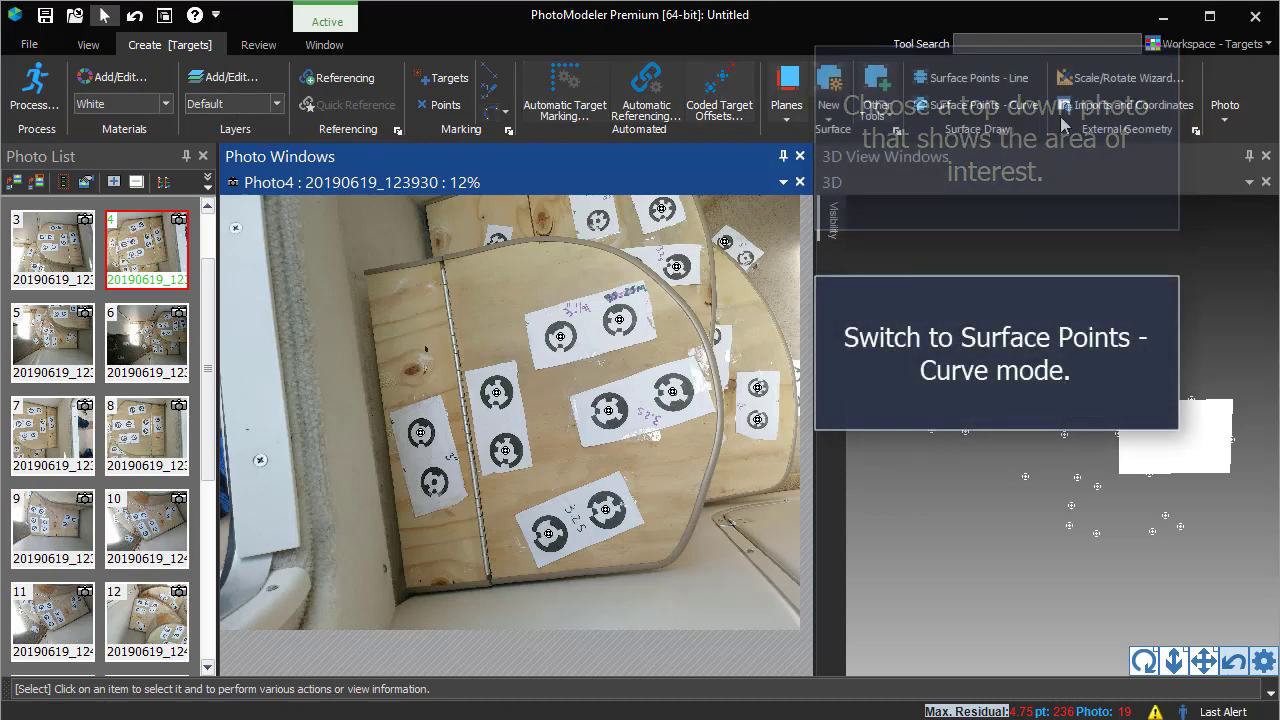
{"action": "left_click", "coordinate": [1017, 106]}
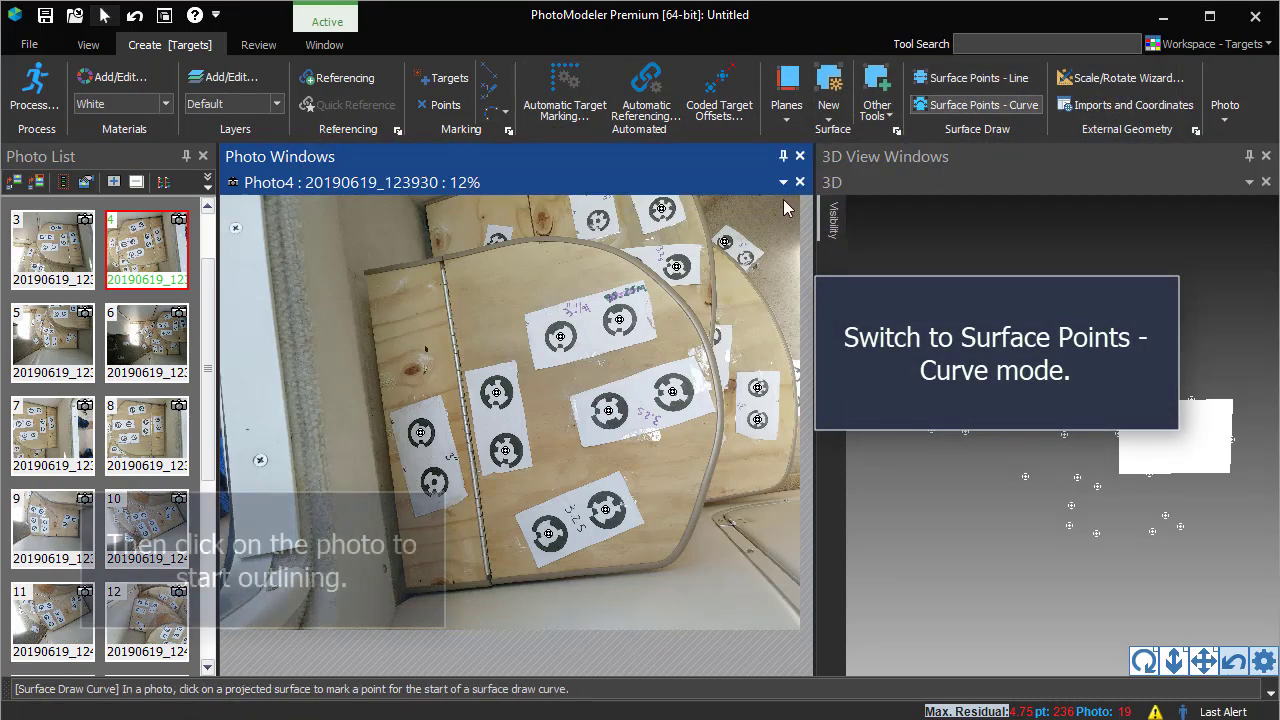
{"action": "scroll", "coordinate": [452, 274], "scroll_direction": "up", "scroll_amount": 2}
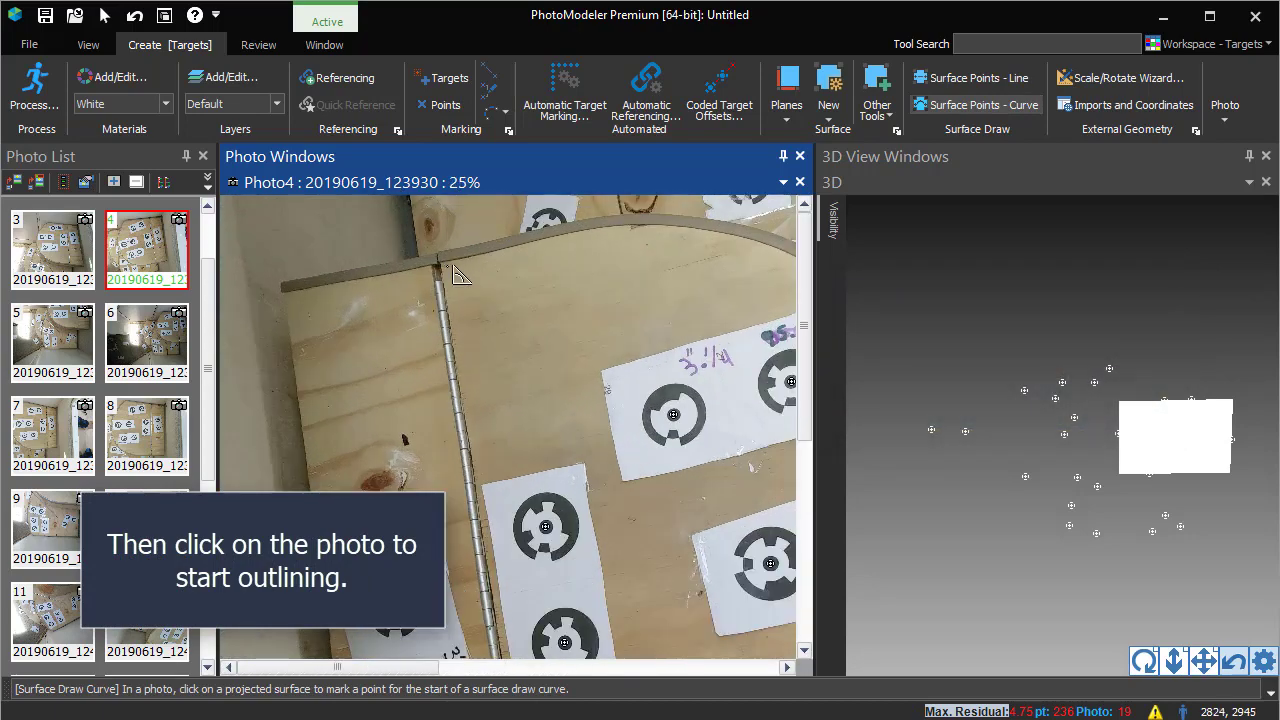
{"action": "scroll", "coordinate": [430, 262], "scroll_direction": "up", "scroll_amount": 3}
{"action": "scroll", "coordinate": [420, 258], "scroll_direction": "up", "scroll_amount": 1}
- Start the curve at the hinge corner and place points along the step's rounded edge
{"action": "left_click", "coordinate": [412, 246]}
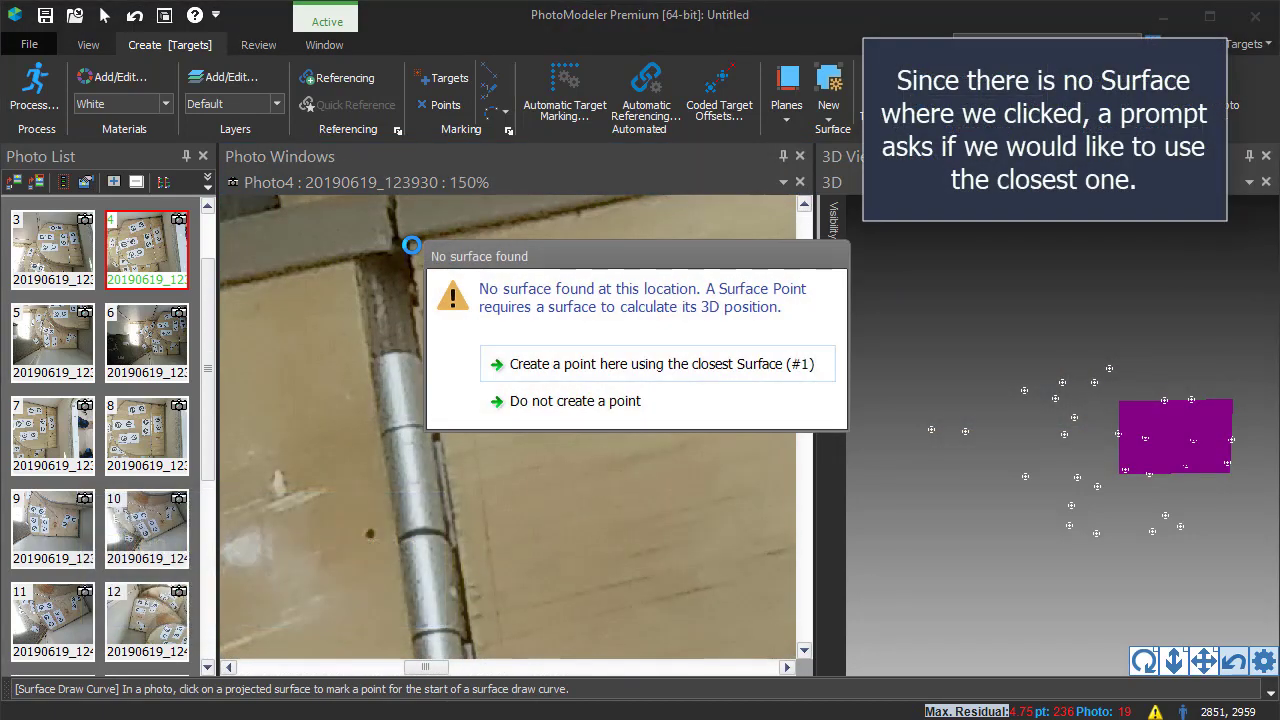
{"action": "left_click", "coordinate": [538, 368]}
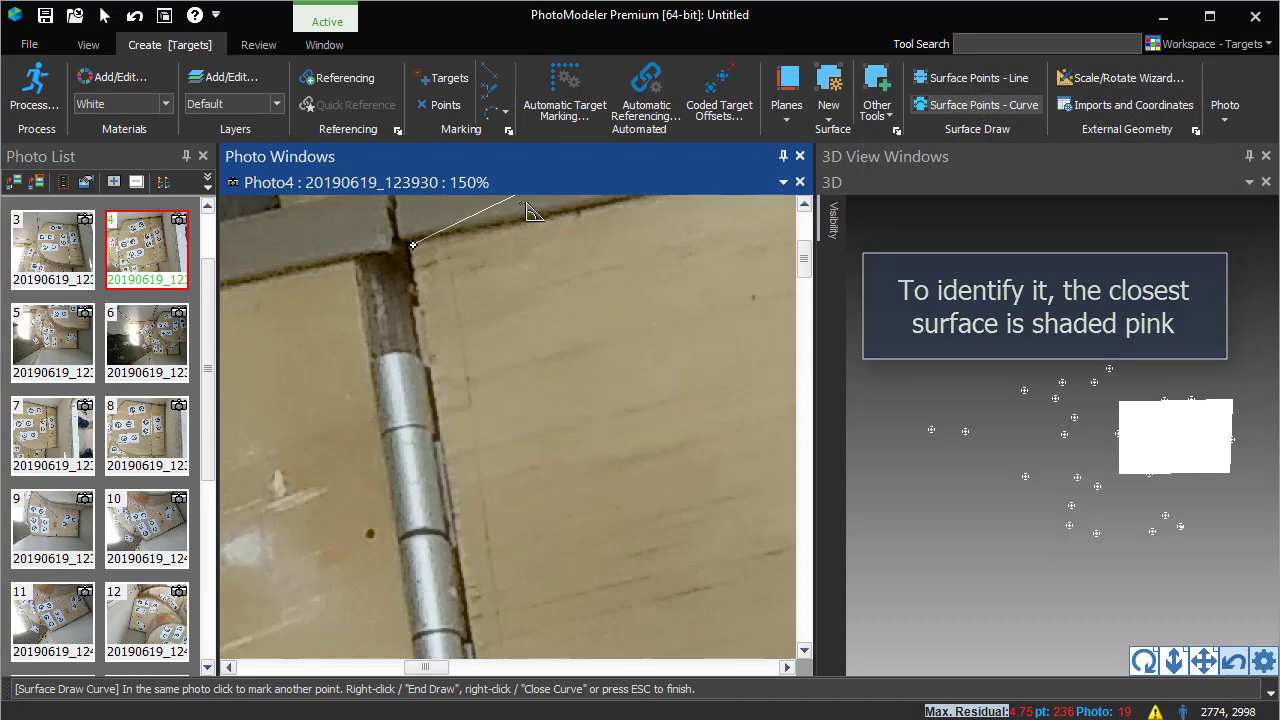
{"action": "scroll", "coordinate": [540, 232], "scroll_direction": "down", "scroll_amount": 3}
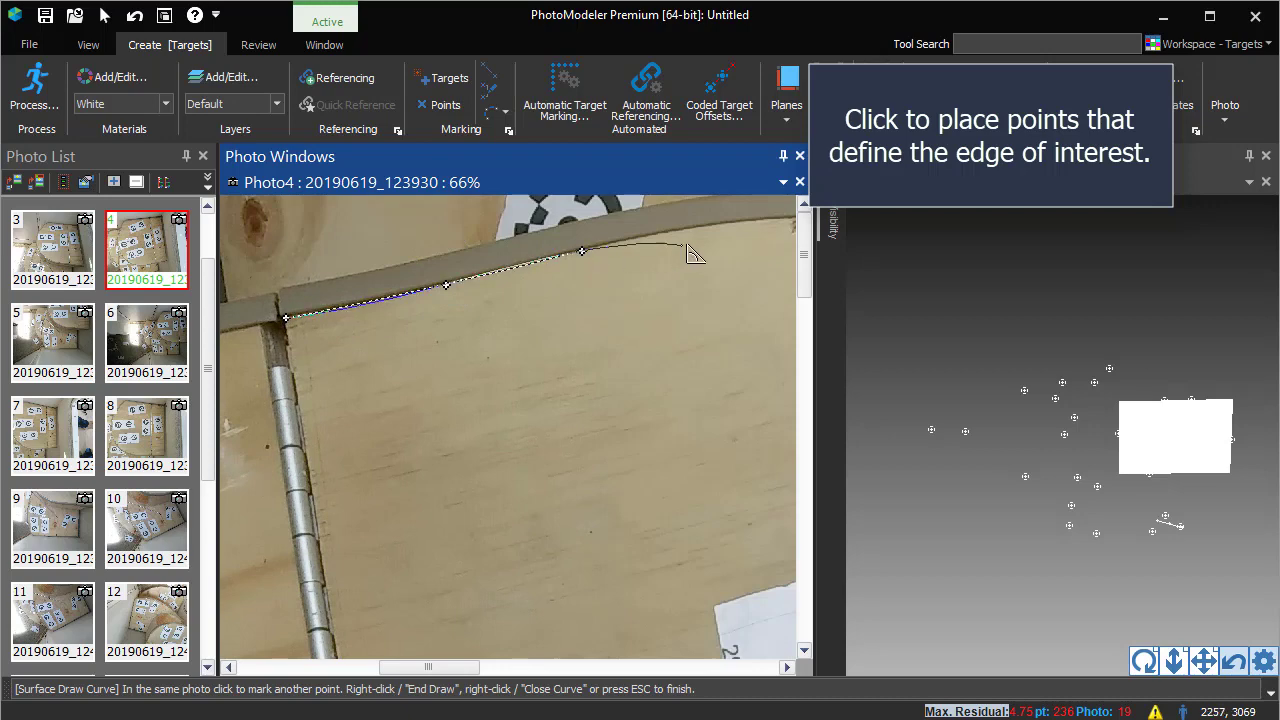
{"action": "scroll", "coordinate": [695, 253], "scroll_direction": "up", "scroll_amount": 2}
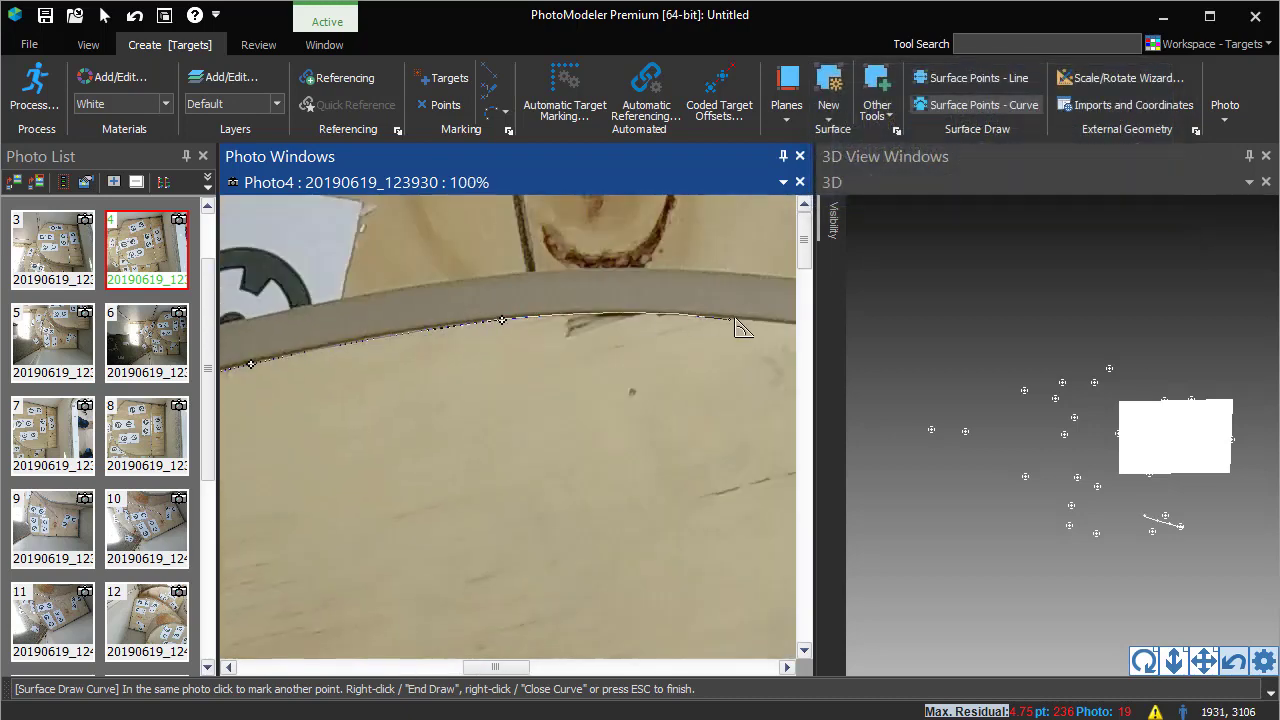
{"action": "middle_click_drag", "start_coordinate": [726, 348], "coordinate": [360, 366]}
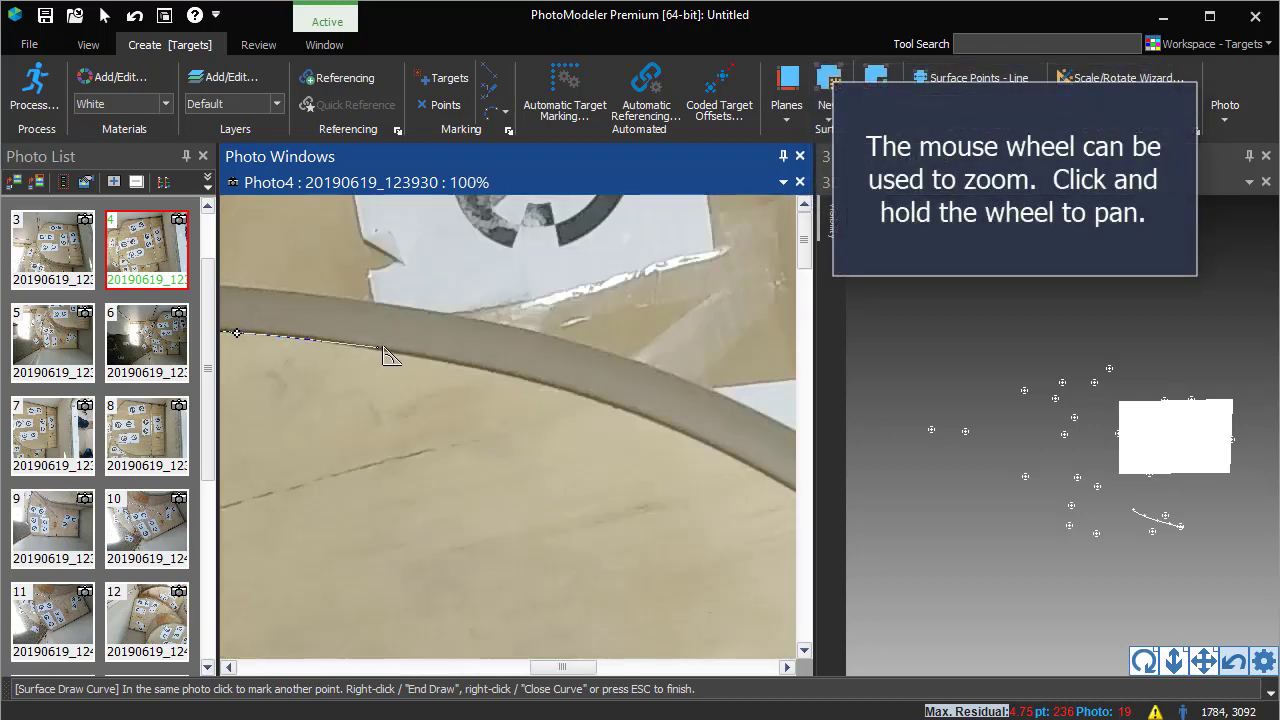
{"action": "left_click", "coordinate": [680, 458]}
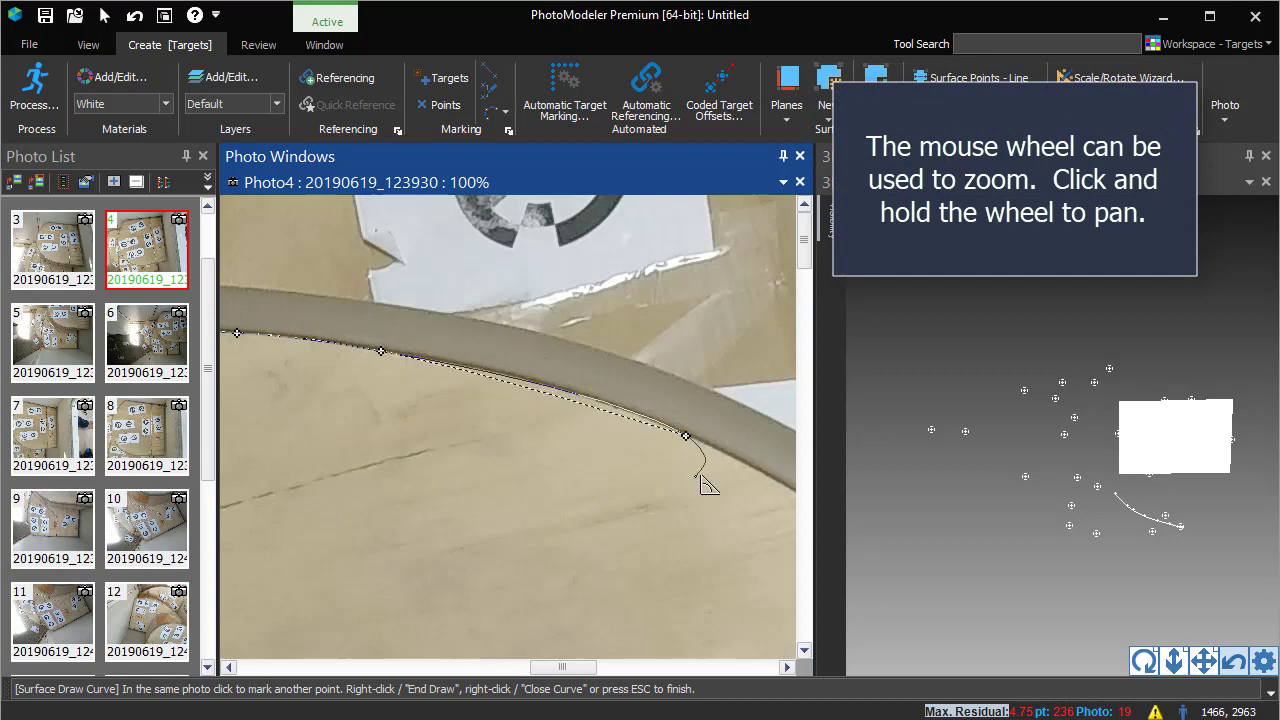
{"action": "middle_click_drag", "start_coordinate": [706, 486], "coordinate": [431, 474]}
{"action": "left_click", "coordinate": [454, 468]}
{"action": "left_click", "coordinate": [585, 553]}
{"action": "middle_click_drag", "start_coordinate": [600, 560], "coordinate": [349, 279]}
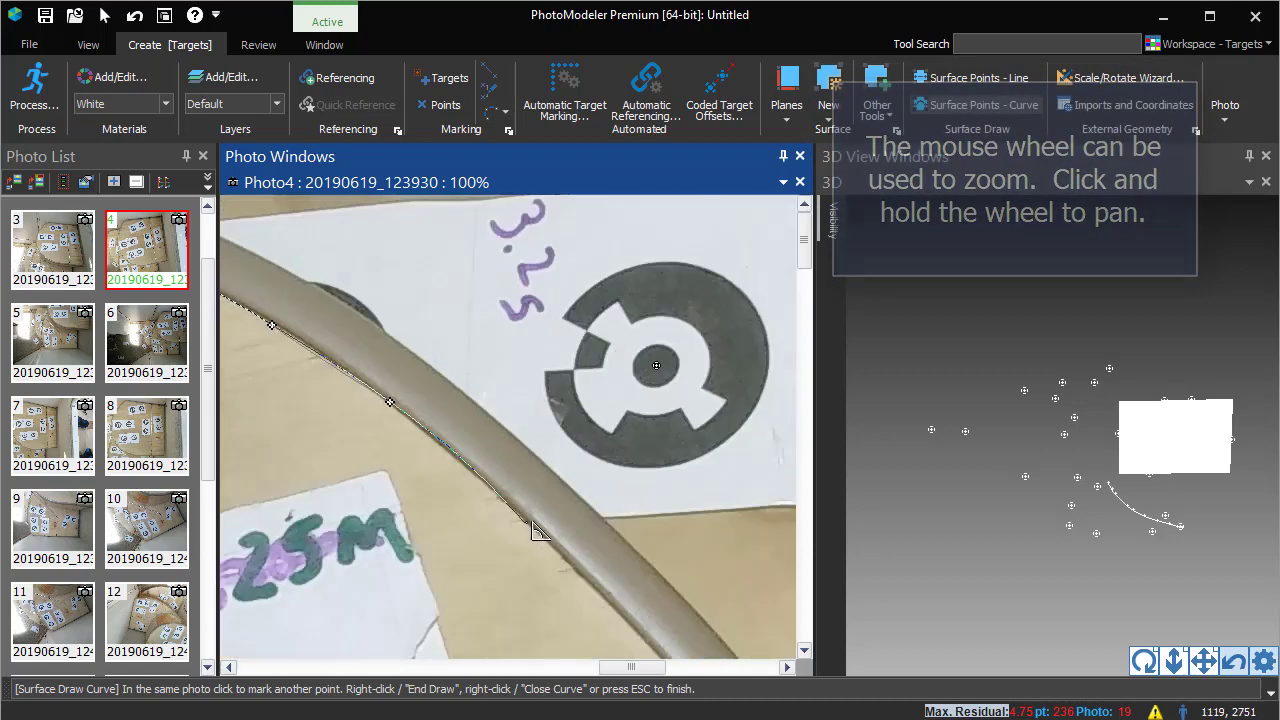
{"action": "left_click", "coordinate": [520, 462]}
{"action": "left_click", "coordinate": [602, 585]}
{"action": "middle_click_drag", "start_coordinate": [602, 585], "coordinate": [390, 290]}
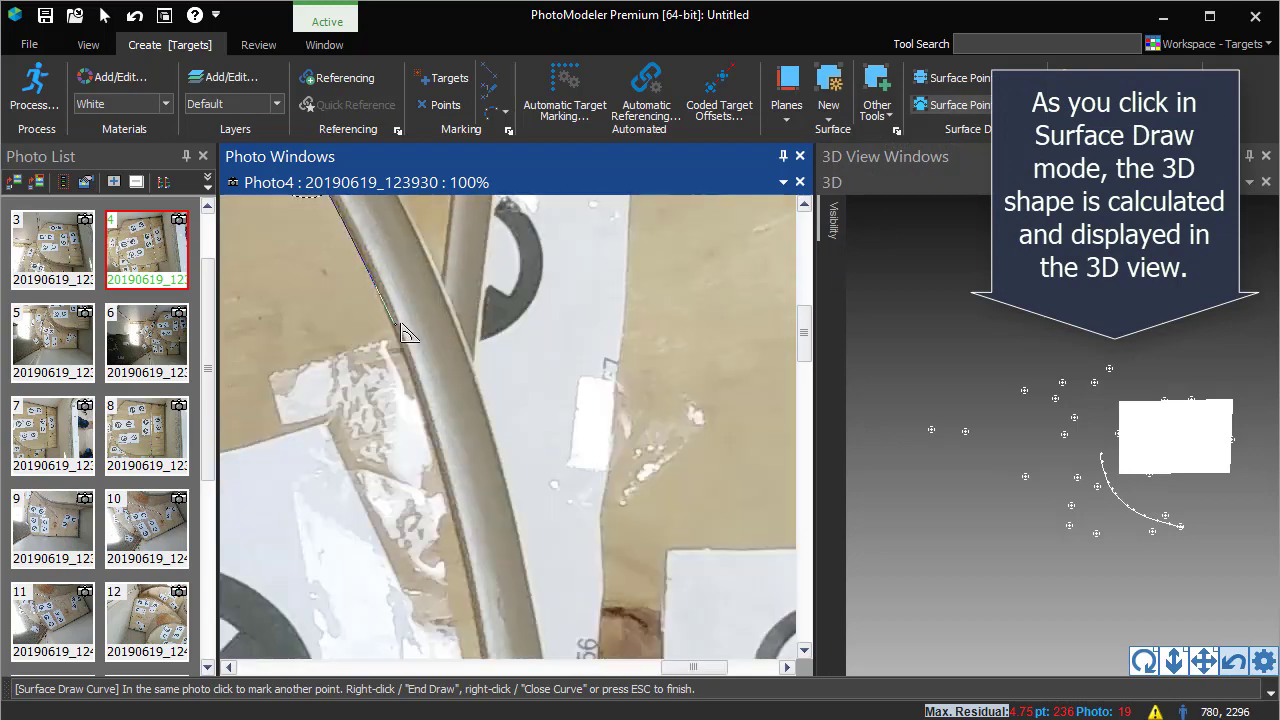
{"action": "left_click", "coordinate": [480, 570]}
{"action": "middle_click_drag", "start_coordinate": [480, 570], "coordinate": [505, 537]}
- Continue the curve around the rim back to the hinge corner and end it
{"action": "scroll", "coordinate": [505, 537], "scroll_direction": "down", "scroll_amount": 2}
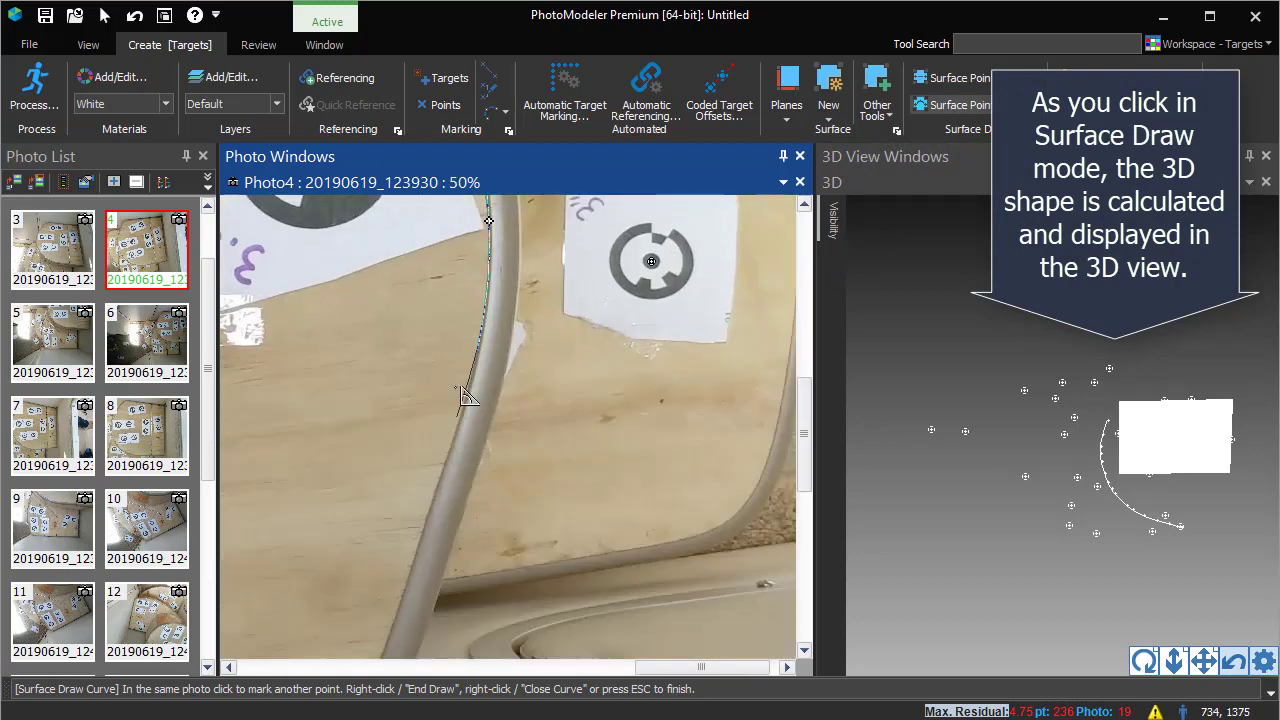
{"action": "left_click", "coordinate": [475, 455]}
{"action": "scroll", "coordinate": [590, 430], "scroll_direction": "down", "scroll_amount": 1}
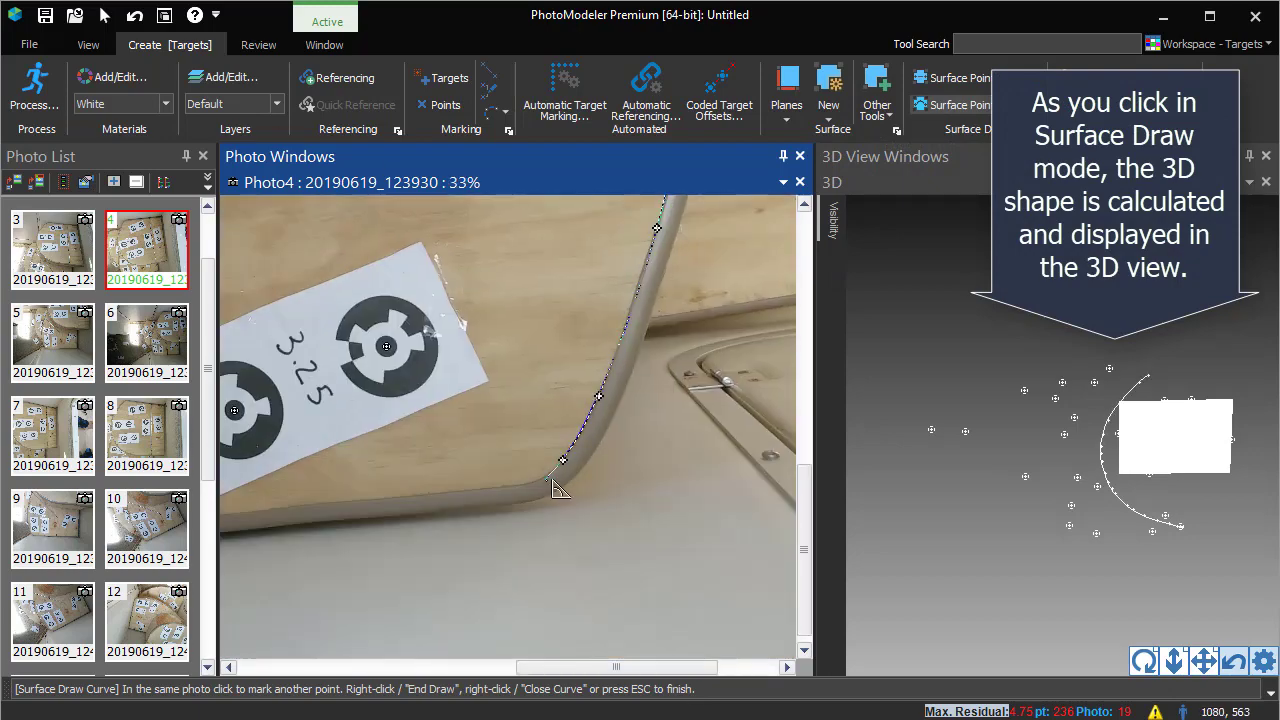
{"action": "left_click", "coordinate": [397, 497]}
{"action": "middle_click_drag", "start_coordinate": [397, 497], "coordinate": [455, 400]}
{"action": "left_click", "coordinate": [352, 513]}
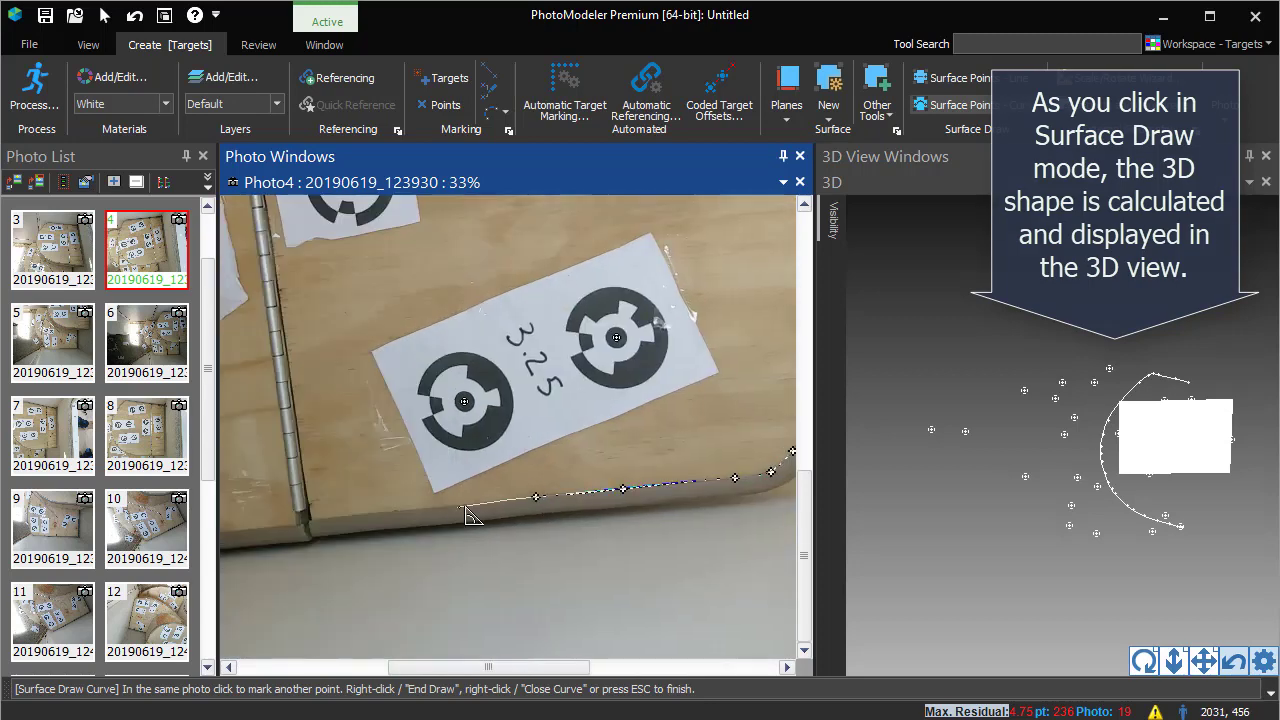
{"action": "scroll", "coordinate": [319, 524], "scroll_direction": "up", "scroll_amount": 1}
{"action": "scroll", "coordinate": [320, 533], "scroll_direction": "up", "scroll_amount": 1}
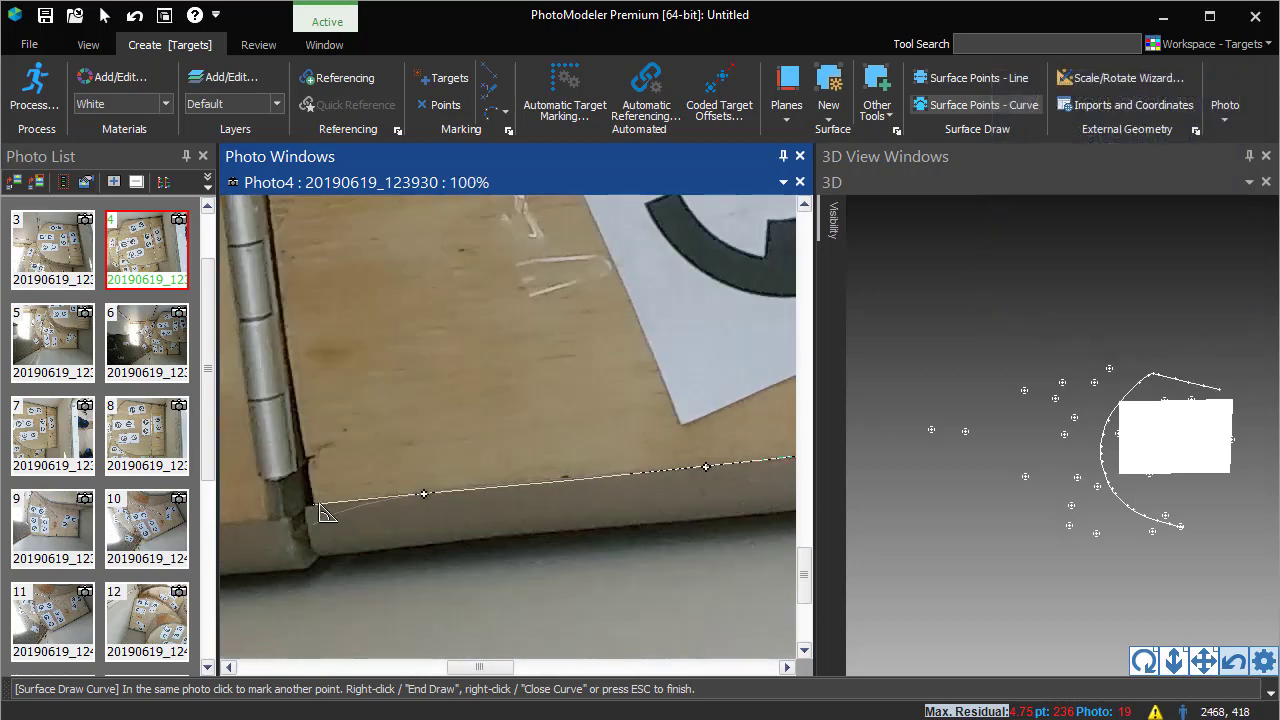
{"action": "left_click", "coordinate": [317, 507]}
{"action": "right_click", "coordinate": [332, 443]}
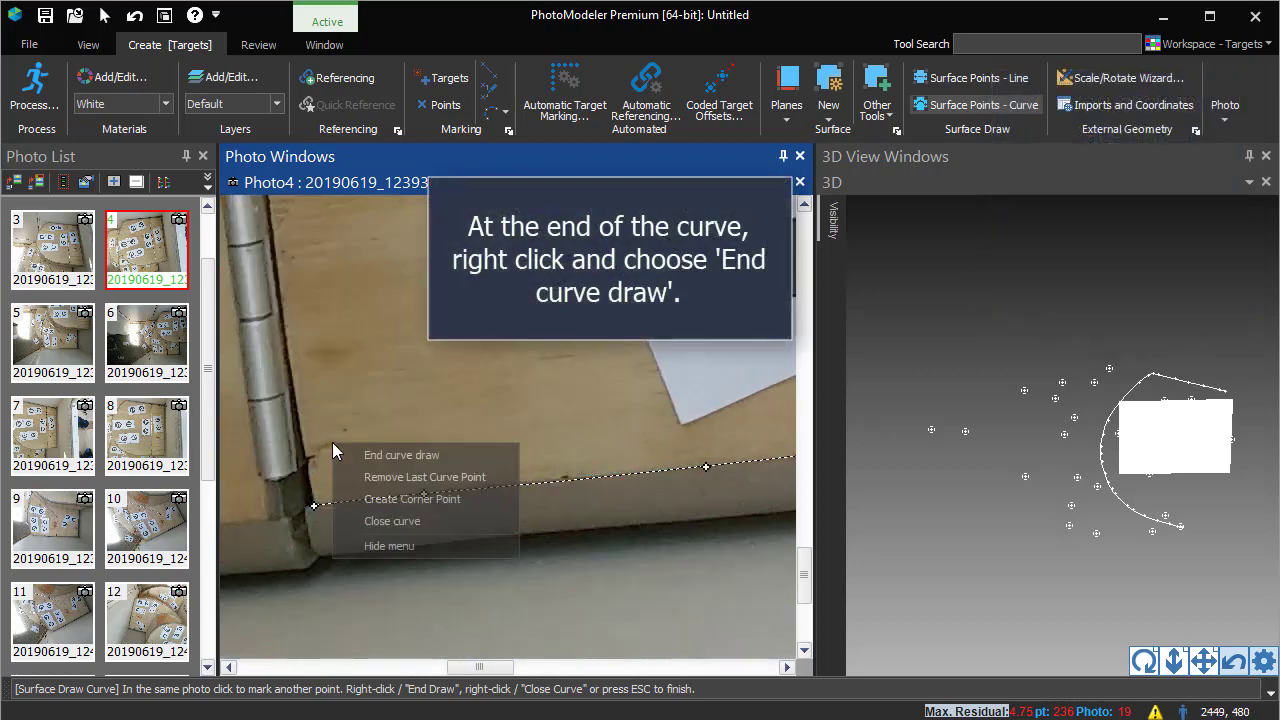
{"action": "left_click", "coordinate": [374, 455]}
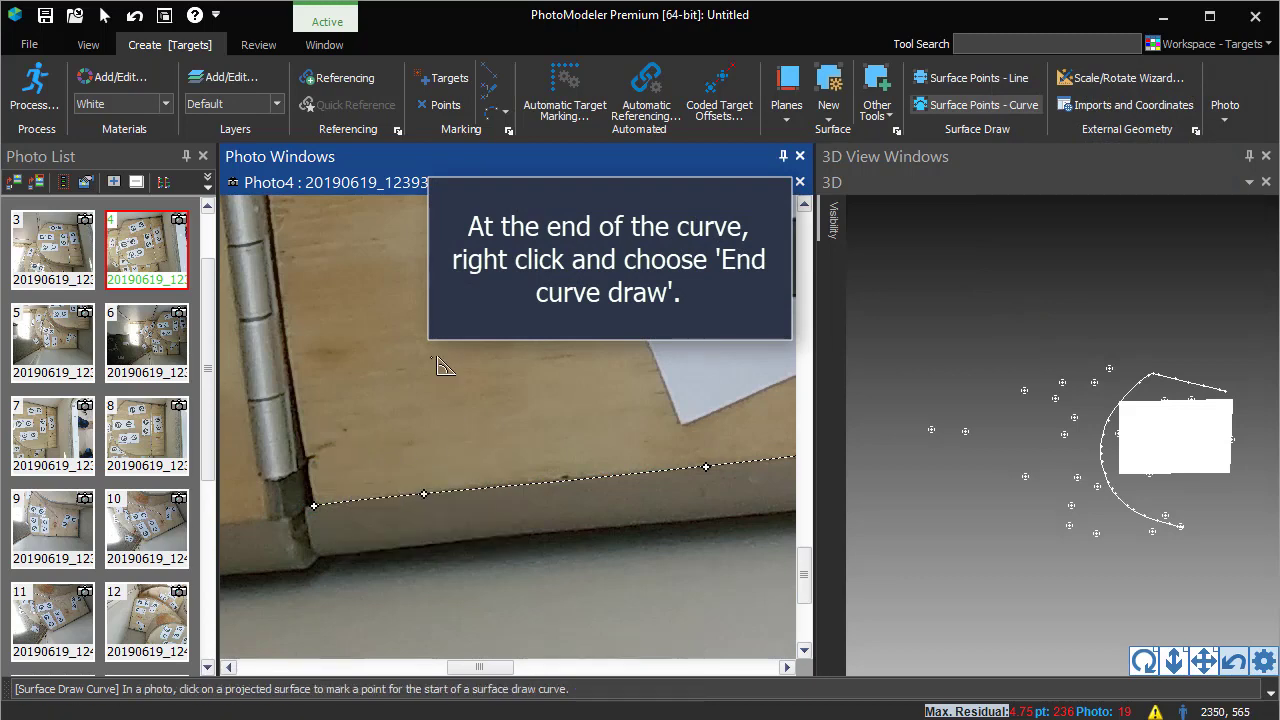
{"action": "scroll", "coordinate": [437, 362], "scroll_direction": "down", "scroll_amount": 2}
{"action": "scroll", "coordinate": [470, 330], "scroll_direction": "down", "scroll_amount": 1}
{"action": "scroll", "coordinate": [500, 300], "scroll_direction": "down", "scroll_amount": 2}
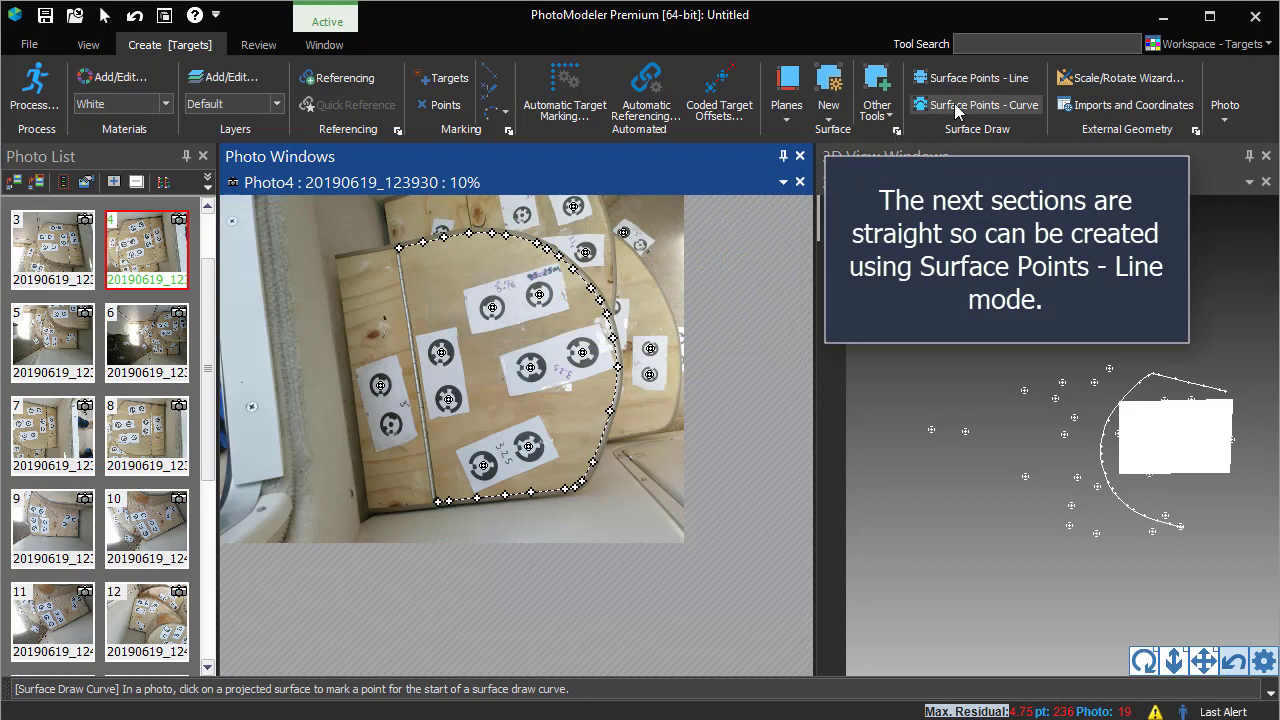
- Draw a surface line along the board's straight left edge
{"action": "left_click", "coordinate": [980, 75]}
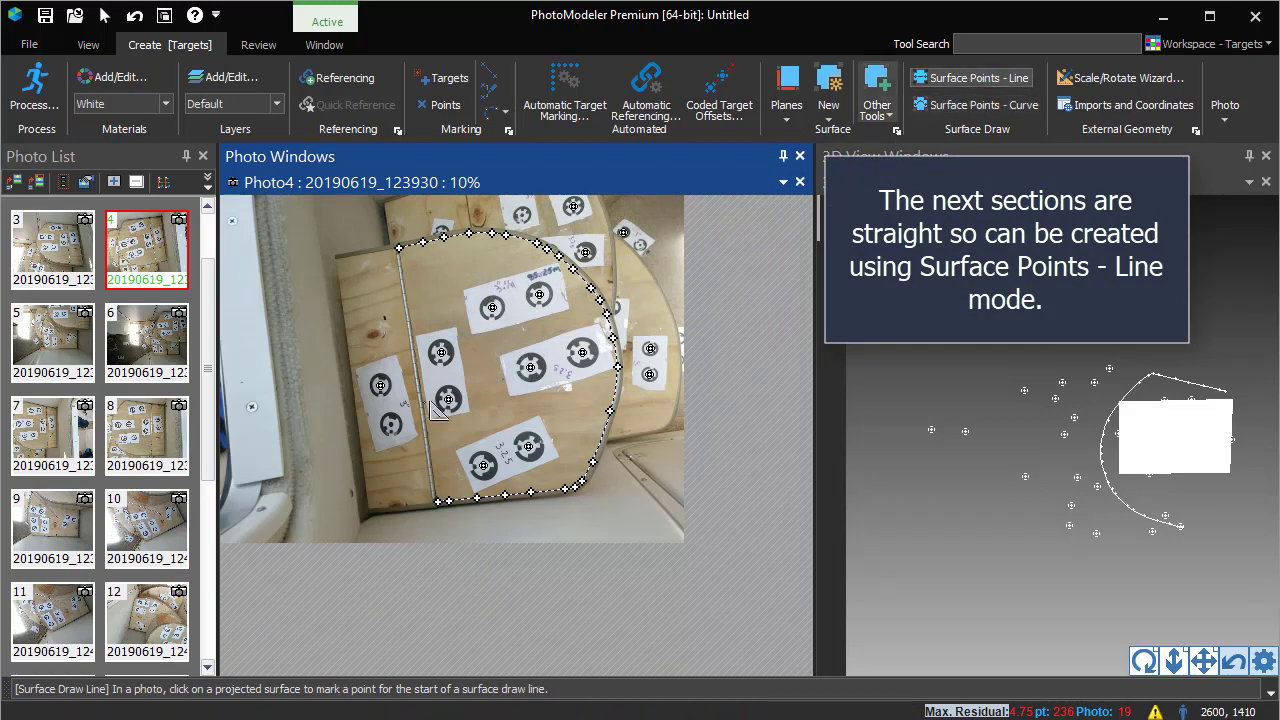
{"action": "left_click", "coordinate": [437, 500]}
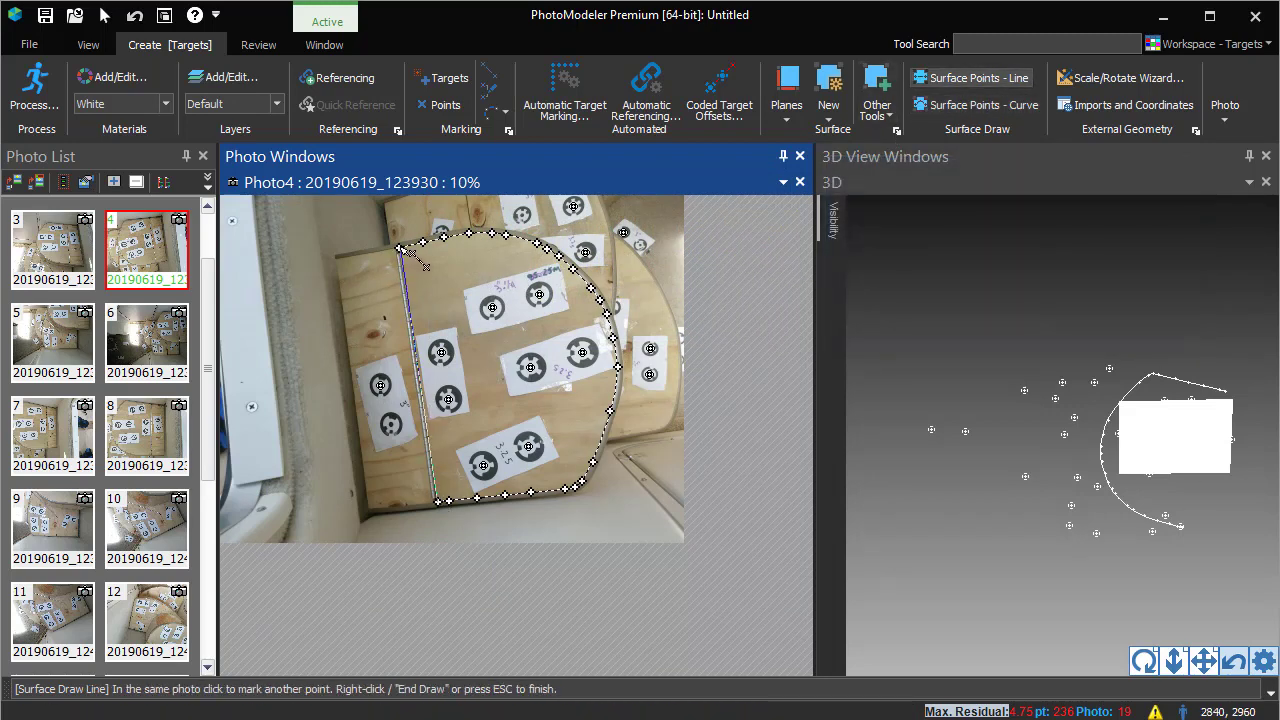
{"action": "right_click", "coordinate": [435, 270]}
{"action": "left_click", "coordinate": [468, 283]}
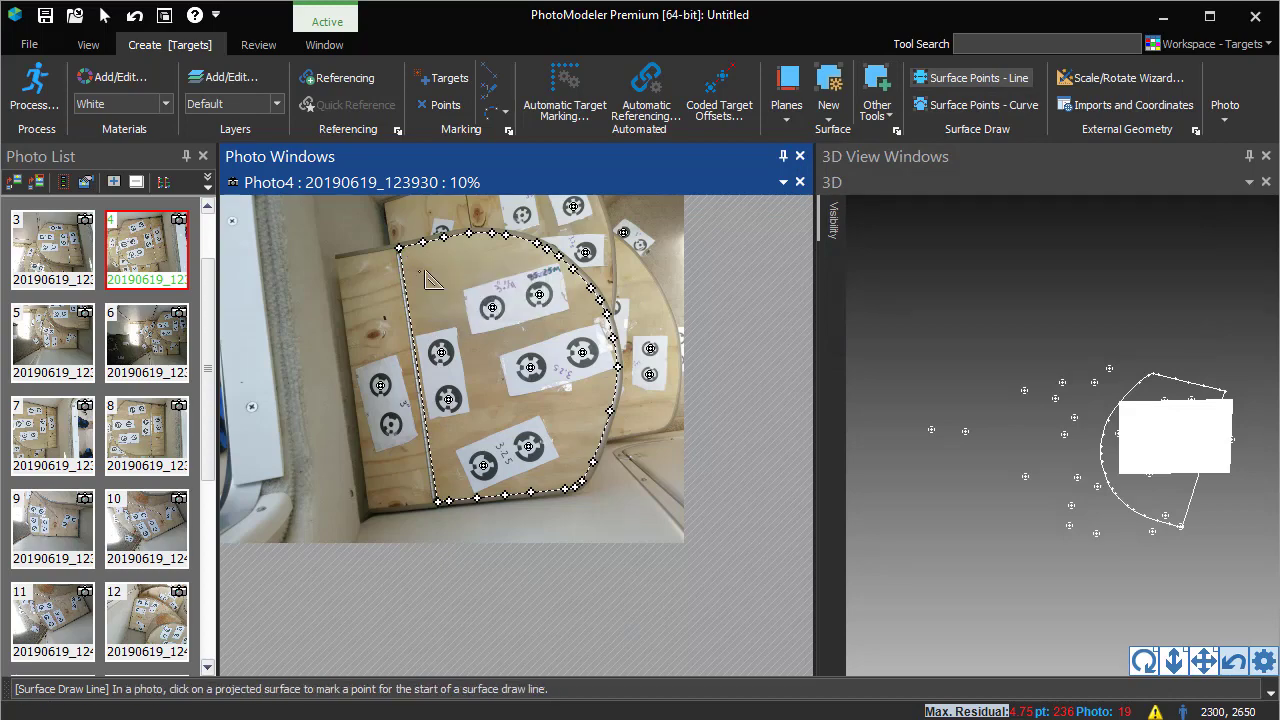
{"action": "scroll", "coordinate": [390, 262], "scroll_direction": "up", "scroll_amount": 3}
{"action": "scroll", "coordinate": [478, 262], "scroll_direction": "up", "scroll_amount": 2}
- Start a second line at the hinge top, placing the point on the closest surface
{"action": "left_click", "coordinate": [517, 274]}
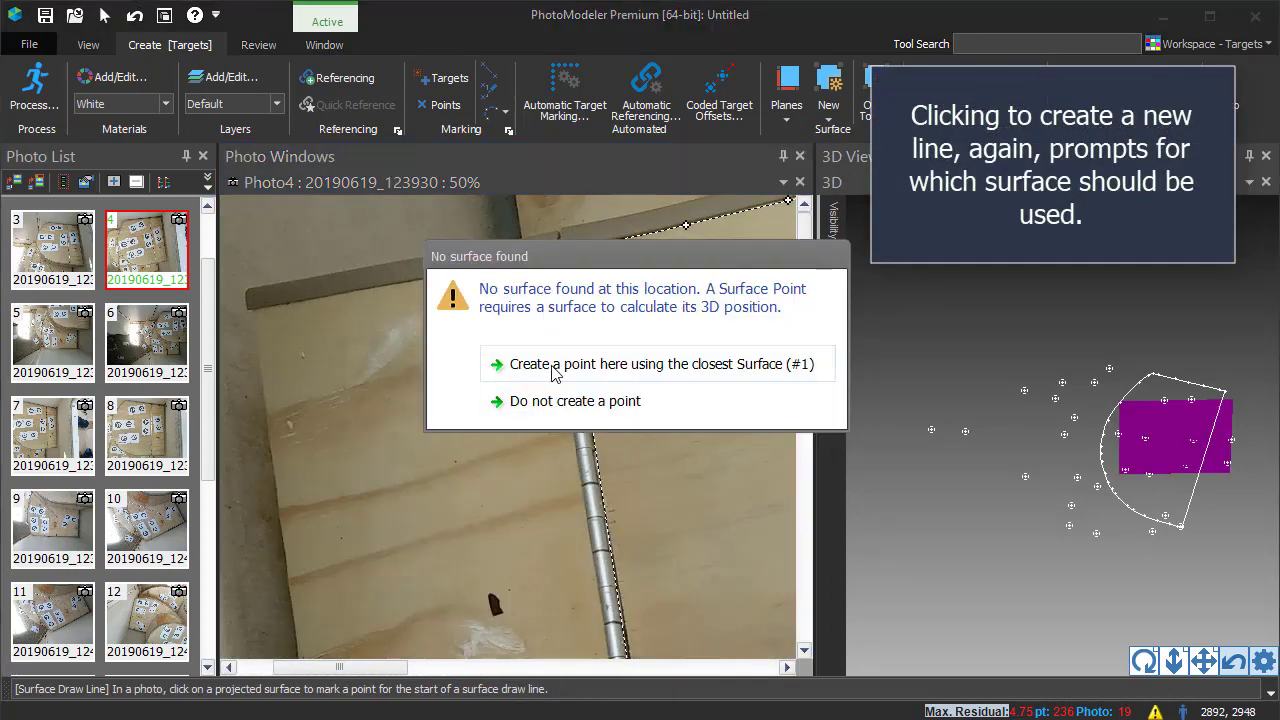
{"action": "left_click", "coordinate": [557, 368]}
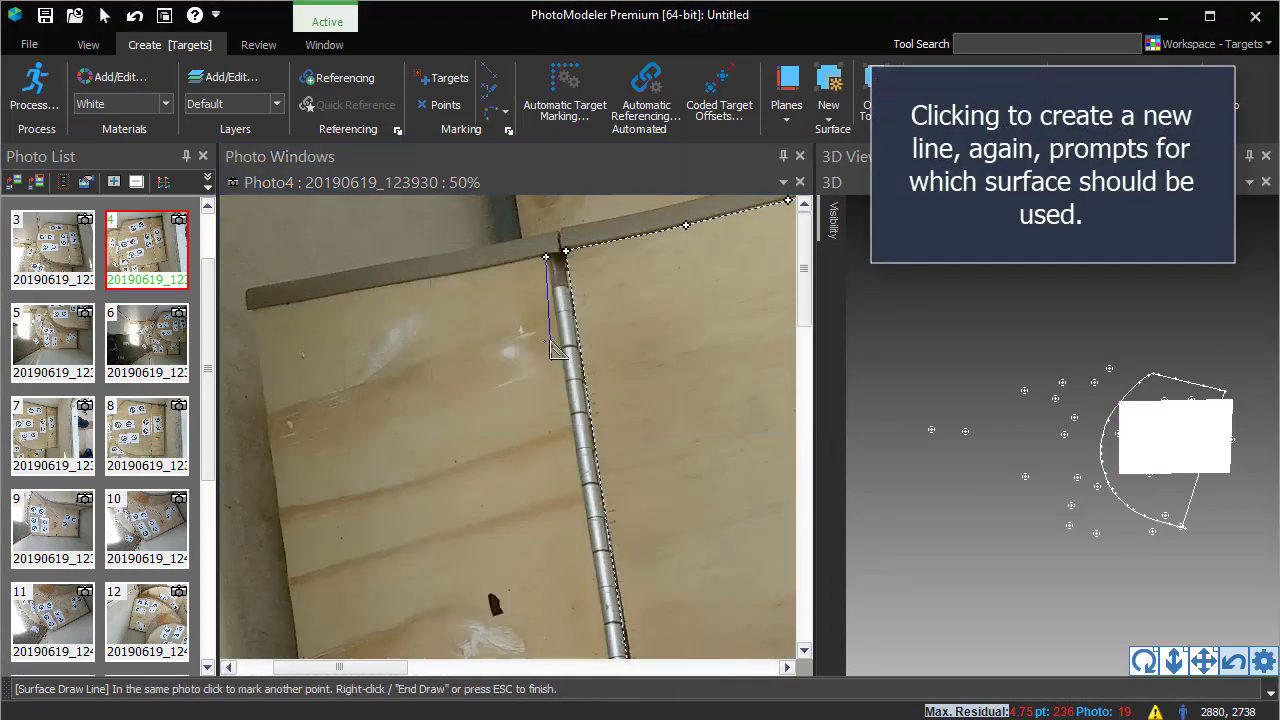
{"action": "left_click", "coordinate": [478, 185]}
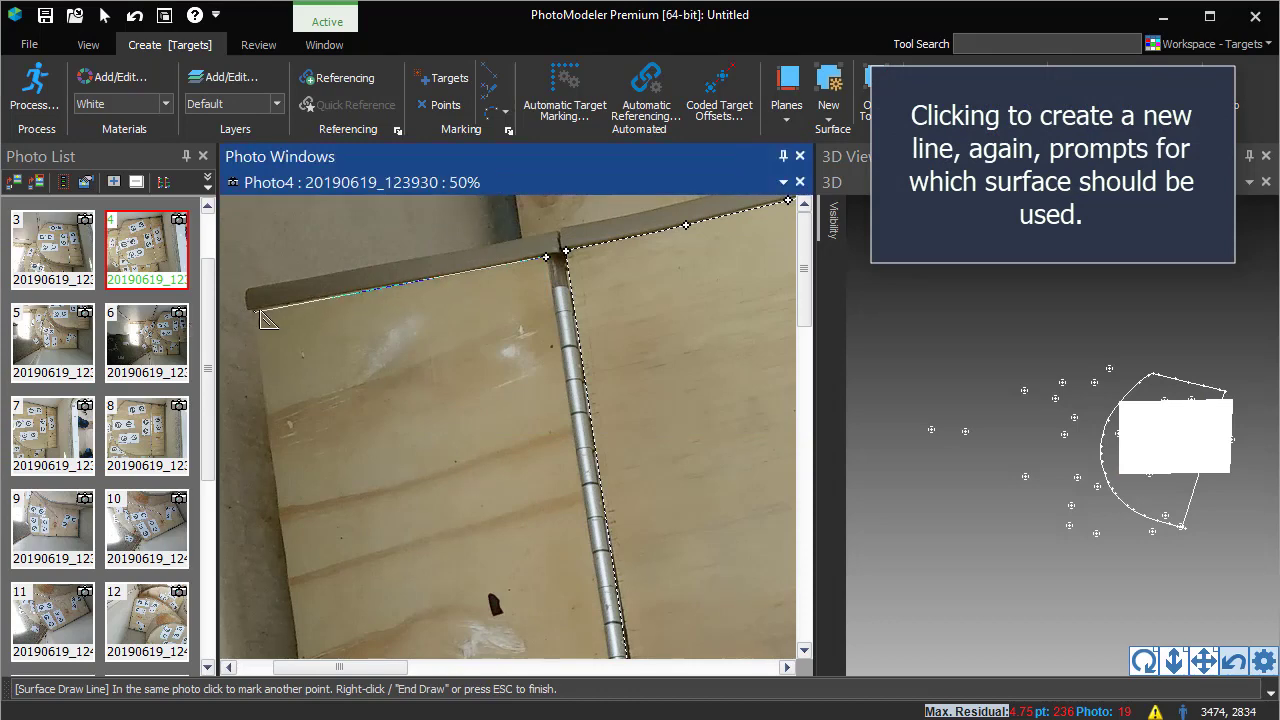
{"action": "scroll", "coordinate": [262, 318], "scroll_direction": "up", "scroll_amount": 2}
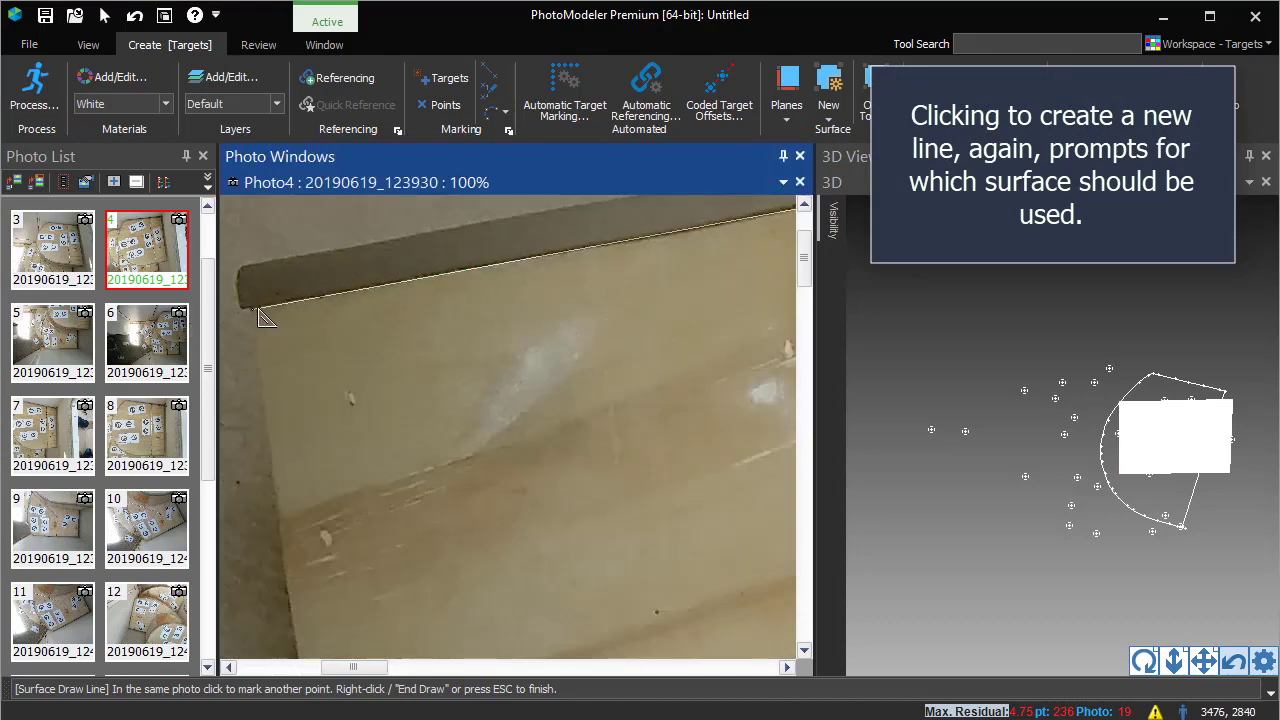
{"action": "scroll", "coordinate": [262, 318], "scroll_direction": "down", "scroll_amount": 2}
{"action": "mouse_move", "coordinate": [262, 318]}
{"action": "middle_mouse_down"}
{"action": "mouse_move", "coordinate": [409, 591]}
{"action": "mouse_move", "coordinate": [361, 491]}
{"action": "middle_mouse_up"}
{"action": "scroll", "coordinate": [423, 600], "scroll_direction": "up", "scroll_amount": 1}
{"action": "scroll", "coordinate": [433, 560], "scroll_direction": "up", "scroll_amount": 2}
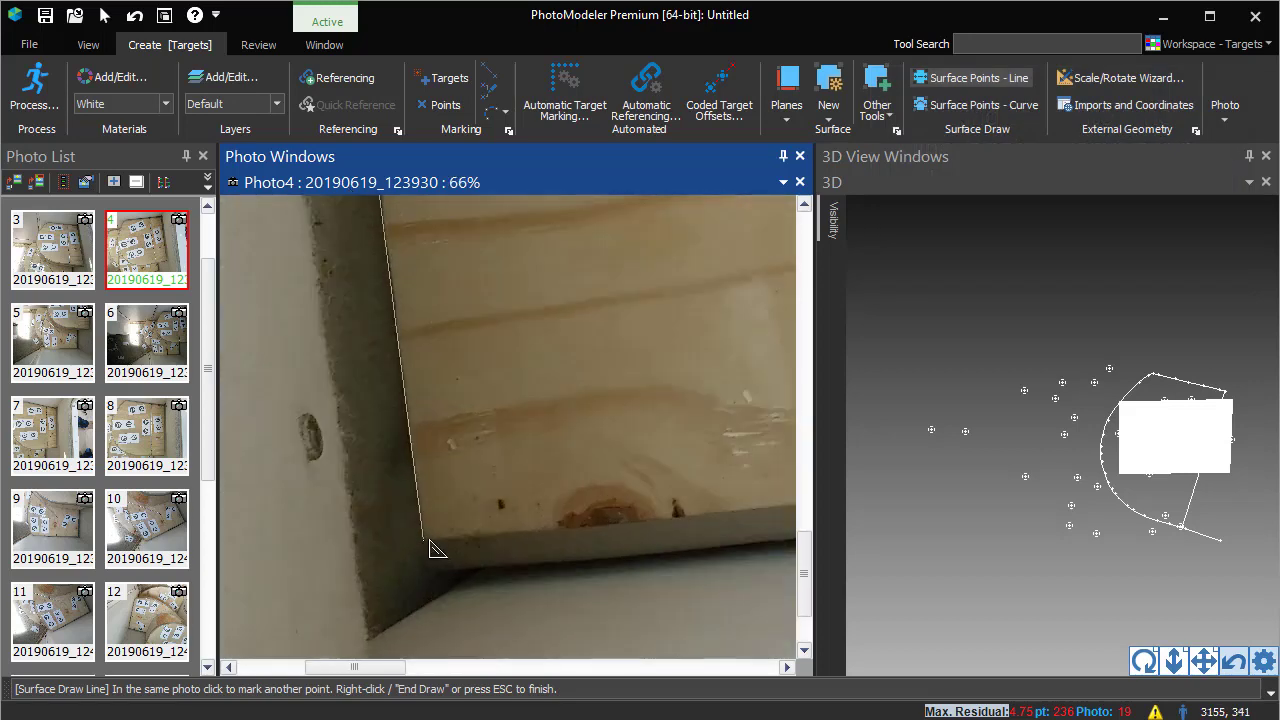
{"action": "middle_click_drag", "start_coordinate": [433, 549], "coordinate": [694, 554]}
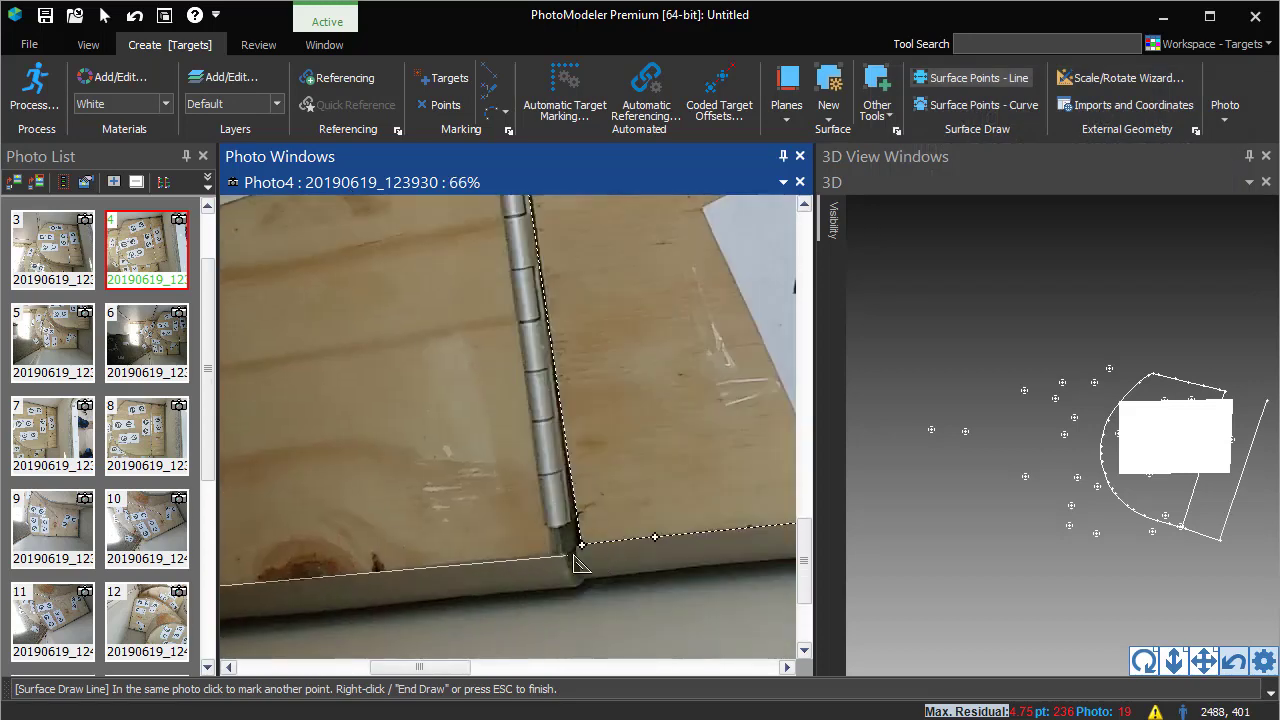
{"action": "scroll", "coordinate": [530, 372], "scroll_direction": "down", "scroll_amount": 4}
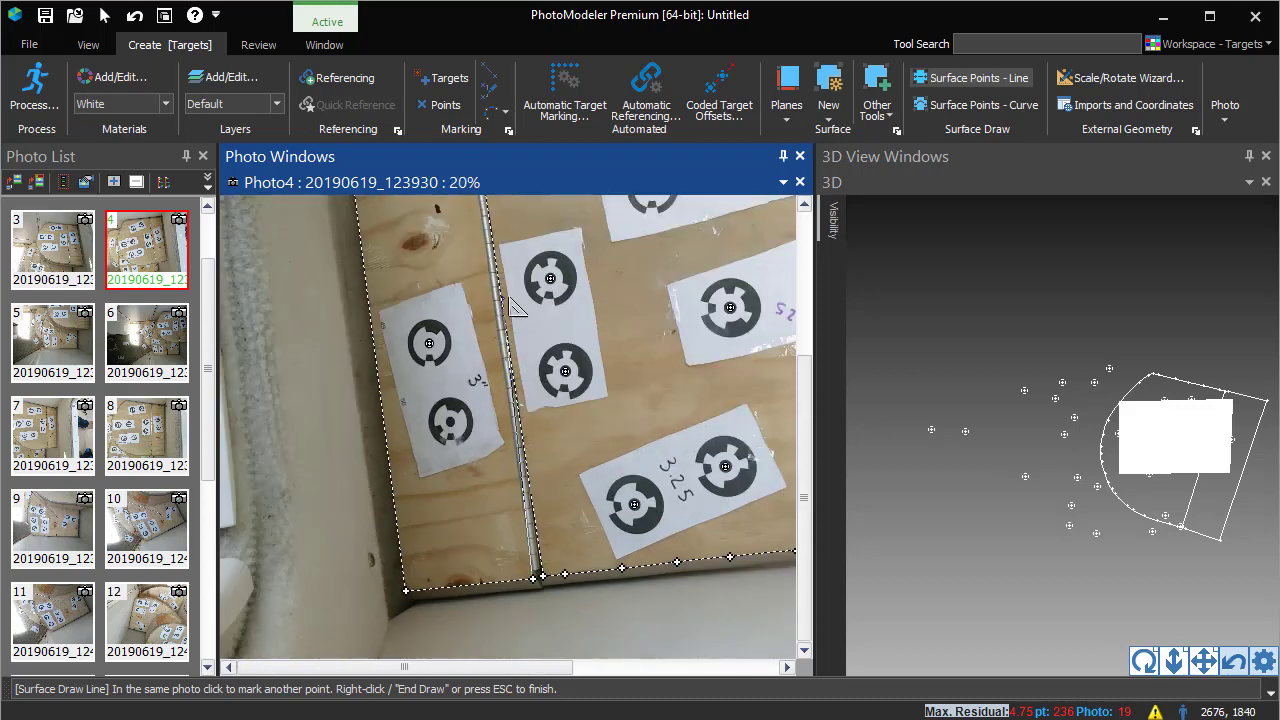
{"action": "middle_click_drag", "start_coordinate": [518, 307], "coordinate": [525, 470]}
{"action": "scroll", "coordinate": [500, 297], "scroll_direction": "up", "scroll_amount": 1}
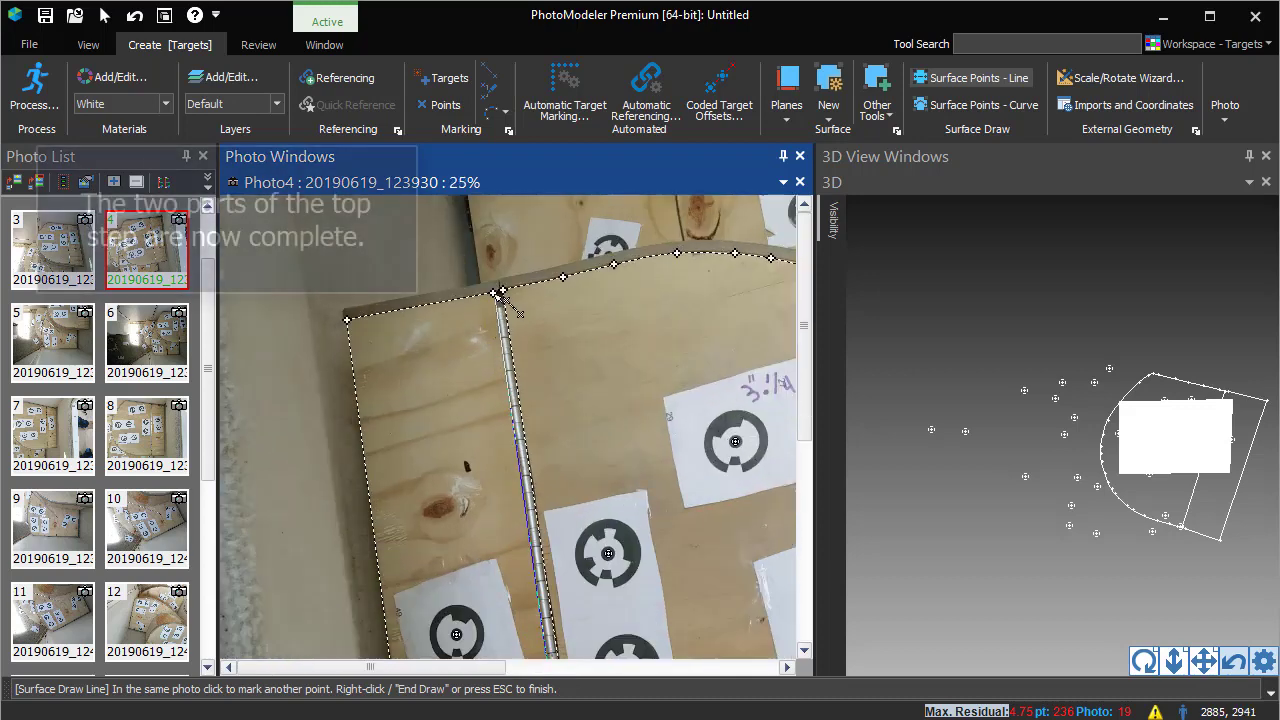
- End the hinge line, return to Select mode and view the outline edge-on in 3D
{"action": "right_click", "coordinate": [455, 357]}
{"action": "left_click", "coordinate": [481, 366]}
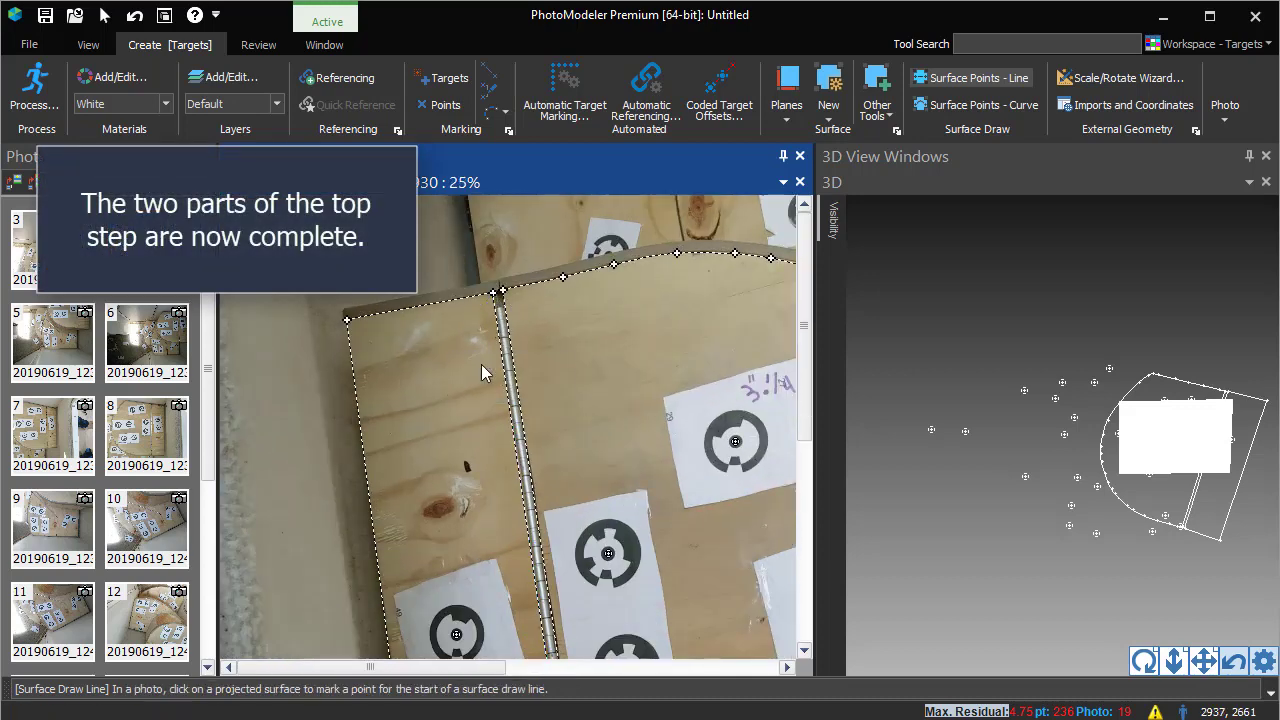
{"action": "left_click", "coordinate": [105, 17]}
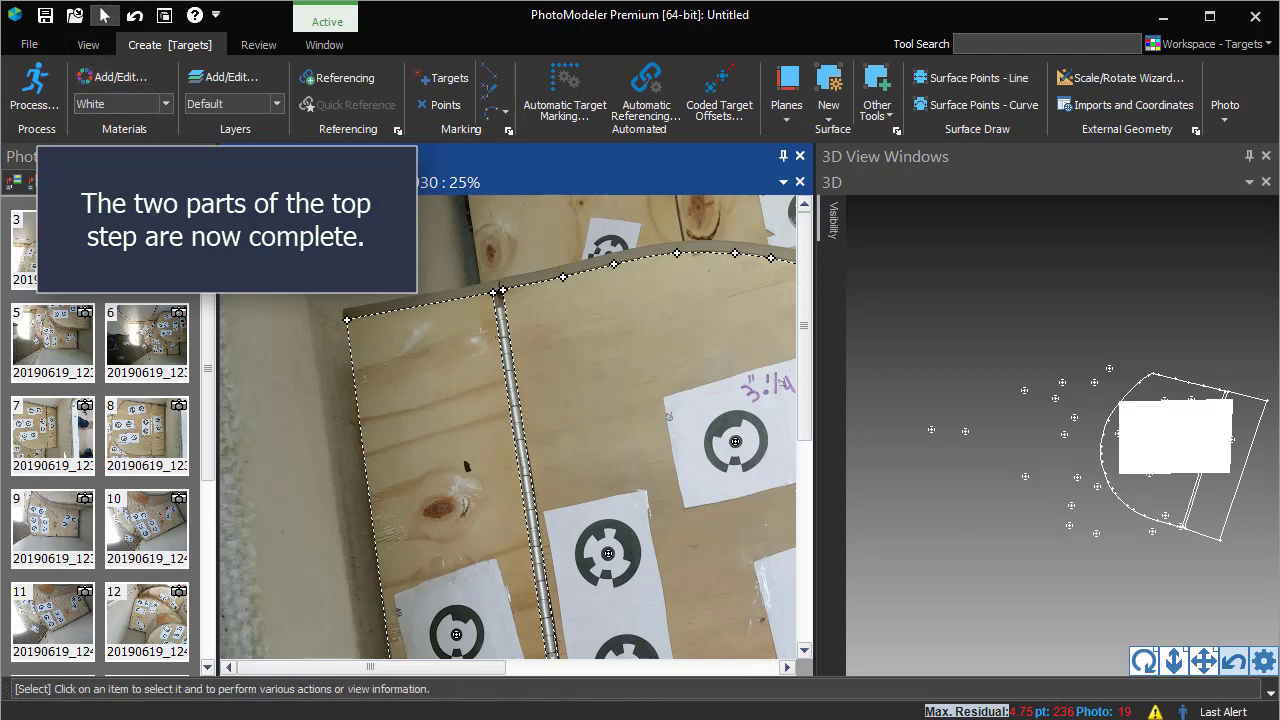
{"action": "left_click", "coordinate": [1145, 662]}
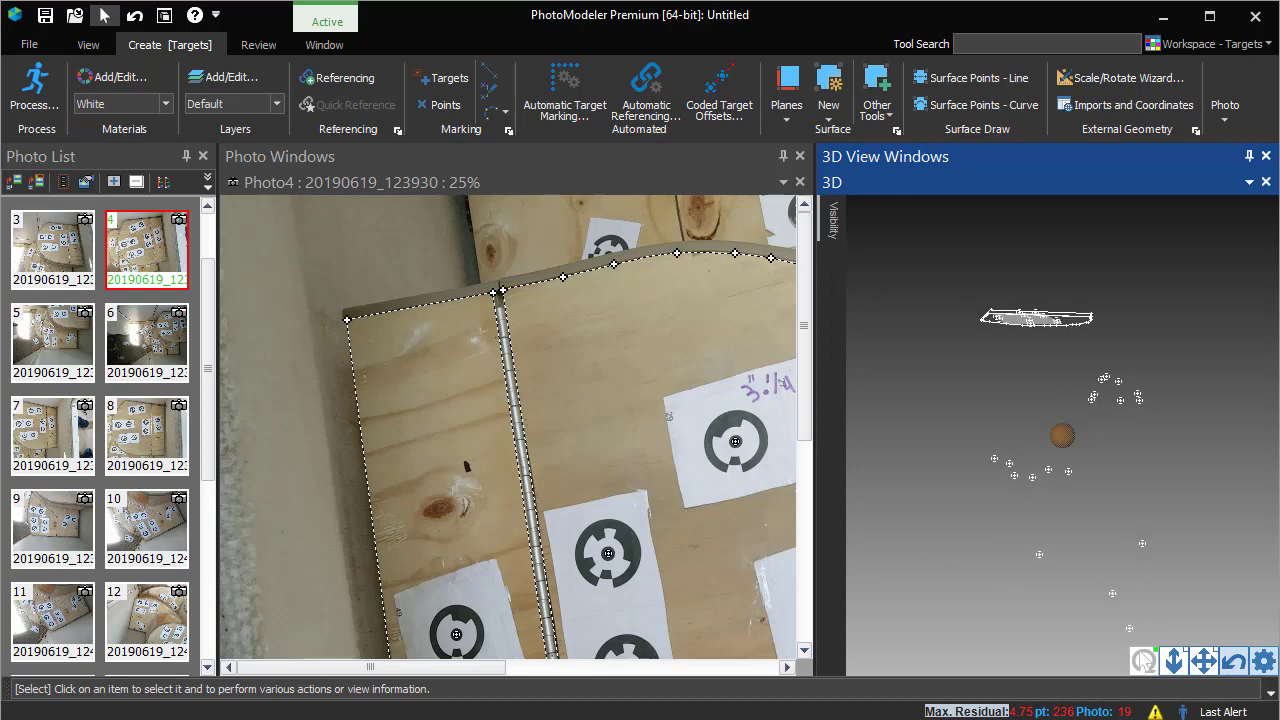
{"action": "scroll", "coordinate": [470, 468], "scroll_direction": "down", "scroll_amount": 3}
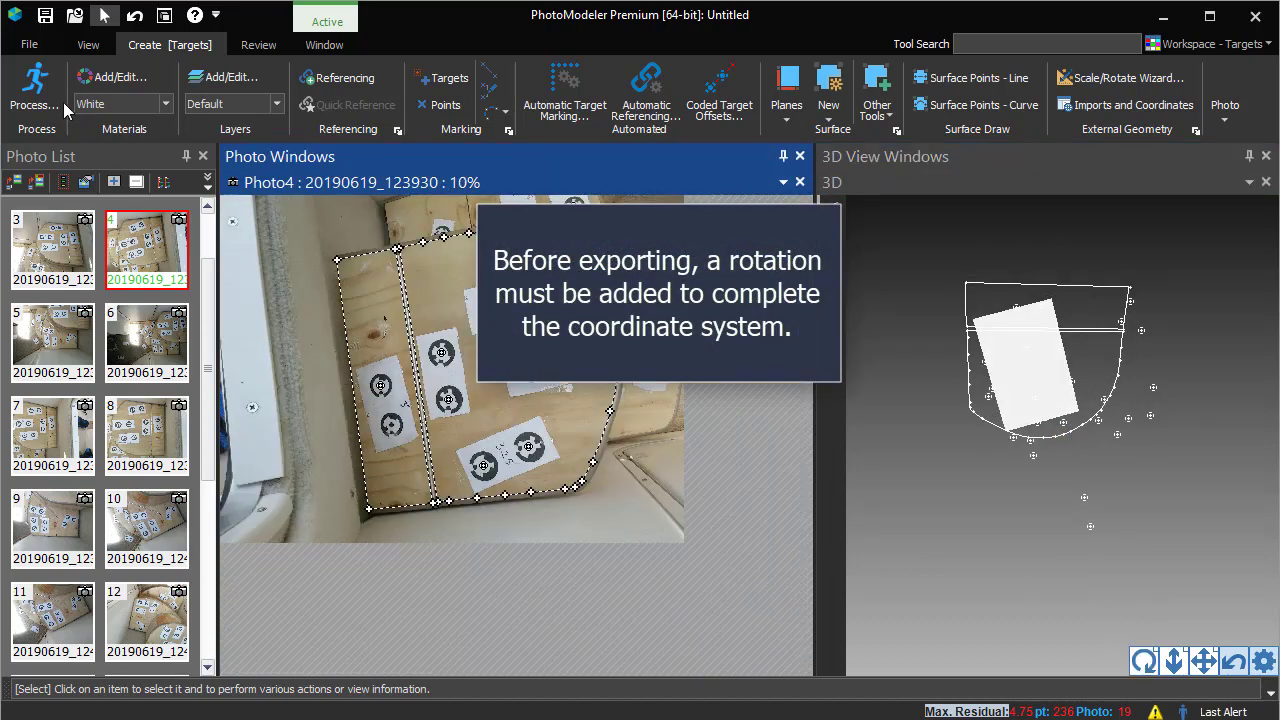
- Define the rotation's X axis from Pt 236 to Pt 29
{"action": "left_click", "coordinate": [88, 44]}
{"action": "left_click", "coordinate": [229, 105]}
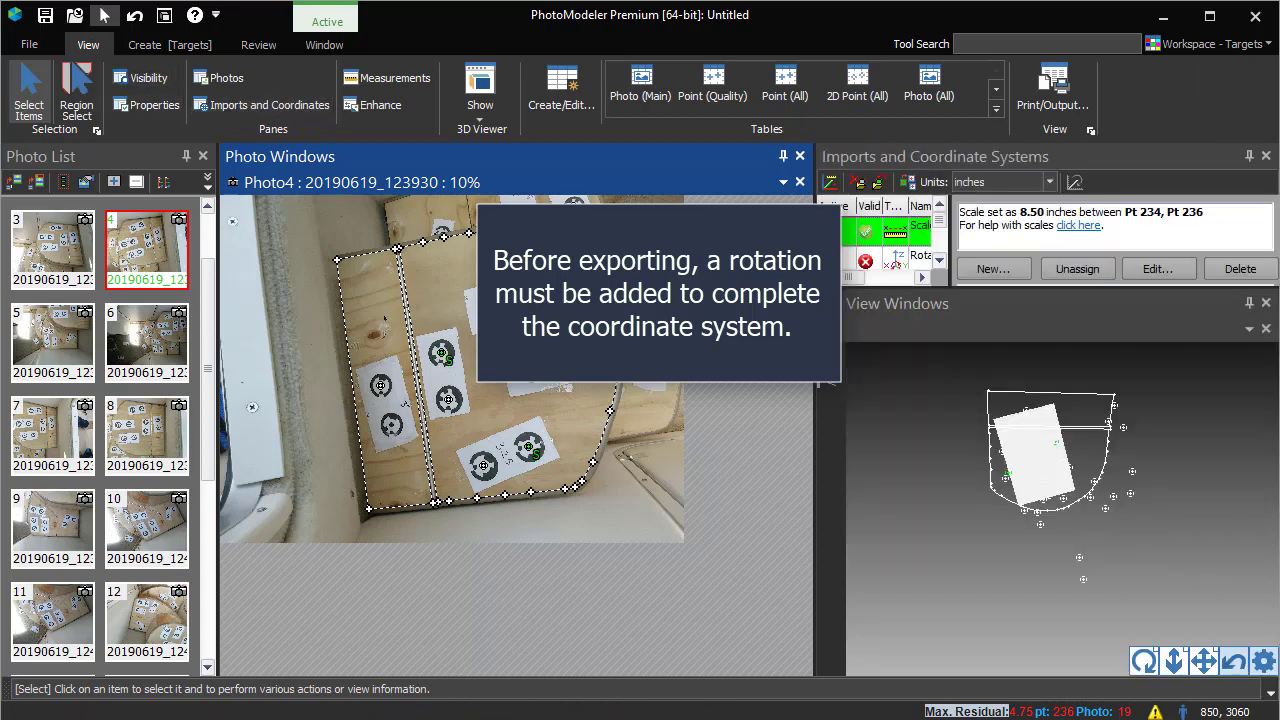
{"action": "left_click", "coordinate": [917, 270]}
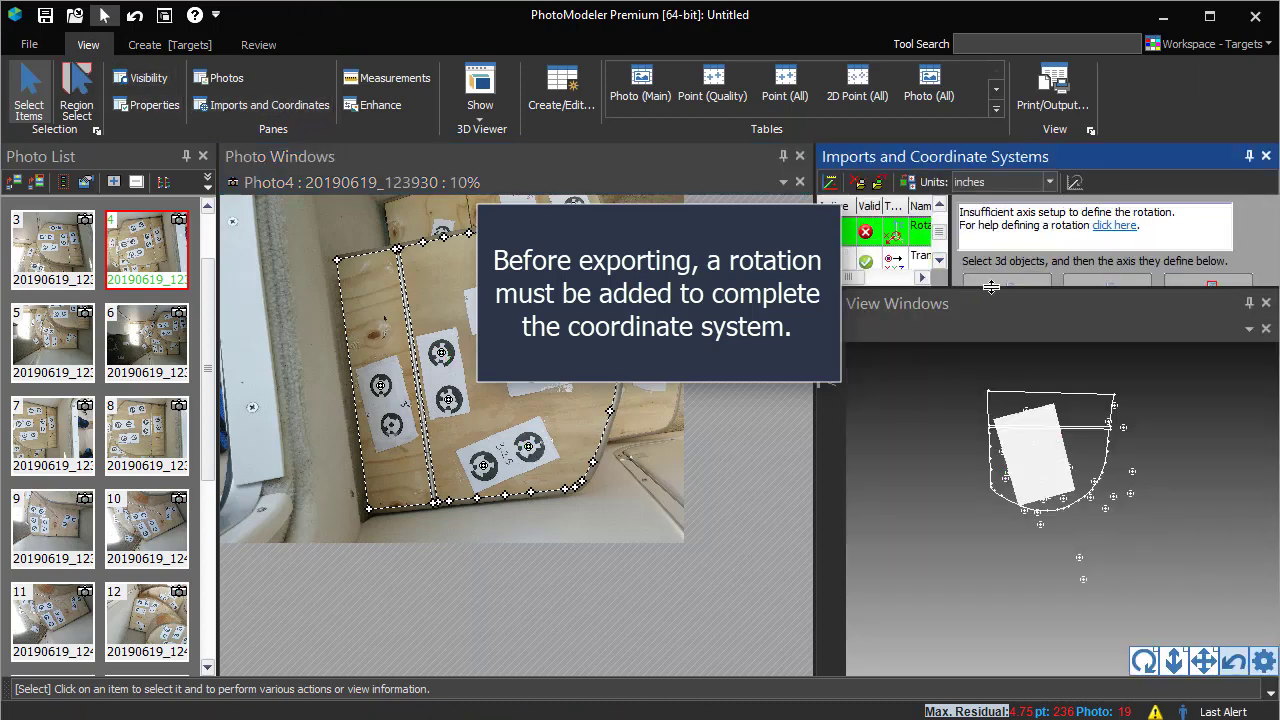
{"action": "left_click", "coordinate": [540, 455]}
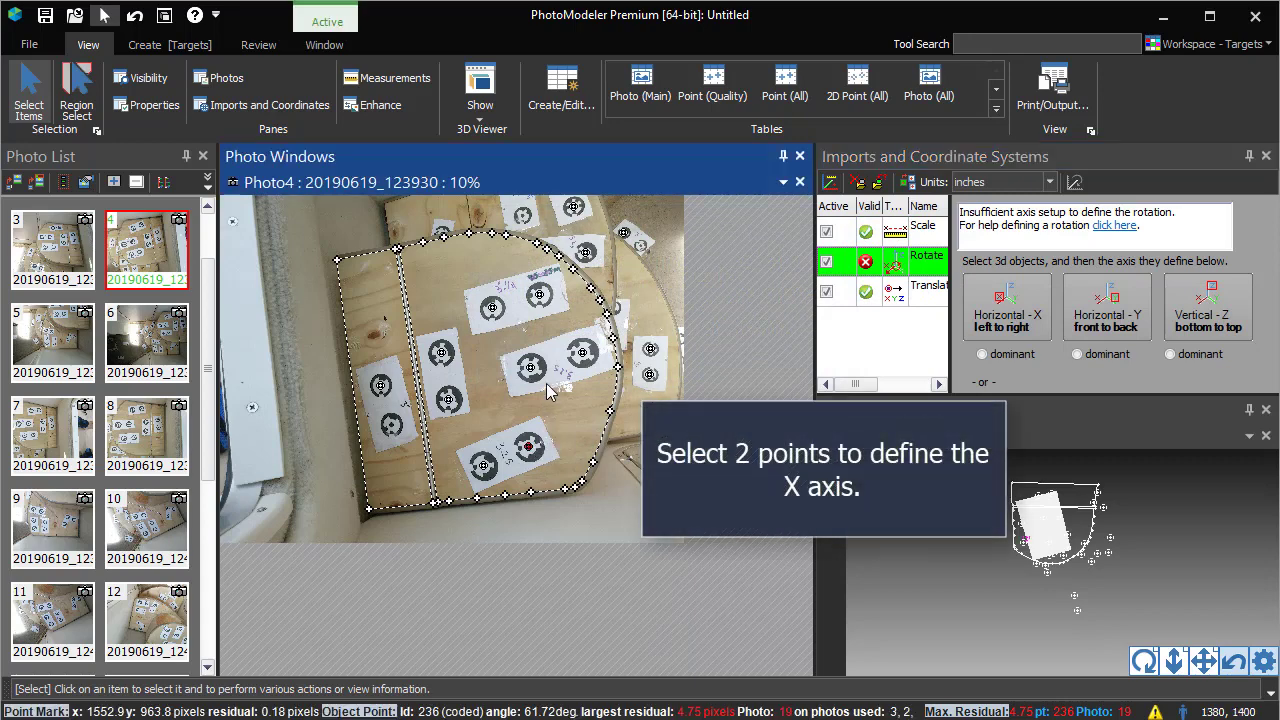
{"action": "left_click", "coordinate": [494, 309], "text": "ctrl"}
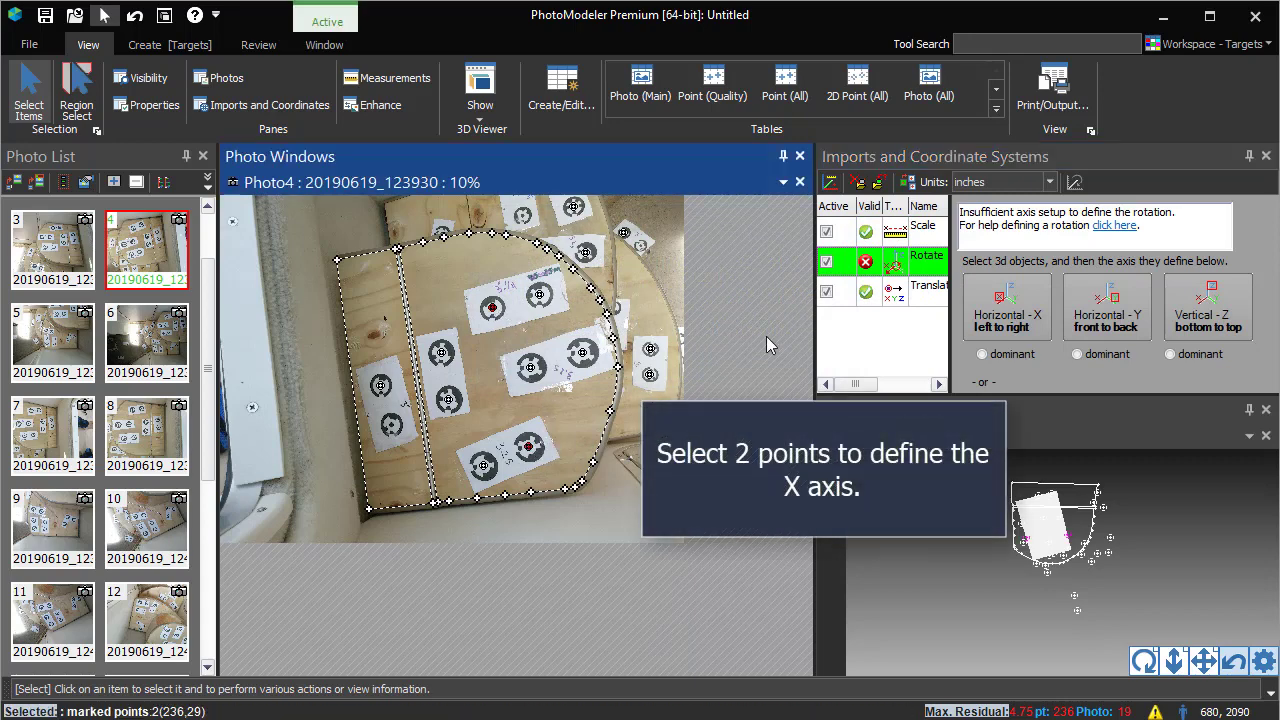
{"action": "left_click", "coordinate": [1017, 332]}
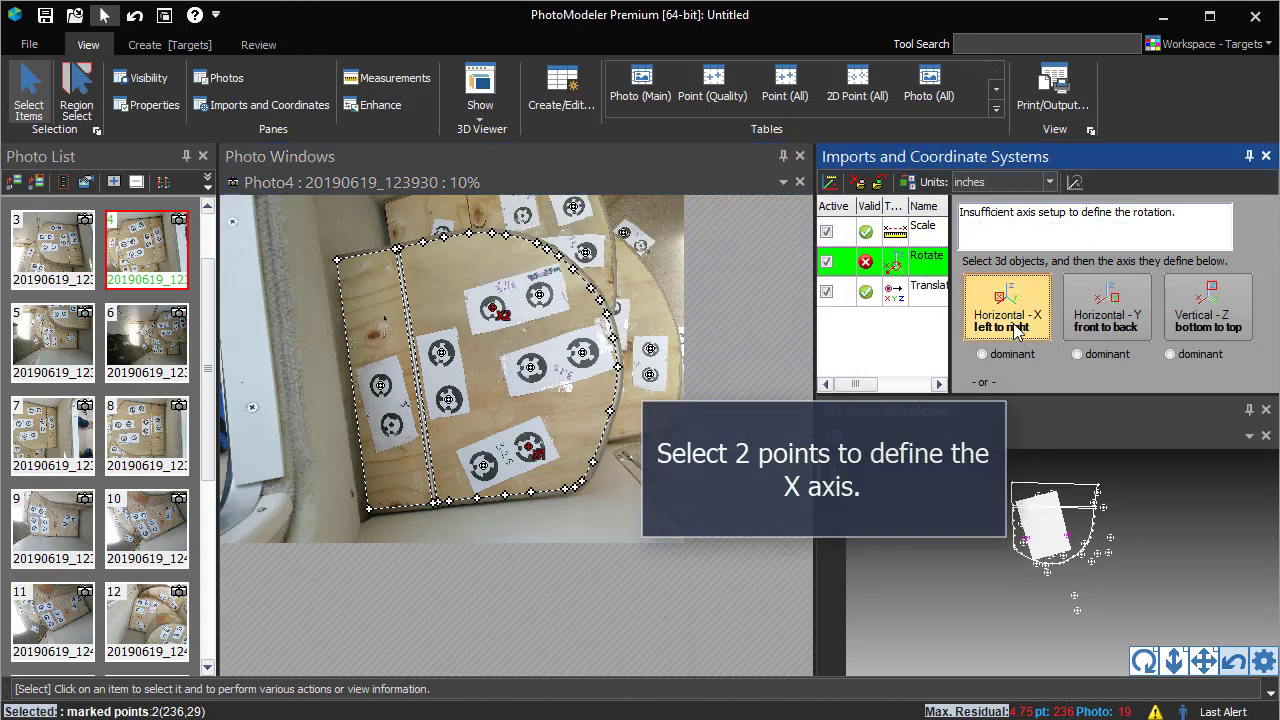
- Make Plane 1 the dominant vertical Z axis, reset the 3D view top-down and orbit it
{"action": "left_click", "coordinate": [1042, 541]}
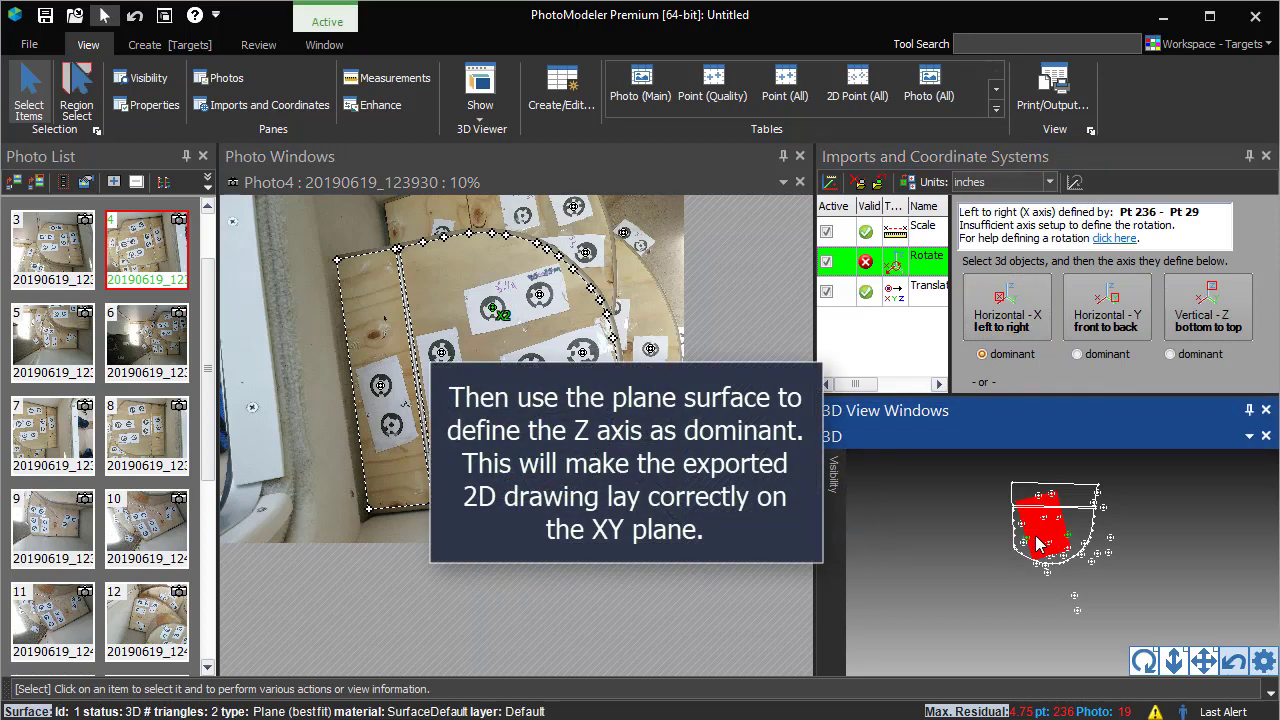
{"action": "left_click", "coordinate": [1203, 330]}
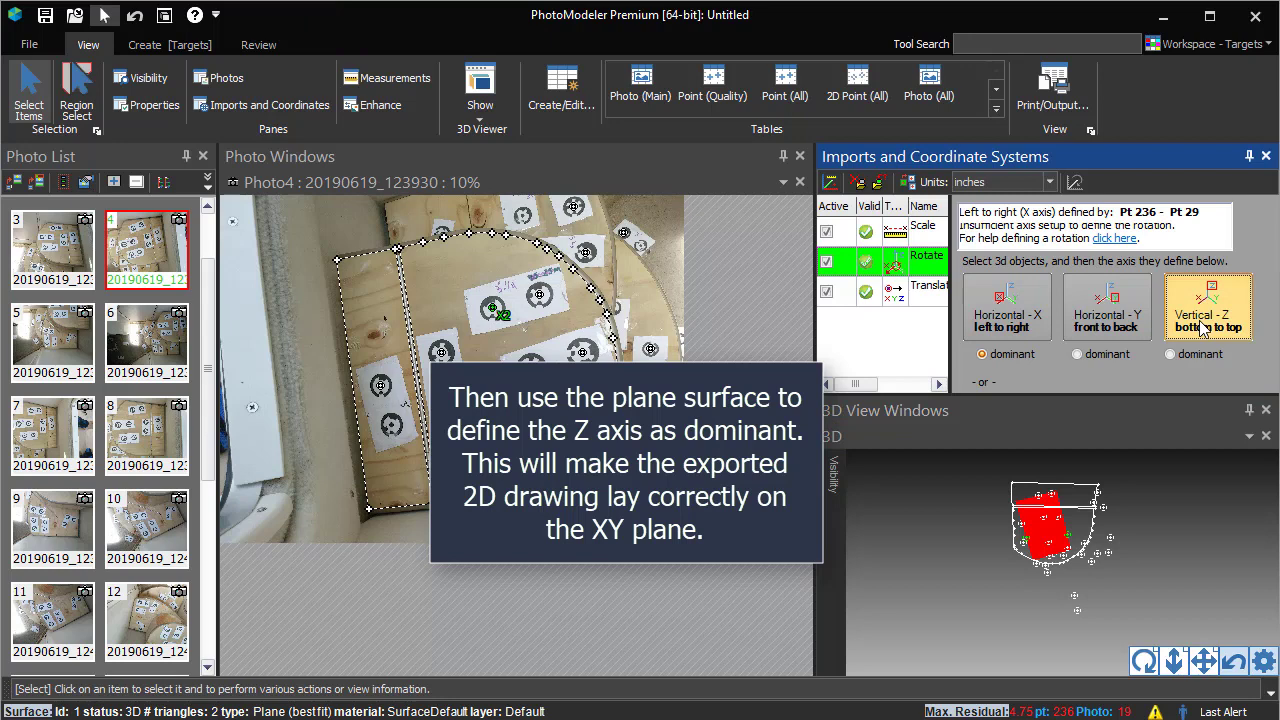
{"action": "left_click", "coordinate": [1203, 330]}
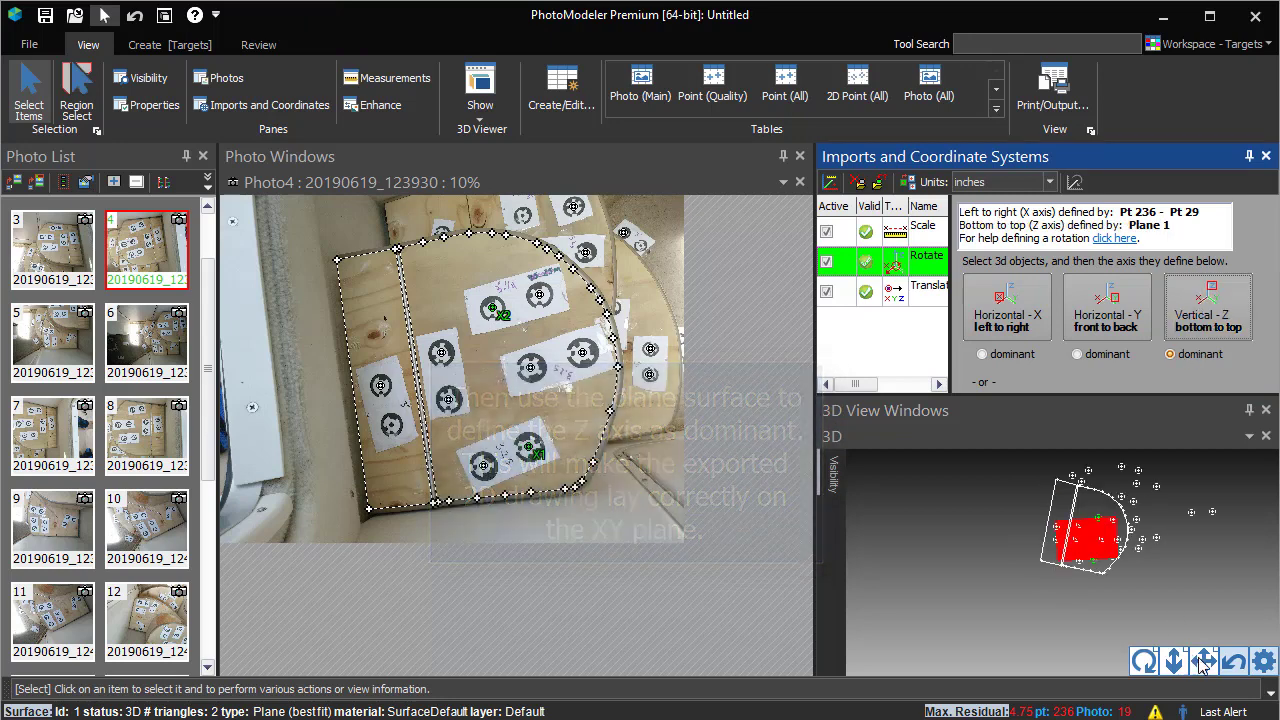
{"action": "left_click", "coordinate": [1231, 665]}
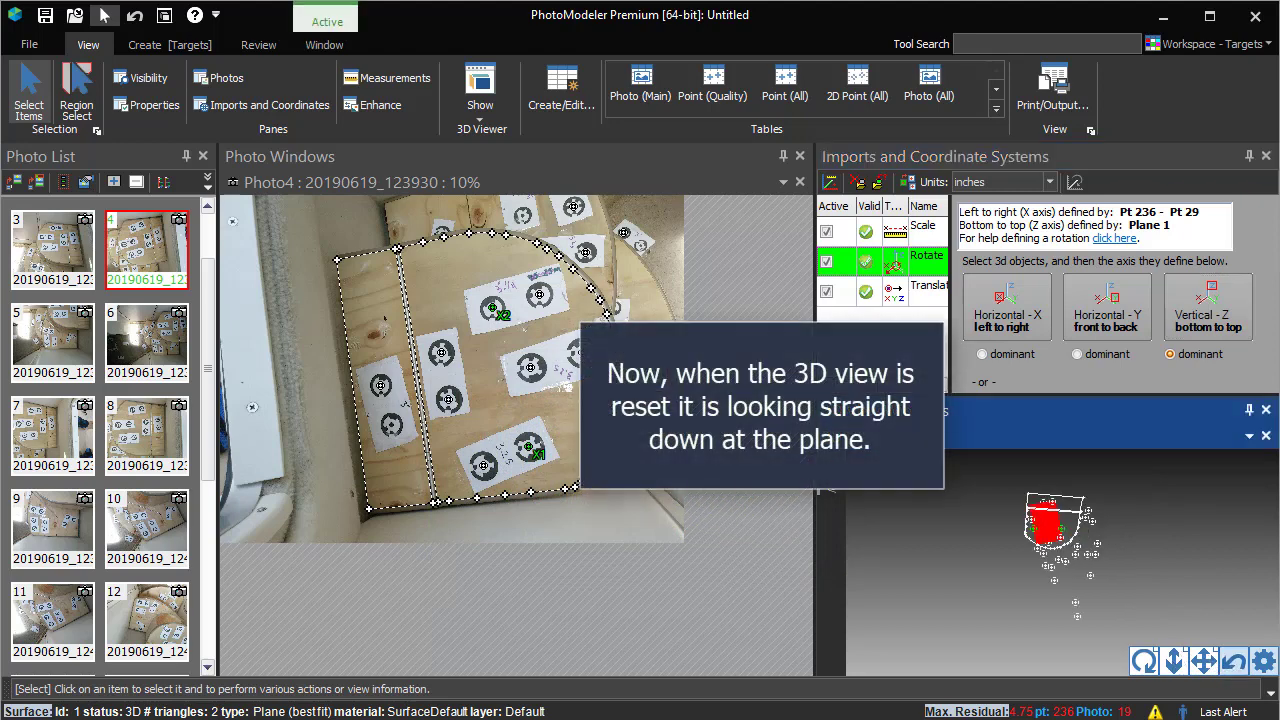
{"action": "mouse_move", "coordinate": [1144, 662]}
{"action": "left_mouse_down"}
{"action": "mouse_move", "coordinate": [1111, 490]}
{"action": "mouse_move", "coordinate": [1016, 493]}
{"action": "left_mouse_up"}
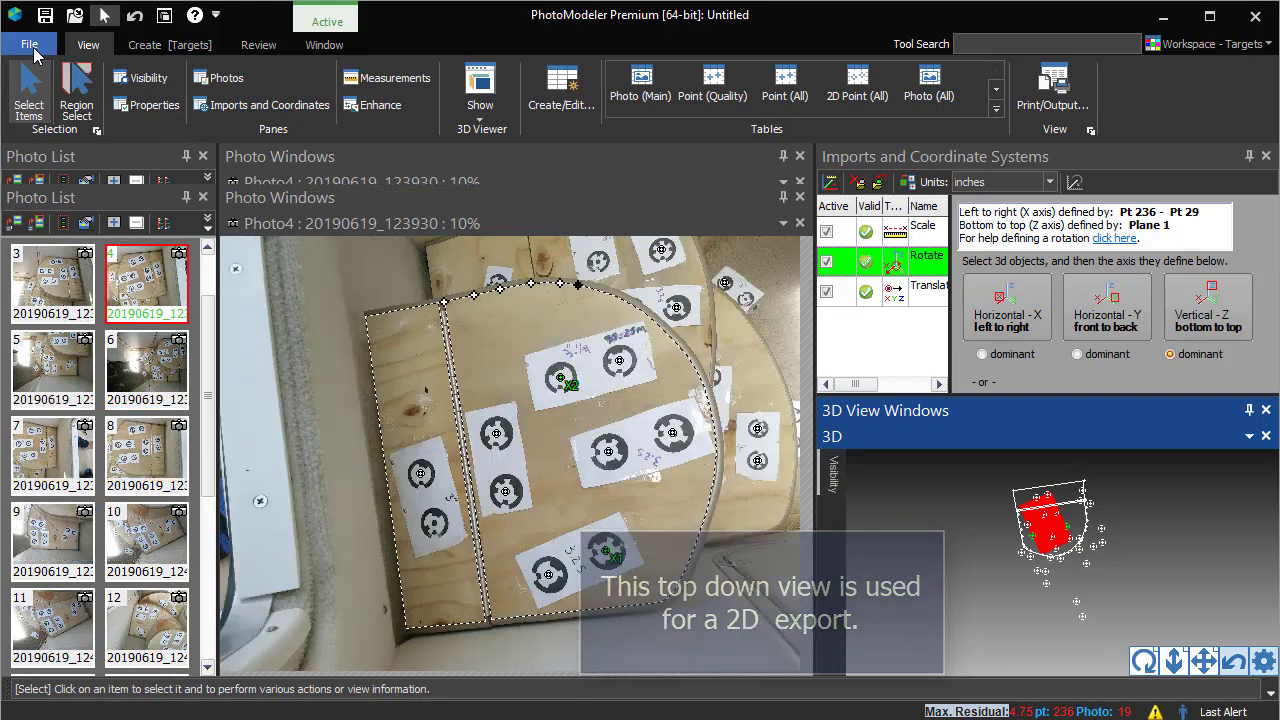
- Start a model export in 2D DXF format
{"action": "left_click", "coordinate": [32, 46]}
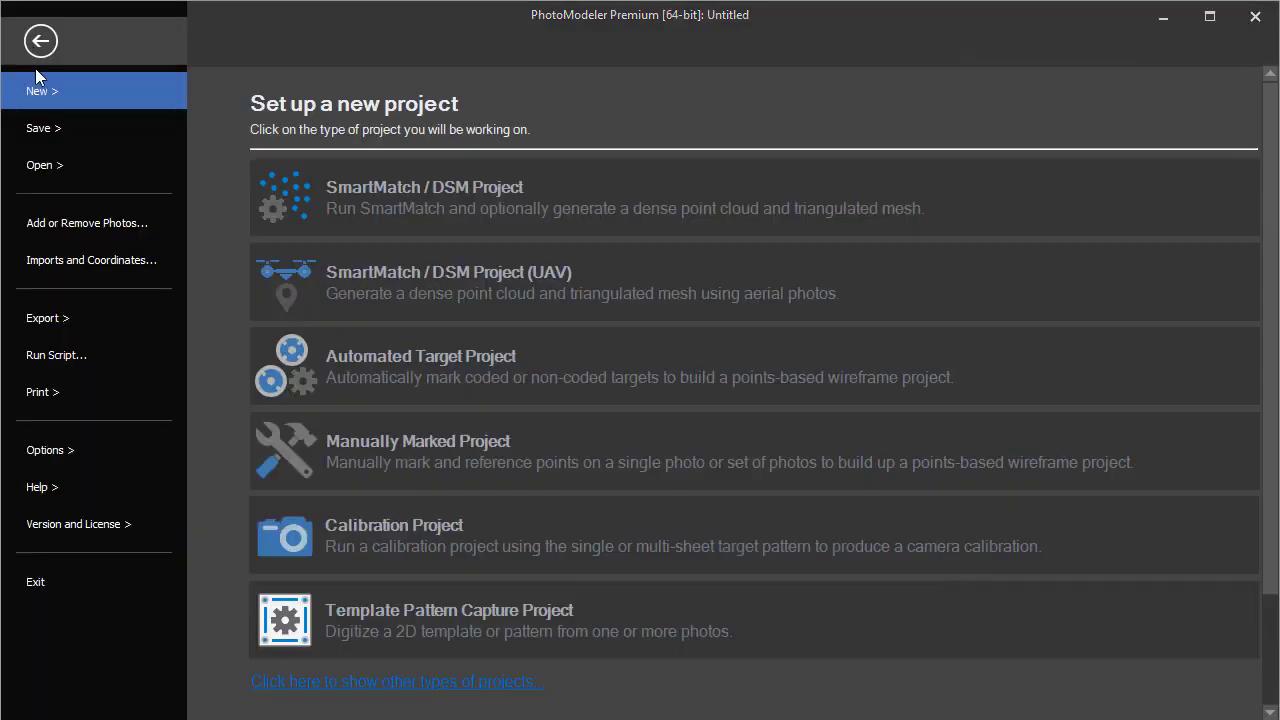
{"action": "left_click", "coordinate": [88, 316]}
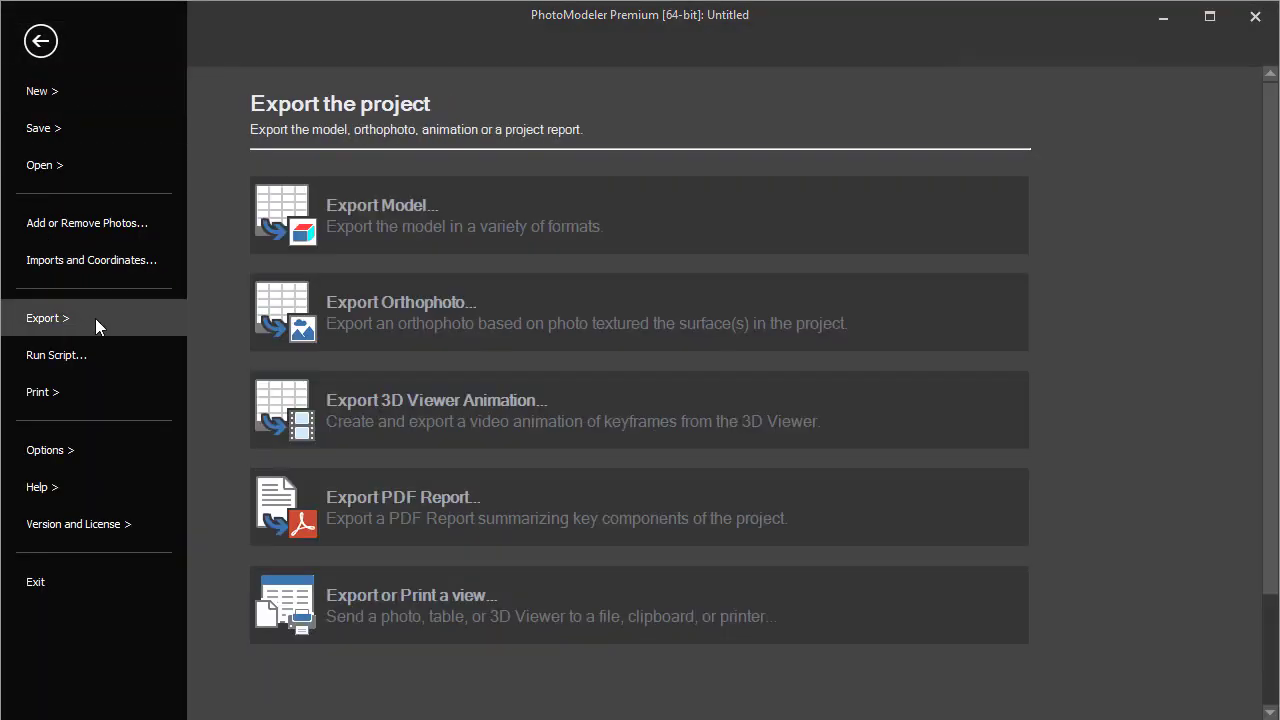
{"action": "left_click", "coordinate": [408, 215]}
{"action": "left_click", "coordinate": [598, 133]}
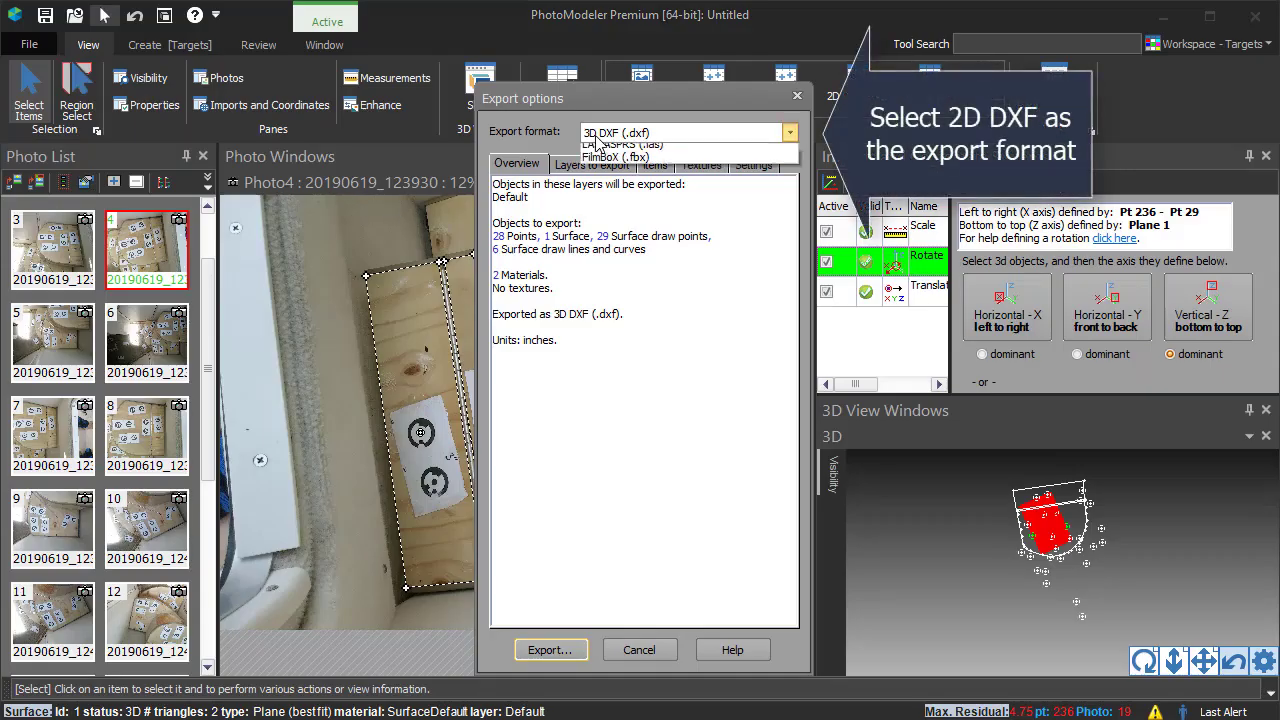
{"action": "left_click", "coordinate": [614, 166]}
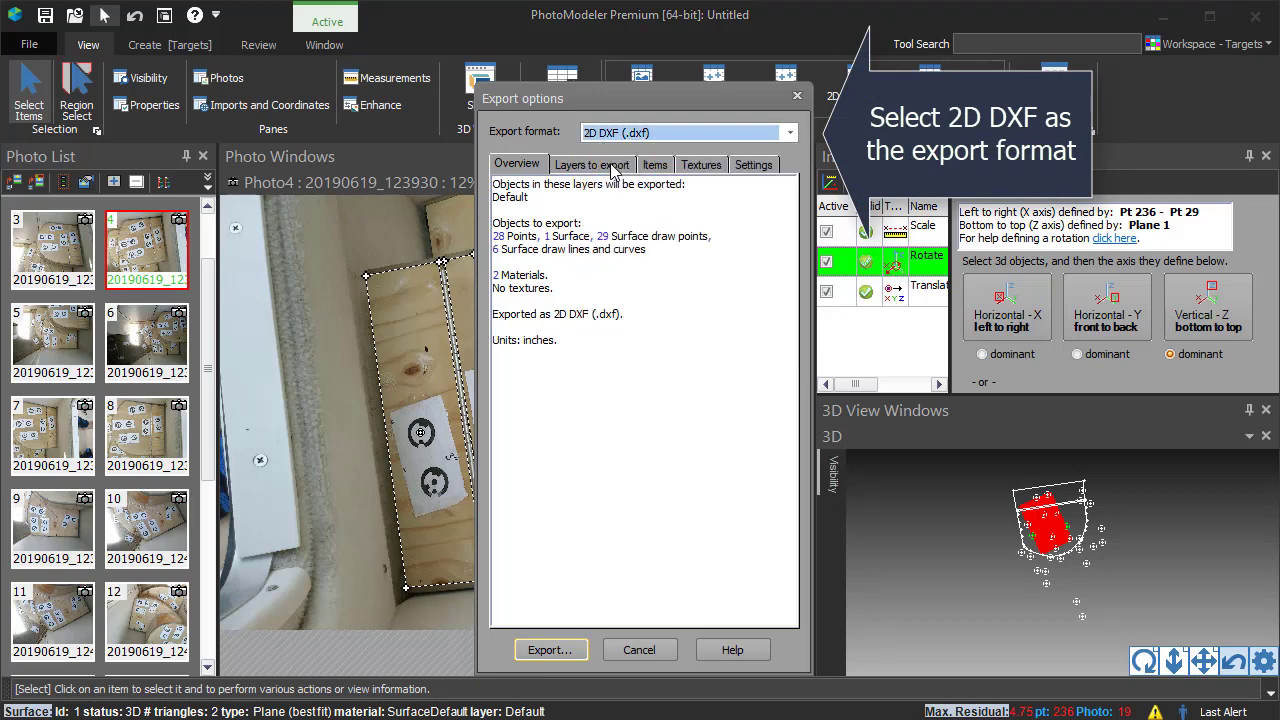
- Exclude points, surfaces and surface draw points, then save the export as TopStep.dxf
{"action": "left_click", "coordinate": [652, 165]}
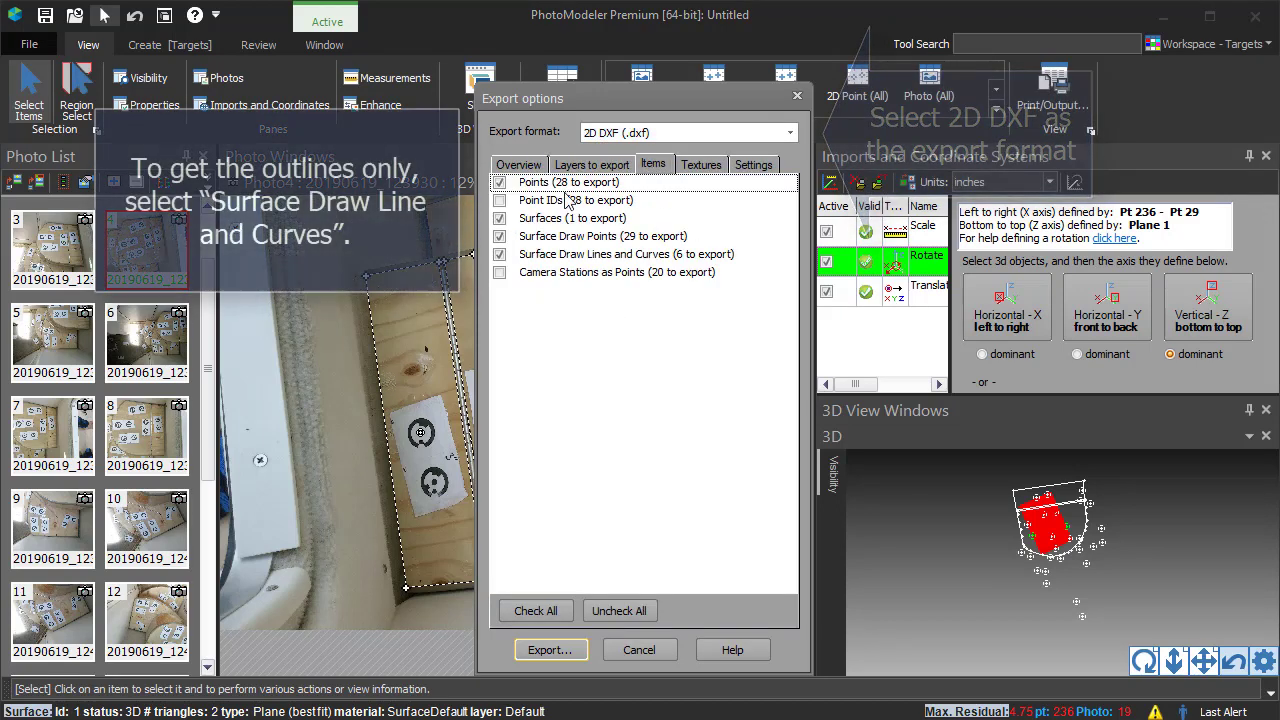
{"action": "left_click", "coordinate": [500, 183]}
{"action": "left_click", "coordinate": [500, 219]}
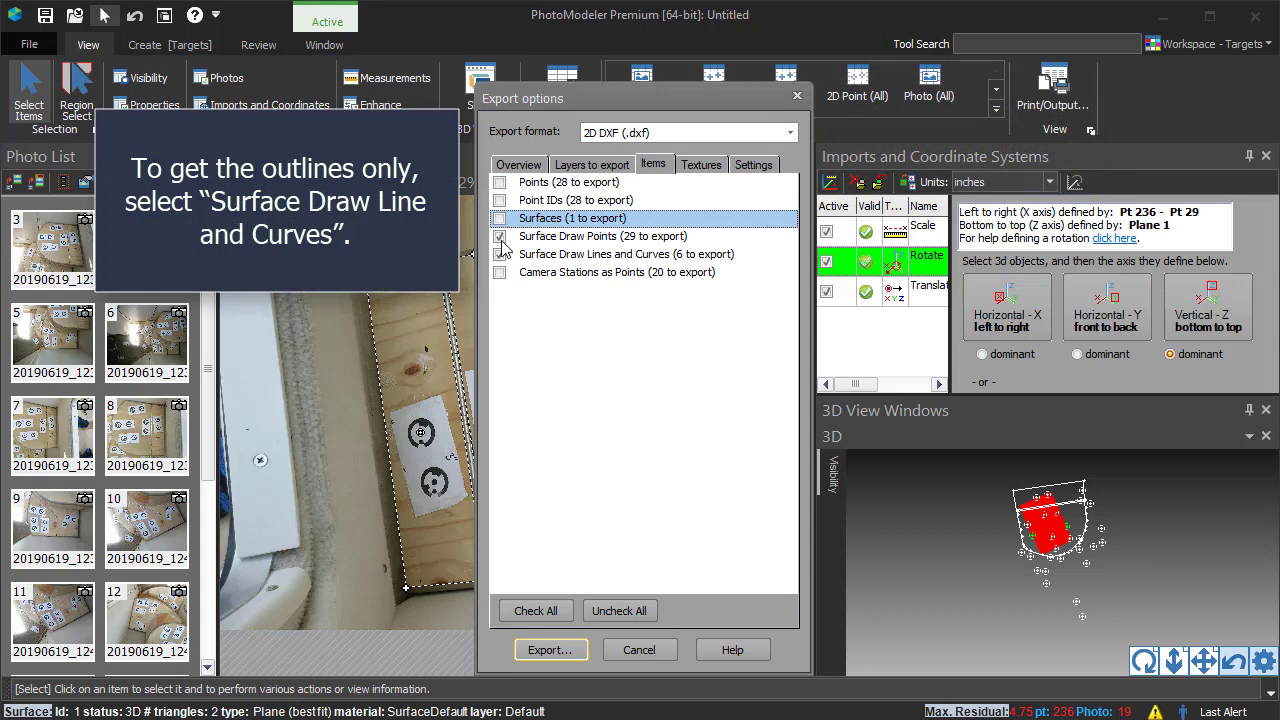
{"action": "left_click", "coordinate": [500, 237]}
{"action": "left_click", "coordinate": [752, 168]}
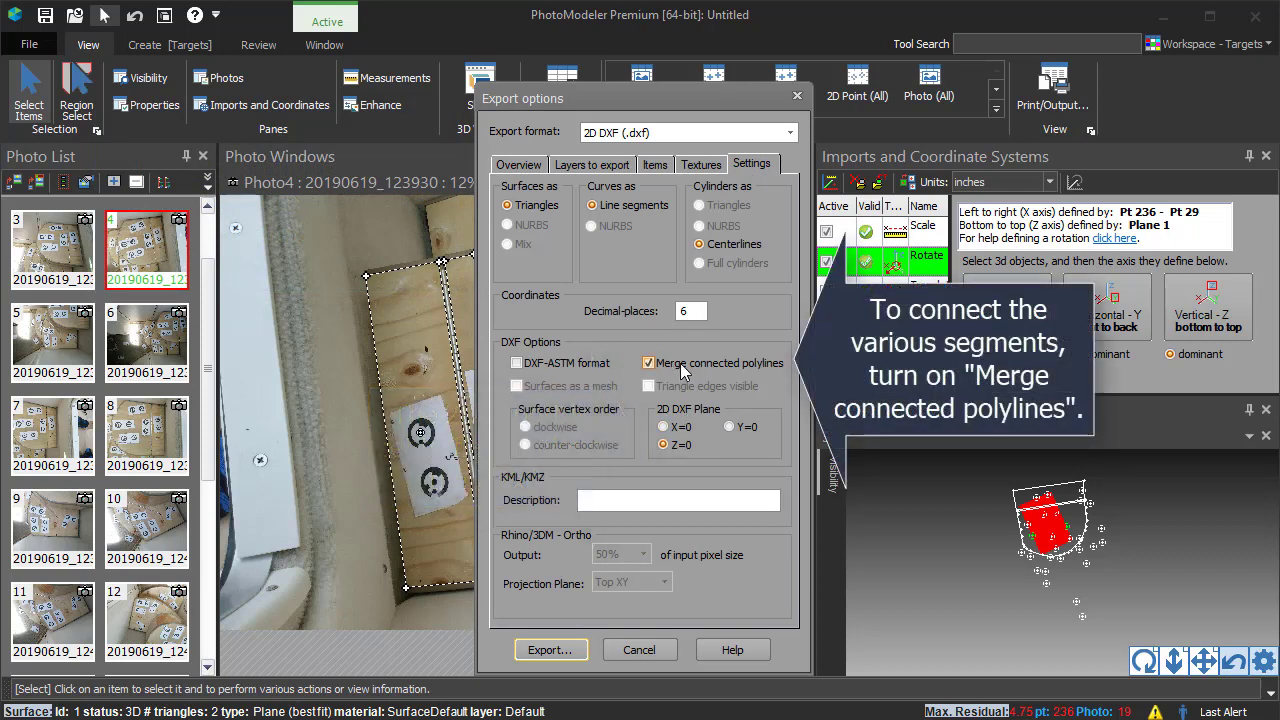
{"action": "left_click", "coordinate": [557, 648]}
{"action": "type", "text": "TopStep.dxf"}
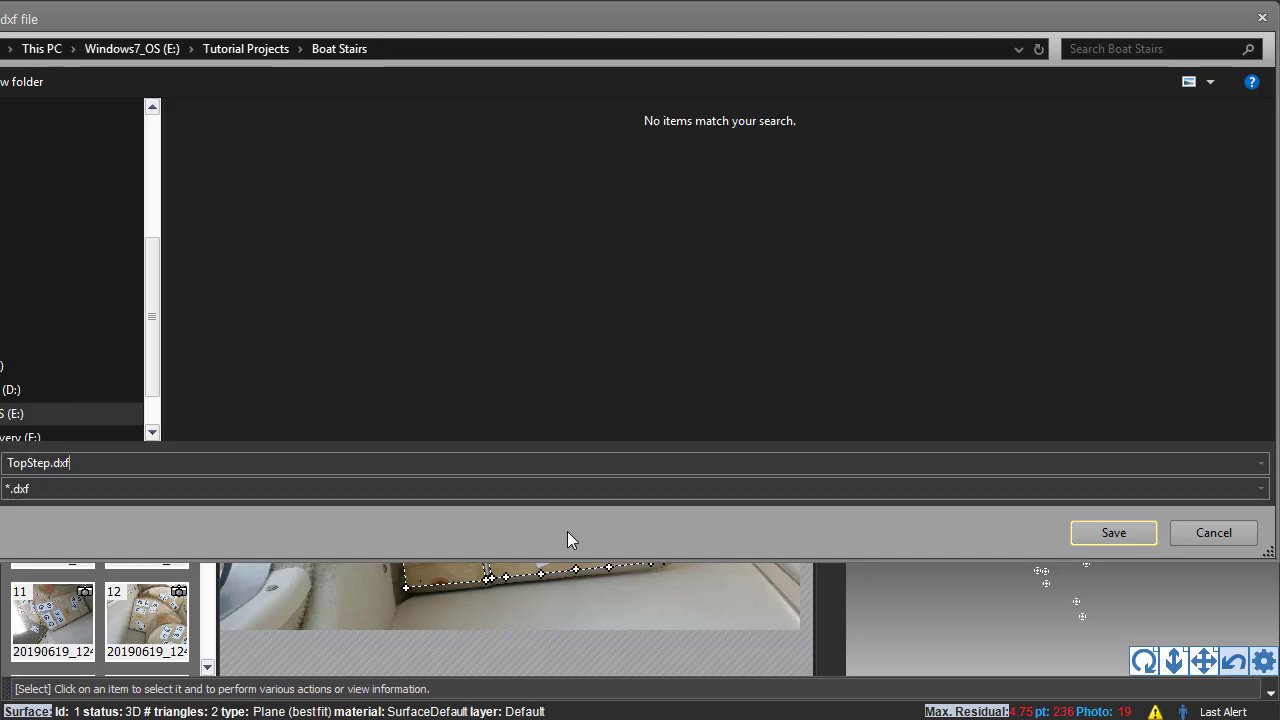
{"action": "key", "text": "Return"}
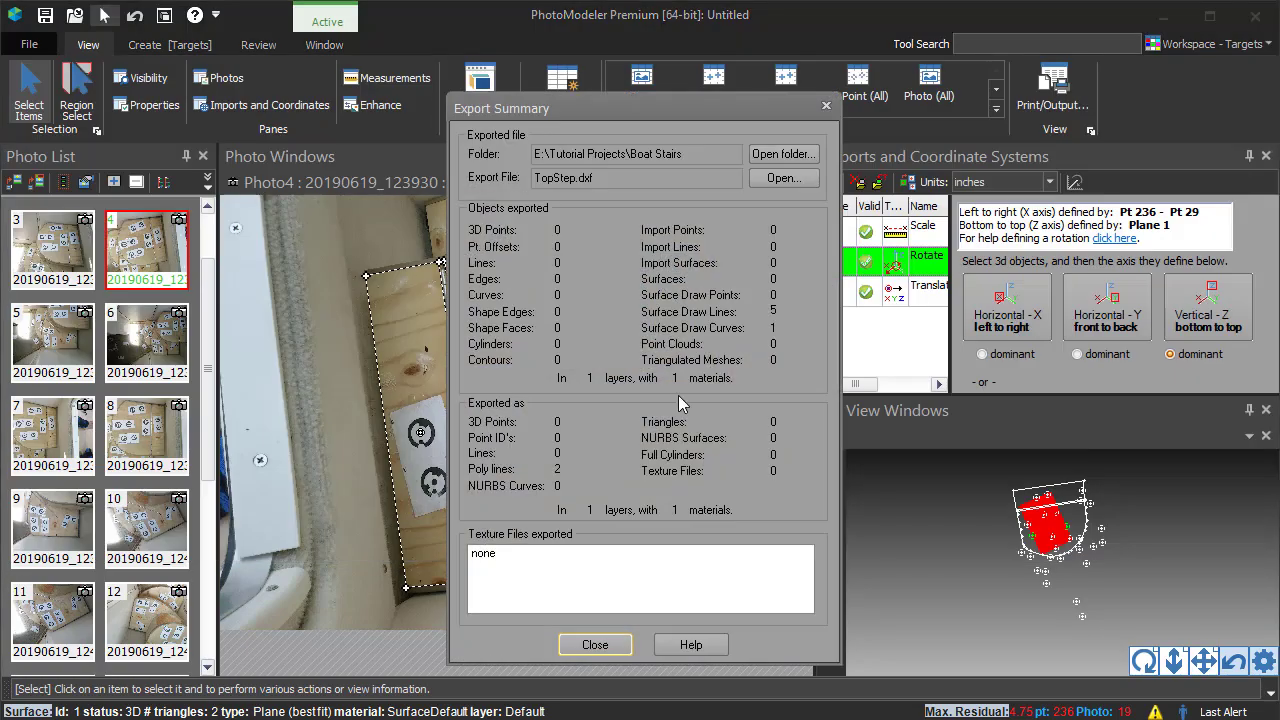
- Load TopStep.dxf in Rhino, select the curved panel outline and orbit to view it edge-on
{"action": "left_click", "coordinate": [779, 184]}
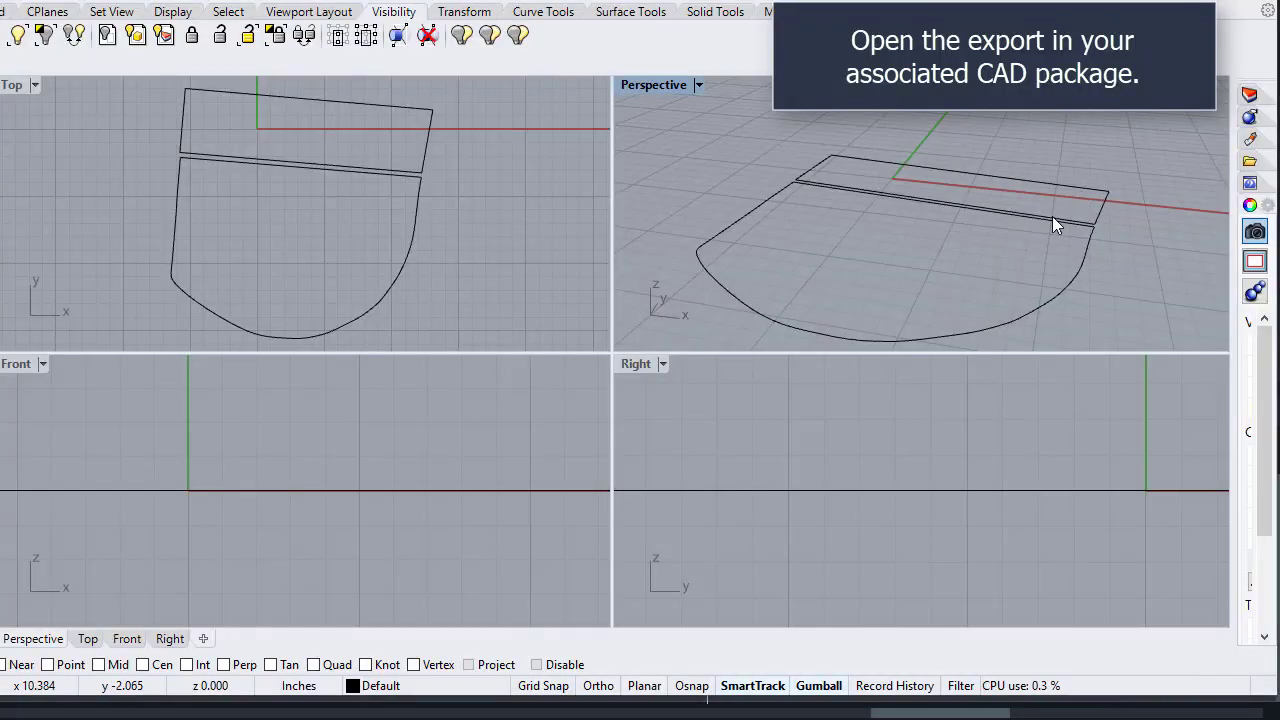
{"action": "left_click", "coordinate": [1043, 307]}
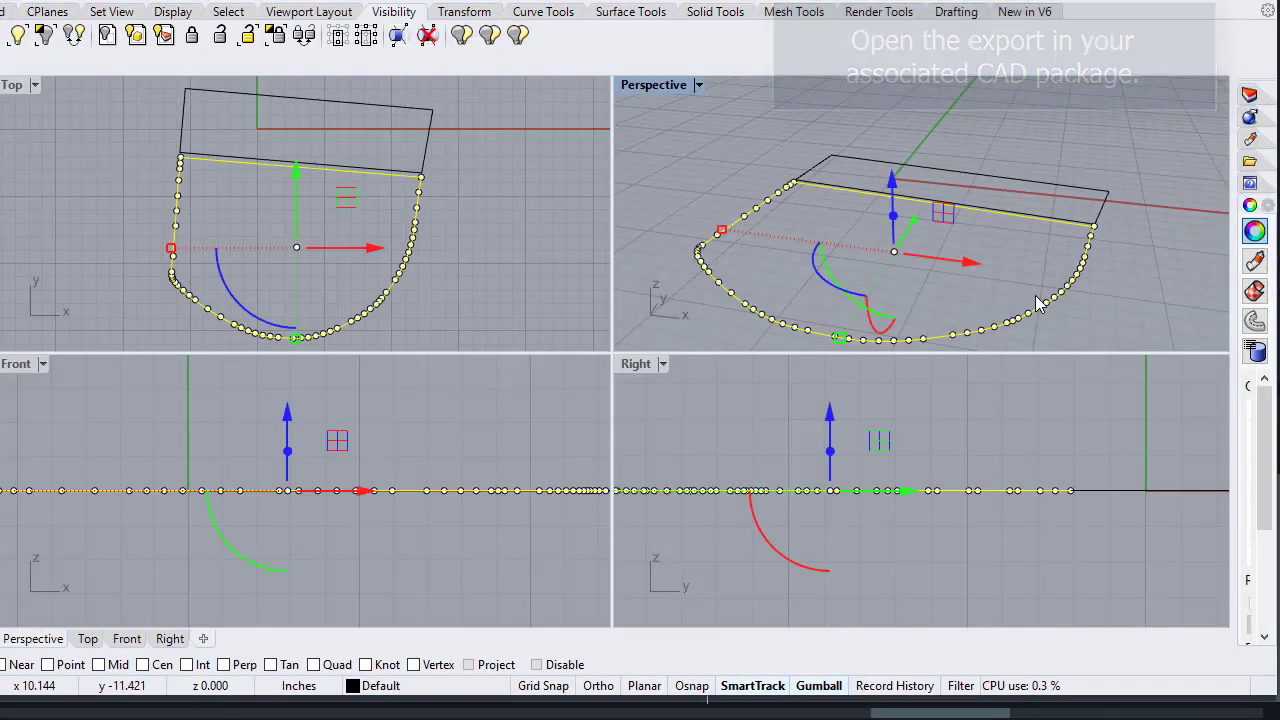
{"action": "mouse_move", "coordinate": [997, 263]}
{"action": "right_mouse_down"}
{"action": "mouse_move", "coordinate": [789, 195]}
{"action": "mouse_move", "coordinate": [867, 270]}
{"action": "right_mouse_up"}
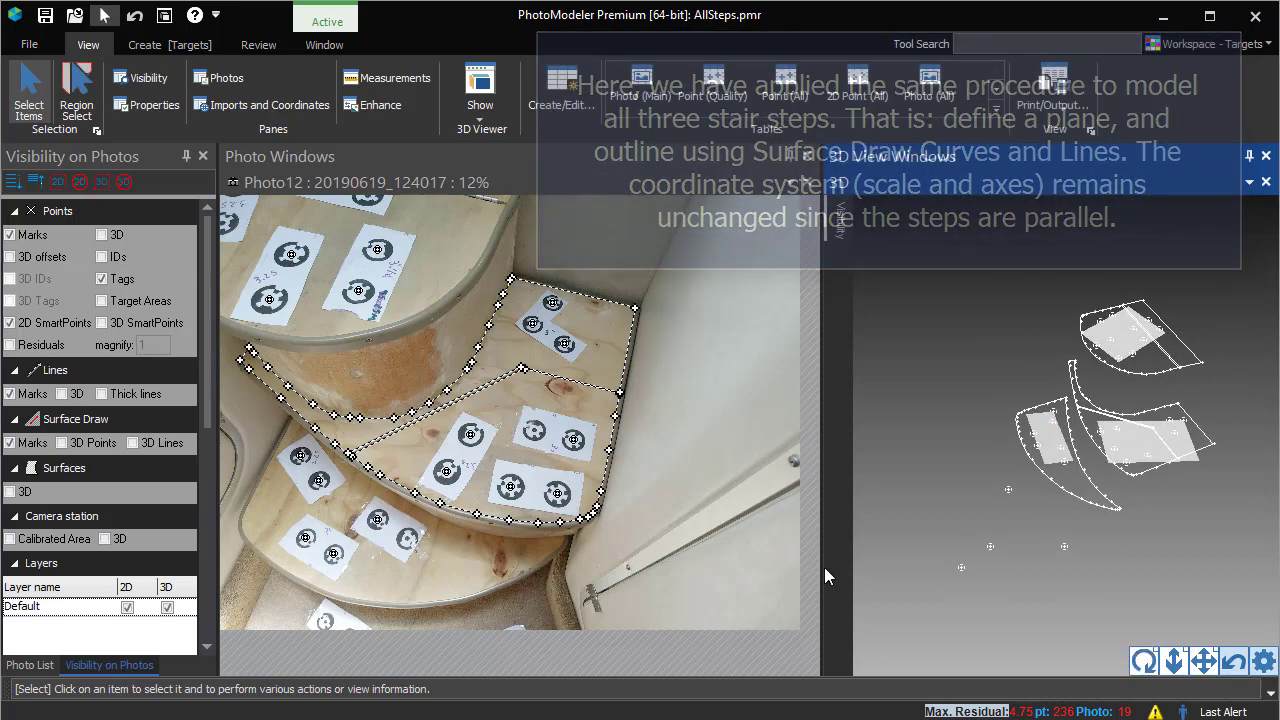
- Close the 3D View, overlay Surface Draw 3D lines on the photo, and select the traced curve
{"action": "left_click", "coordinate": [1263, 158]}
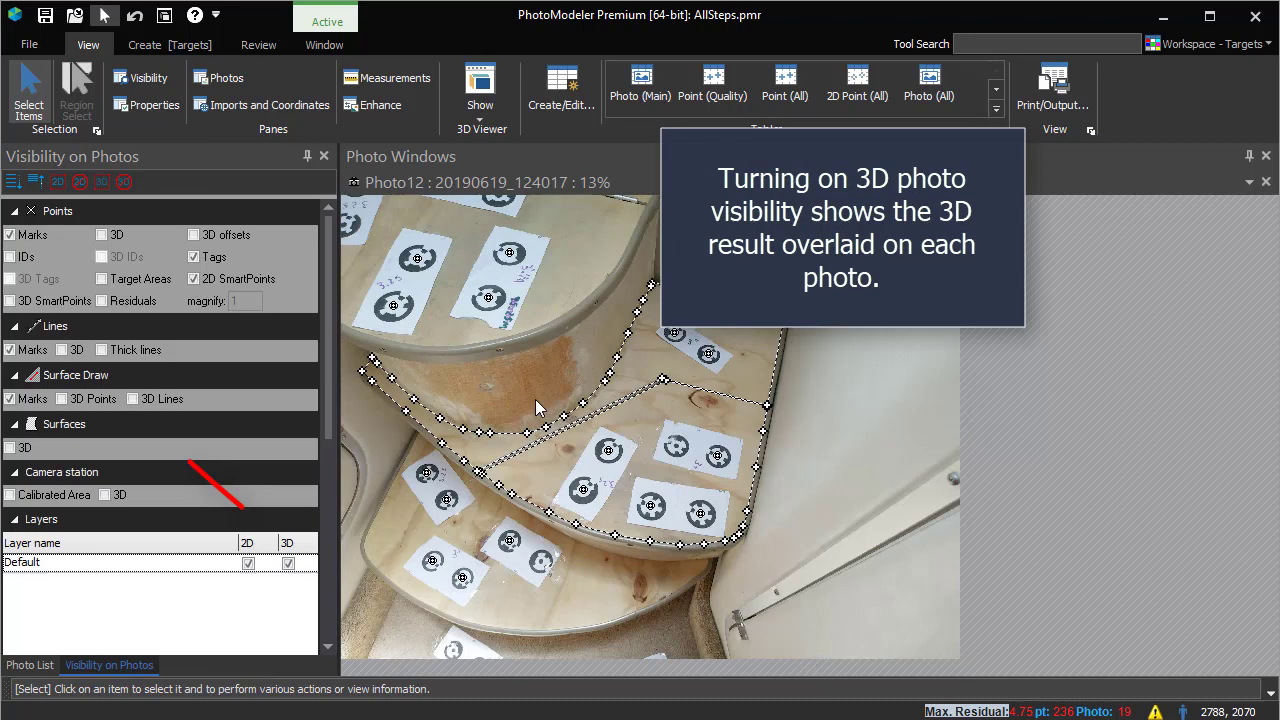
{"action": "left_click", "coordinate": [134, 399]}
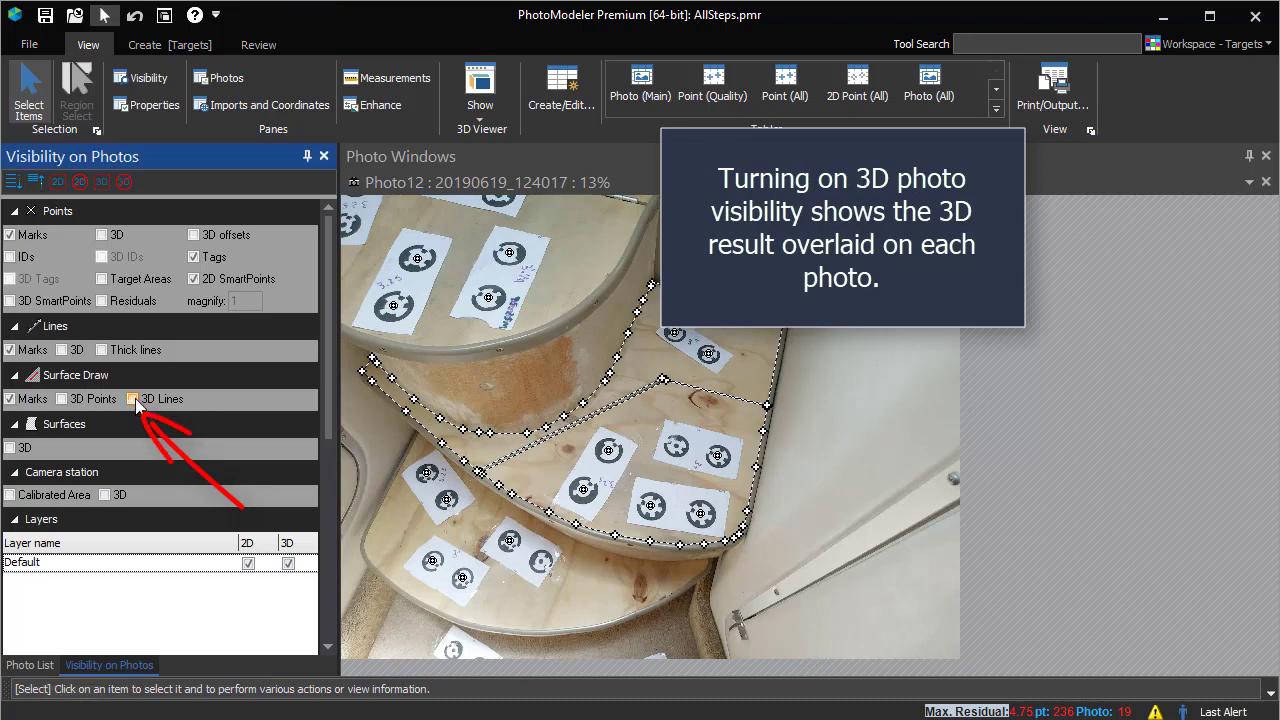
{"action": "left_click", "coordinate": [447, 346]}
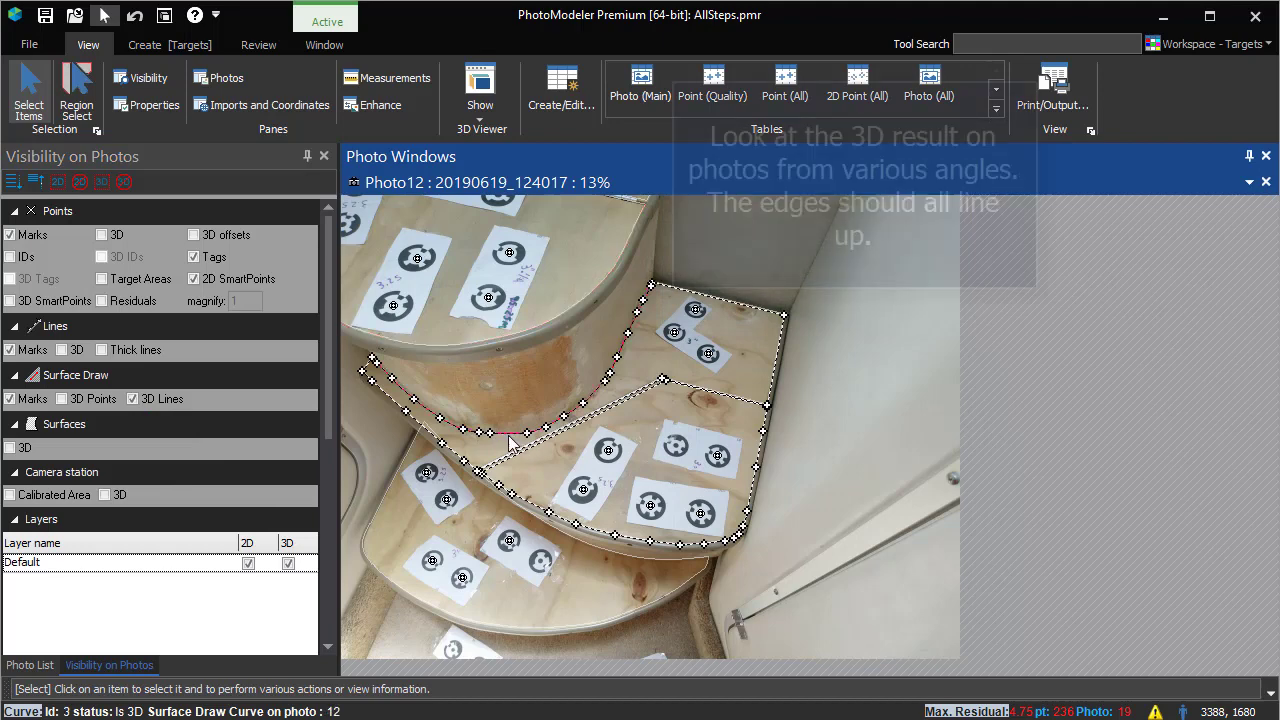
- Open Photo 19 from the Photo List beside Photo12 and zoom in
{"action": "left_click", "coordinate": [46, 666]}
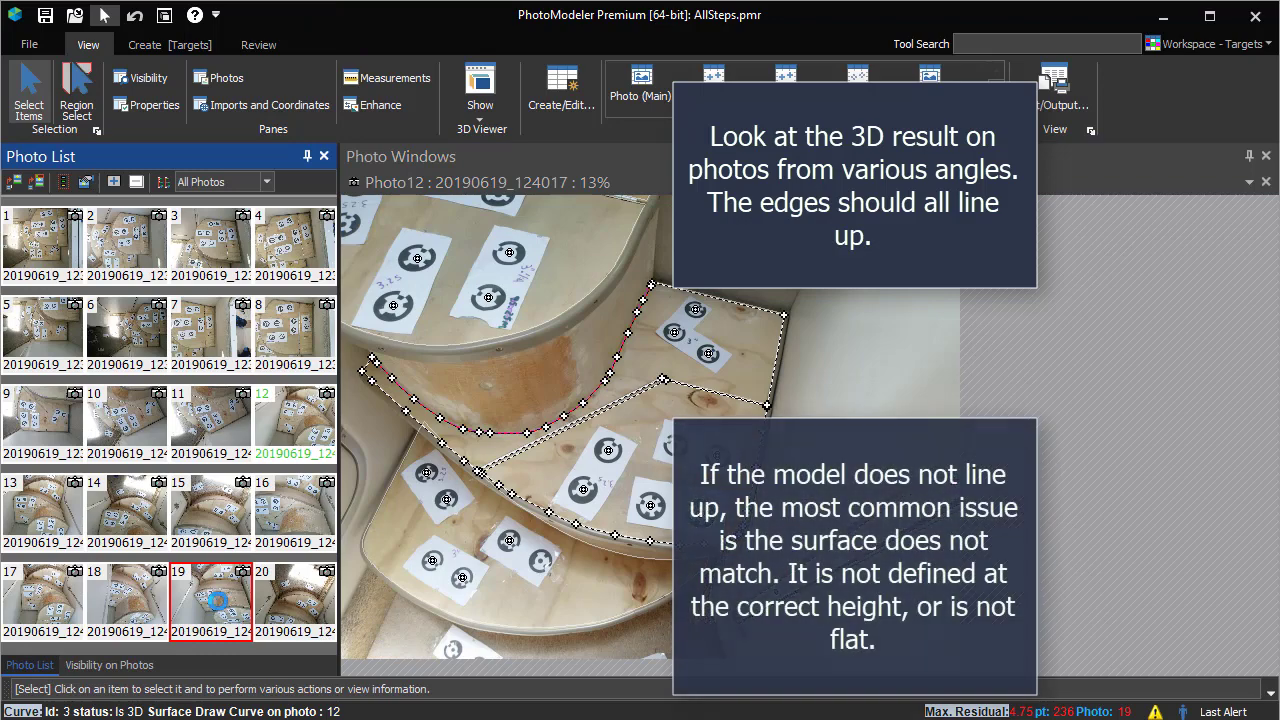
{"action": "double_click", "coordinate": [218, 604]}
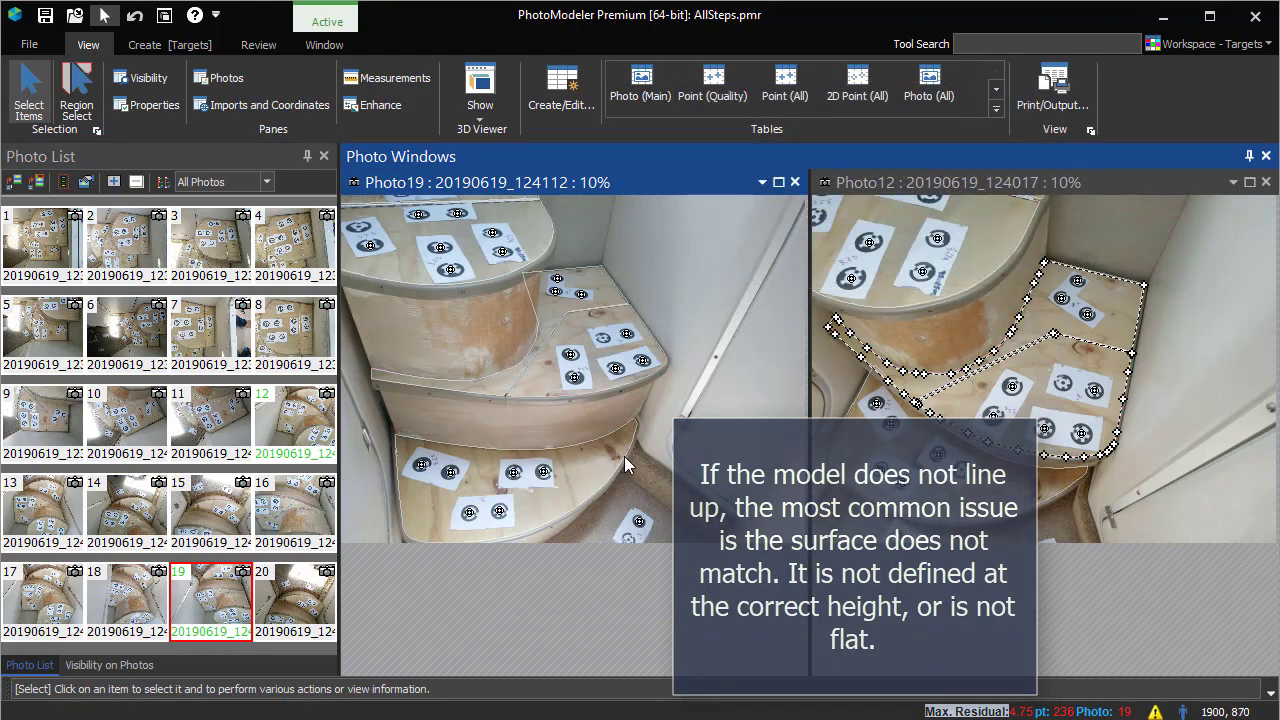
{"action": "scroll", "coordinate": [633, 472], "scroll_direction": "up", "scroll_amount": 2}
{"action": "scroll", "coordinate": [633, 472], "scroll_direction": "up", "scroll_amount": 3}
{"action": "scroll", "coordinate": [589, 579], "scroll_direction": "up", "scroll_amount": 3}
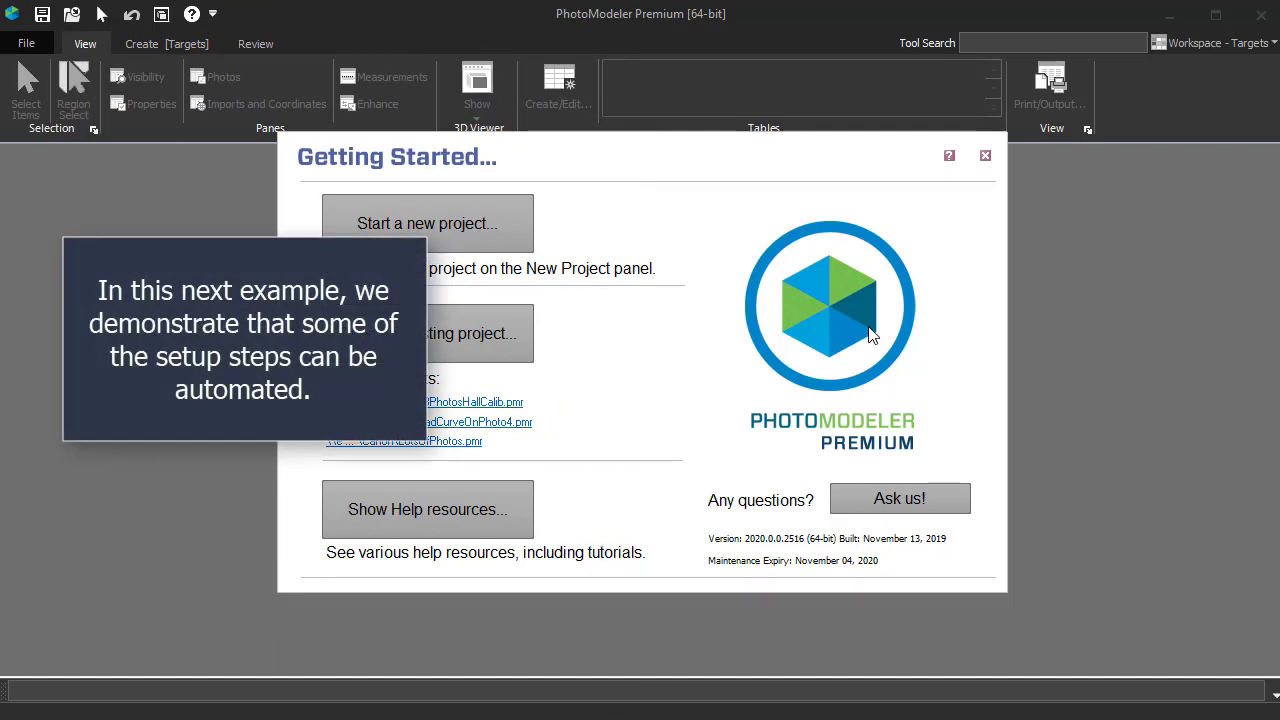
- Review Automated Target Coordinate System & Planes preferences (171 mm scale, -3 mm offsets) and accept them
{"action": "left_click", "coordinate": [986, 156]}
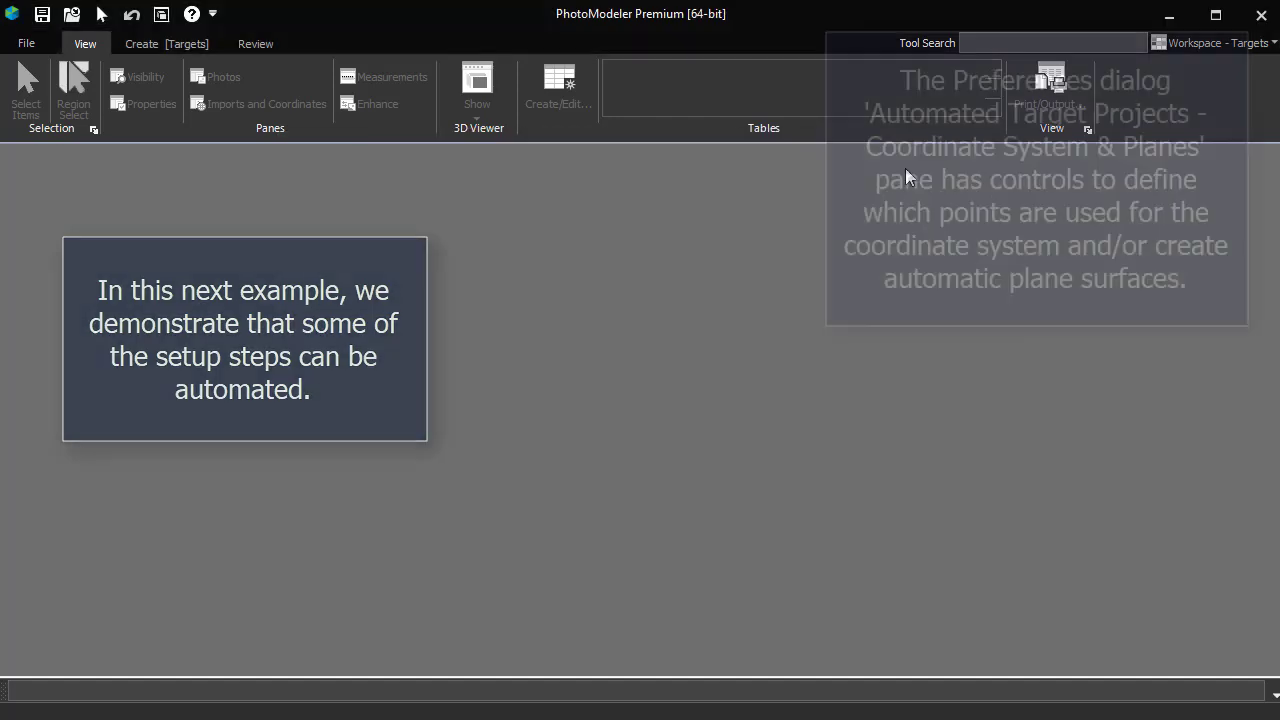
{"action": "left_click", "coordinate": [20, 45]}
{"action": "left_click", "coordinate": [94, 445]}
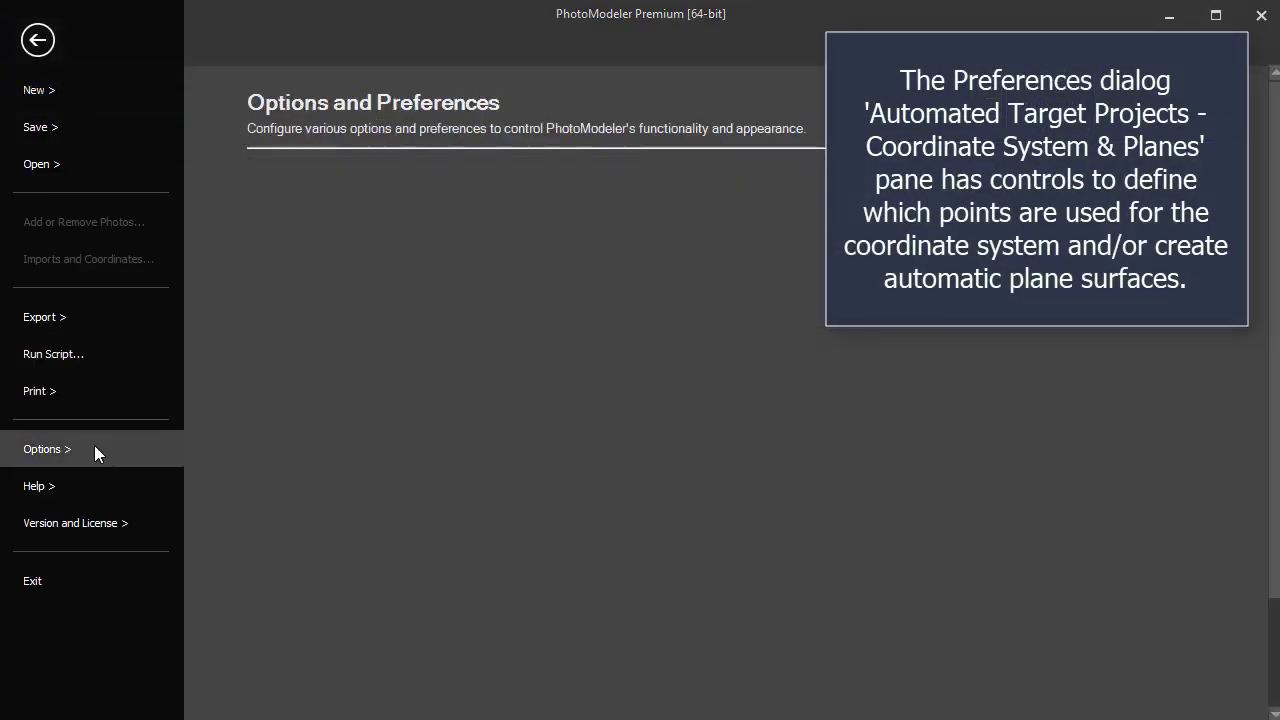
{"action": "left_click", "coordinate": [389, 220]}
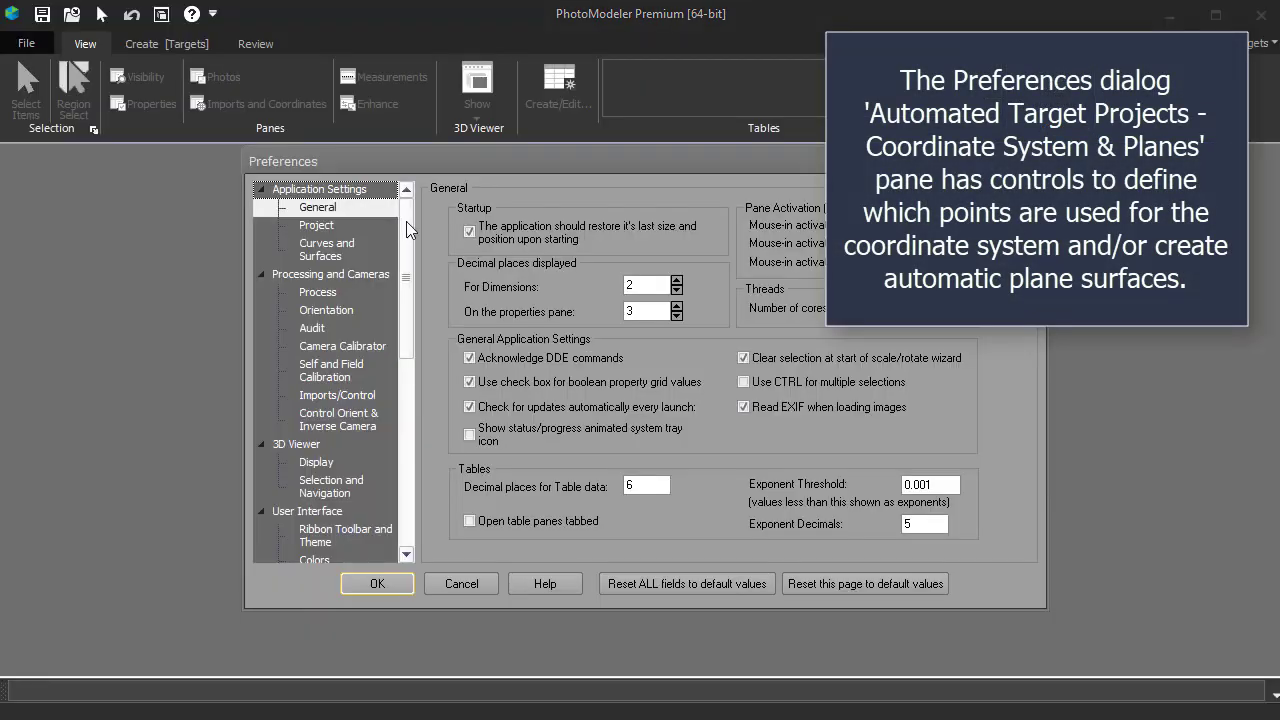
{"action": "left_click_drag", "start_coordinate": [406, 221], "coordinate": [397, 463]}
{"action": "left_click", "coordinate": [318, 368]}
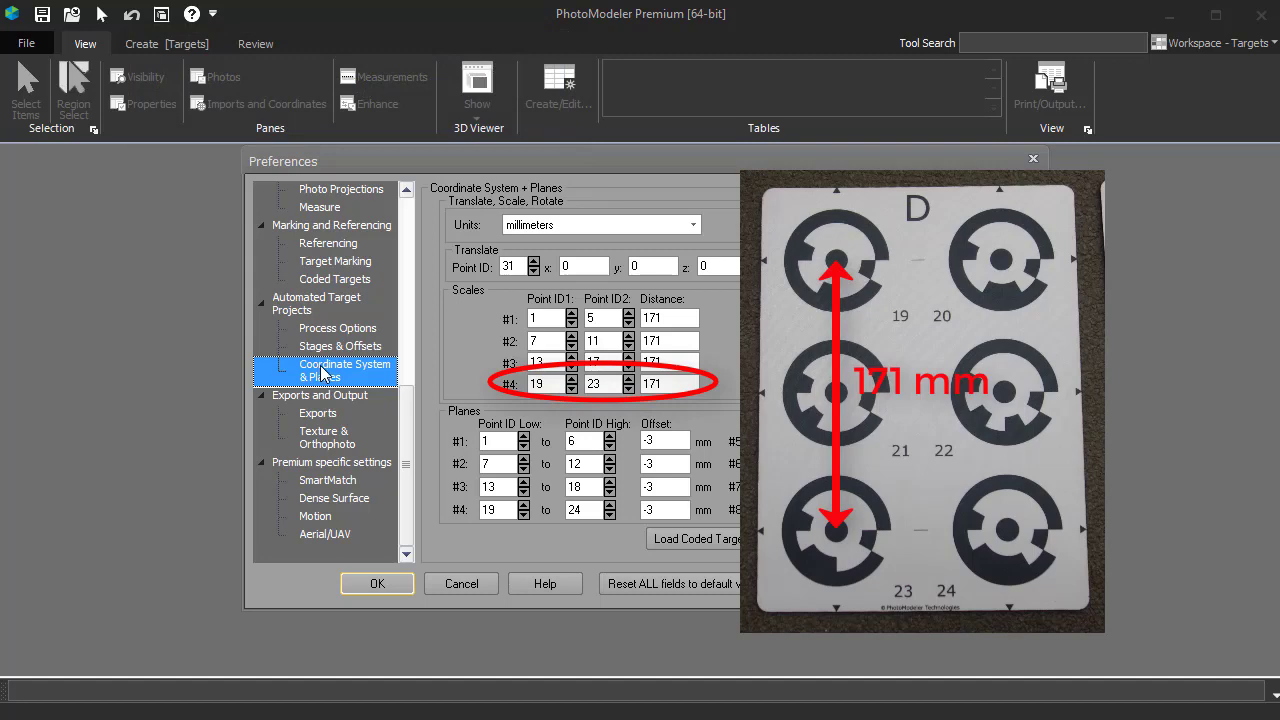
{"action": "left_click", "coordinate": [380, 582]}
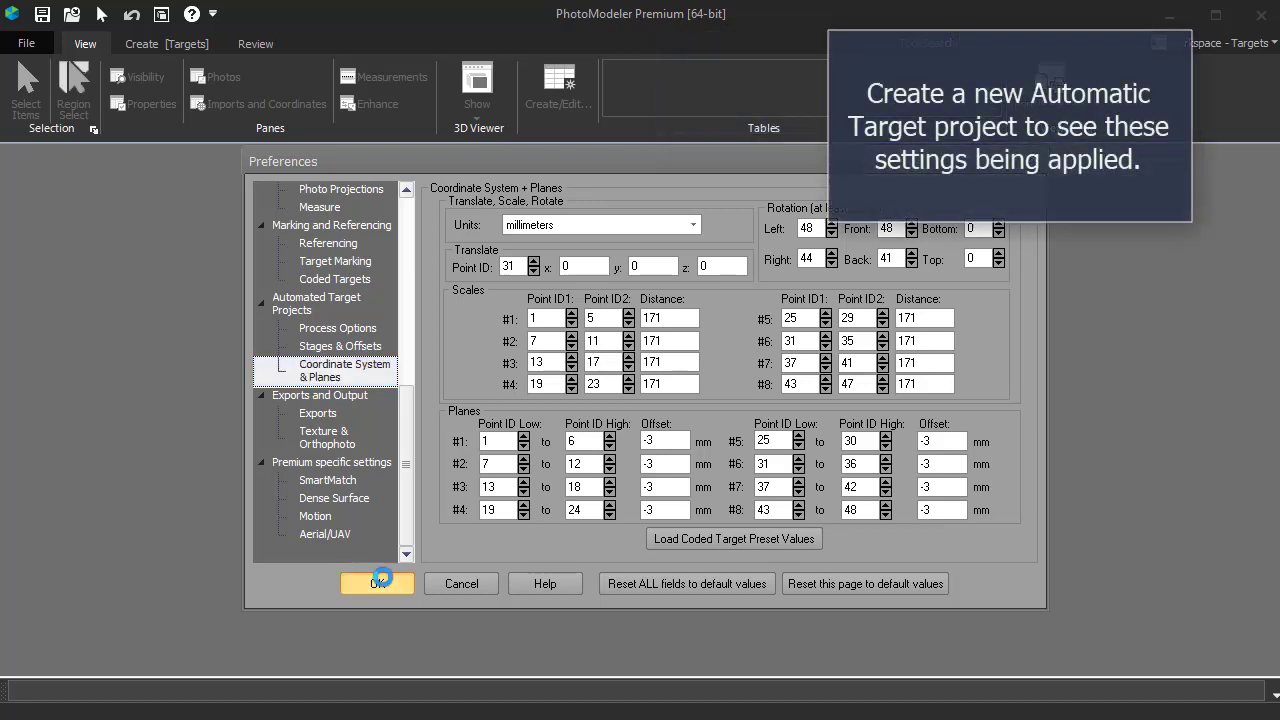
{"action": "left_click", "coordinate": [380, 581]}
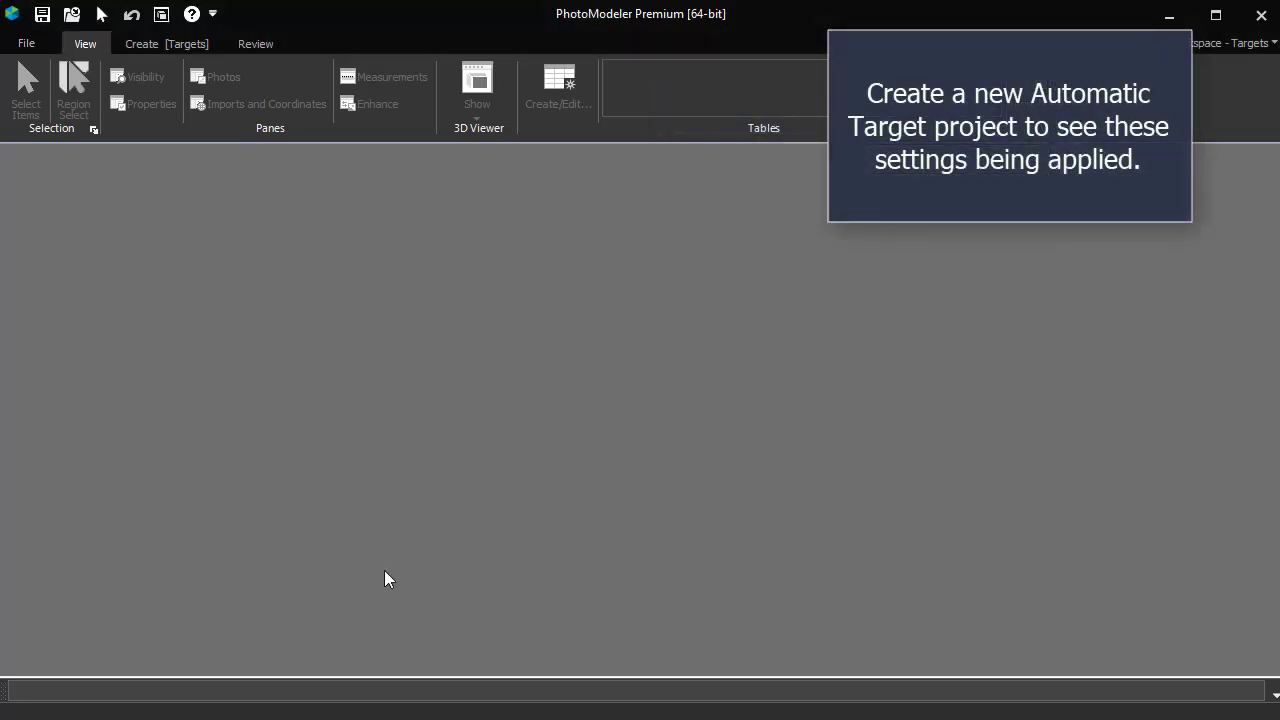
- Start a new Automated Target Project with the 23 boat deck photos up to DSC03992
{"action": "left_click", "coordinate": [28, 46]}
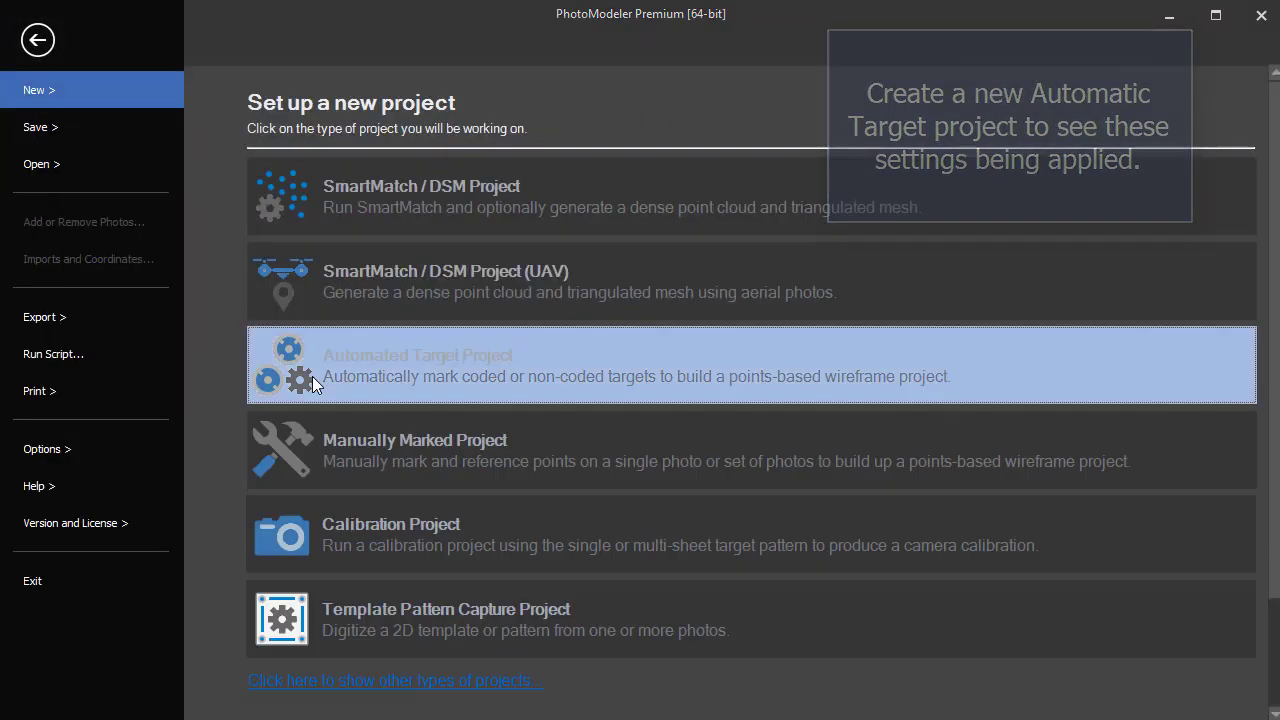
{"action": "left_click", "coordinate": [313, 385]}
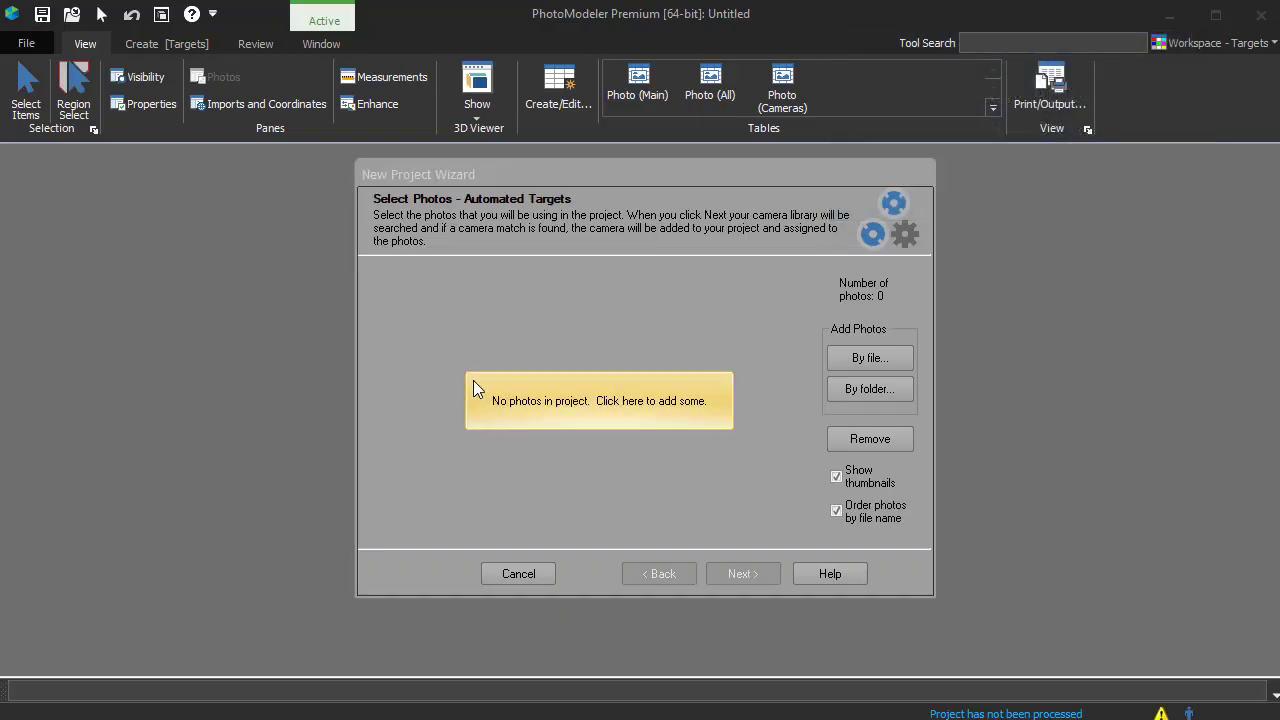
{"action": "left_click", "coordinate": [473, 380]}
{"action": "left_click", "coordinate": [340, 250]}
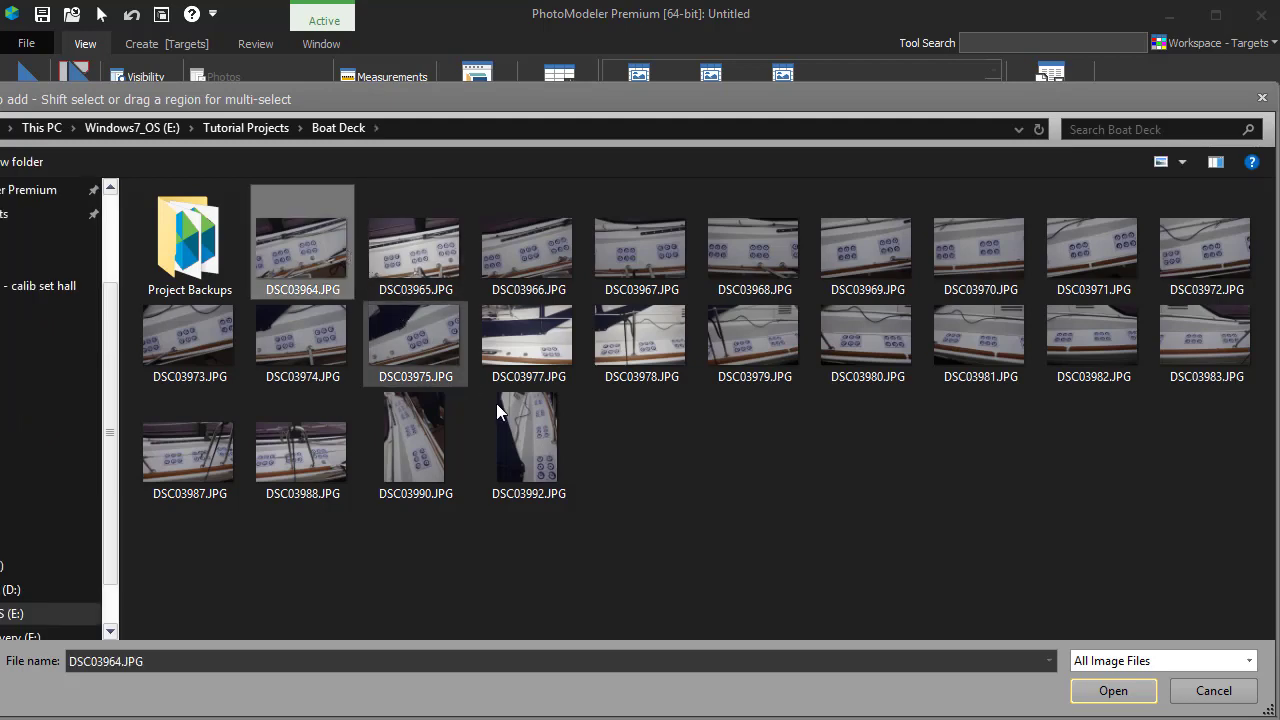
{"action": "left_click", "coordinate": [540, 460], "text": "shift"}
{"action": "left_click", "coordinate": [1130, 692]}
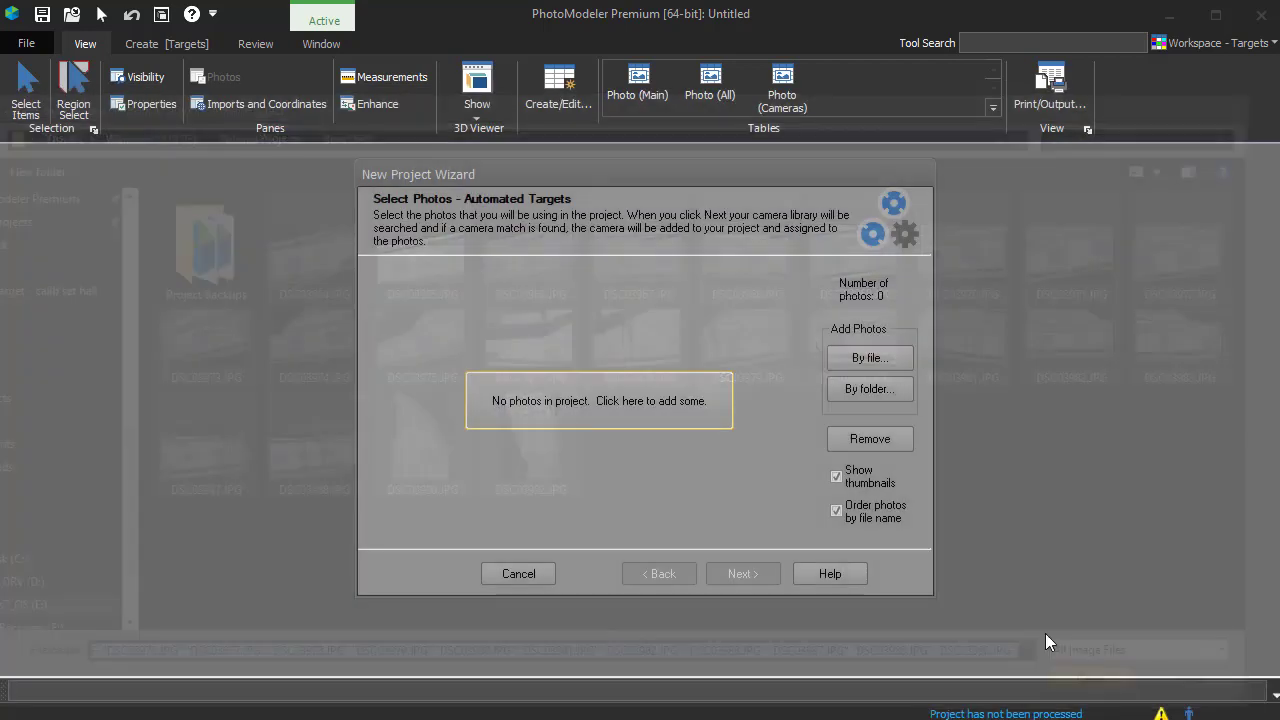
- Accept the matched camera, let the automated processing finish, and close the summary
{"action": "left_click", "coordinate": [758, 576]}
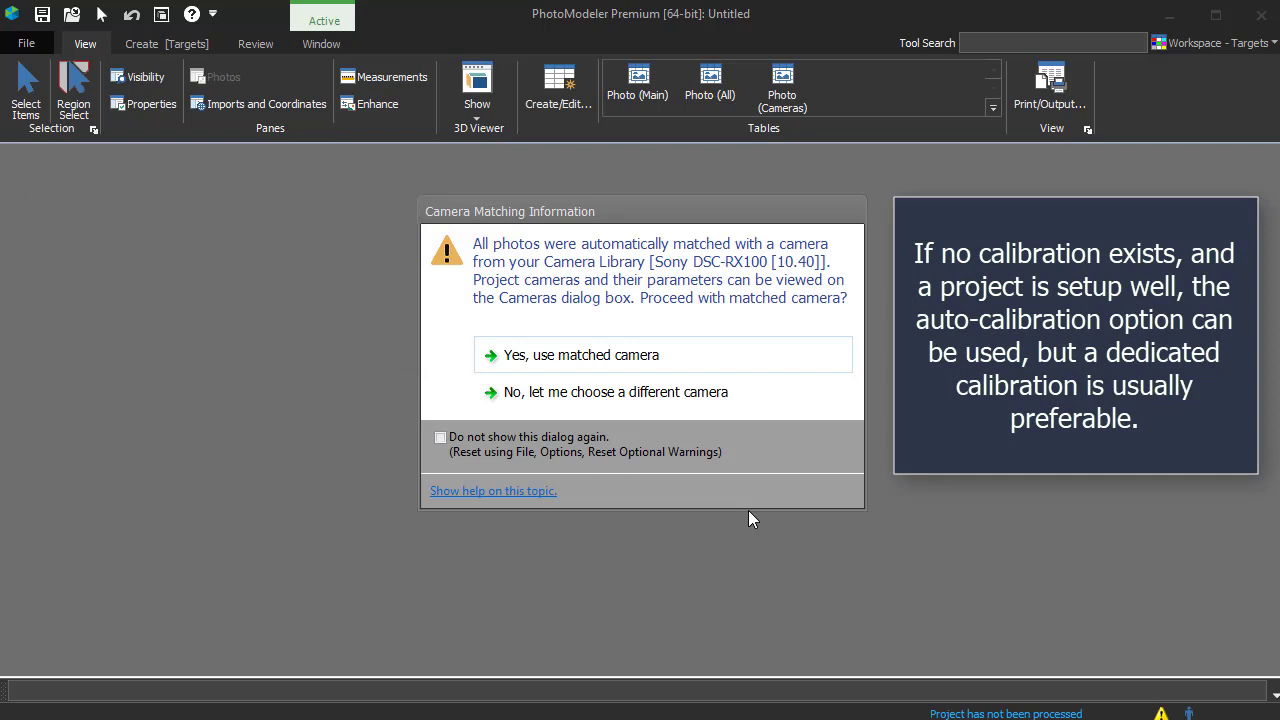
{"action": "left_click", "coordinate": [682, 356]}
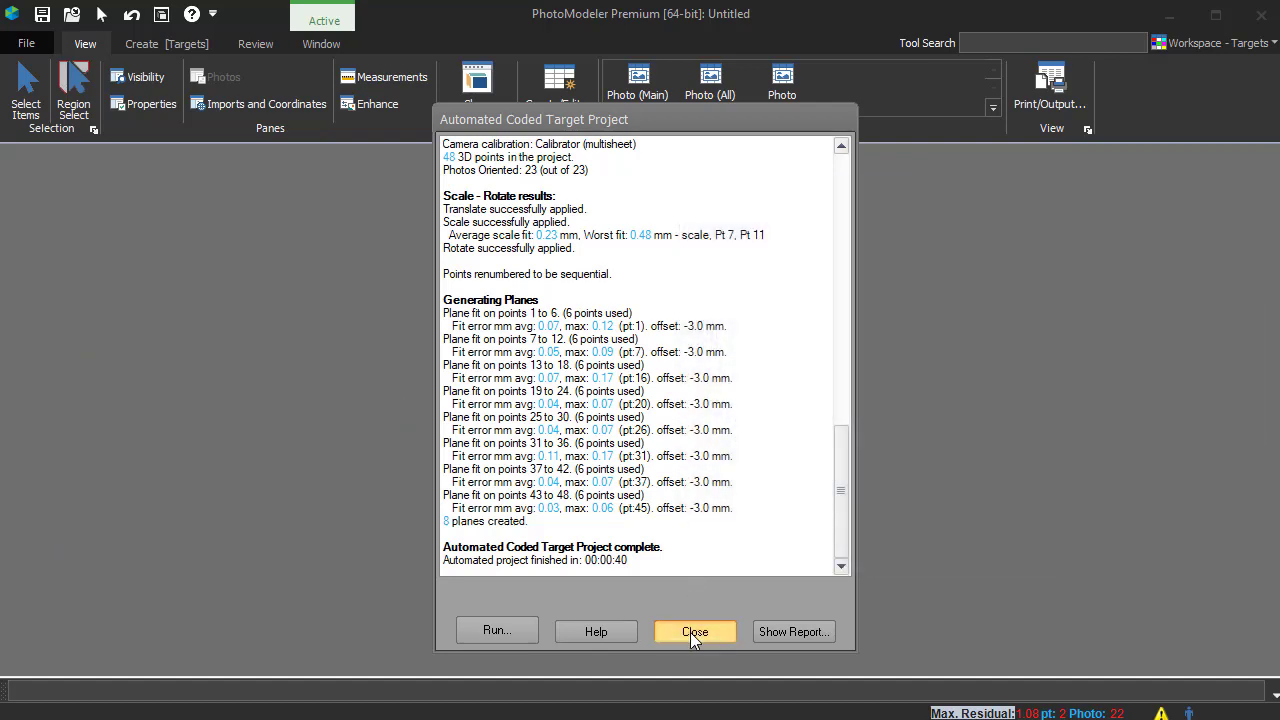
{"action": "left_click", "coordinate": [690, 632]}
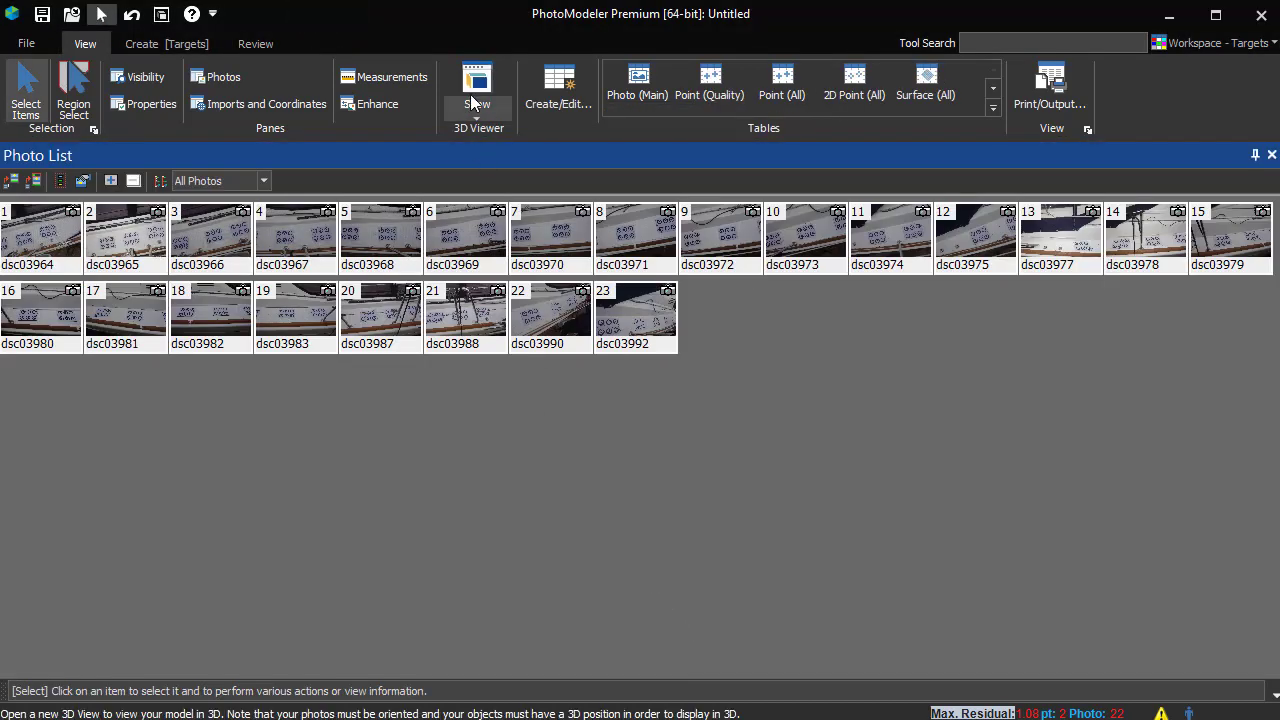
{"action": "left_click", "coordinate": [477, 85]}
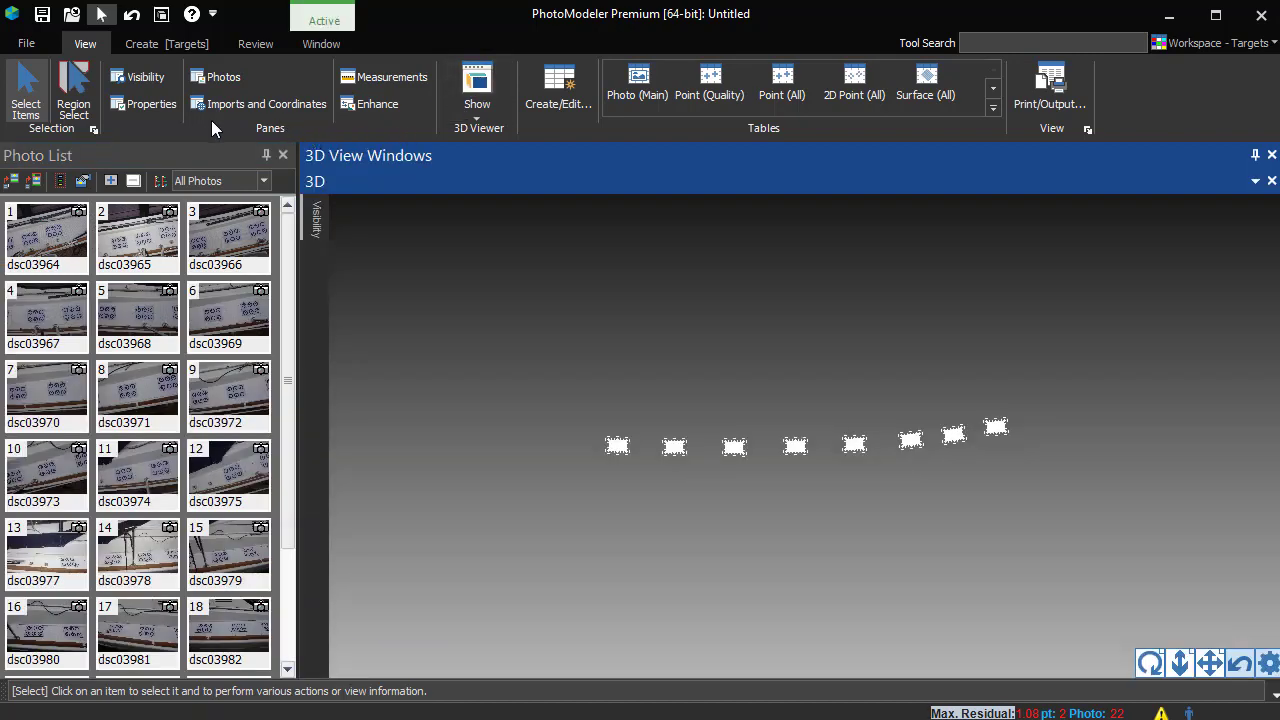
{"action": "left_click", "coordinate": [218, 104]}
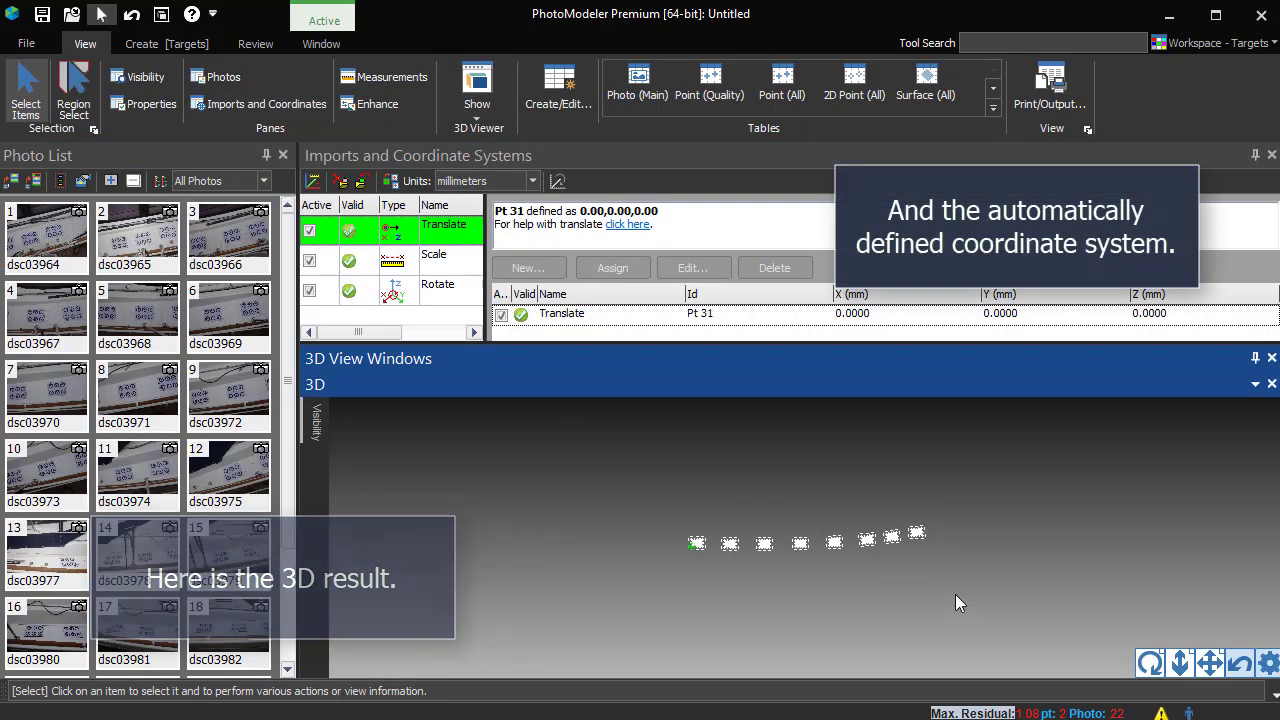
{"action": "mouse_move", "coordinate": [1180, 663]}
{"action": "left_mouse_down"}
{"action": "mouse_move", "coordinate": [1180, 652]}
{"action": "mouse_move", "coordinate": [1150, 668]}
{"action": "left_mouse_up"}
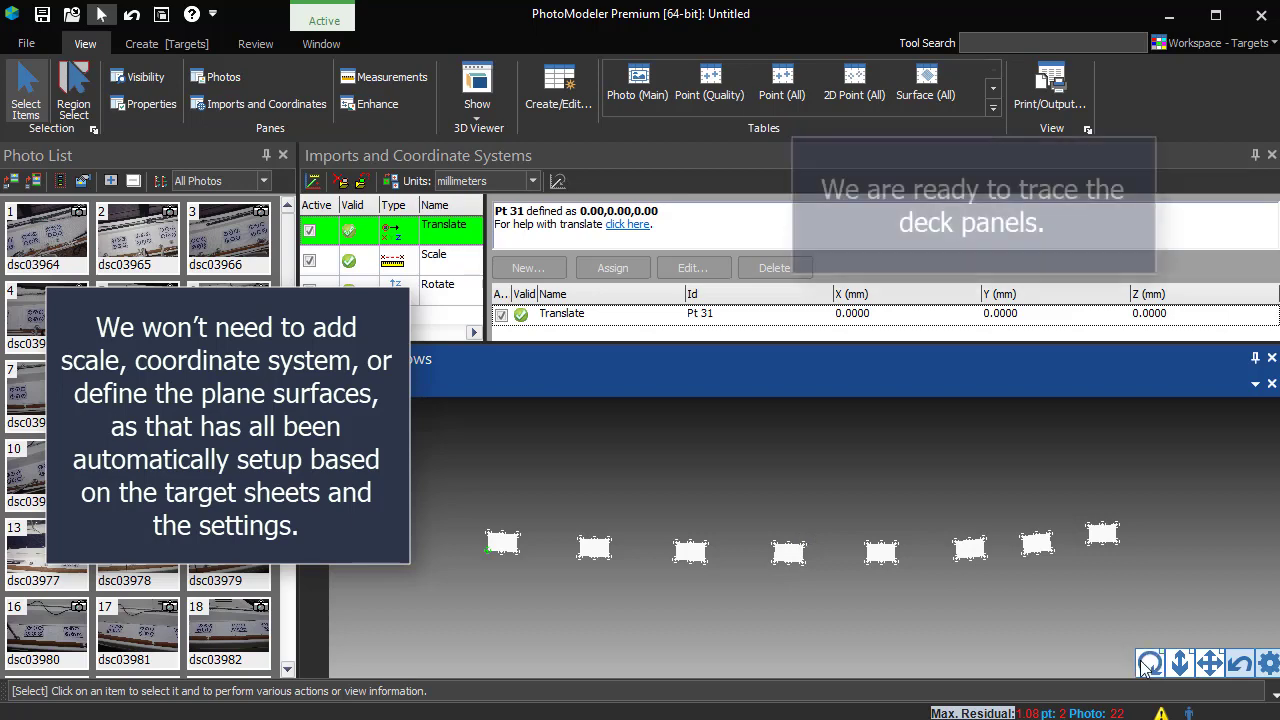
{"action": "left_click", "coordinate": [1271, 156]}
{"action": "left_click", "coordinate": [1271, 156]}
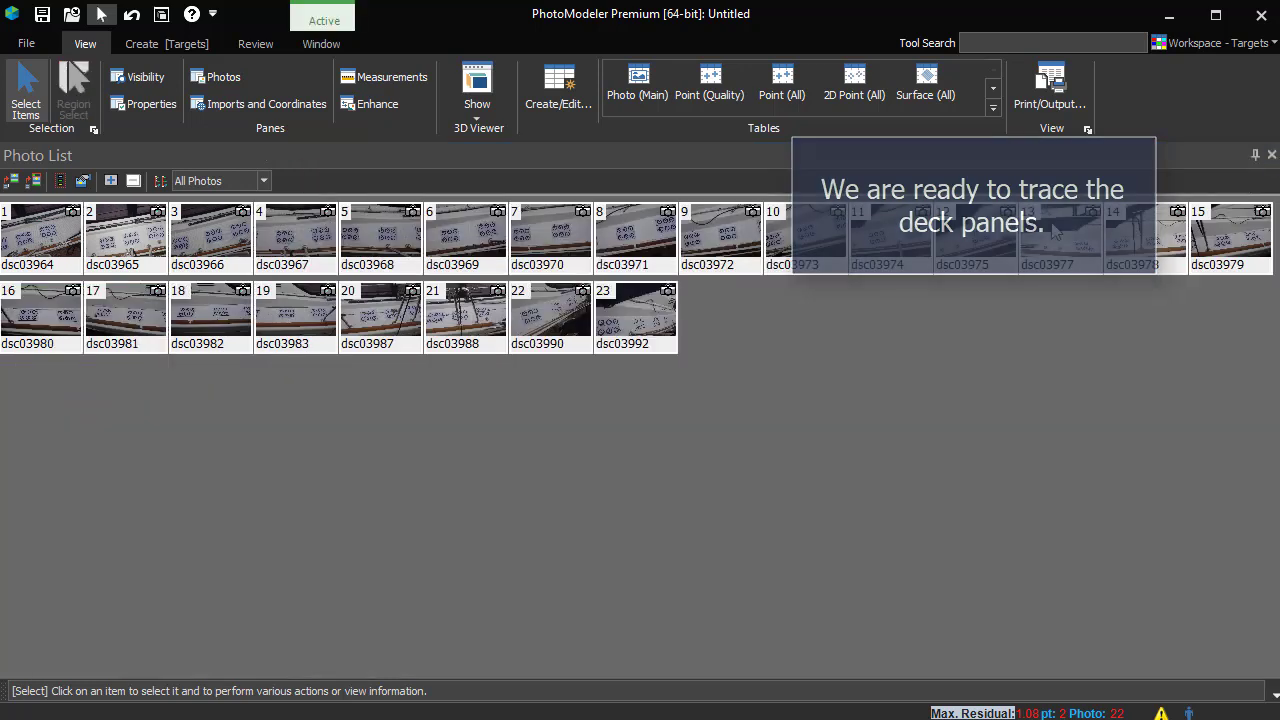
- Open photo dsc03964, raise its Gamma in Enhance, and switch to Surface Points - Curve
{"action": "double_click", "coordinate": [40, 235]}
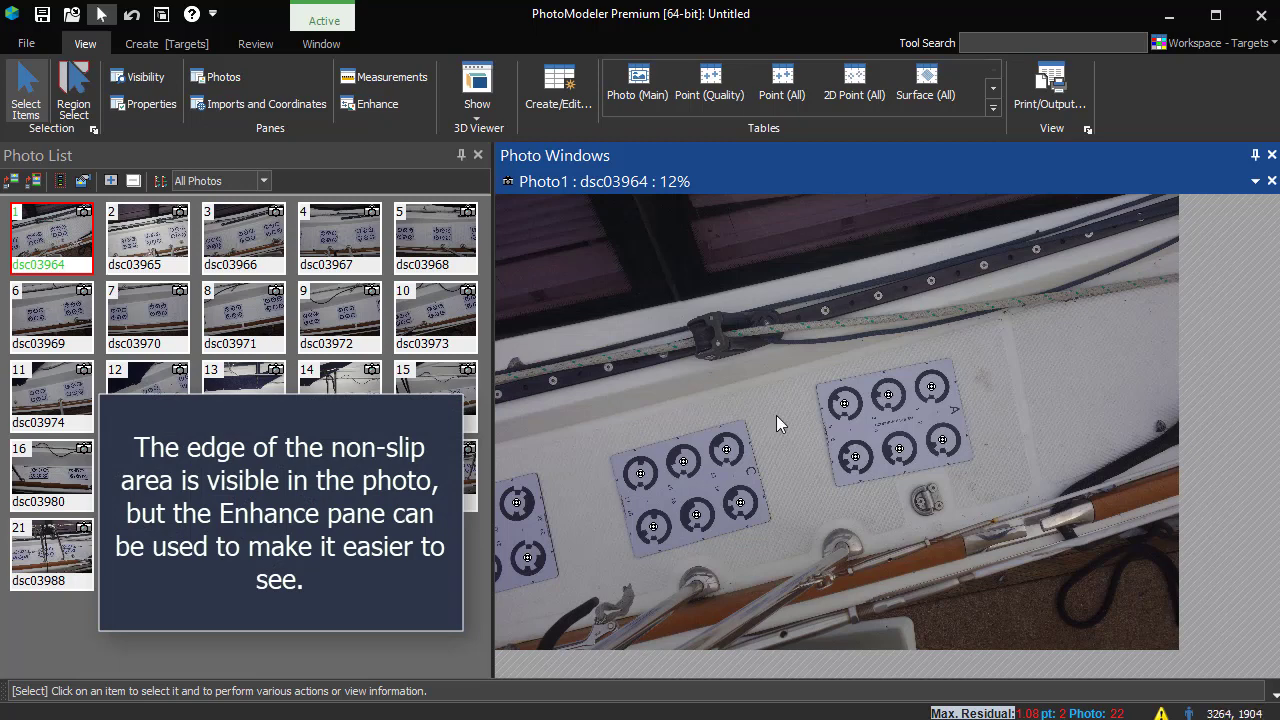
{"action": "left_click", "coordinate": [366, 104]}
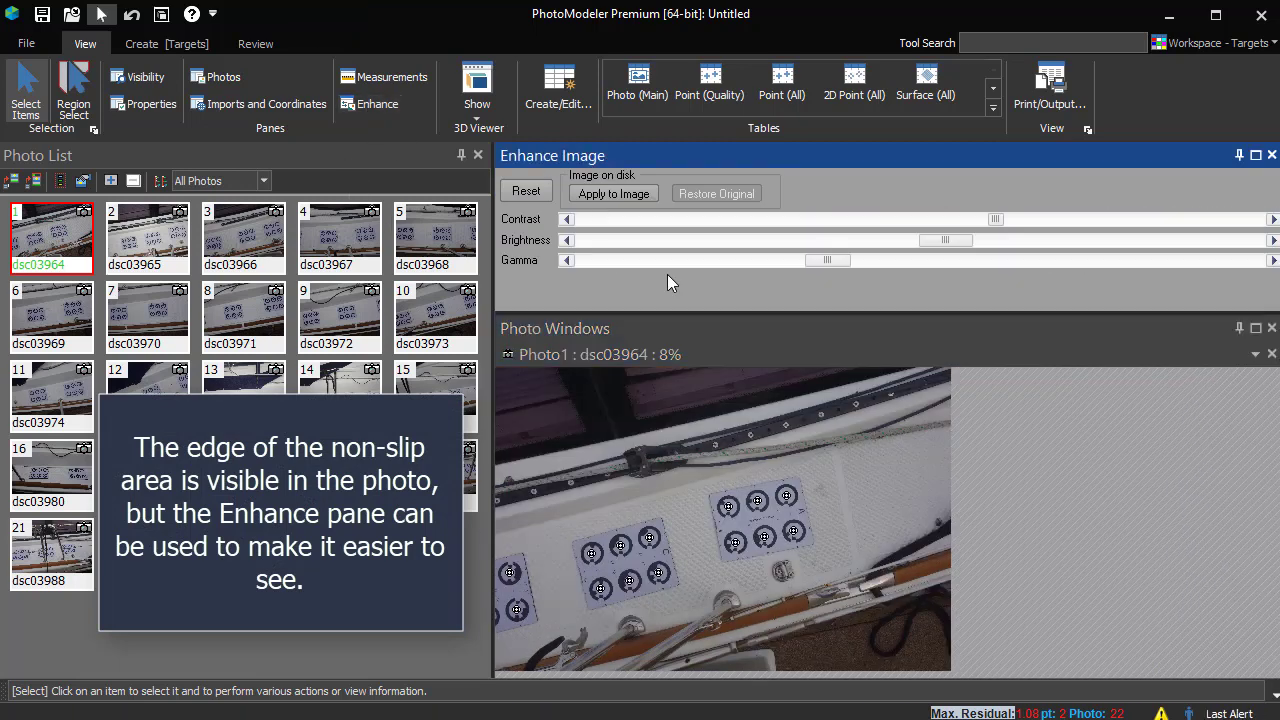
{"action": "left_click_drag", "start_coordinate": [826, 261], "coordinate": [927, 259]}
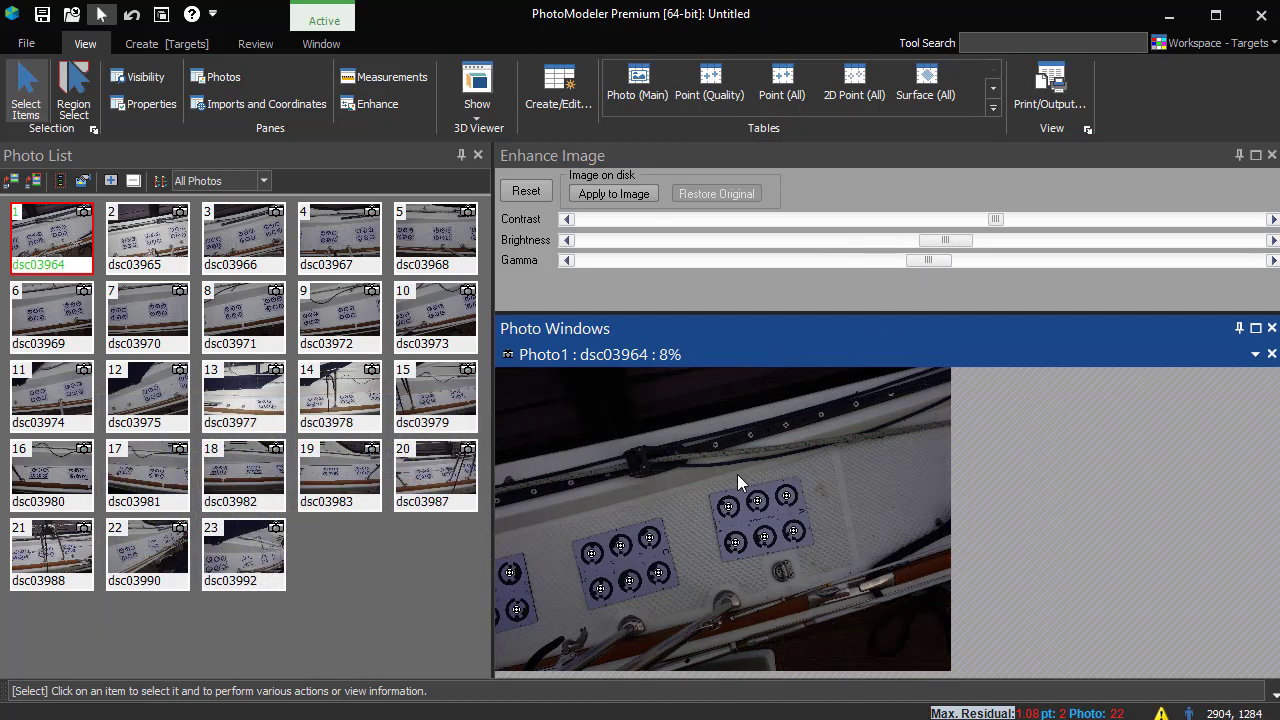
{"action": "left_click", "coordinate": [1271, 155]}
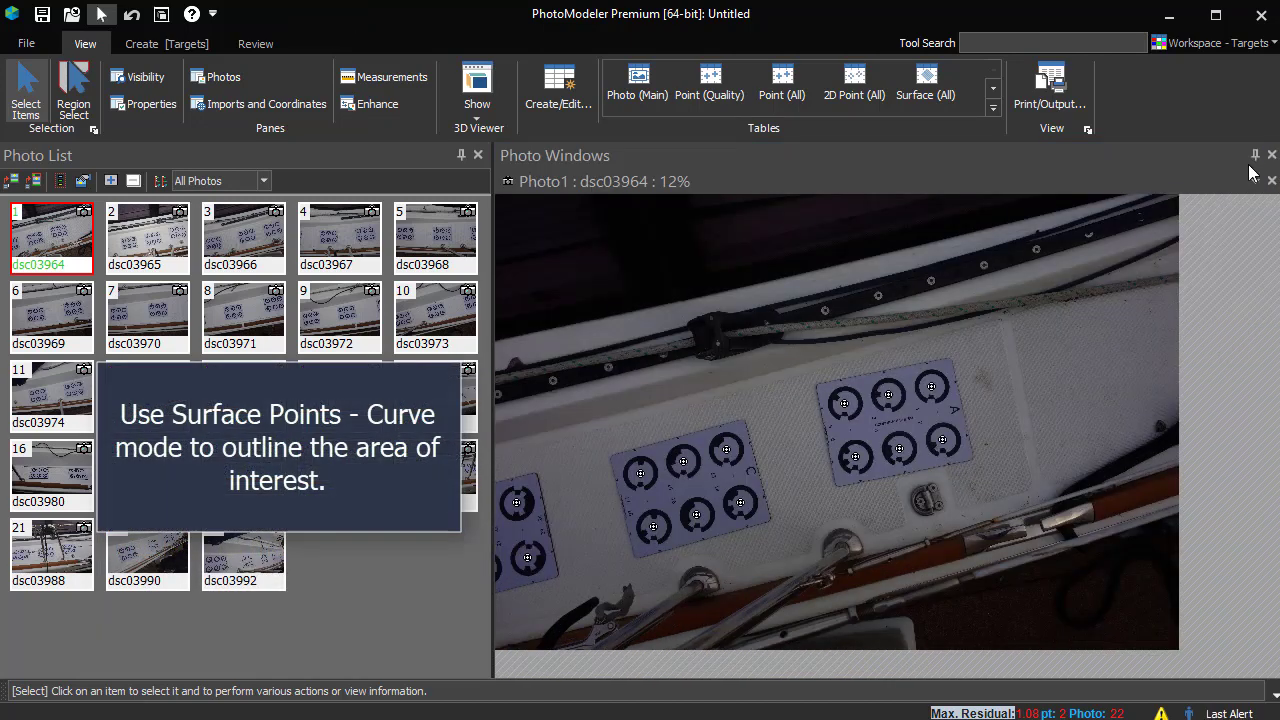
{"action": "left_click", "coordinate": [167, 44]}
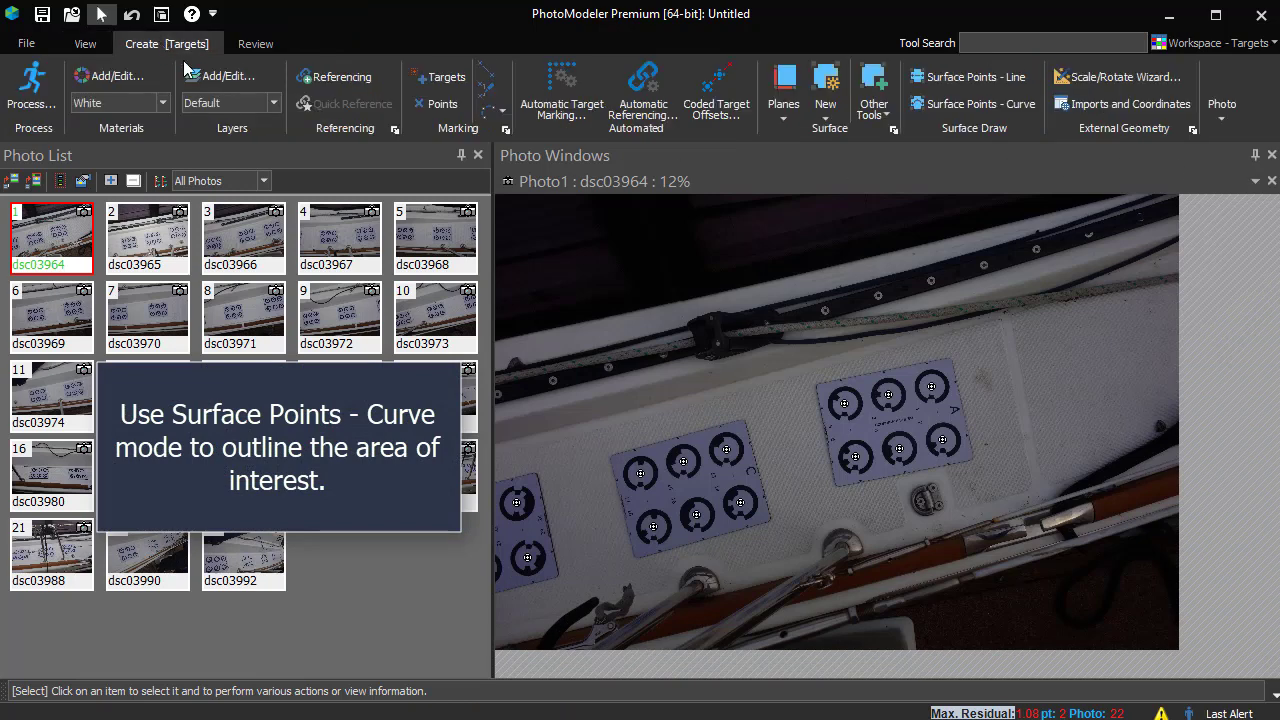
{"action": "left_click", "coordinate": [948, 110]}
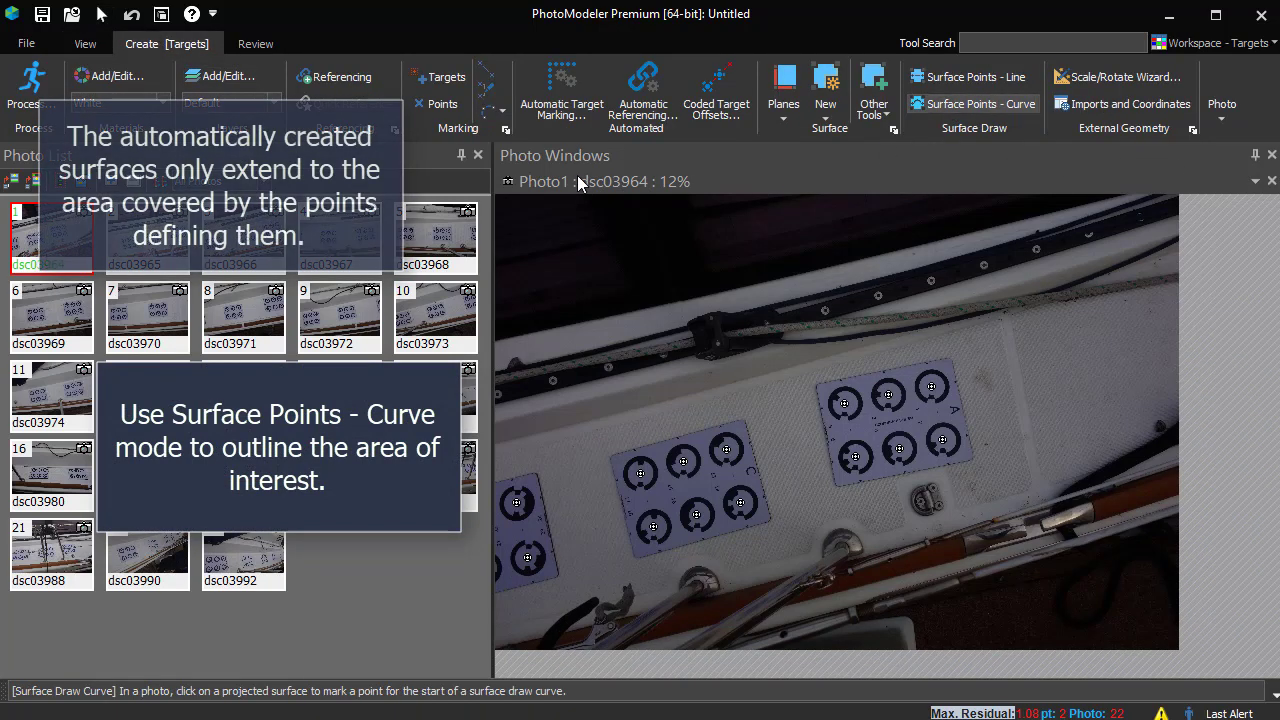
- Zoom in and begin the curve on the non-skid edge using closest Surface #4, adding points along it
{"action": "scroll", "coordinate": [510, 468], "scroll_direction": "up", "scroll_amount": 1}
{"action": "scroll", "coordinate": [526, 457], "scroll_direction": "up", "scroll_amount": 2}
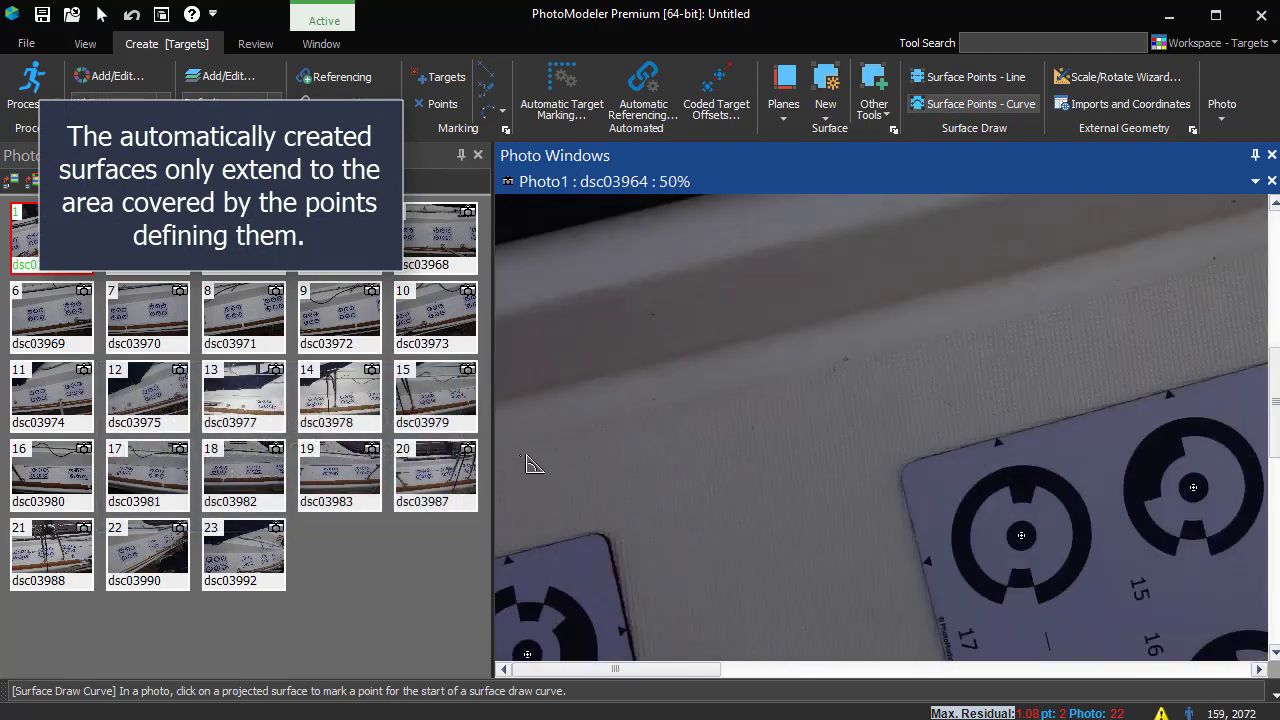
{"action": "scroll", "coordinate": [530, 450], "scroll_direction": "up", "scroll_amount": 1}
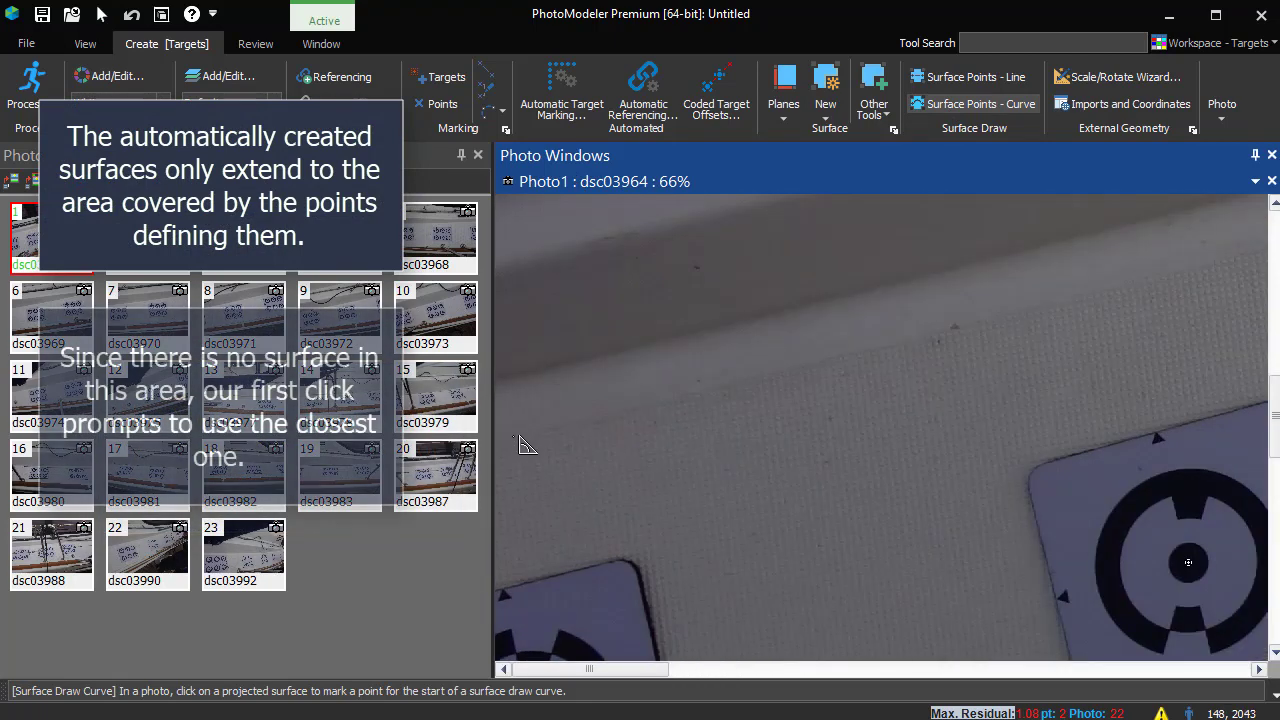
{"action": "left_click", "coordinate": [513, 436]}
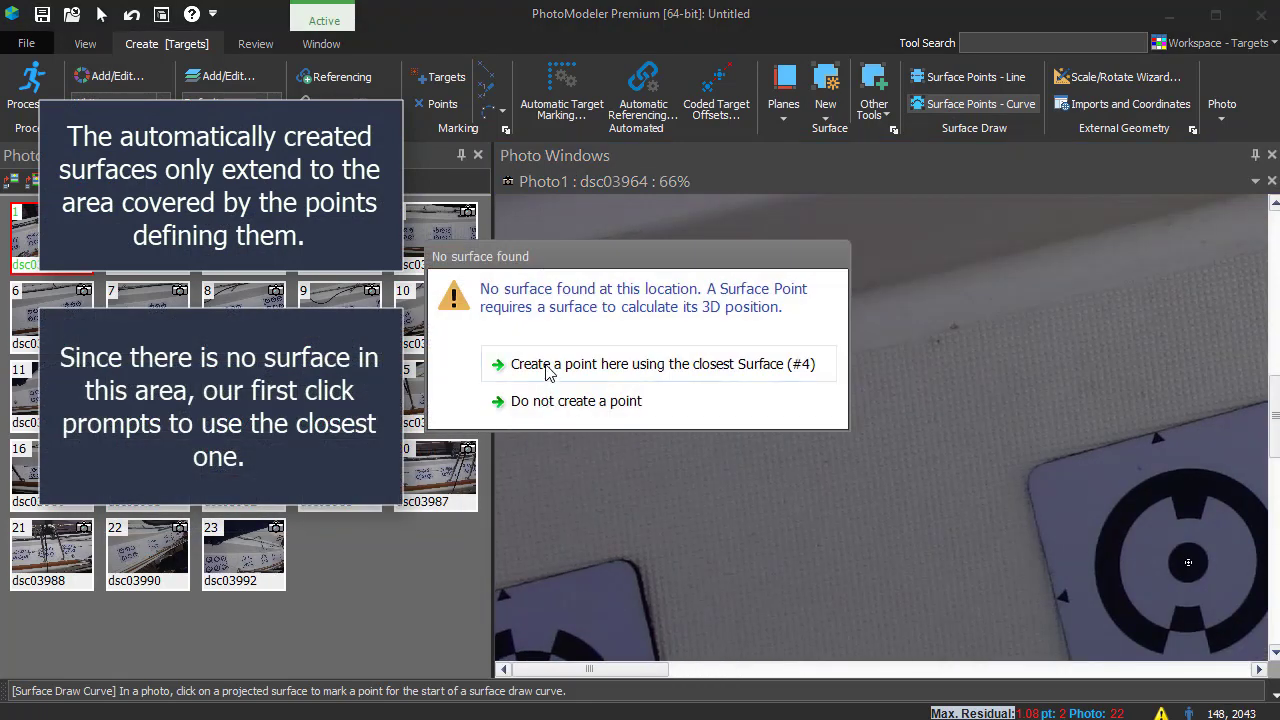
{"action": "left_click", "coordinate": [546, 366]}
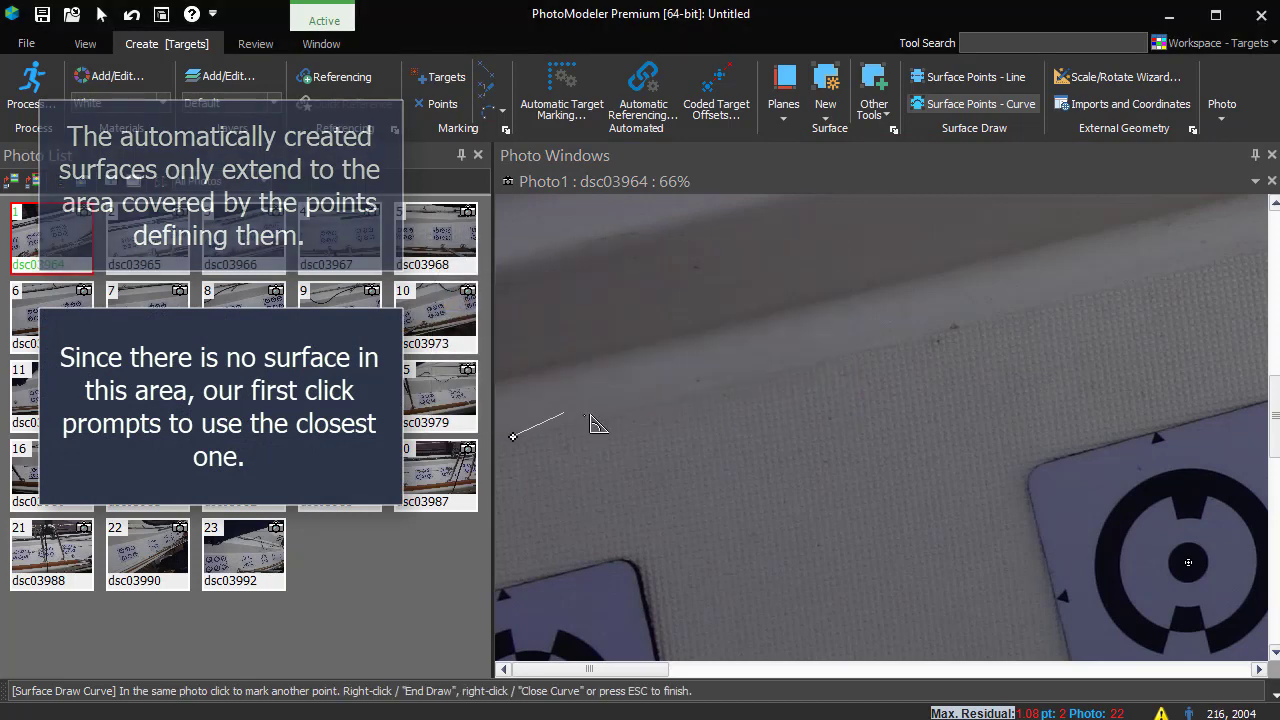
{"action": "left_click", "coordinate": [785, 369]}
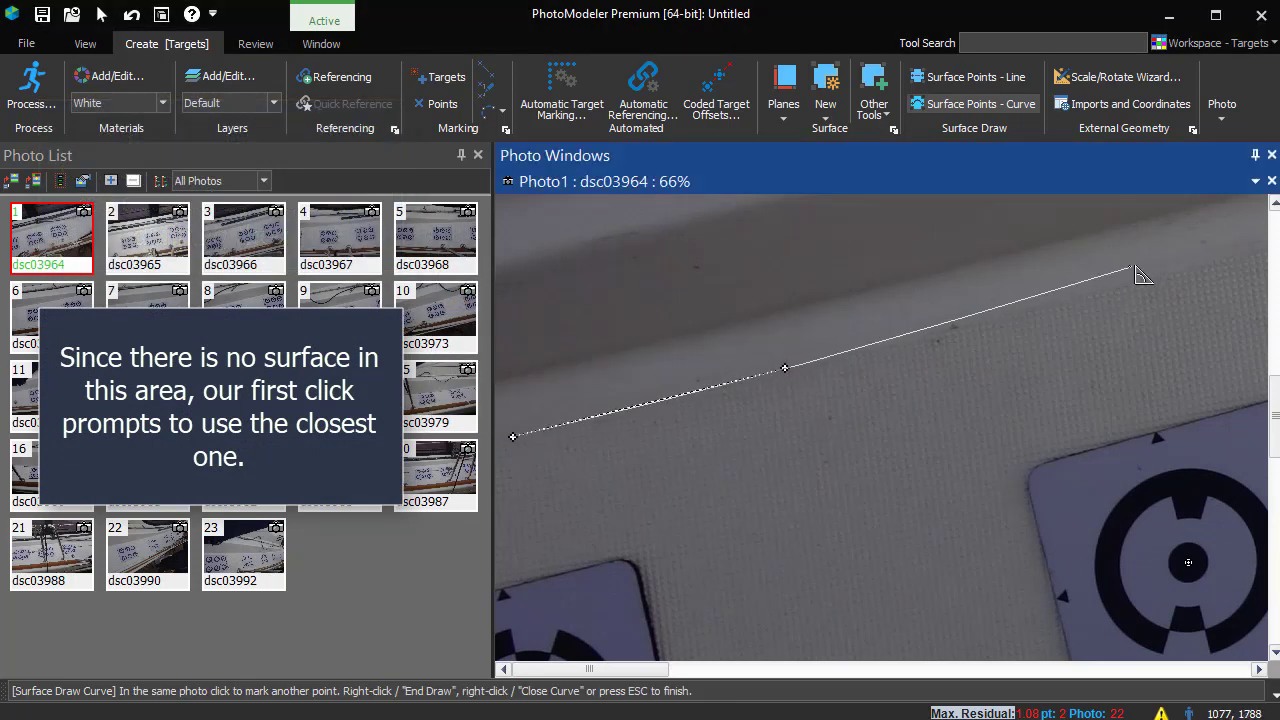
{"action": "scroll", "coordinate": [1160, 283], "scroll_direction": "down", "scroll_amount": 2}
{"action": "middle_click_drag", "start_coordinate": [1160, 283], "coordinate": [1160, 490]}
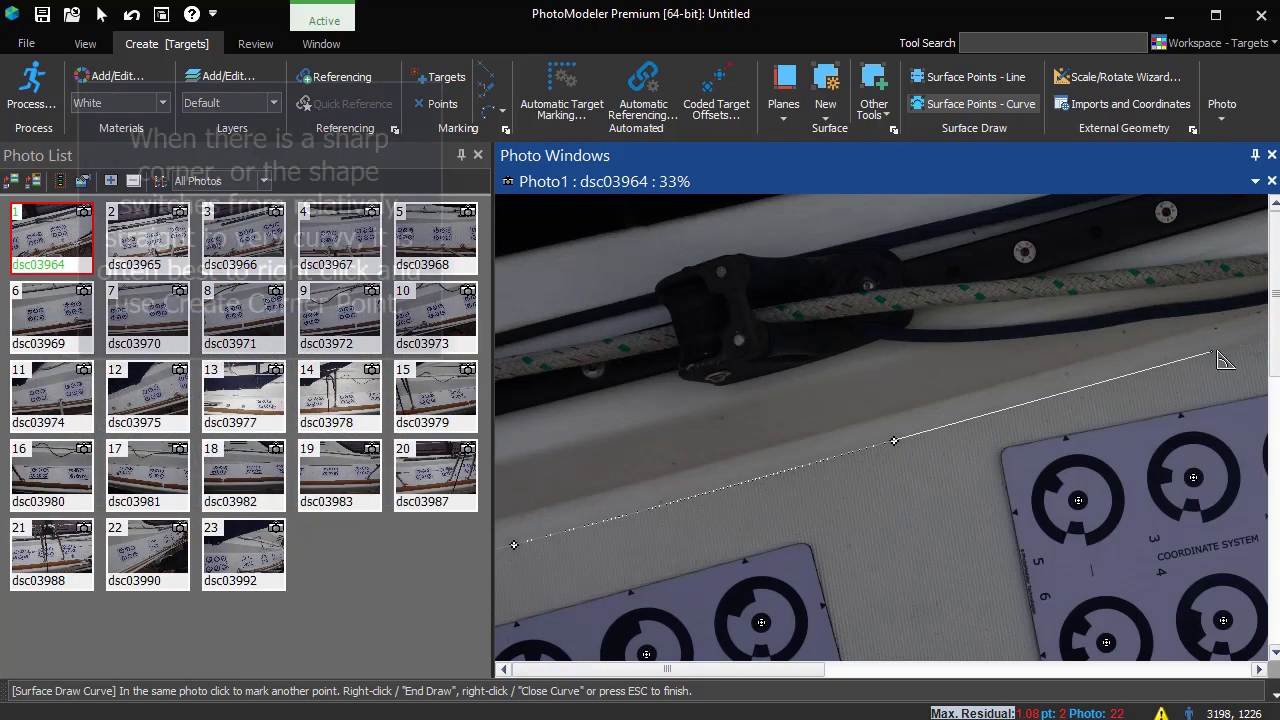
{"action": "middle_click_drag", "start_coordinate": [1114, 415], "coordinate": [876, 578]}
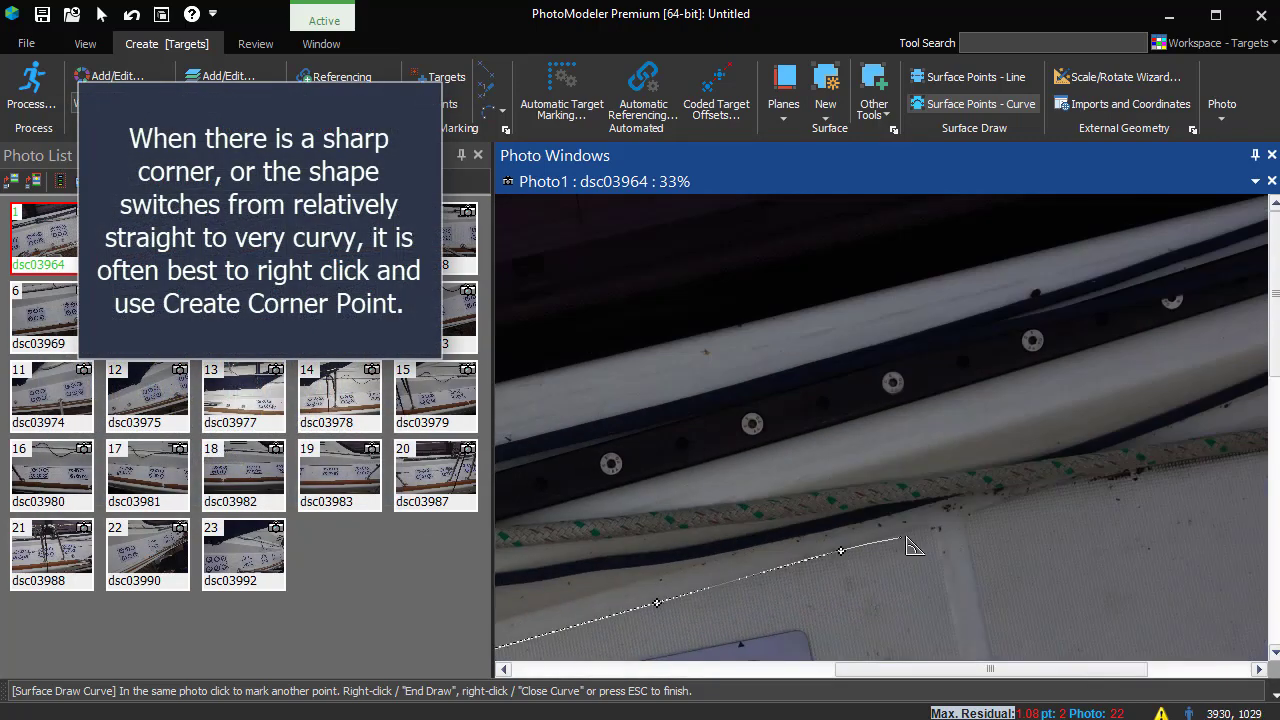
{"action": "scroll", "coordinate": [910, 540], "scroll_direction": "up", "scroll_amount": 3}
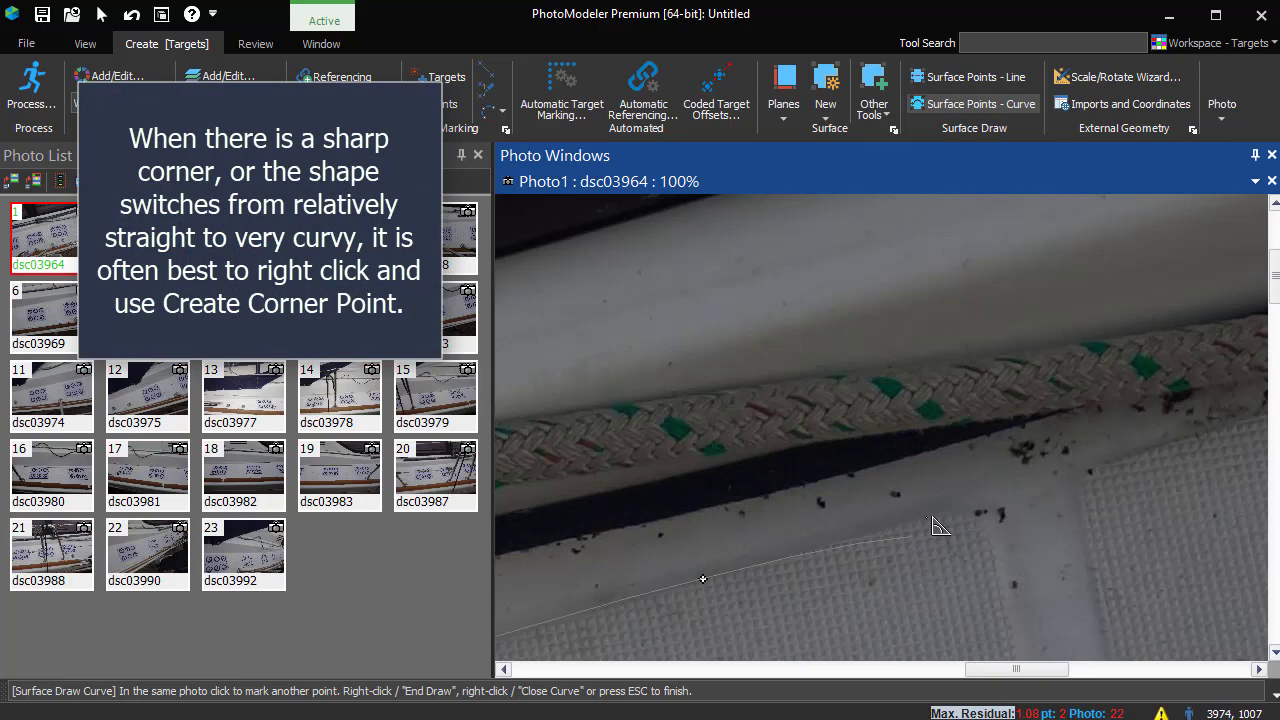
- Make sharp corner points at the panel corner, with a curve point around it
{"action": "right_click", "coordinate": [928, 521]}
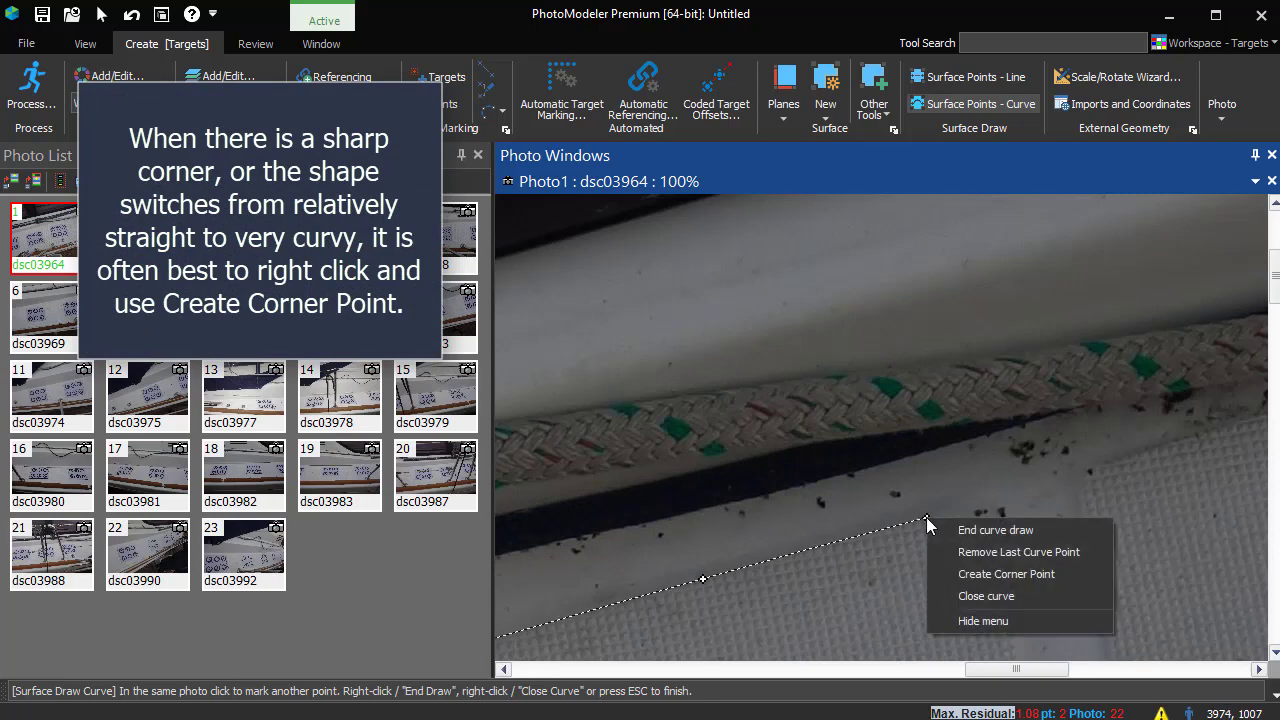
{"action": "left_click", "coordinate": [975, 572]}
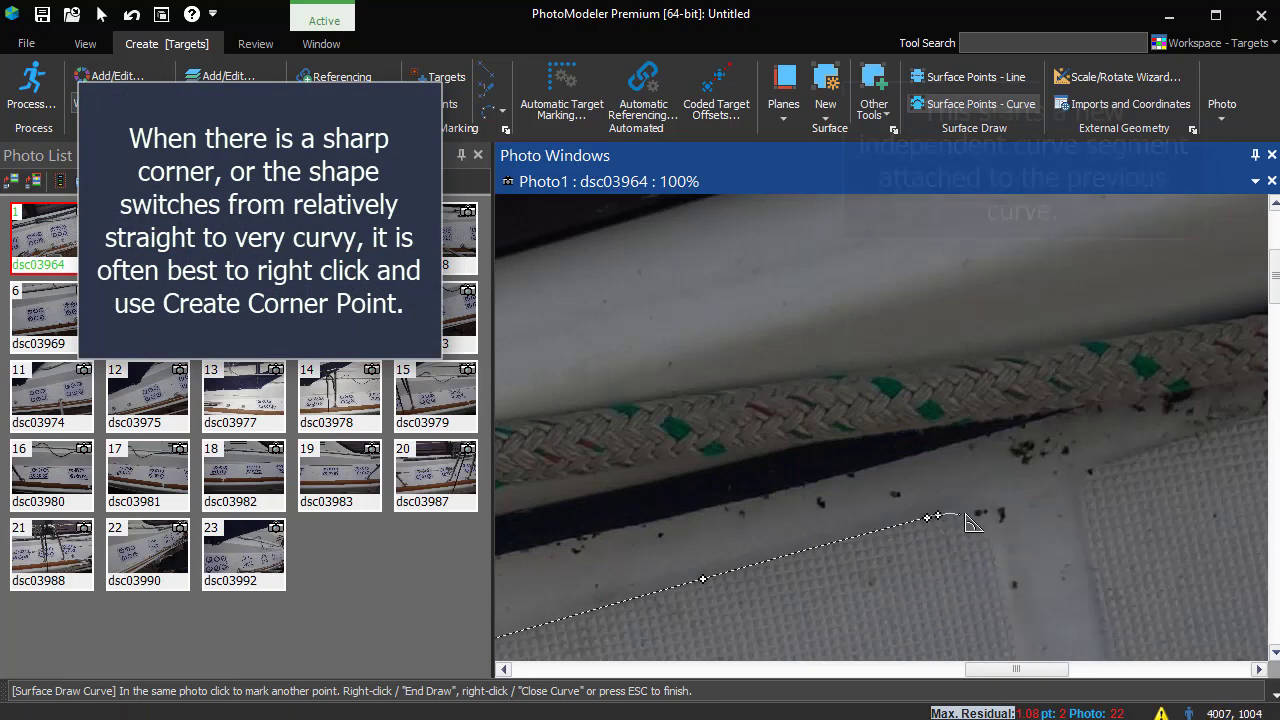
{"action": "left_click", "coordinate": [960, 515]}
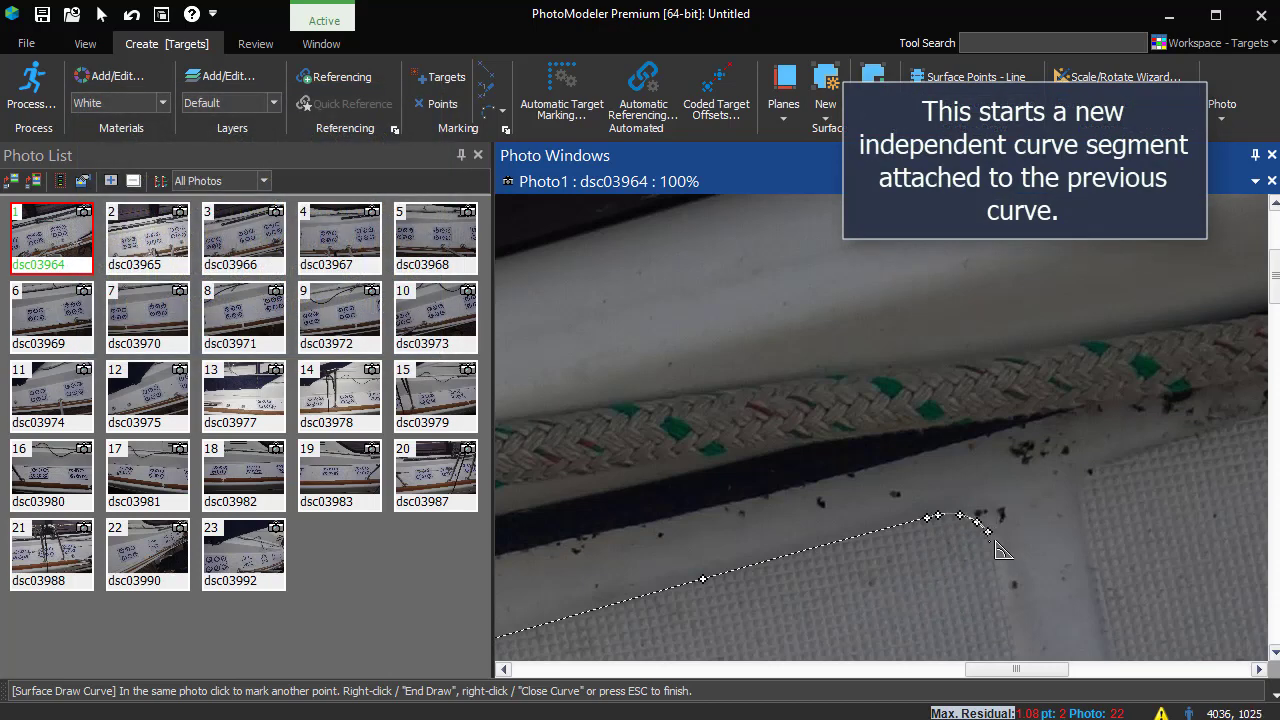
{"action": "right_click", "coordinate": [992, 545]}
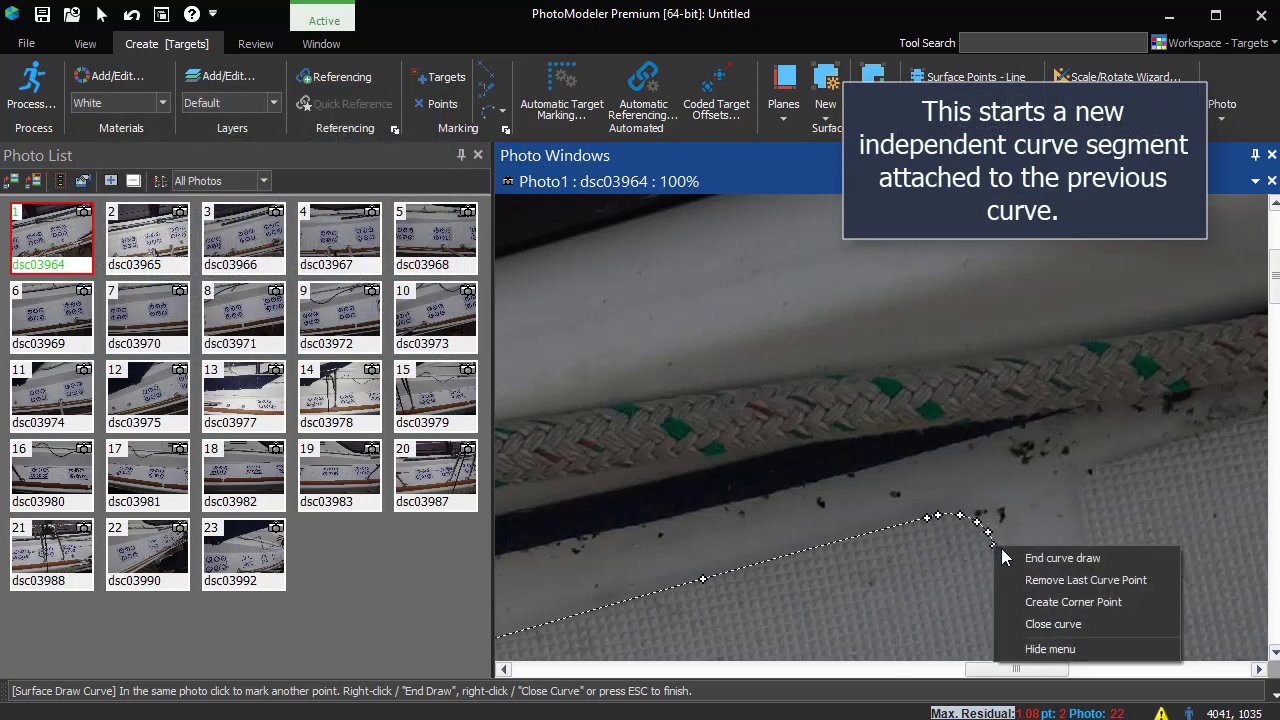
{"action": "left_click", "coordinate": [1075, 602]}
- Continue the curve with a point down the panel's side edge
{"action": "scroll", "coordinate": [1010, 605], "scroll_direction": "down", "scroll_amount": 2}
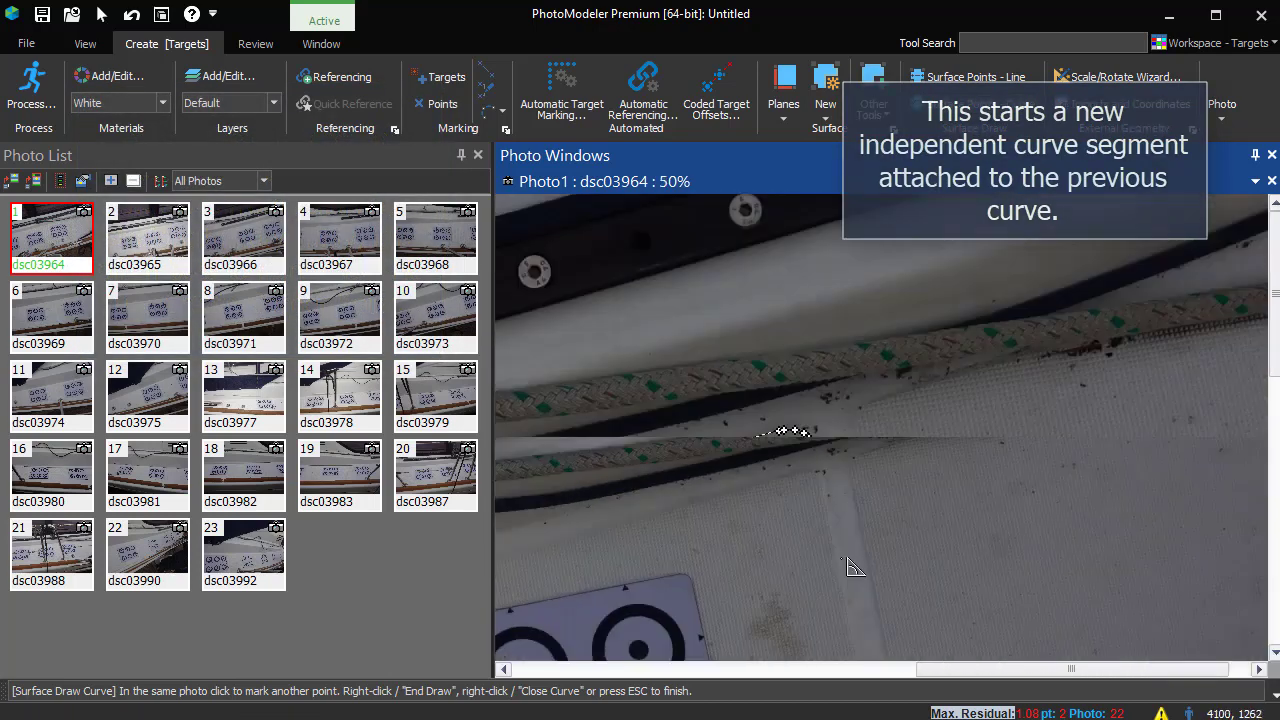
{"action": "scroll", "coordinate": [860, 560], "scroll_direction": "up", "scroll_amount": 2}
{"action": "left_click", "coordinate": [873, 614]}
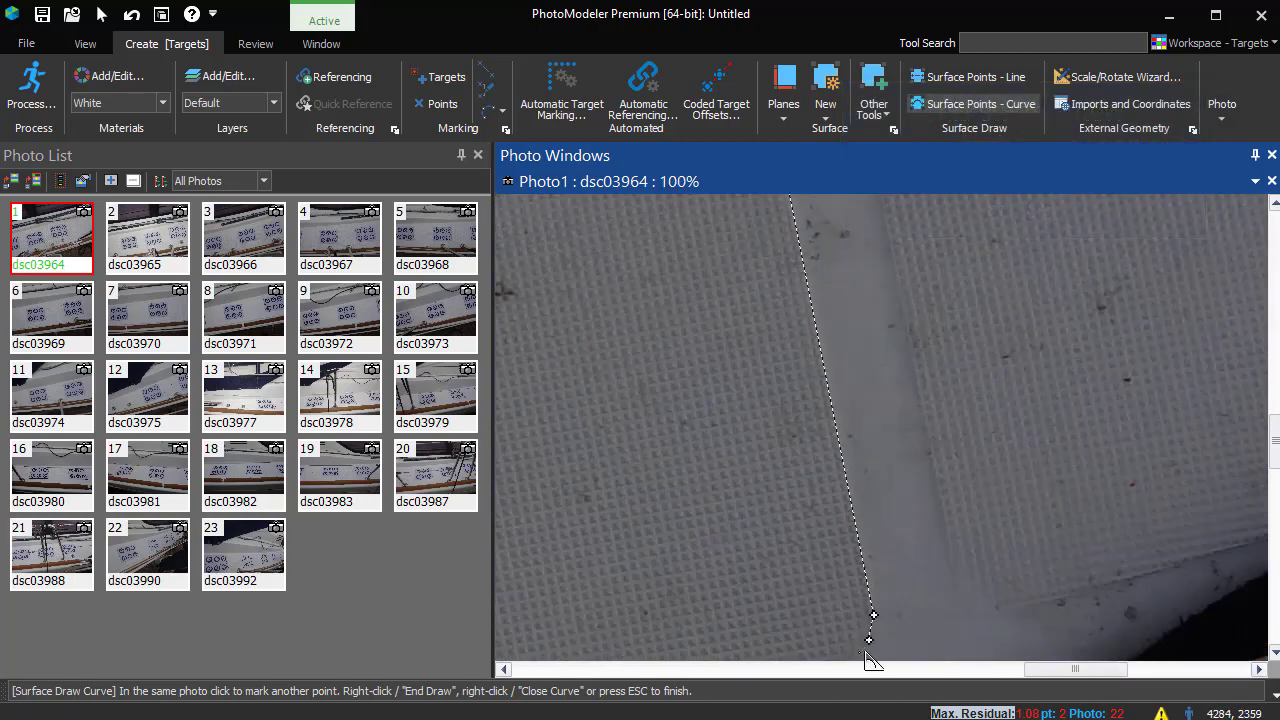
{"action": "right_click", "coordinate": [846, 460]}
{"action": "left_click", "coordinate": [900, 531]}
{"action": "scroll", "coordinate": [862, 428], "scroll_direction": "down", "scroll_amount": 4}
{"action": "scroll", "coordinate": [862, 428], "scroll_direction": "up", "scroll_amount": 3}
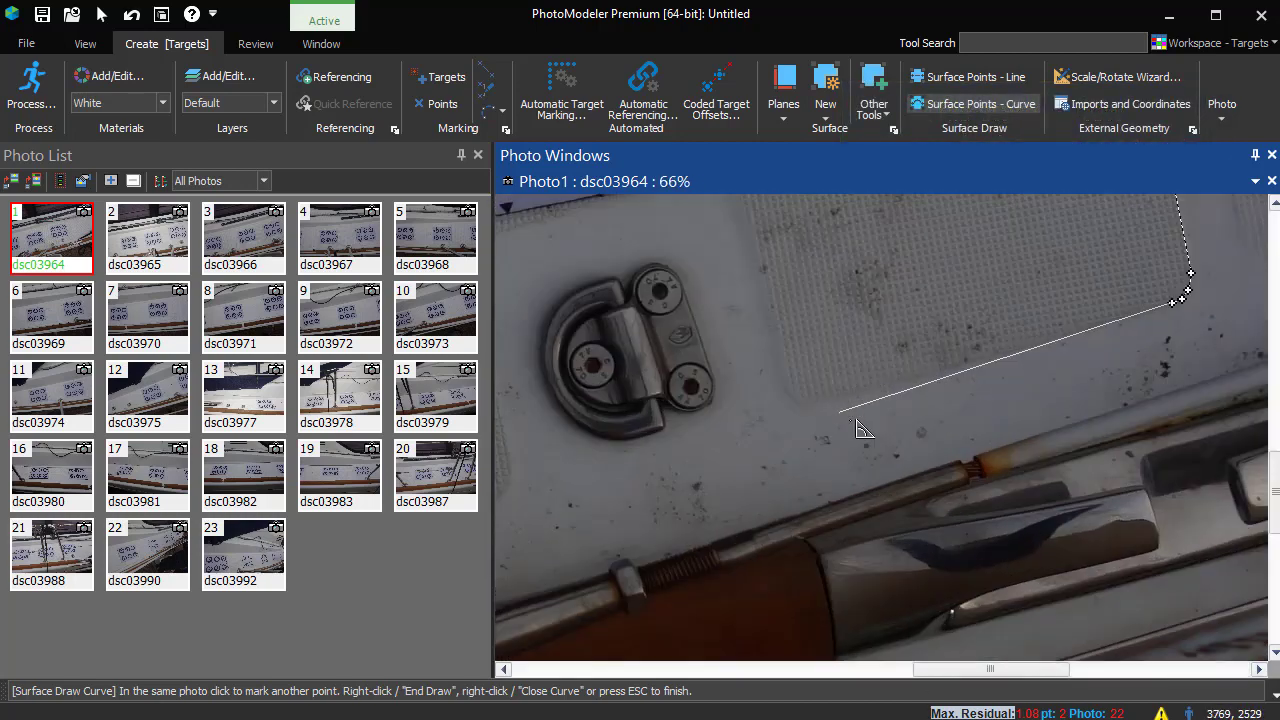
- Extend the outline with further points along the panel edge
{"action": "right_click", "coordinate": [815, 403]}
{"action": "left_click", "coordinate": [862, 458]}
{"action": "scroll", "coordinate": [800, 412], "scroll_direction": "up", "scroll_amount": 3}
{"action": "scroll", "coordinate": [807, 378], "scroll_direction": "down", "scroll_amount": 2}
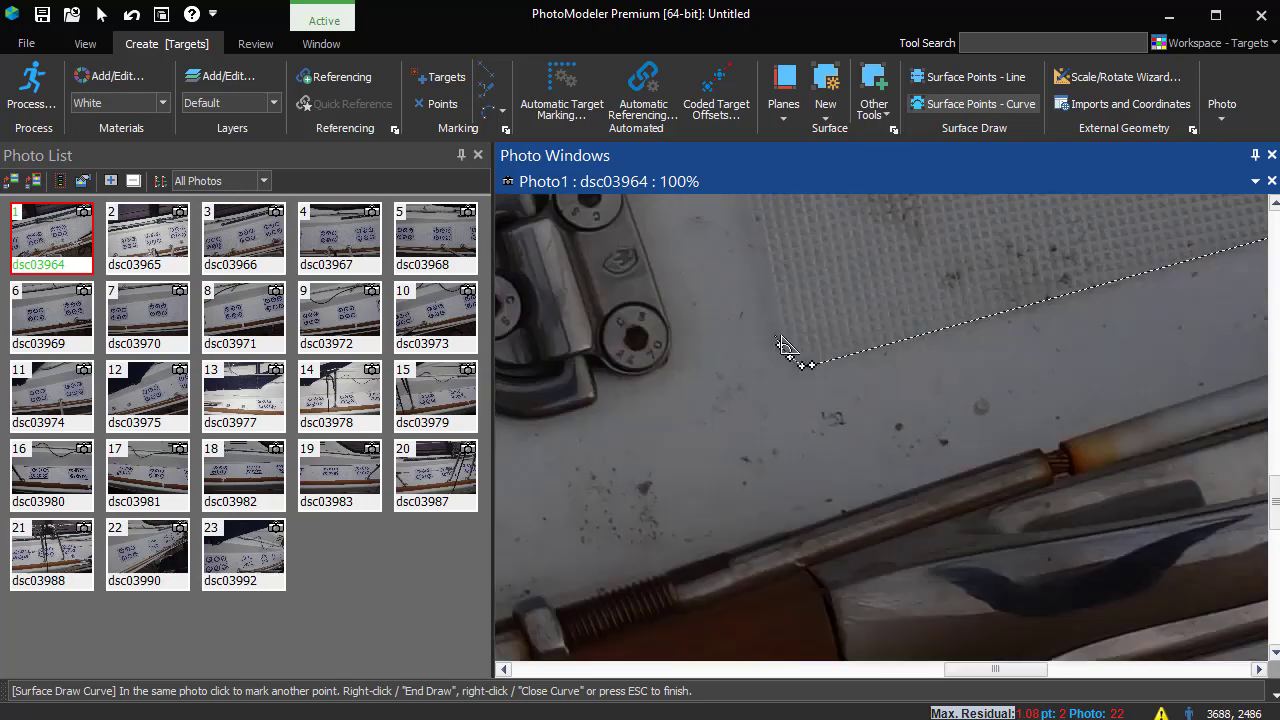
{"action": "scroll", "coordinate": [811, 490], "scroll_direction": "down", "scroll_amount": 1}
{"action": "scroll", "coordinate": [783, 391], "scroll_direction": "up", "scroll_amount": 1}
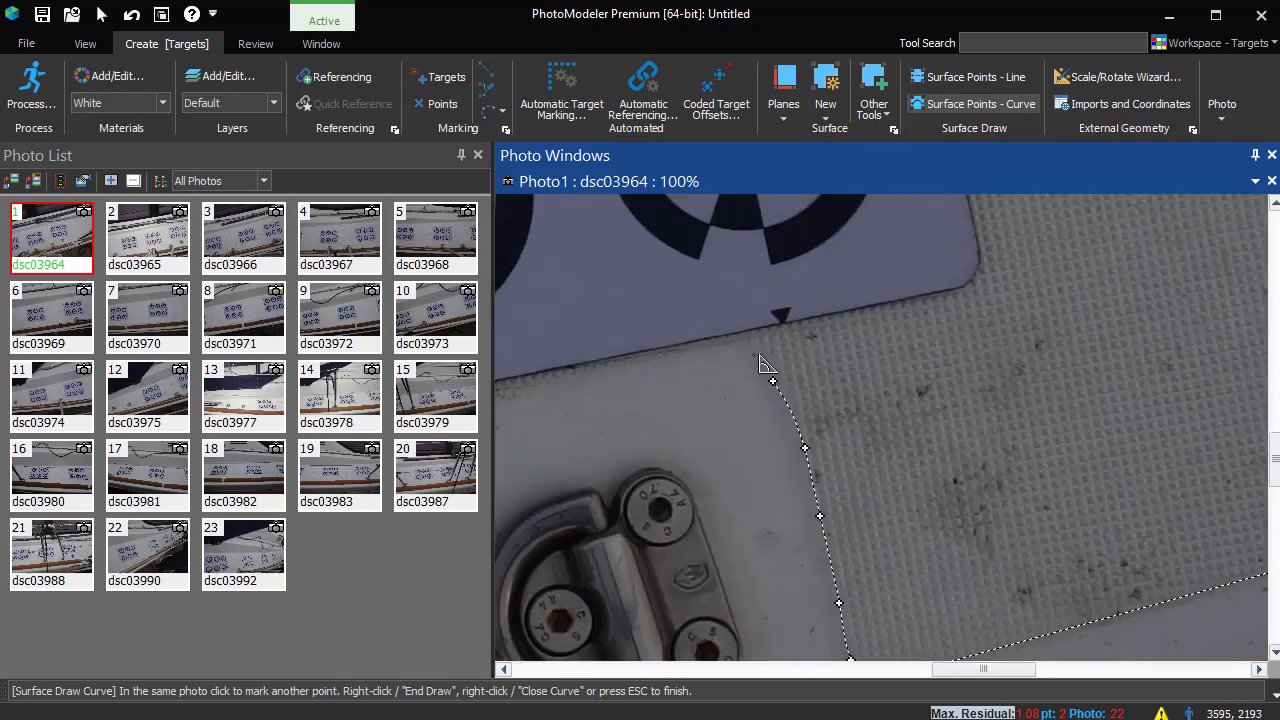
{"action": "left_click", "coordinate": [671, 357]}
{"action": "left_click", "coordinate": [565, 376]}
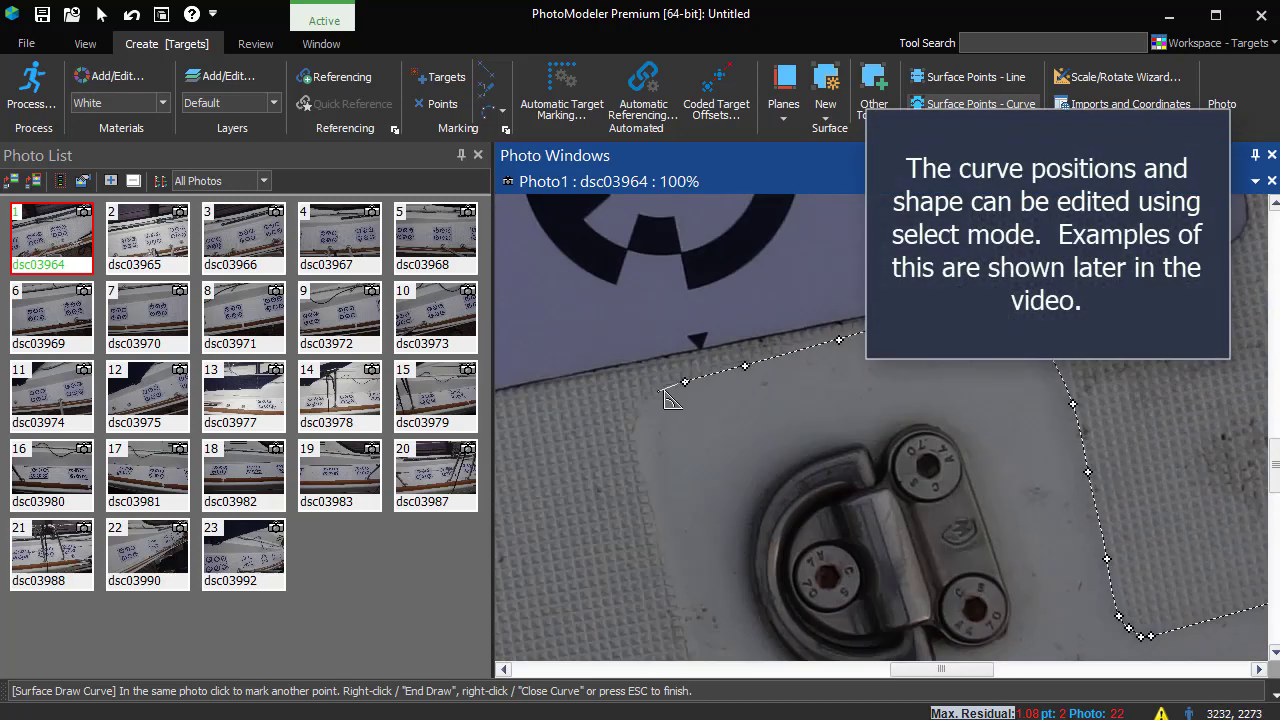
- Trace points down the panel's rounded corner
{"action": "left_click", "coordinate": [653, 512]}
{"action": "left_click", "coordinate": [670, 579]}
{"action": "left_click", "coordinate": [685, 638]}
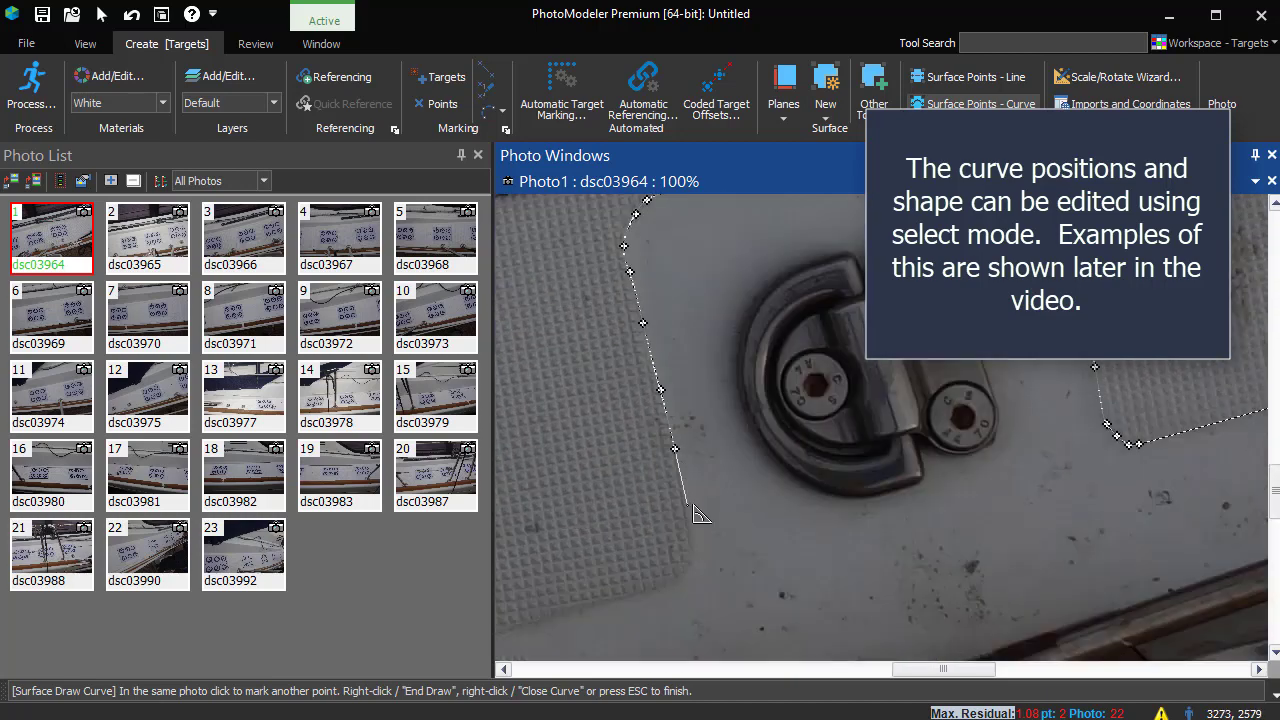
{"action": "right_click", "coordinate": [658, 590]}
{"action": "scroll", "coordinate": [660, 595], "scroll_direction": "down", "scroll_amount": 1}
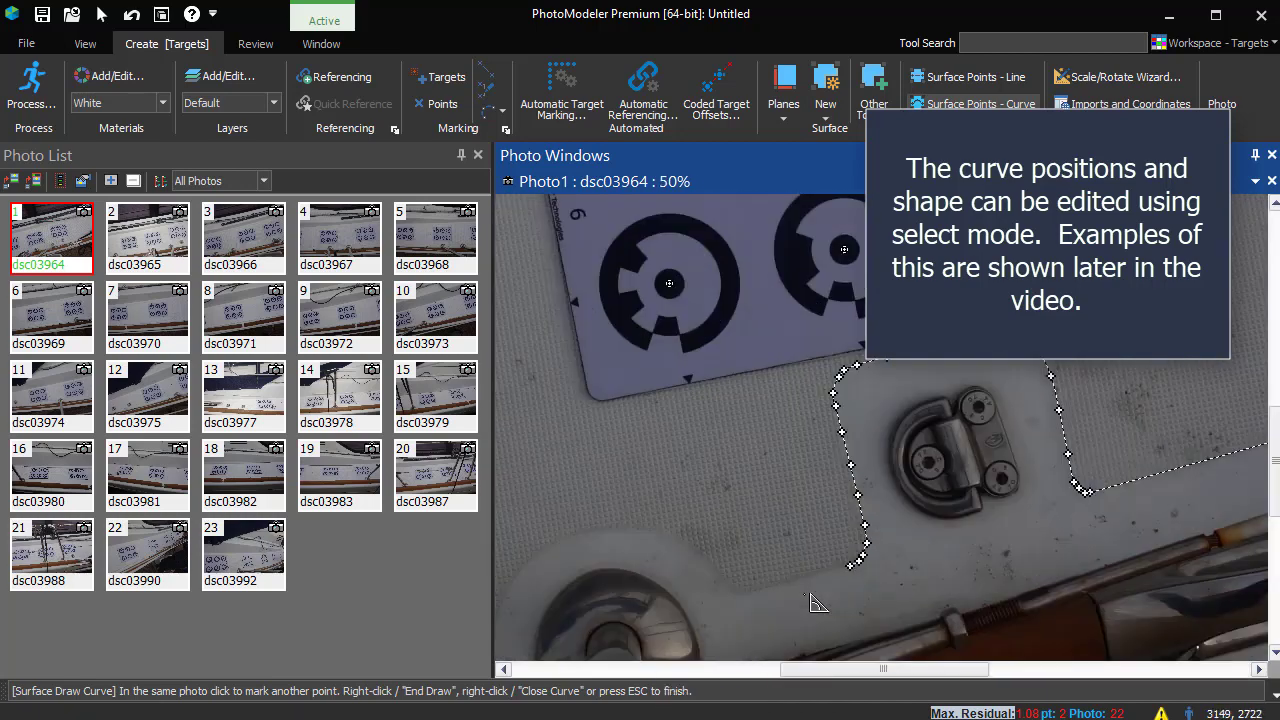
{"action": "scroll", "coordinate": [710, 600], "scroll_direction": "up", "scroll_amount": 1}
- Place a sharp corner where the edge turns, then add points along the lower edge and round fitting
{"action": "left_click", "coordinate": [710, 597]}
{"action": "right_click", "coordinate": [710, 597]}
{"action": "left_click", "coordinate": [744, 654]}
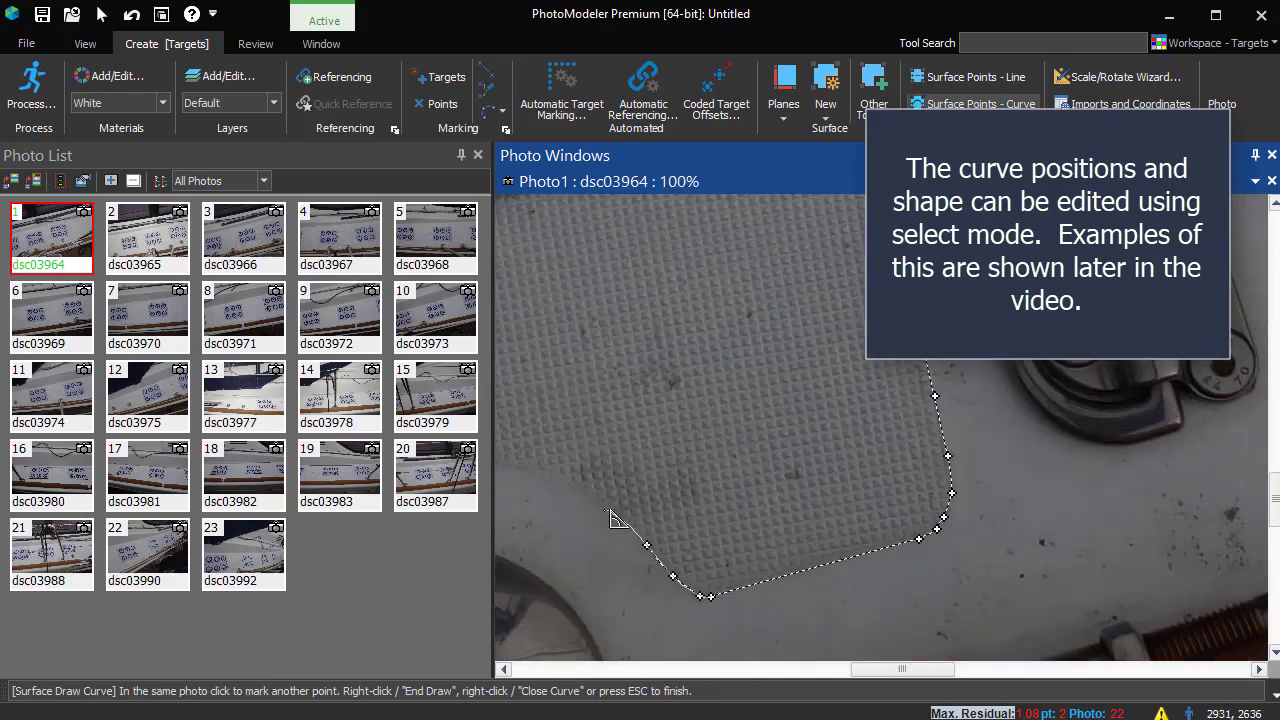
{"action": "left_click", "coordinate": [520, 467]}
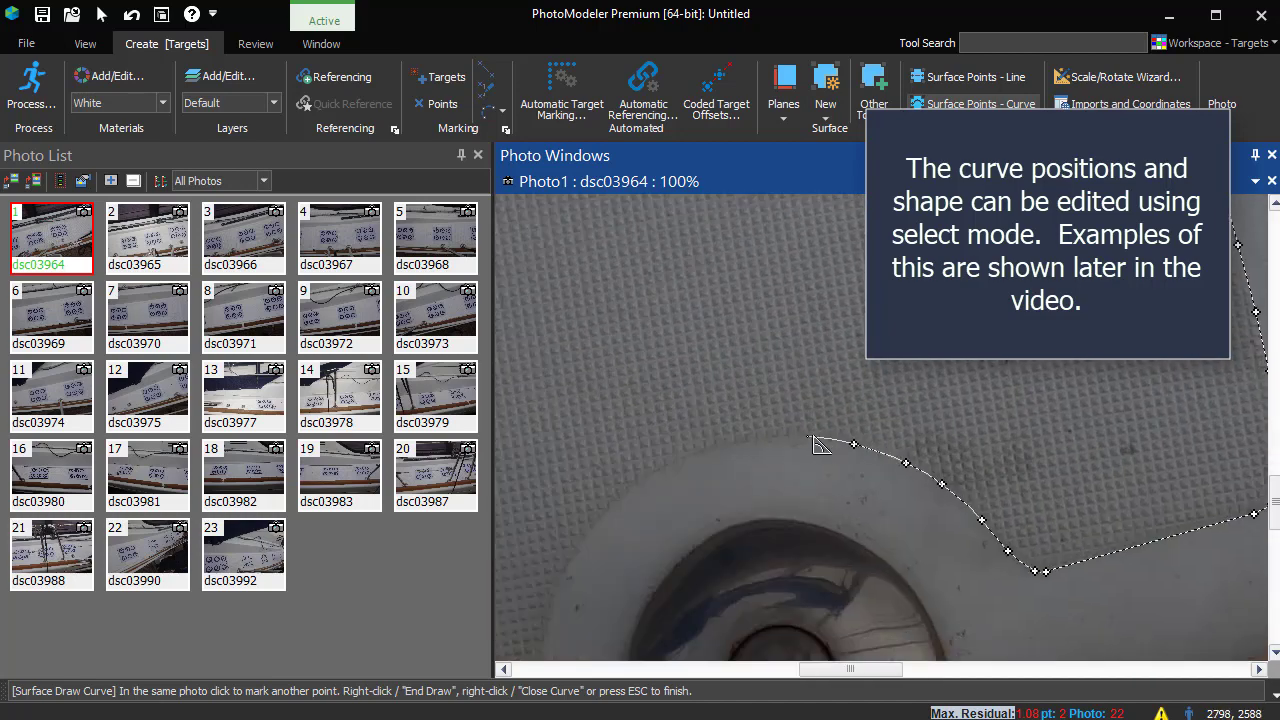
{"action": "left_click", "coordinate": [560, 589]}
- Add sharp corner points at the current end of the curve
{"action": "right_click", "coordinate": [676, 478]}
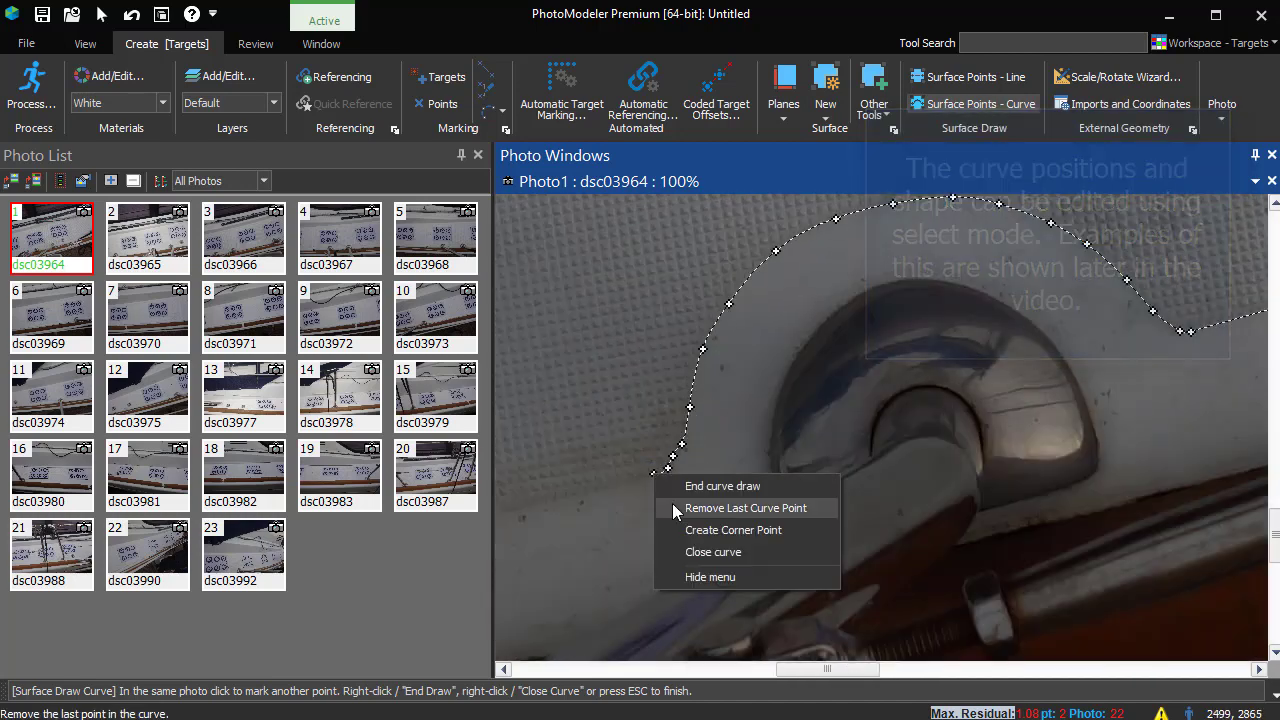
{"action": "left_click", "coordinate": [692, 529]}
{"action": "scroll", "coordinate": [591, 517], "scroll_direction": "down", "scroll_amount": 3}
{"action": "scroll", "coordinate": [797, 472], "scroll_direction": "up", "scroll_amount": 3}
{"action": "right_click", "coordinate": [688, 466]}
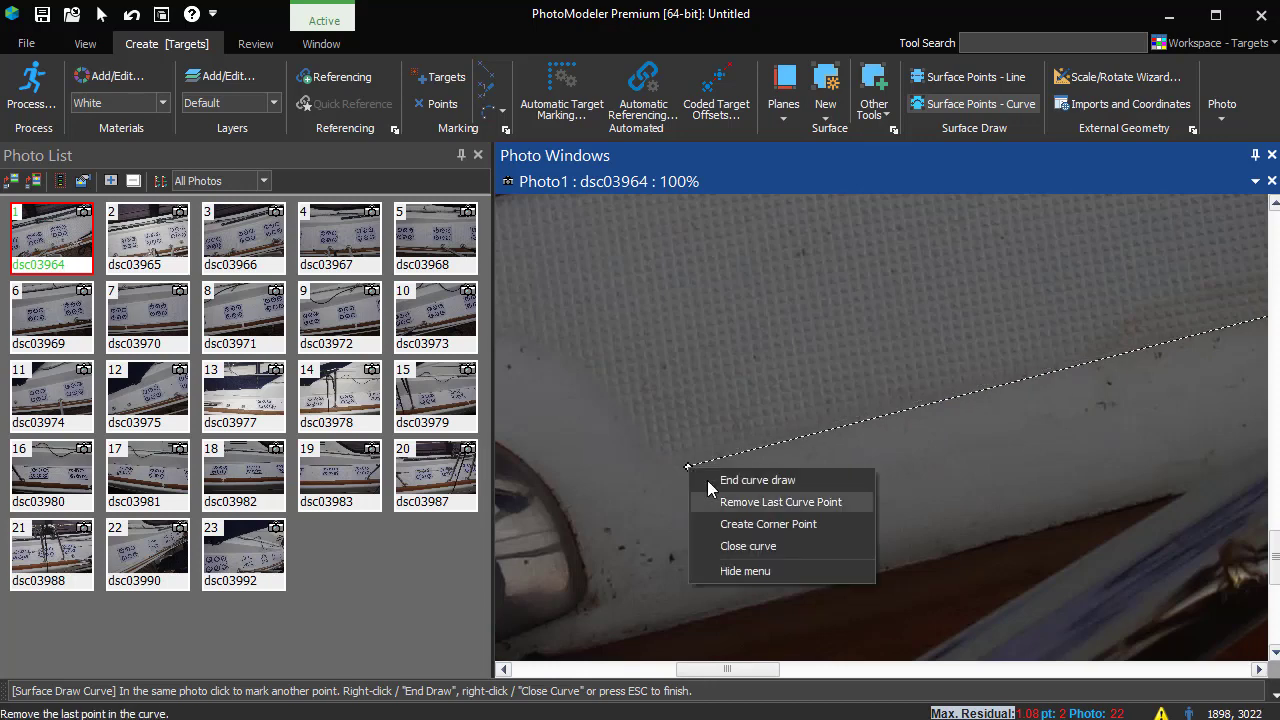
{"action": "left_click", "coordinate": [715, 520]}
- Follow the edge around the fitting with points up to the photo's edge
{"action": "left_click", "coordinate": [579, 372]}
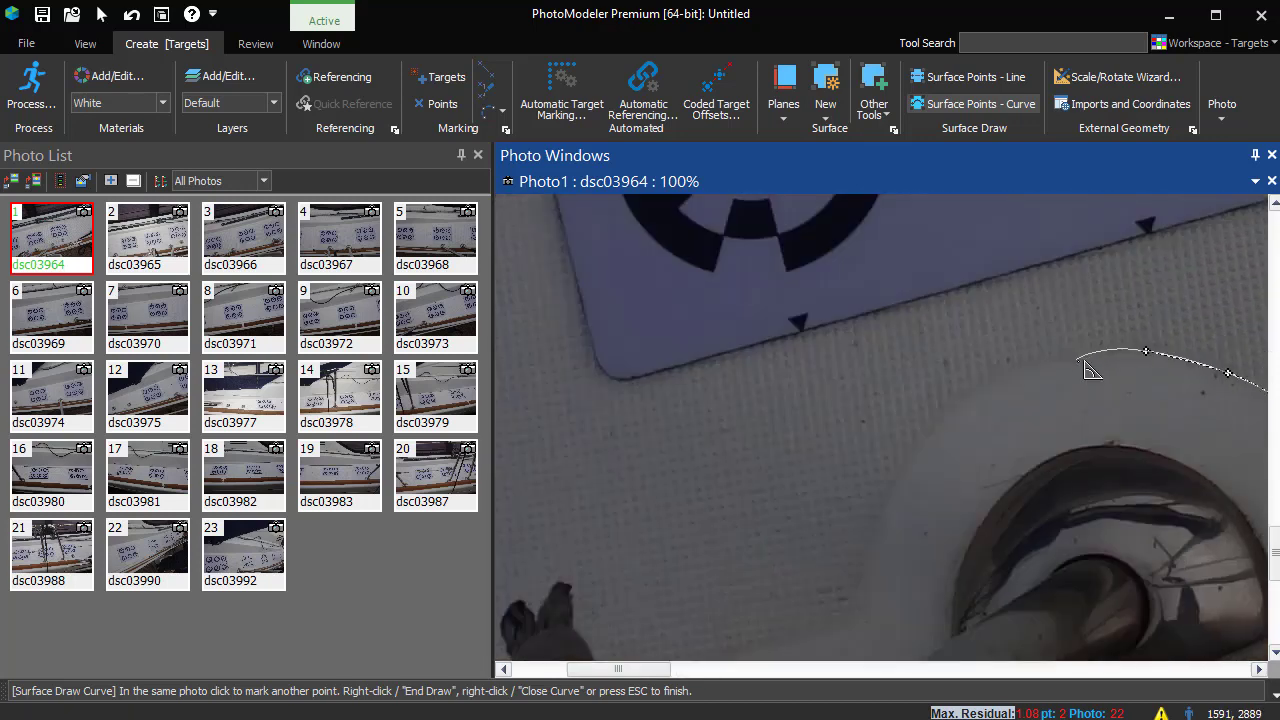
{"action": "left_click", "coordinate": [853, 628]}
{"action": "right_click", "coordinate": [815, 428]}
{"action": "scroll", "coordinate": [643, 520], "scroll_direction": "down", "scroll_amount": 3}
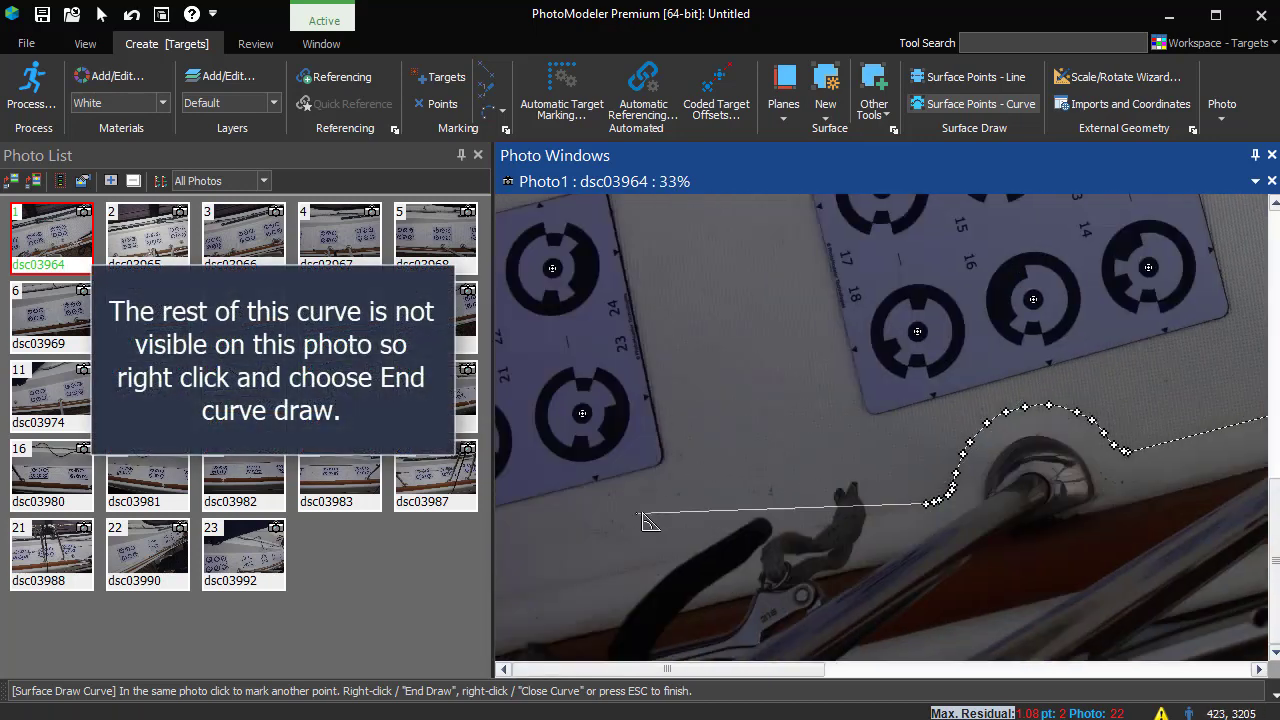
{"action": "scroll", "coordinate": [560, 550], "scroll_direction": "up", "scroll_amount": 2}
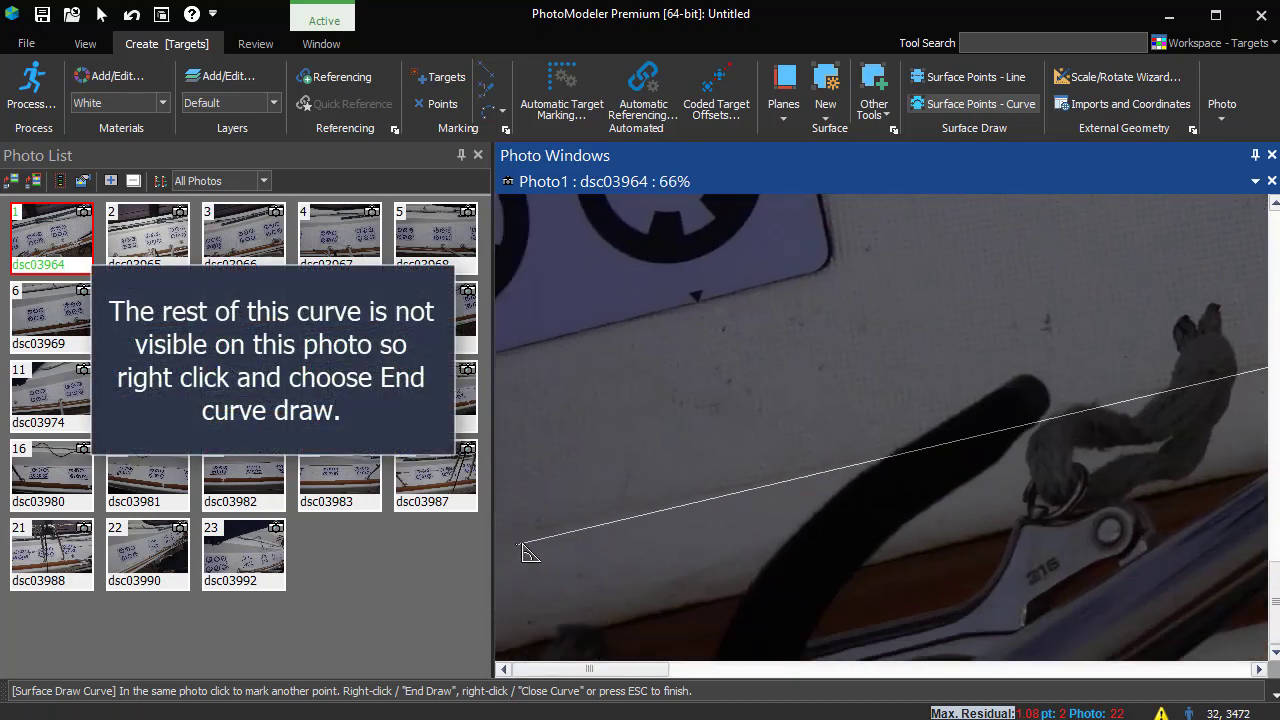
- Place a final point at the photo's left edge and end the curve draw
{"action": "left_click", "coordinate": [516, 541]}
{"action": "right_click", "coordinate": [548, 511]}
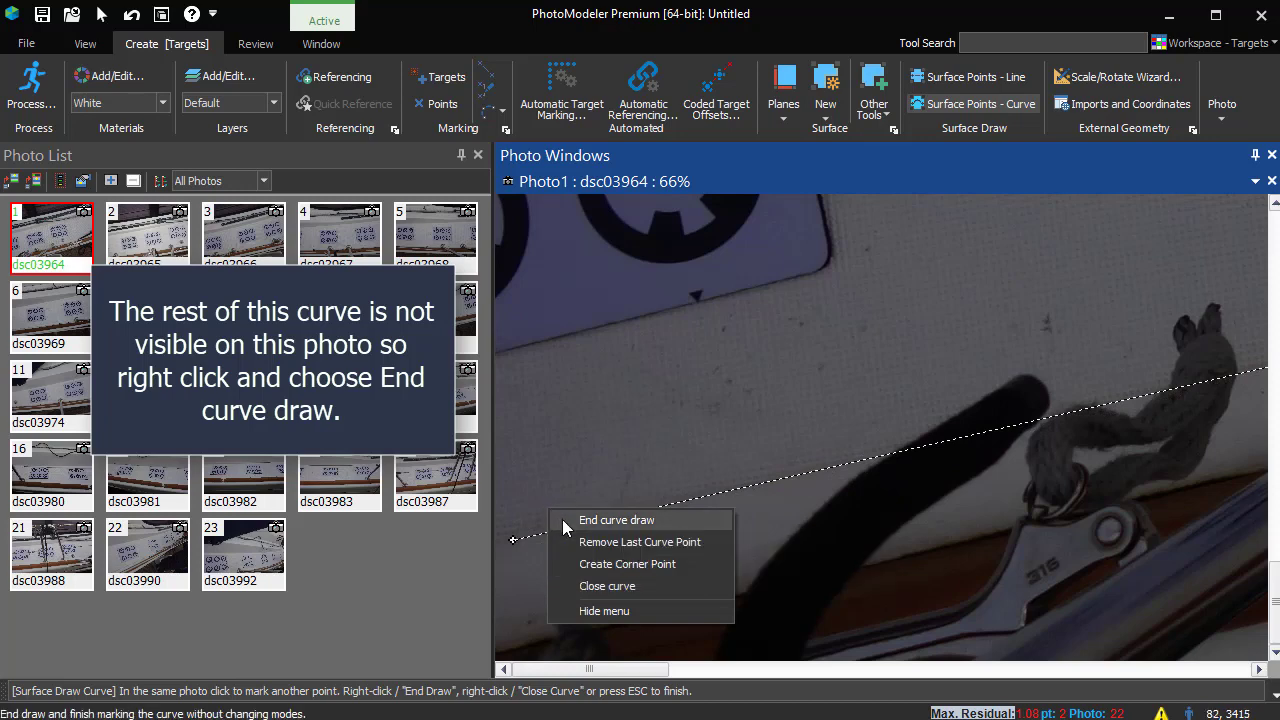
{"action": "left_click", "coordinate": [562, 519]}
{"action": "scroll", "coordinate": [815, 358], "scroll_direction": "down", "scroll_amount": 5}
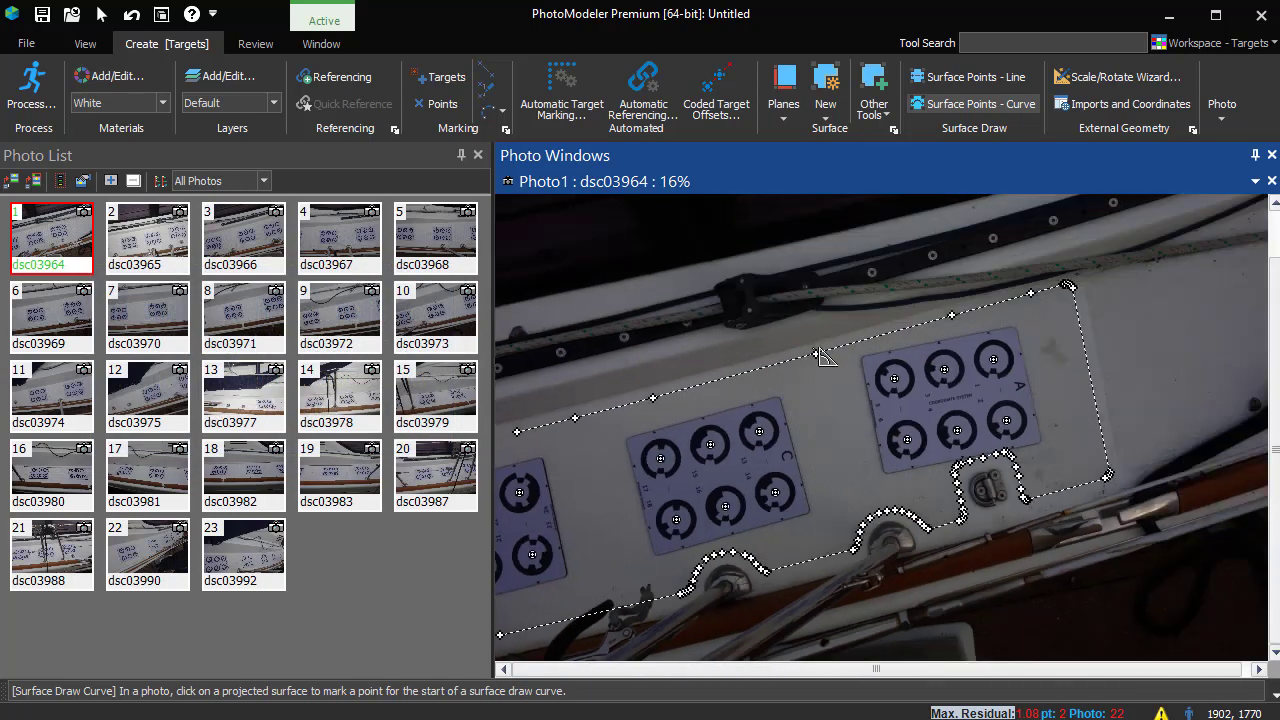
- View the traced curve in 3D with orbit, then close the 3D view and photo windows
{"action": "left_click", "coordinate": [161, 14]}
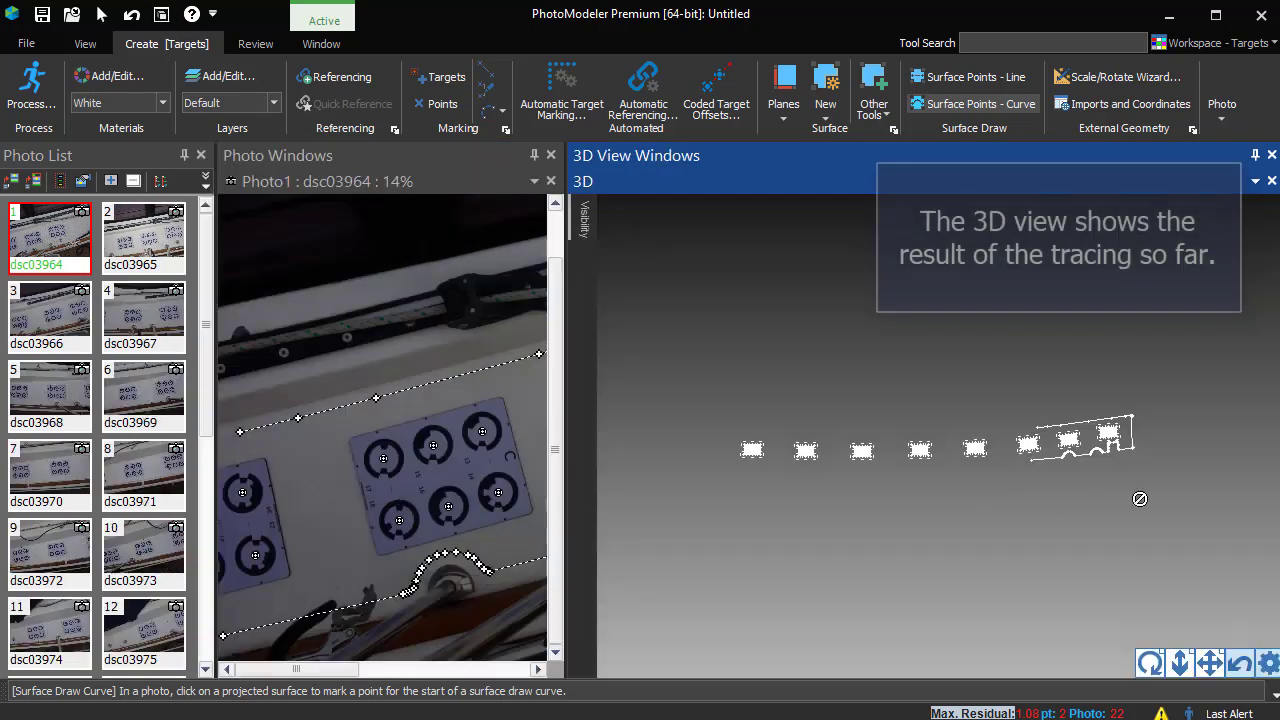
{"action": "left_click", "coordinate": [1151, 664]}
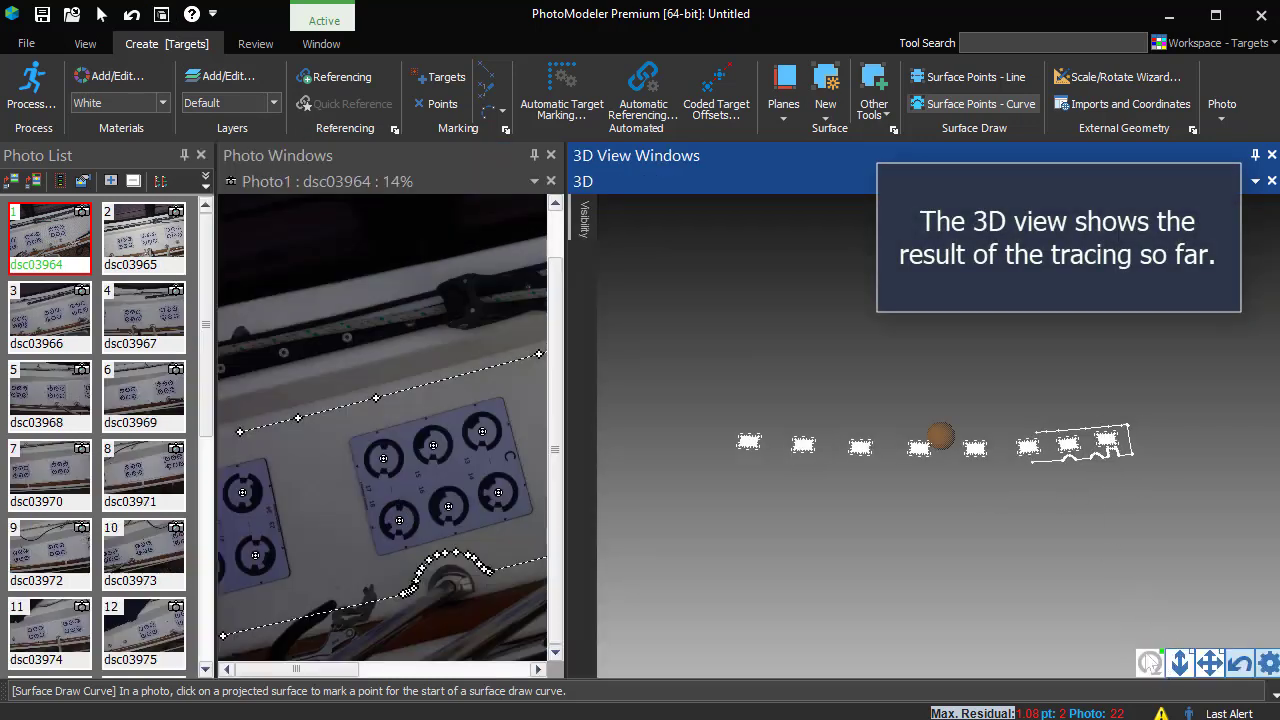
{"action": "left_click", "coordinate": [1271, 181]}
{"action": "left_click", "coordinate": [1271, 181]}
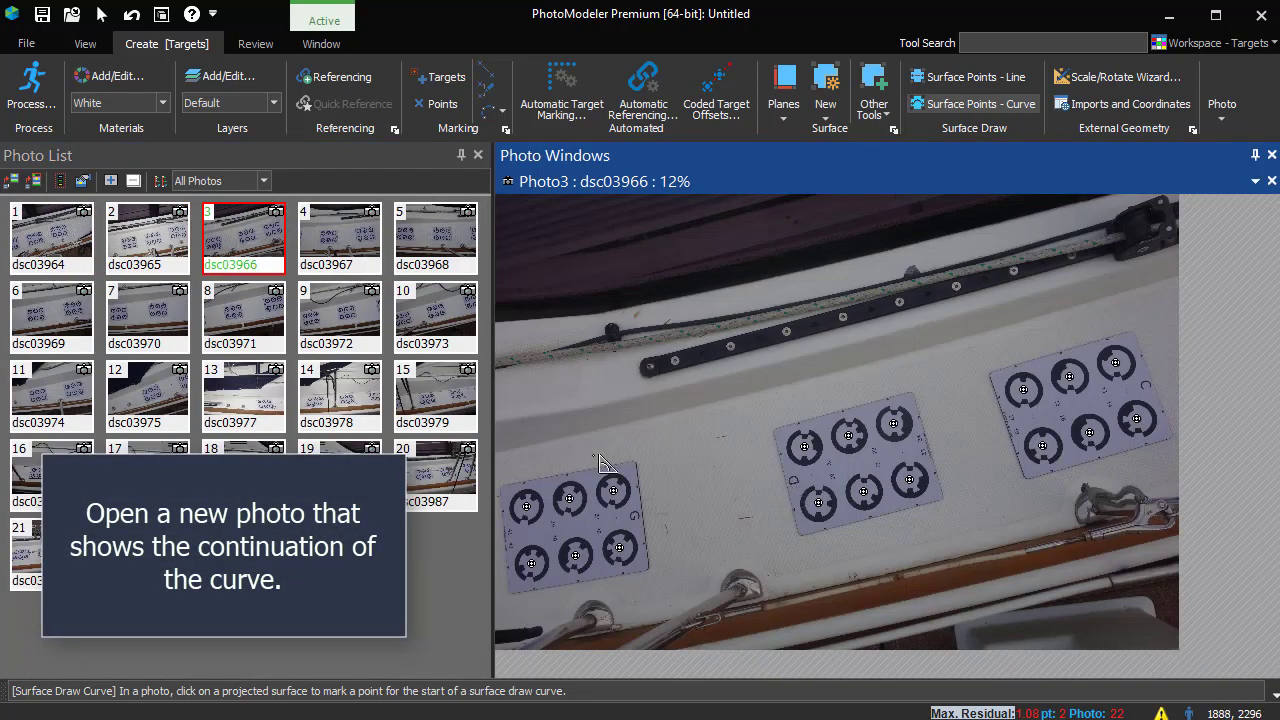
- Turn on Surface Draw 3D Lines visibility and zoom to the earlier curve's end on dsc03966
{"action": "left_click", "coordinate": [86, 44]}
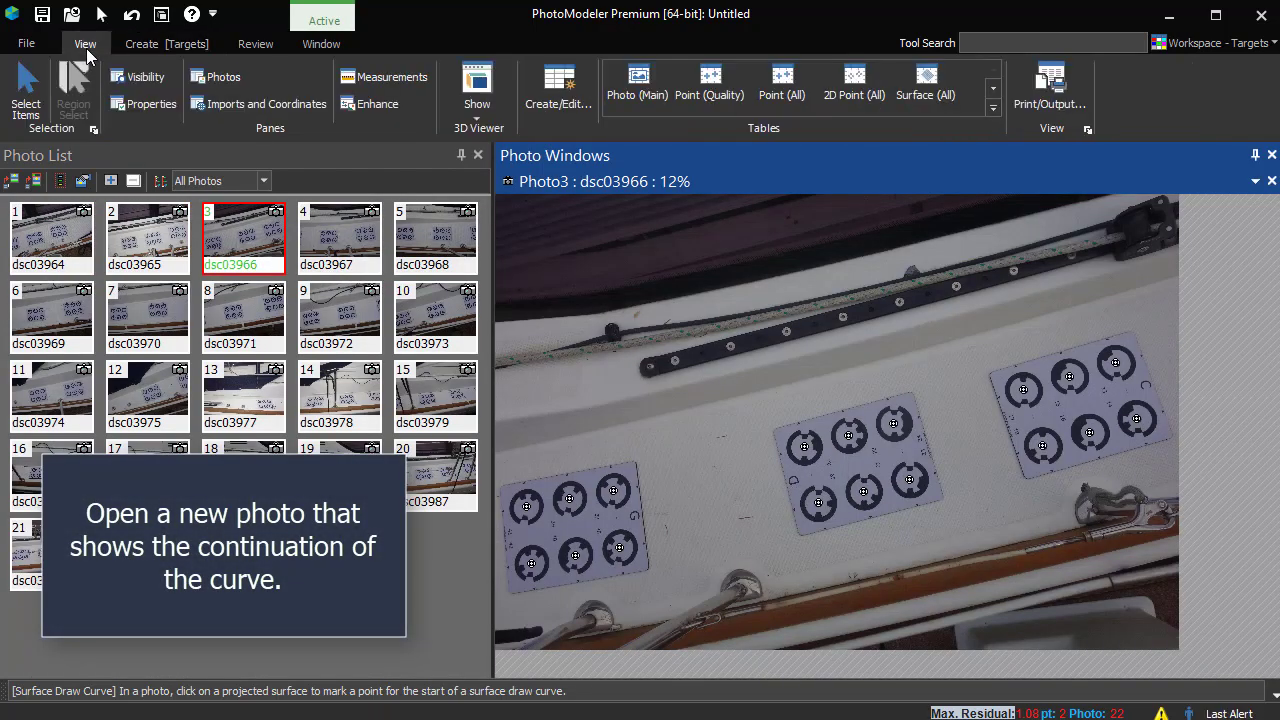
{"action": "left_click", "coordinate": [143, 80]}
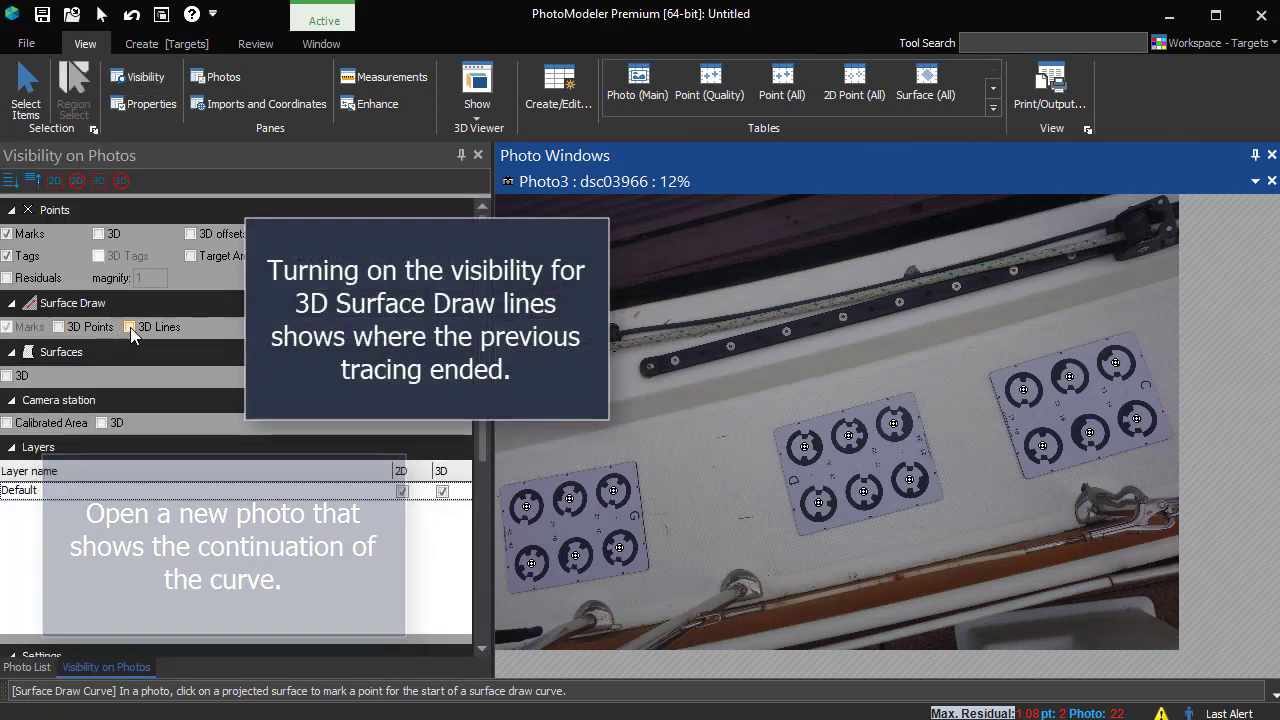
{"action": "left_click", "coordinate": [131, 327]}
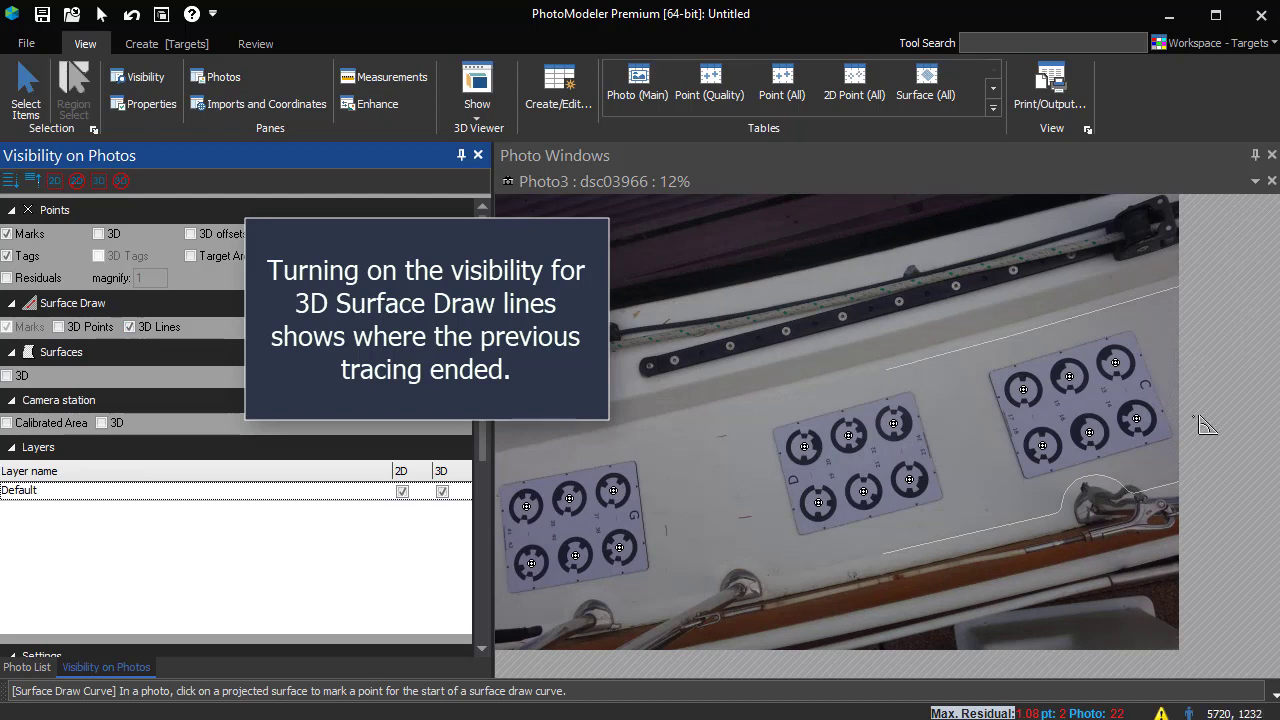
{"action": "left_click", "coordinate": [779, 185]}
{"action": "scroll", "coordinate": [872, 565], "scroll_direction": "up", "scroll_amount": 3}
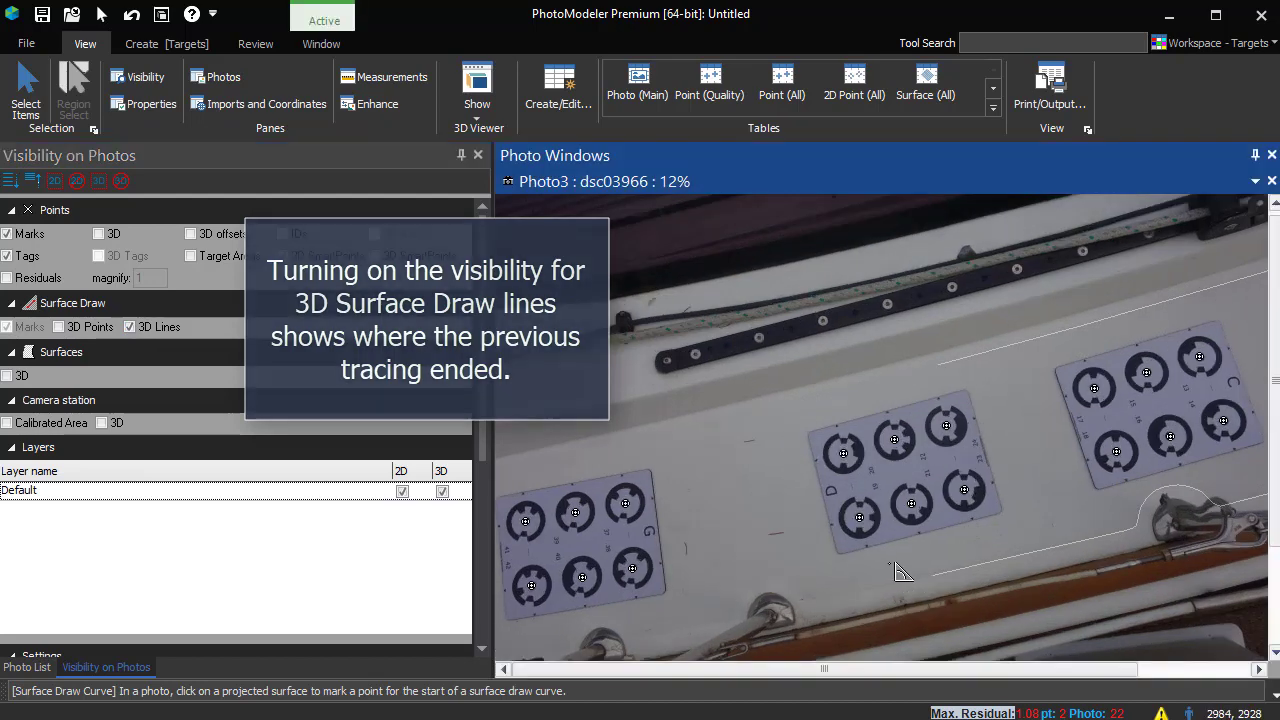
{"action": "scroll", "coordinate": [940, 580], "scroll_direction": "up", "scroll_amount": 2}
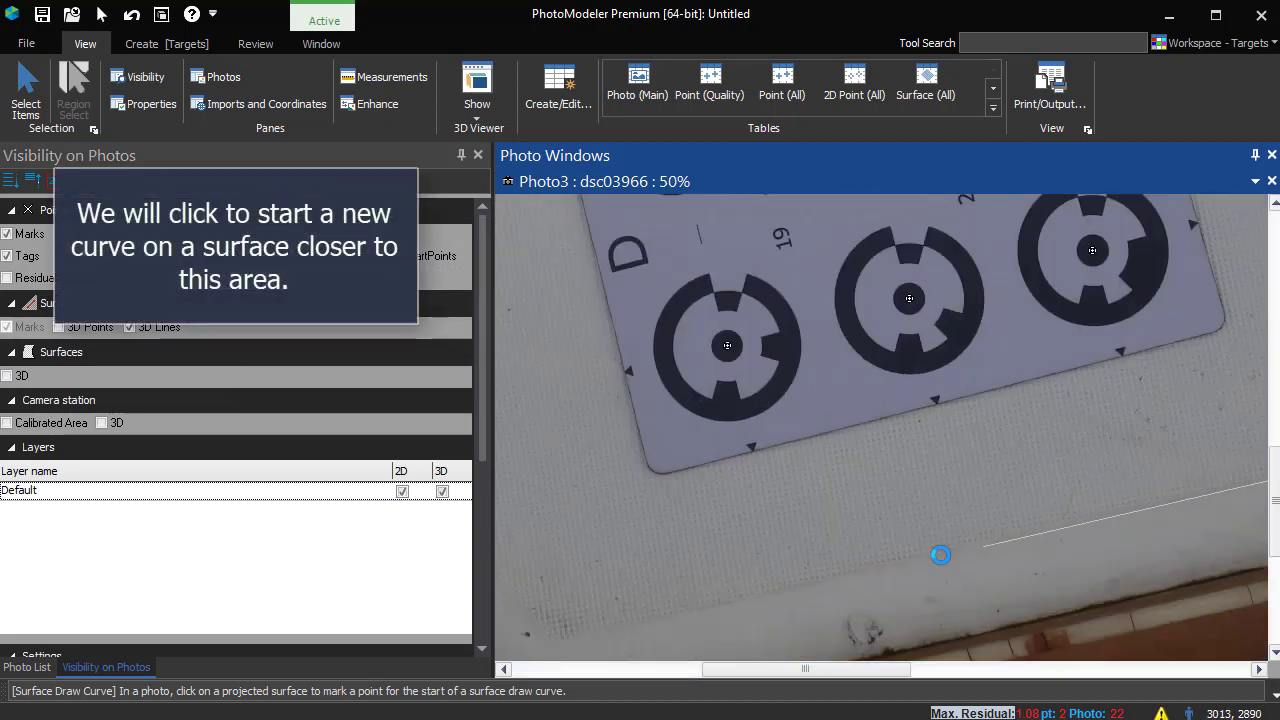
- Start a new surface curve at the earlier tracing's end, with lower-edge points and a sharp corner
{"action": "left_click", "coordinate": [940, 555]}
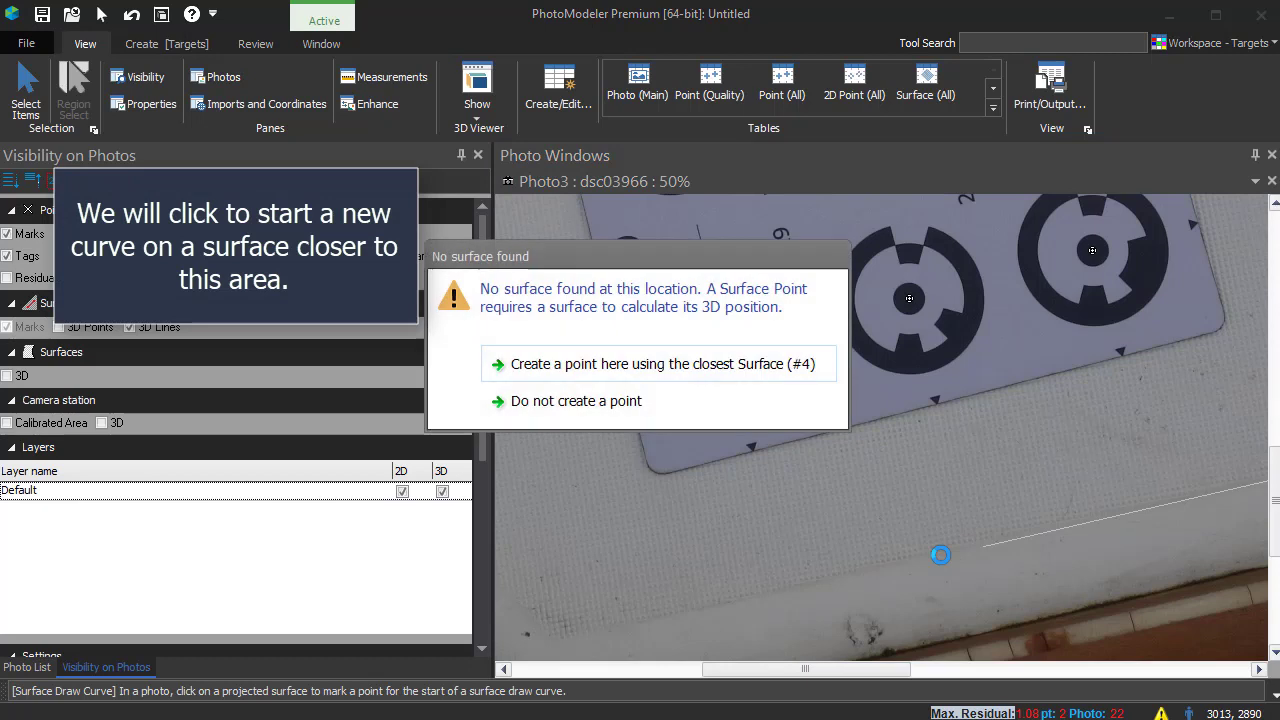
{"action": "left_click", "coordinate": [750, 370]}
{"action": "left_click", "coordinate": [817, 583]}
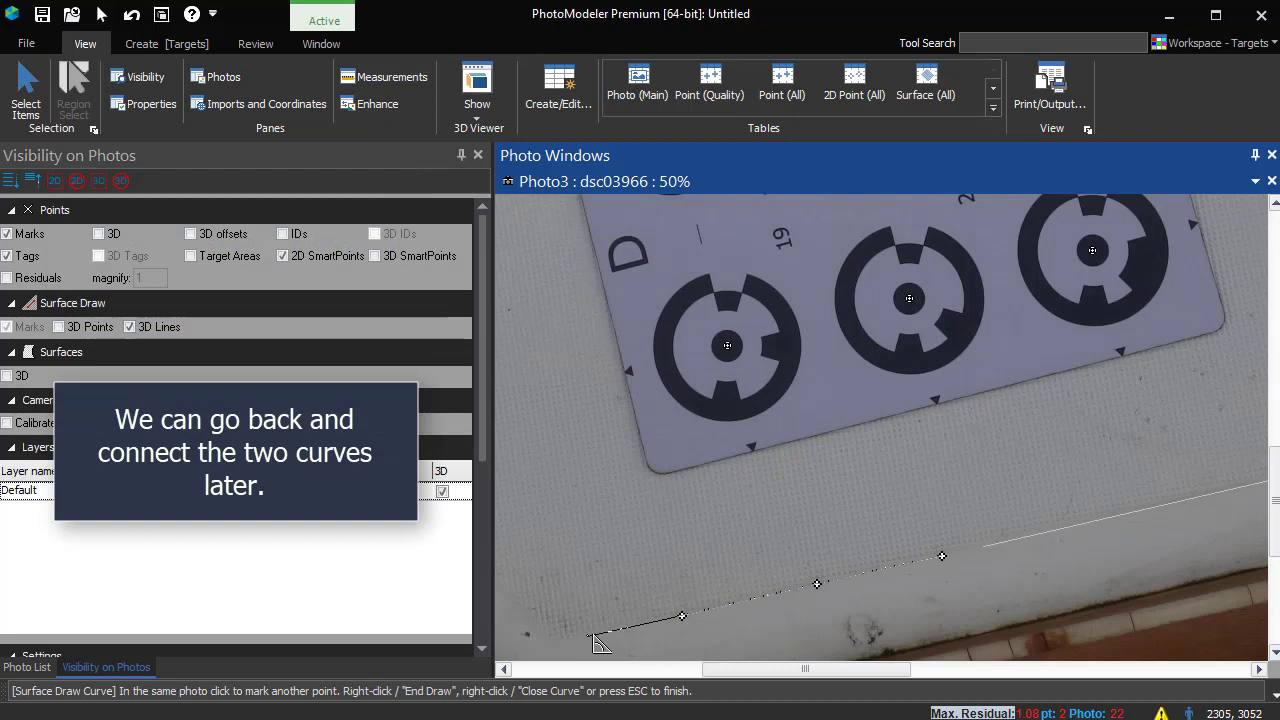
{"action": "left_click", "coordinate": [588, 635]}
{"action": "middle_click_drag", "start_coordinate": [575, 658], "coordinate": [955, 515]}
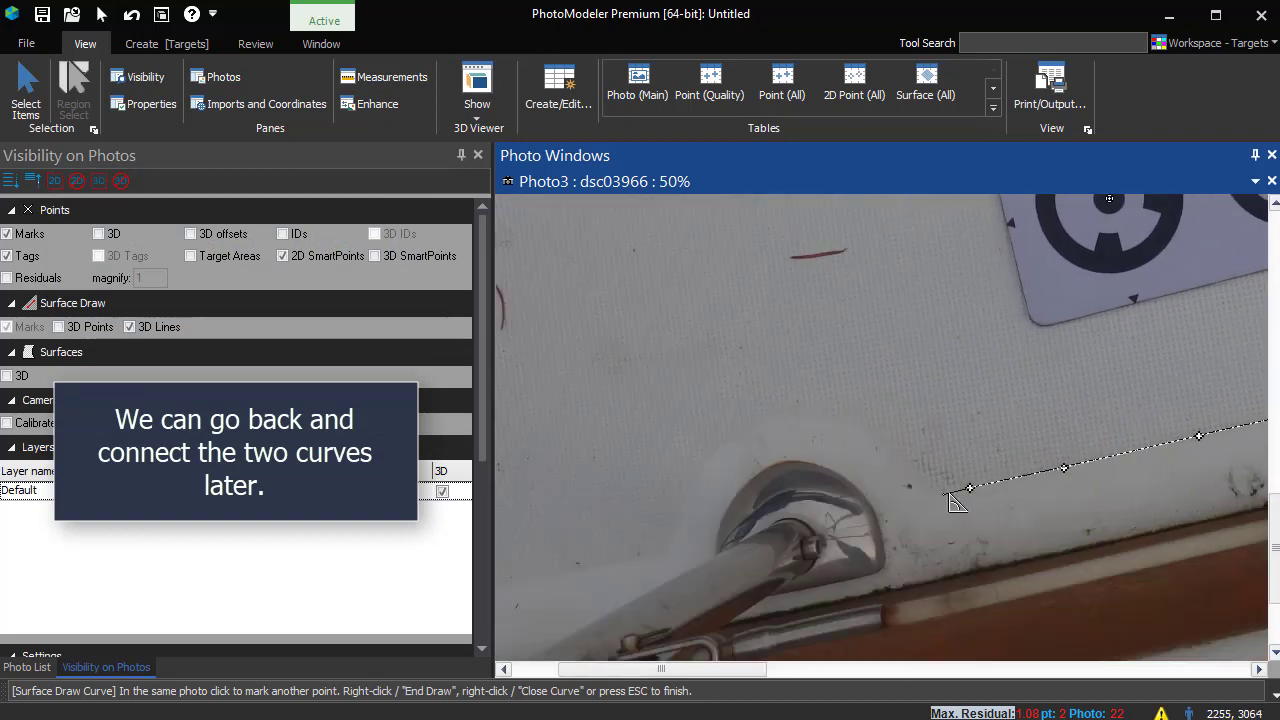
{"action": "scroll", "coordinate": [952, 491], "scroll_direction": "up", "scroll_amount": 1}
{"action": "scroll", "coordinate": [952, 491], "scroll_direction": "up", "scroll_amount": 1}
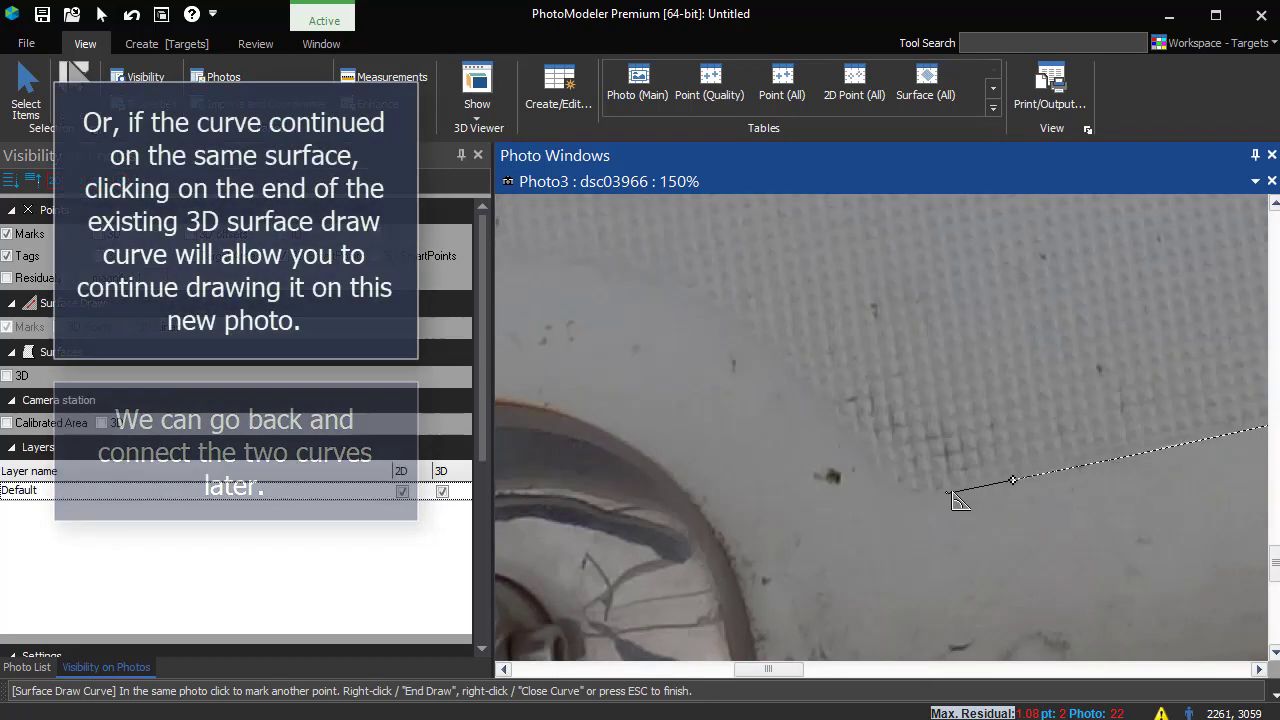
{"action": "right_click", "coordinate": [945, 490]}
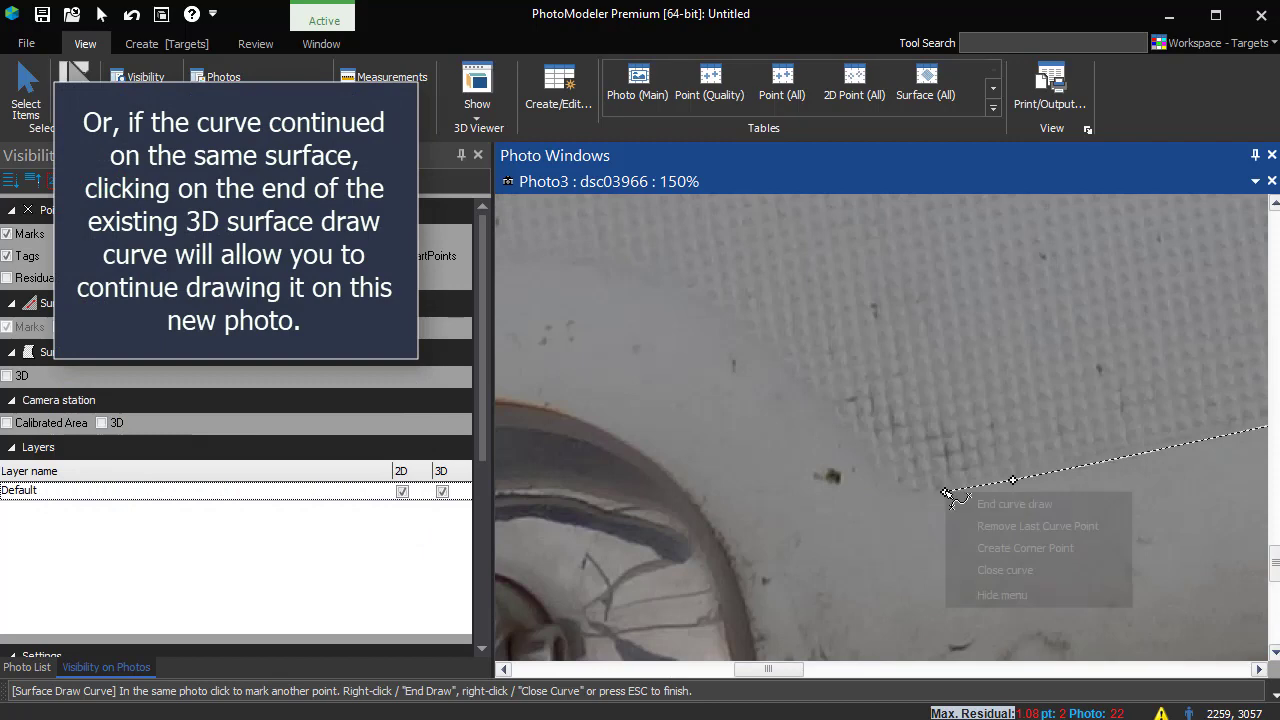
{"action": "left_click", "coordinate": [988, 546]}
- Extend the curve up the panel corner and around the round fitting
{"action": "left_click", "coordinate": [901, 485]}
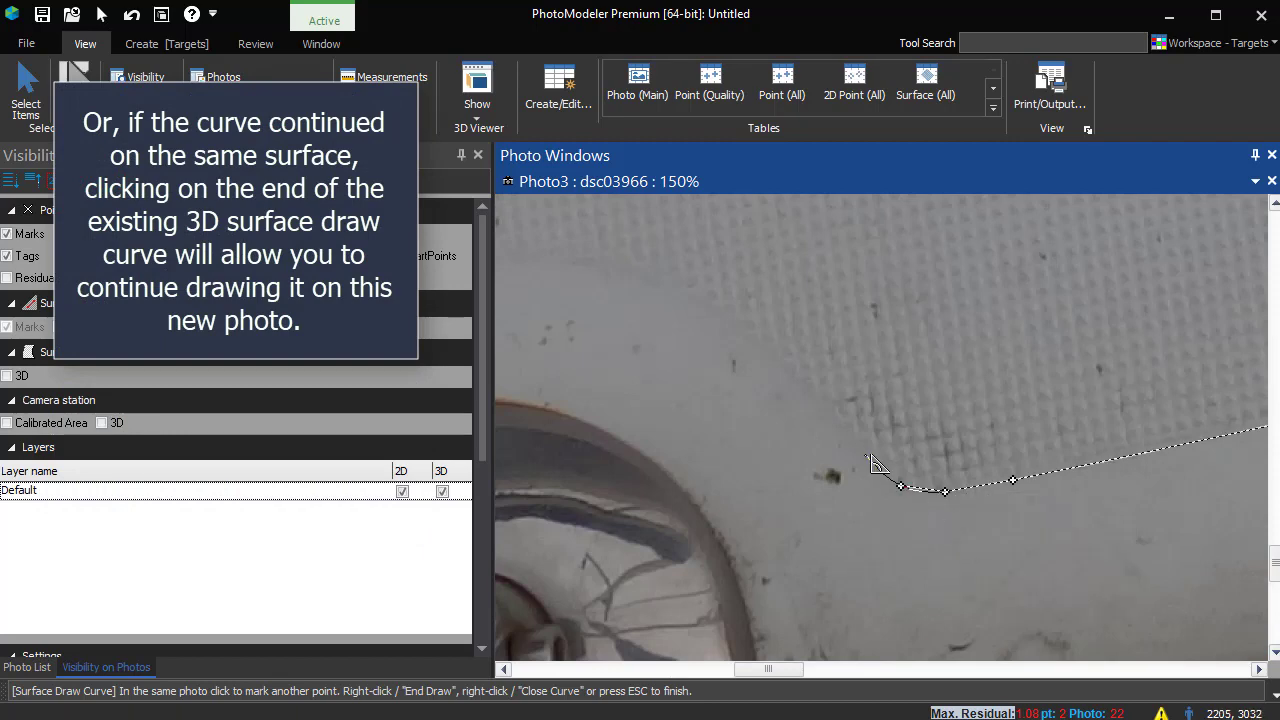
{"action": "left_click", "coordinate": [747, 333]}
{"action": "left_click", "coordinate": [600, 257]}
{"action": "left_click", "coordinate": [814, 371]}
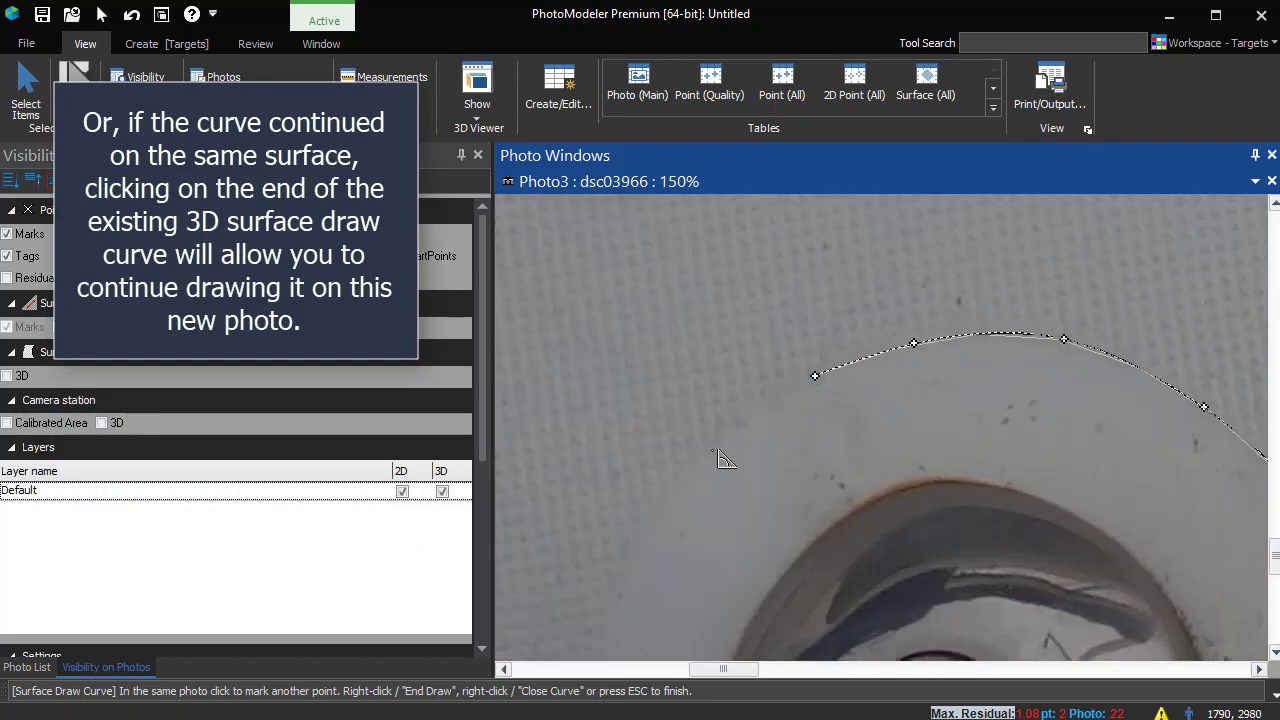
{"action": "left_click", "coordinate": [708, 443]}
{"action": "left_click", "coordinate": [646, 551]}
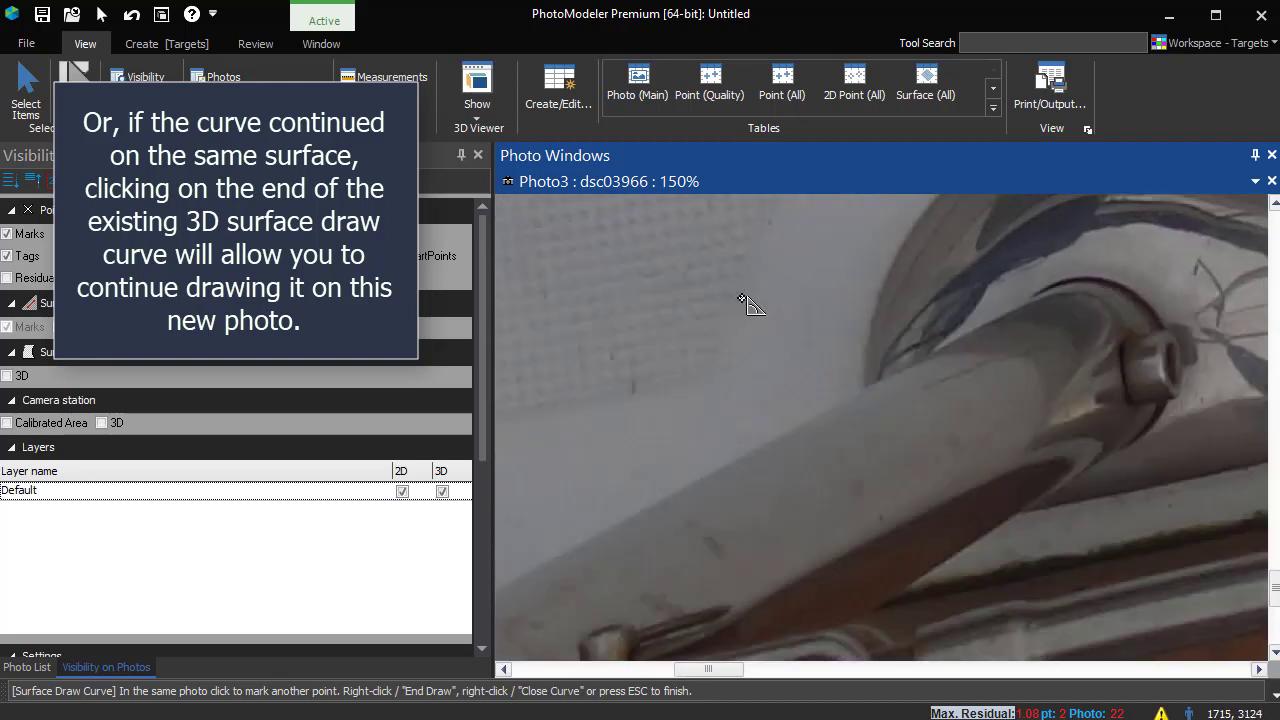
{"action": "right_click", "coordinate": [682, 384]}
{"action": "left_click", "coordinate": [737, 491]}
{"action": "scroll", "coordinate": [737, 491], "scroll_direction": "down", "scroll_amount": 3}
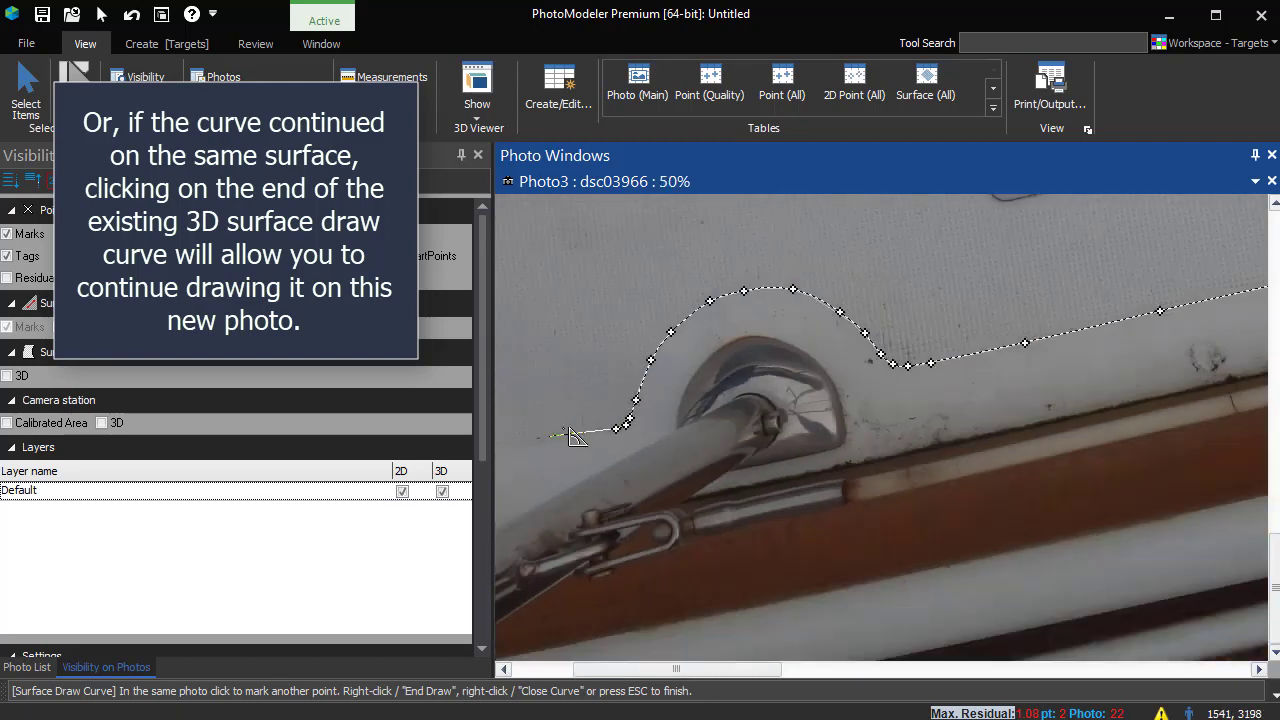
{"action": "scroll", "coordinate": [810, 498], "scroll_direction": "up", "scroll_amount": 2}
- Resume at the curve end and add points along the stanchion-base arc
{"action": "left_click", "coordinate": [791, 490]}
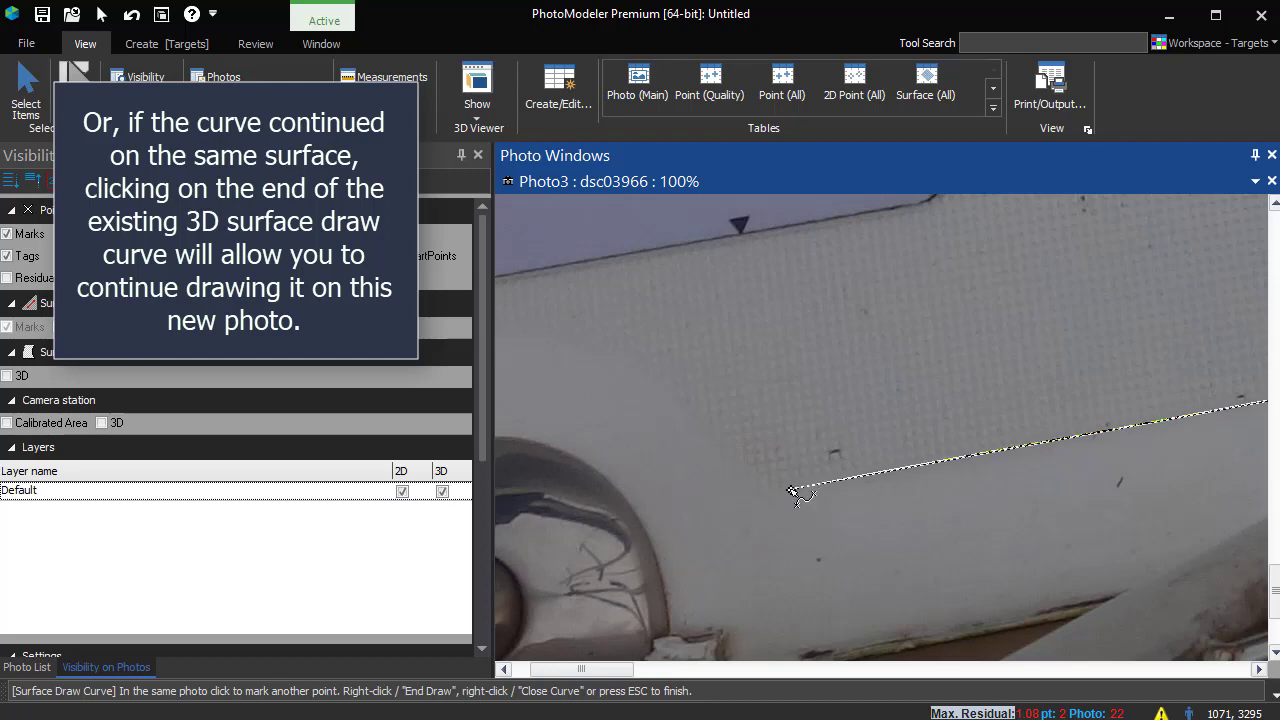
{"action": "right_click", "coordinate": [791, 490]}
{"action": "left_click", "coordinate": [835, 546]}
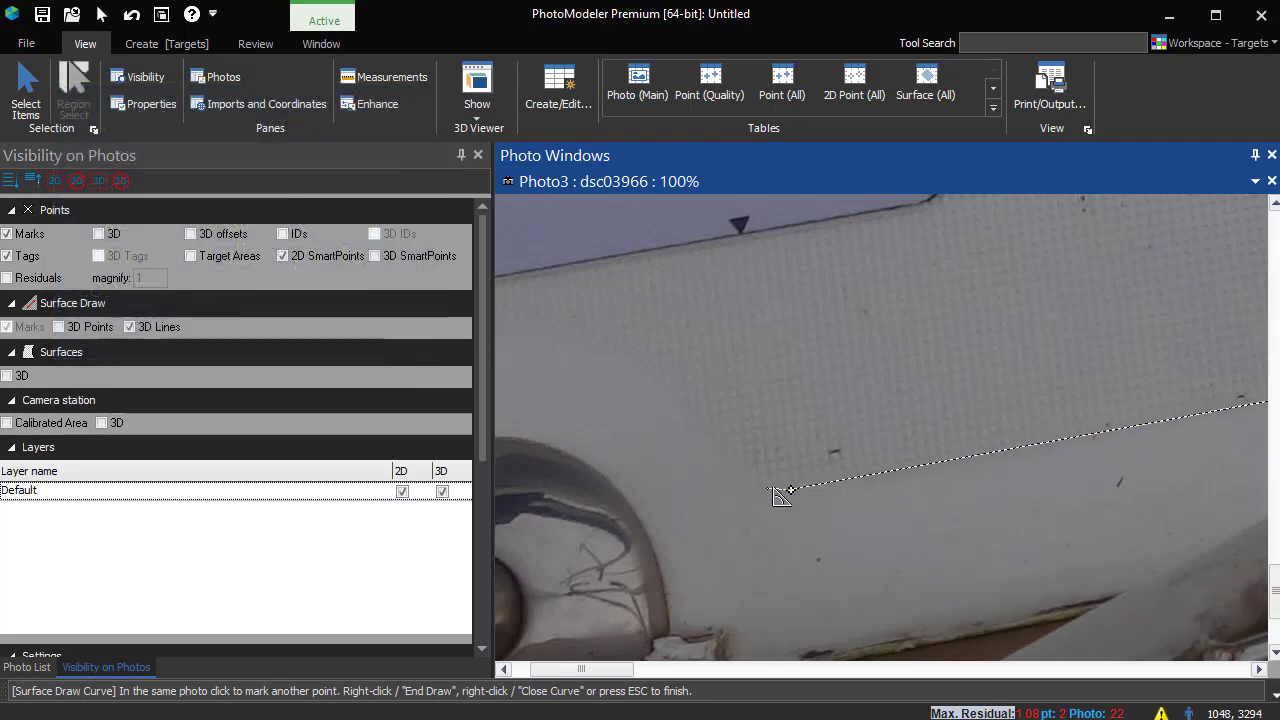
{"action": "middle_click_drag", "start_coordinate": [630, 362], "coordinate": [1025, 409]}
{"action": "left_click", "coordinate": [1017, 401]}
{"action": "left_click", "coordinate": [930, 382]}
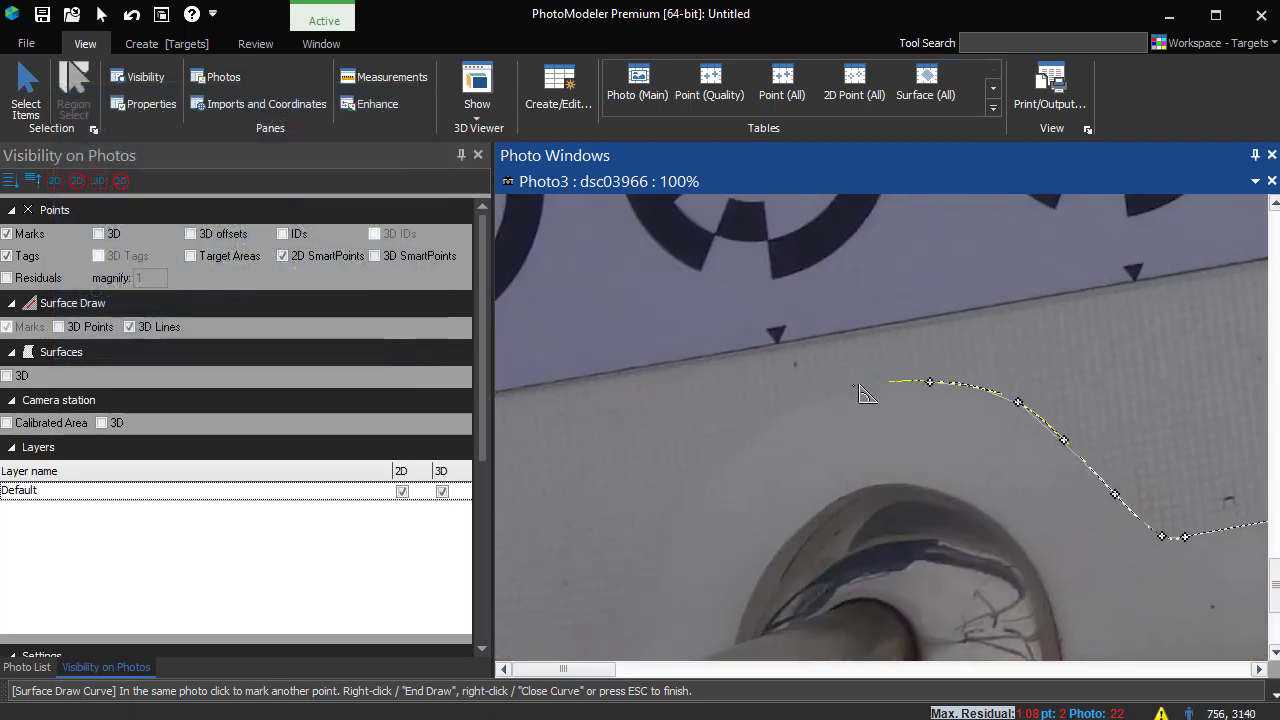
{"action": "left_click", "coordinate": [828, 398]}
{"action": "left_click", "coordinate": [746, 443]}
{"action": "left_click", "coordinate": [695, 506]}
{"action": "left_click", "coordinate": [645, 604]}
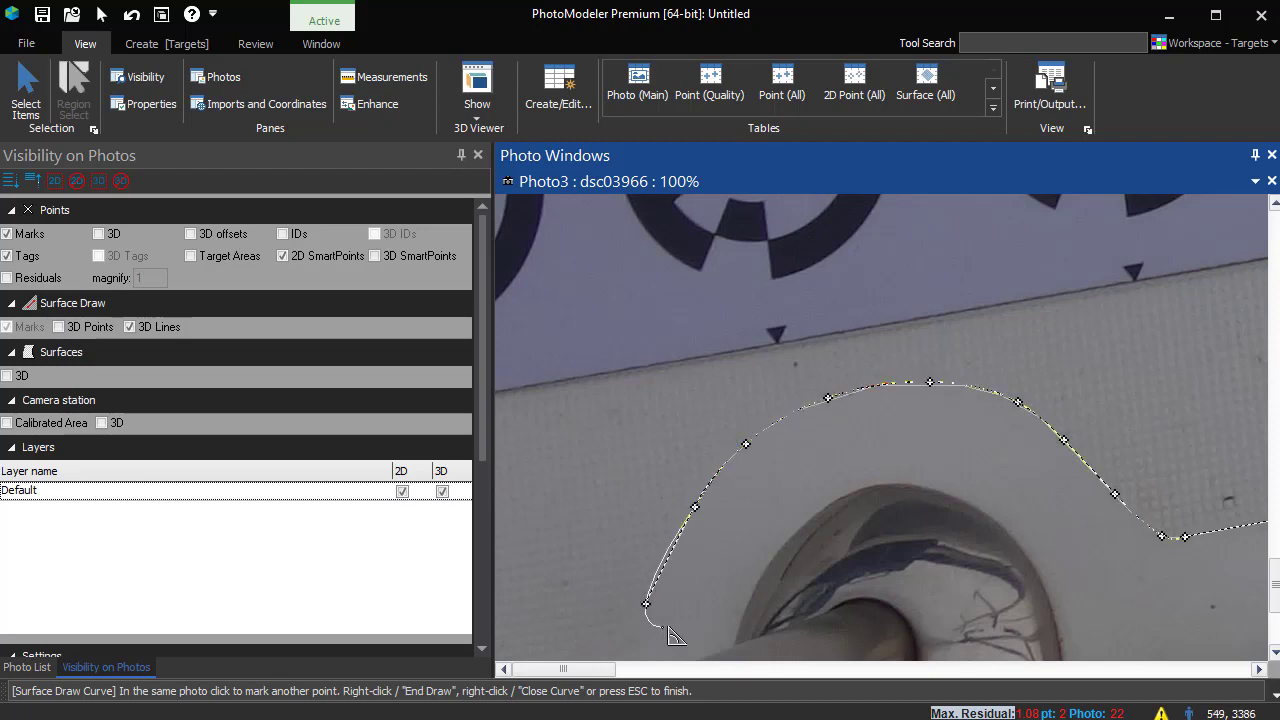
- Trace down the arc's left side, end the curve, and close the photo window
{"action": "middle_click_drag", "start_coordinate": [645, 604], "coordinate": [742, 375]}
{"action": "left_click", "coordinate": [731, 412]}
{"action": "right_click", "coordinate": [712, 428]}
{"action": "left_click", "coordinate": [755, 529]}
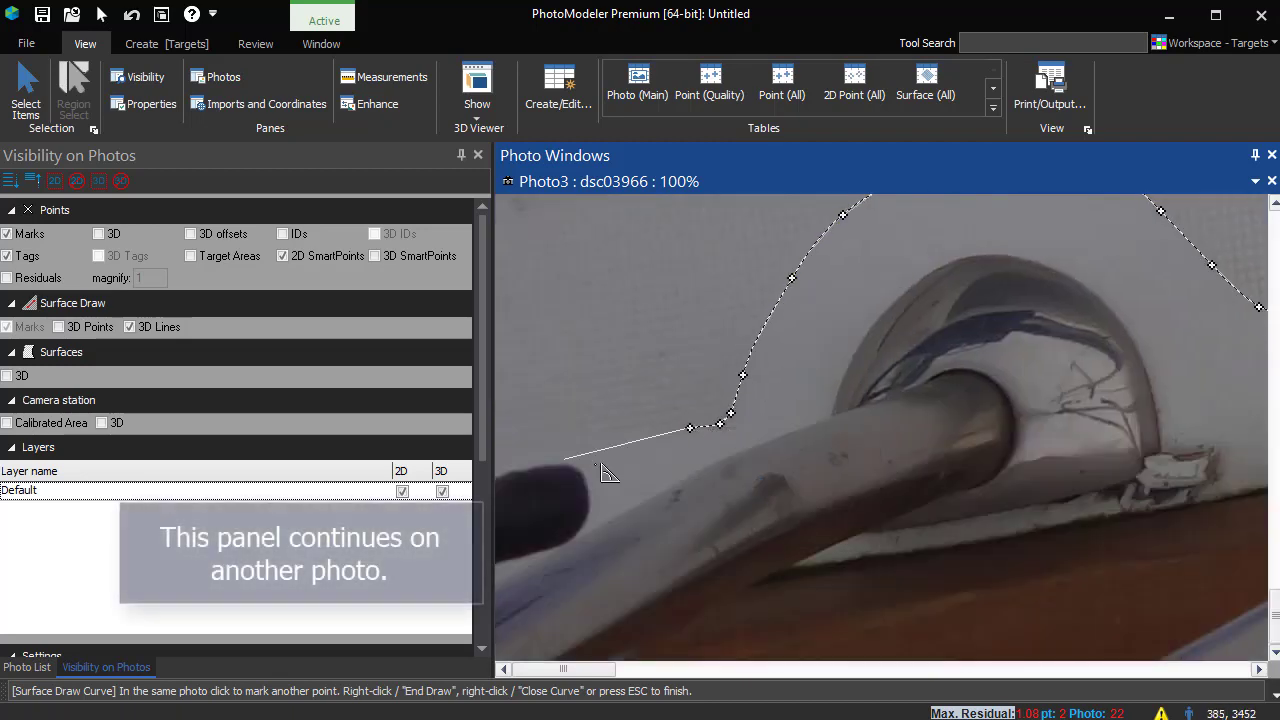
{"action": "scroll", "coordinate": [580, 480], "scroll_direction": "down", "scroll_amount": 3}
{"action": "left_click", "coordinate": [540, 606]}
{"action": "right_click", "coordinate": [560, 584]}
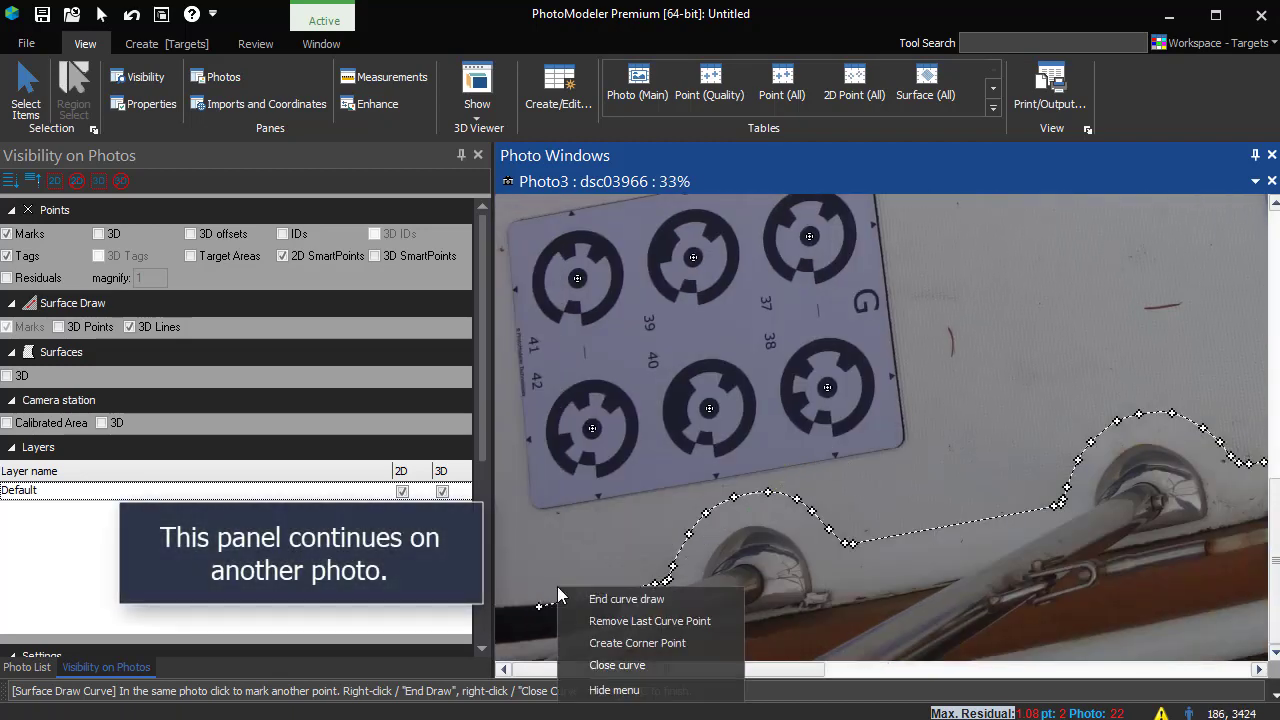
{"action": "left_click", "coordinate": [624, 598]}
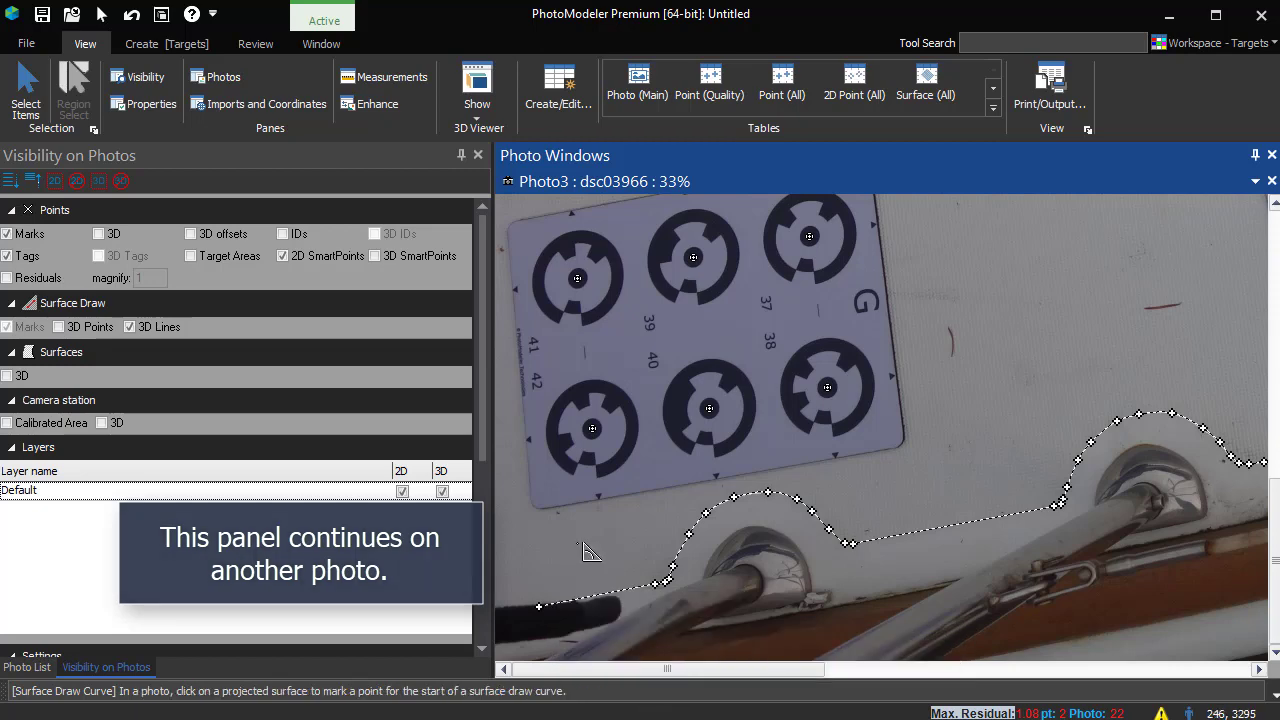
{"action": "scroll", "coordinate": [726, 452], "scroll_direction": "down", "scroll_amount": 1}
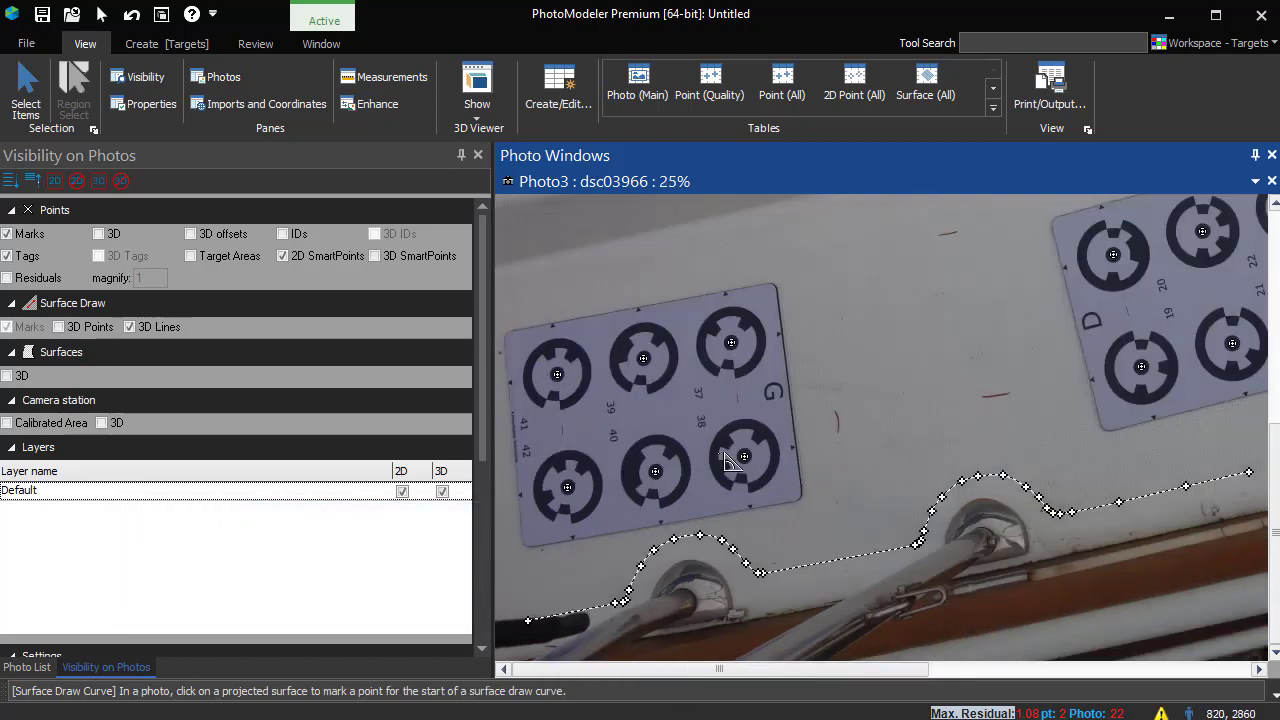
{"action": "left_click", "coordinate": [1271, 155]}
- Open photo 5 (dsc03968) and raise its gamma in the Enhance Image controls
{"action": "left_click", "coordinate": [27, 667]}
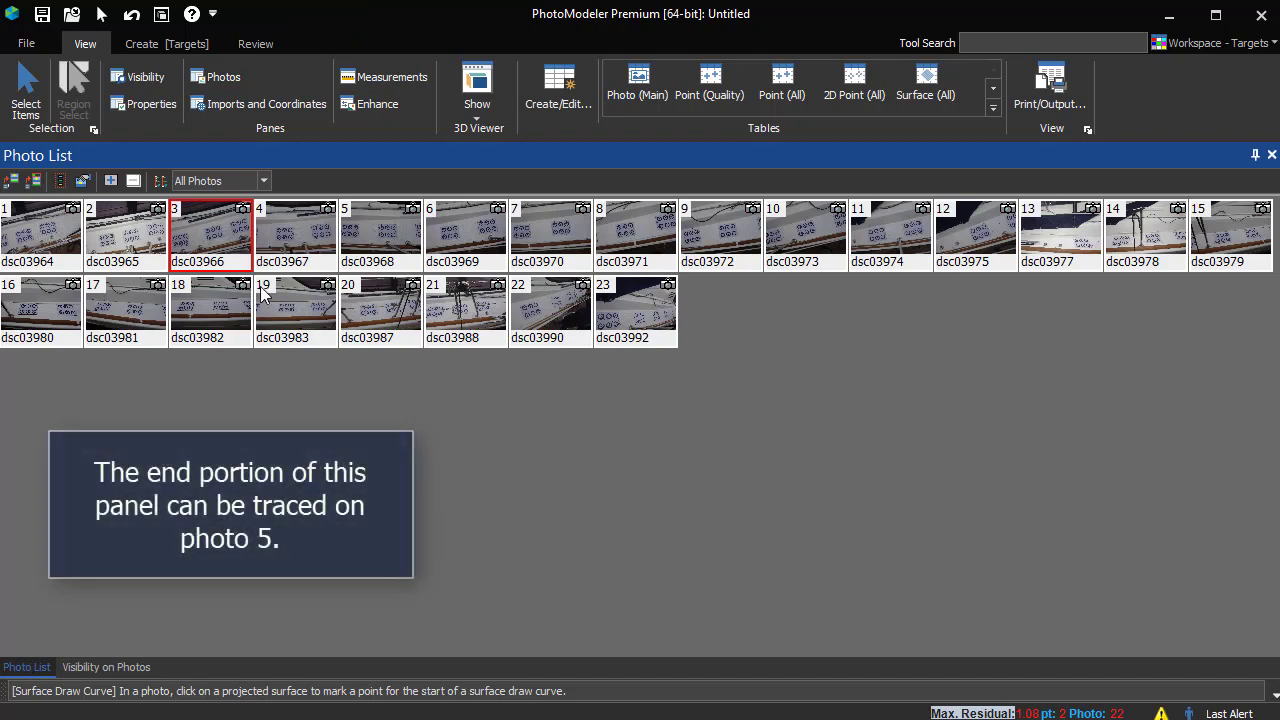
{"action": "double_click", "coordinate": [384, 224]}
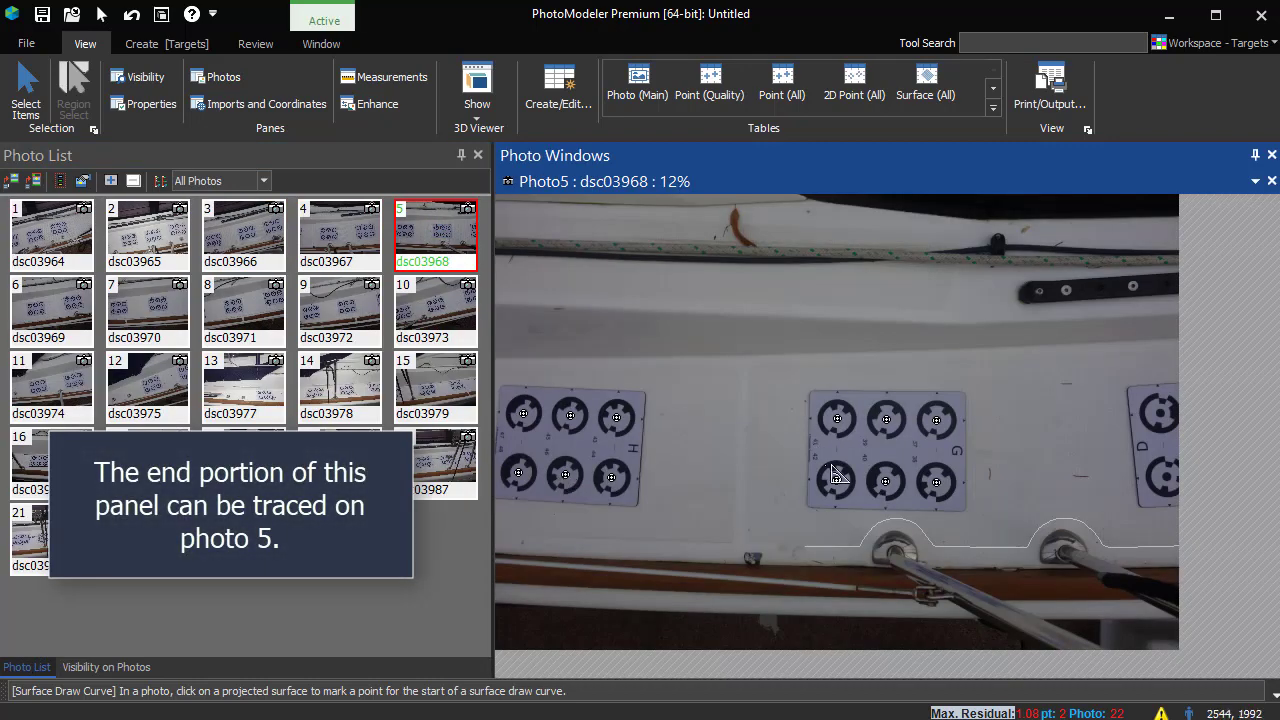
{"action": "left_click", "coordinate": [370, 104]}
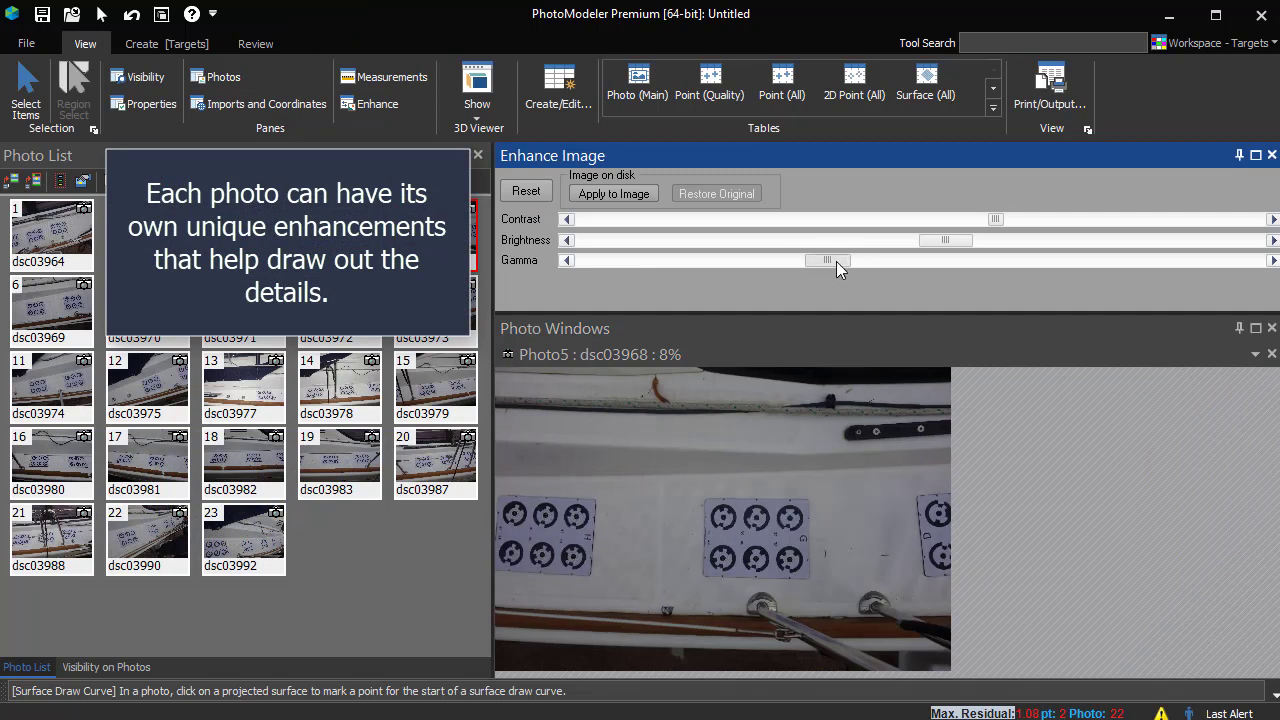
{"action": "left_click_drag", "start_coordinate": [836, 261], "coordinate": [866, 270]}
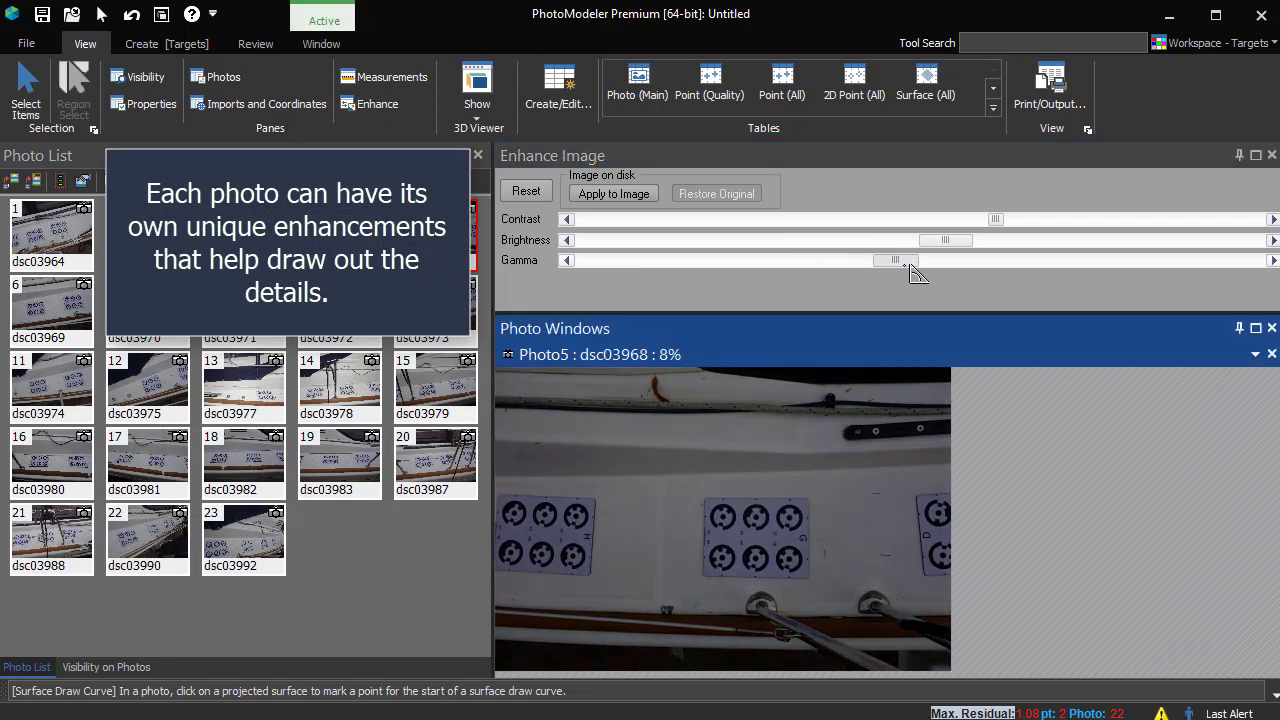
{"action": "left_click", "coordinate": [1271, 155]}
{"action": "scroll", "coordinate": [810, 522], "scroll_direction": "up", "scroll_amount": 2}
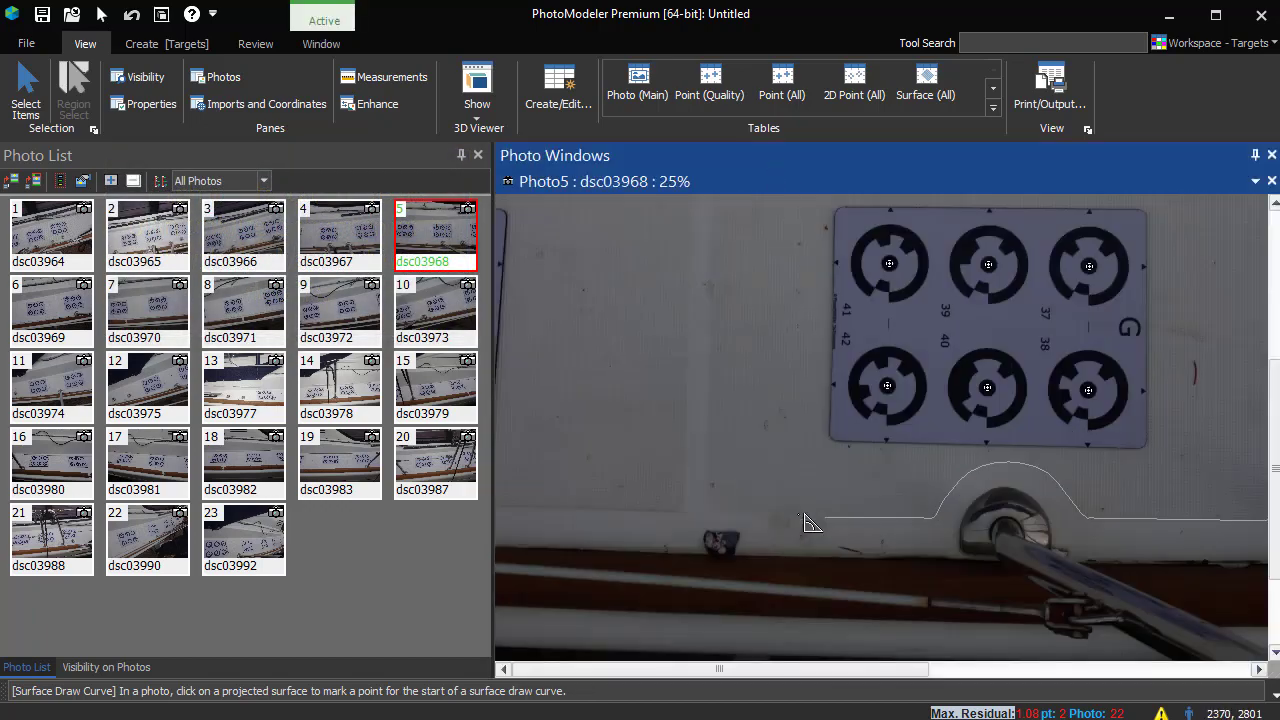
- Start a new curve on the panel edge using the closest surface and add edge points
{"action": "left_click", "coordinate": [806, 516]}
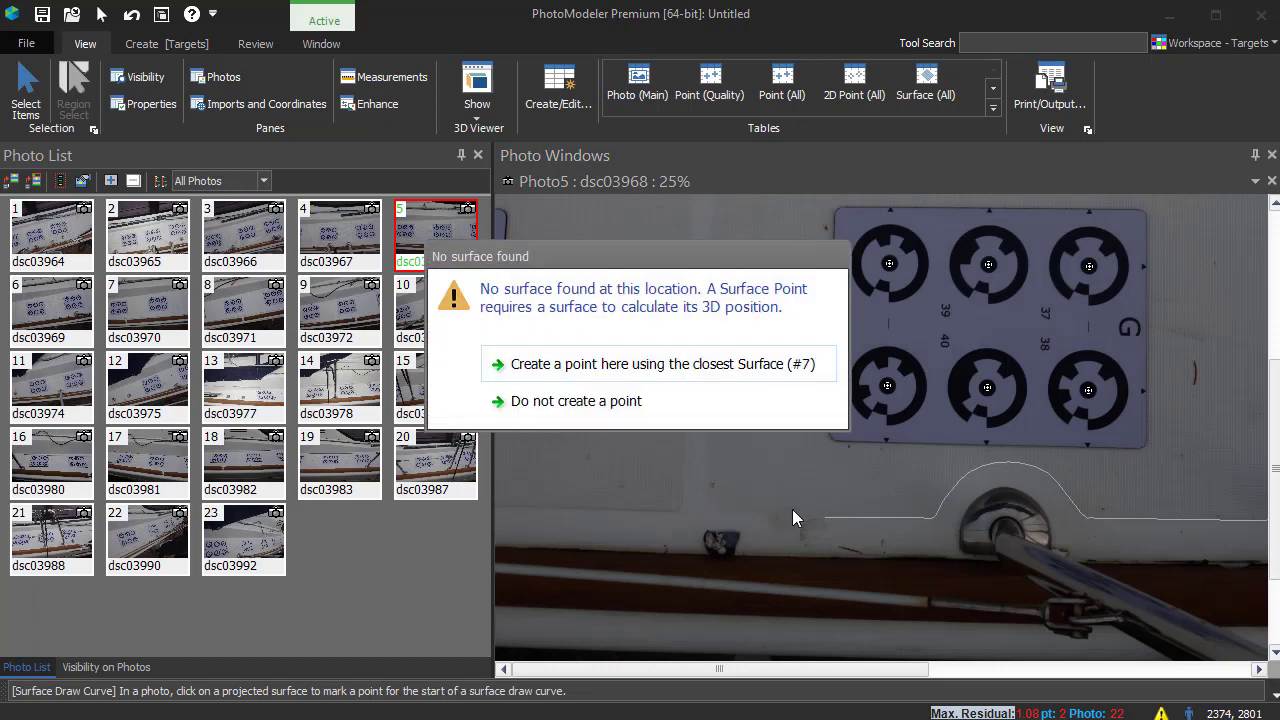
{"action": "left_click", "coordinate": [696, 368]}
{"action": "scroll", "coordinate": [740, 520], "scroll_direction": "up", "scroll_amount": 5}
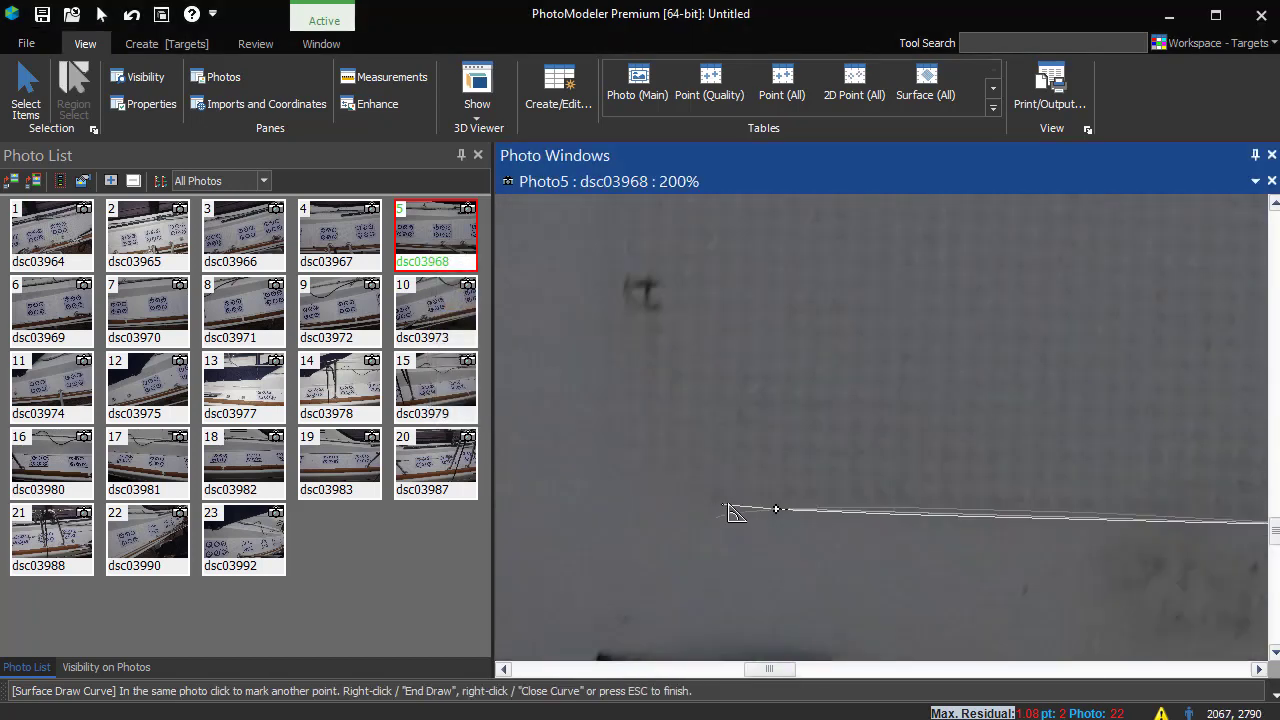
{"action": "left_click", "coordinate": [776, 509]}
{"action": "right_click", "coordinate": [774, 517]}
{"action": "left_click", "coordinate": [731, 503]}
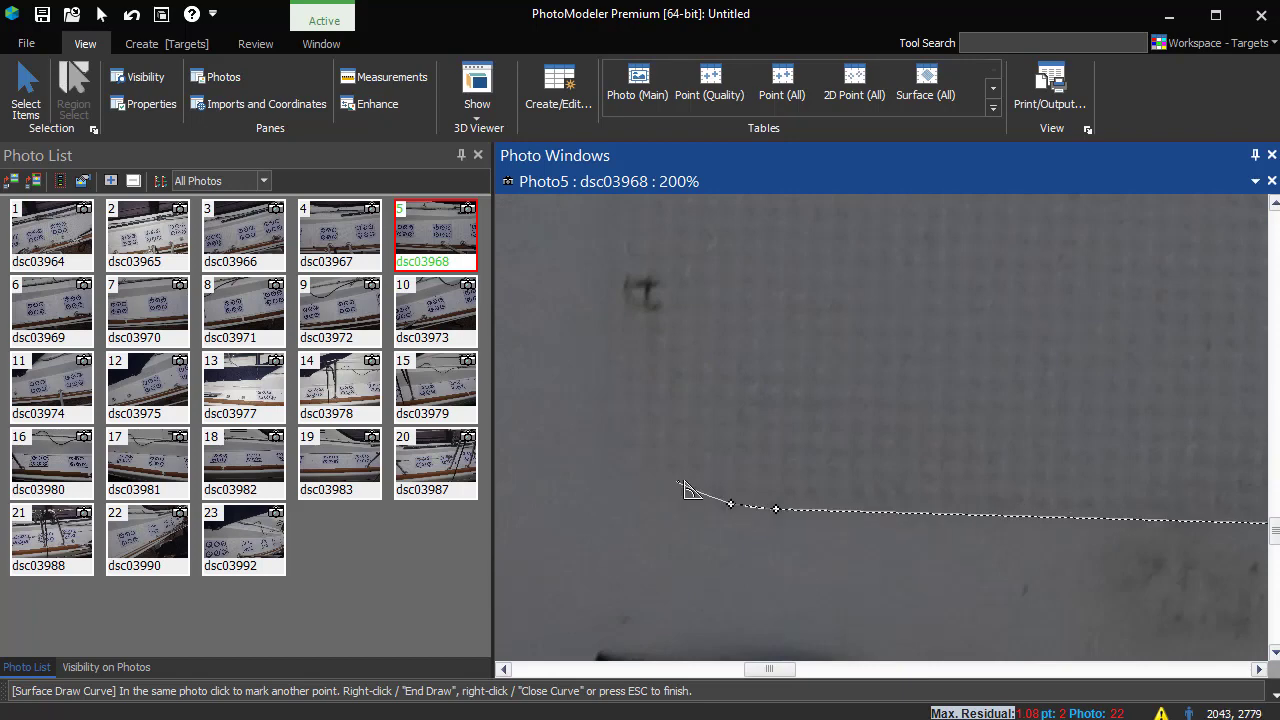
{"action": "right_click", "coordinate": [614, 377]}
{"action": "scroll", "coordinate": [640, 340], "scroll_direction": "down", "scroll_amount": 4}
{"action": "scroll", "coordinate": [670, 280], "scroll_direction": "up", "scroll_amount": 2}
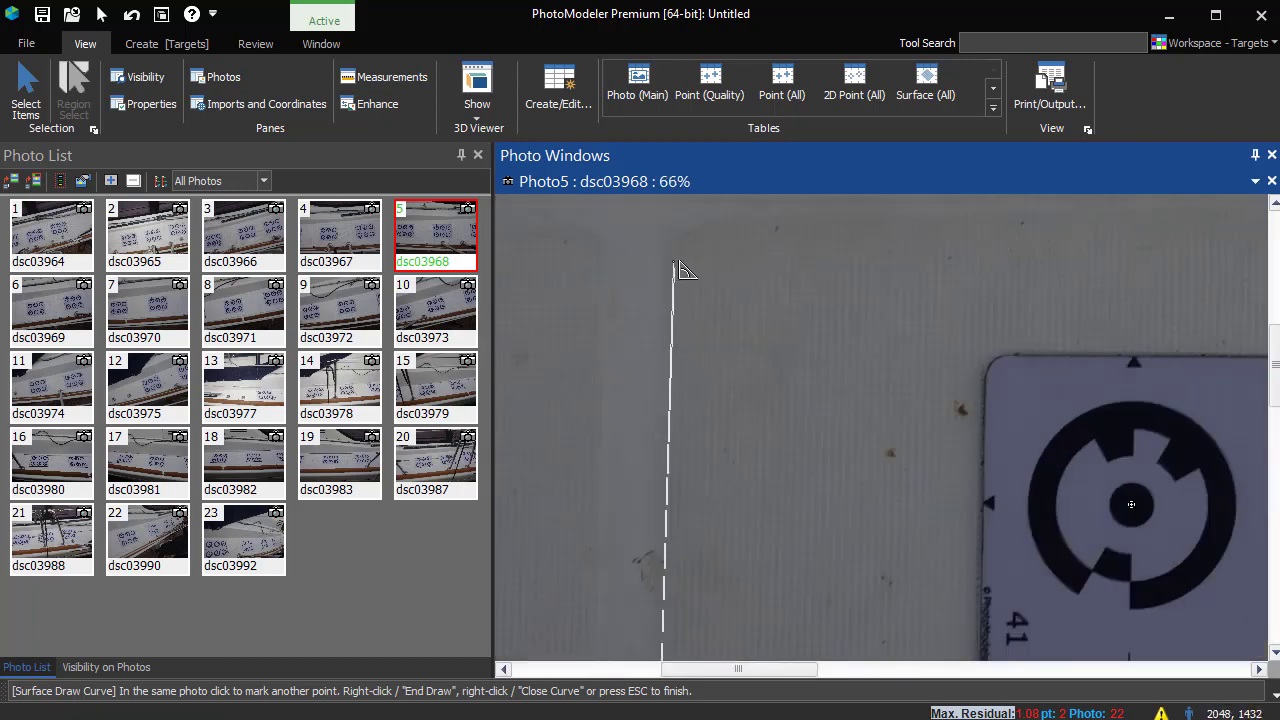
- Add a sharp corner point, continue along the top edge, and end the curve
{"action": "right_click", "coordinate": [673, 262]}
{"action": "left_click", "coordinate": [740, 318]}
{"action": "right_click", "coordinate": [748, 218]}
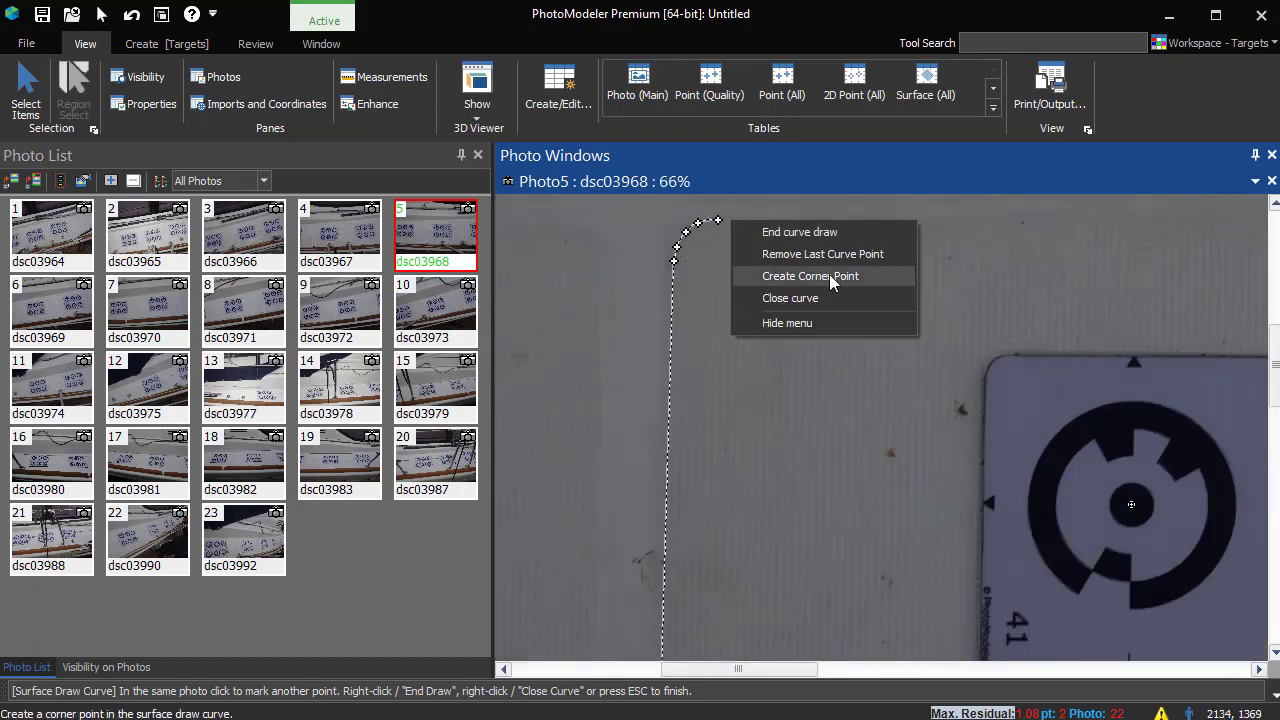
{"action": "left_click", "coordinate": [823, 277]}
{"action": "scroll", "coordinate": [606, 274], "scroll_direction": "down", "scroll_amount": 2}
{"action": "left_click", "coordinate": [834, 318]}
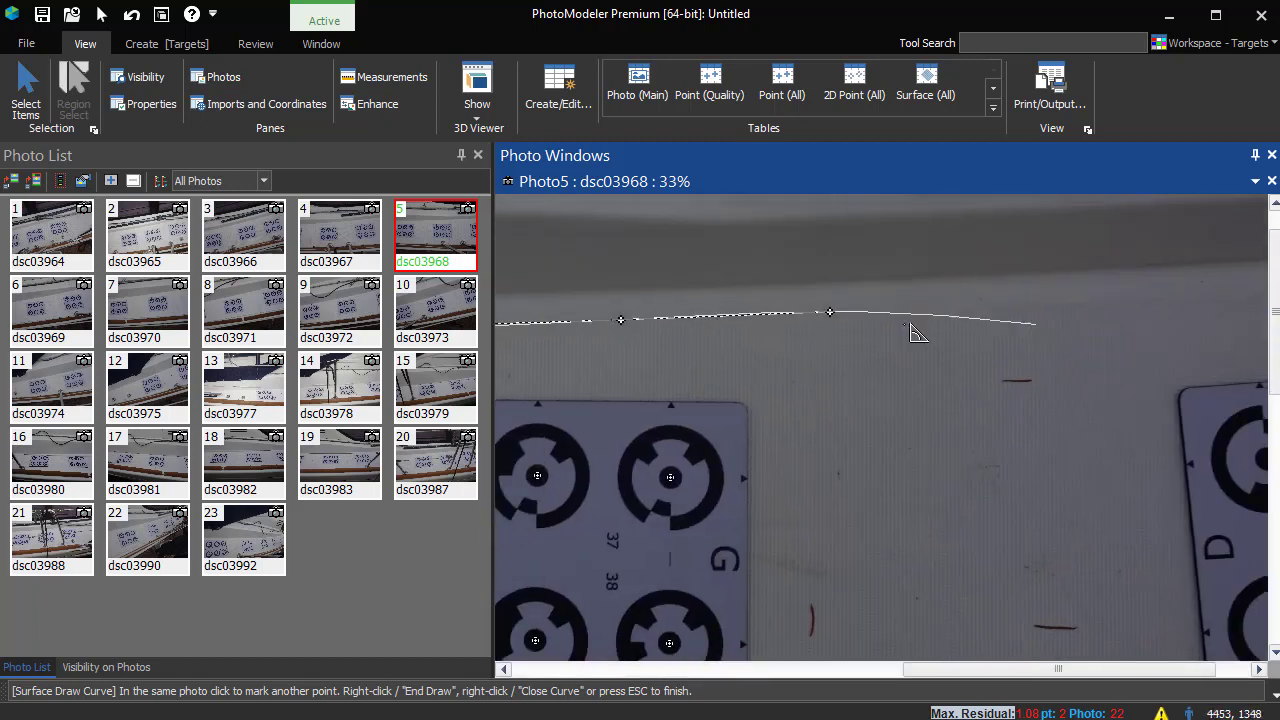
{"action": "left_click", "coordinate": [1028, 318]}
{"action": "scroll", "coordinate": [1237, 444], "scroll_direction": "down", "scroll_amount": 2}
{"action": "scroll", "coordinate": [1264, 447], "scroll_direction": "up", "scroll_amount": 2}
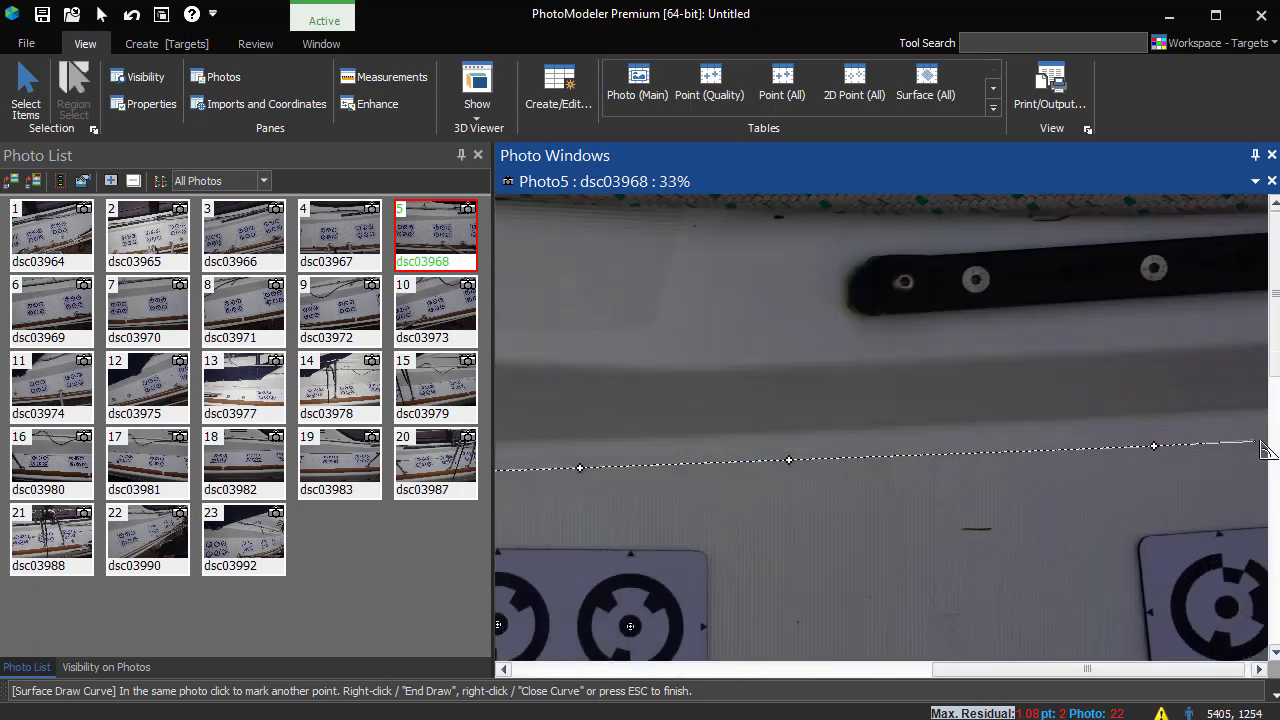
{"action": "right_click", "coordinate": [1262, 449]}
{"action": "left_click", "coordinate": [1205, 463]}
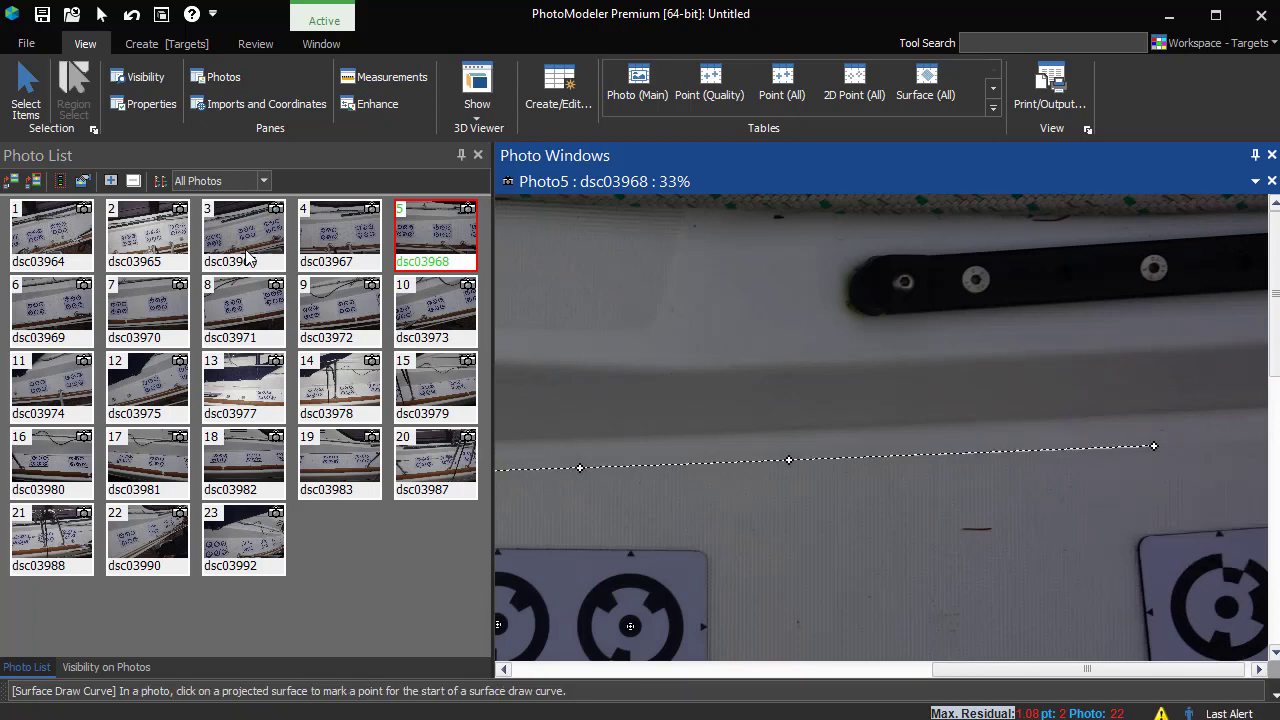
- Open photo 3 (dsc03966), close photo 5, review the curve ends, then close the photo windows
{"action": "double_click", "coordinate": [249, 259]}
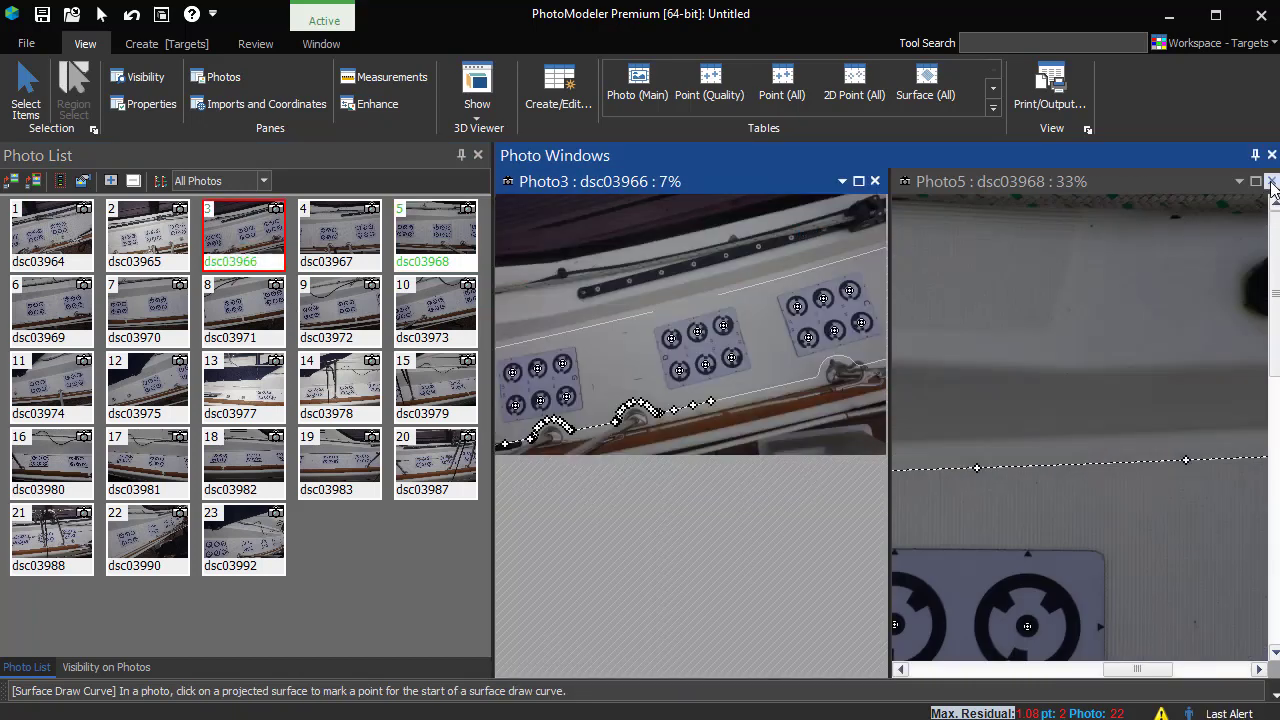
{"action": "left_click", "coordinate": [1271, 181]}
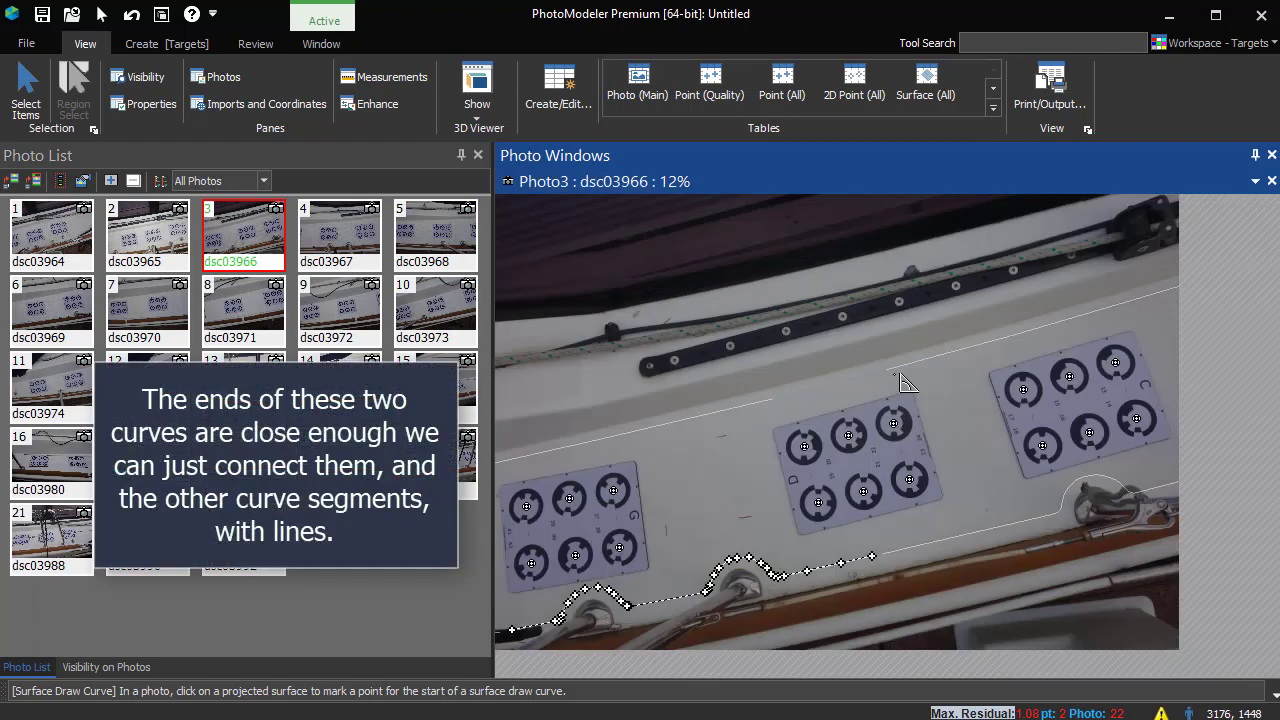
{"action": "scroll", "coordinate": [840, 395], "scroll_direction": "up", "scroll_amount": 1}
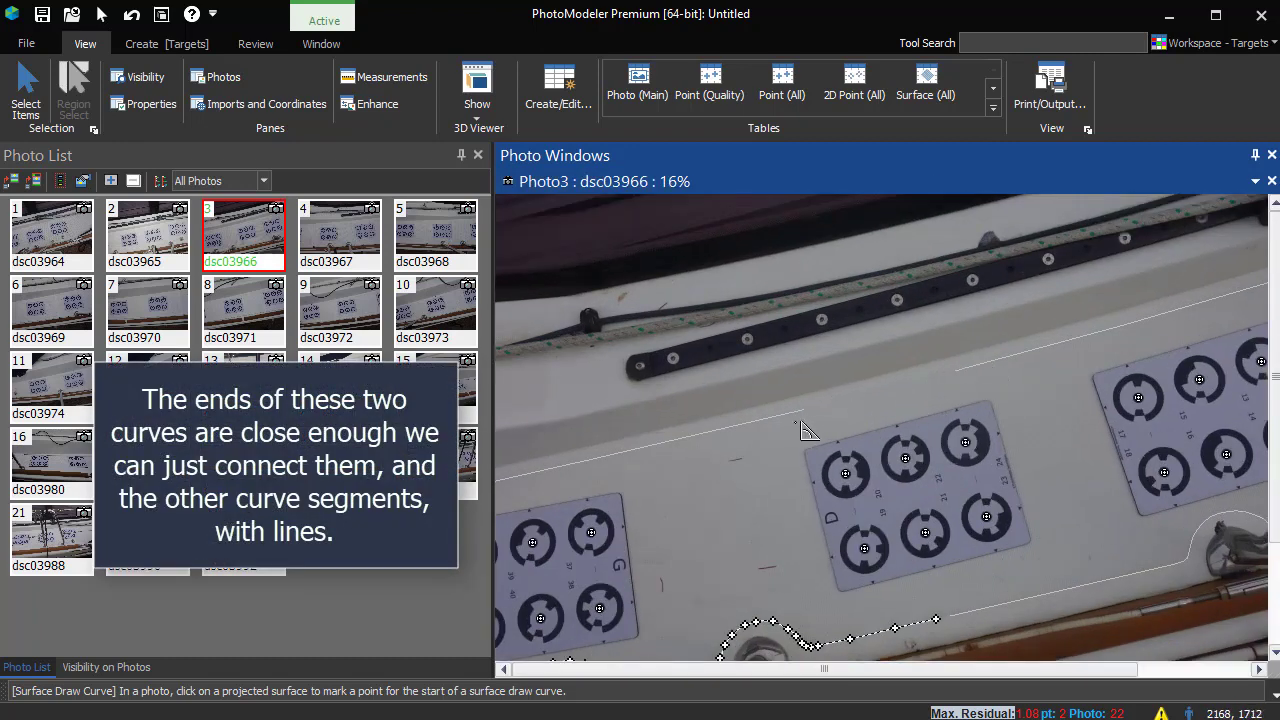
{"action": "left_click", "coordinate": [1271, 155]}
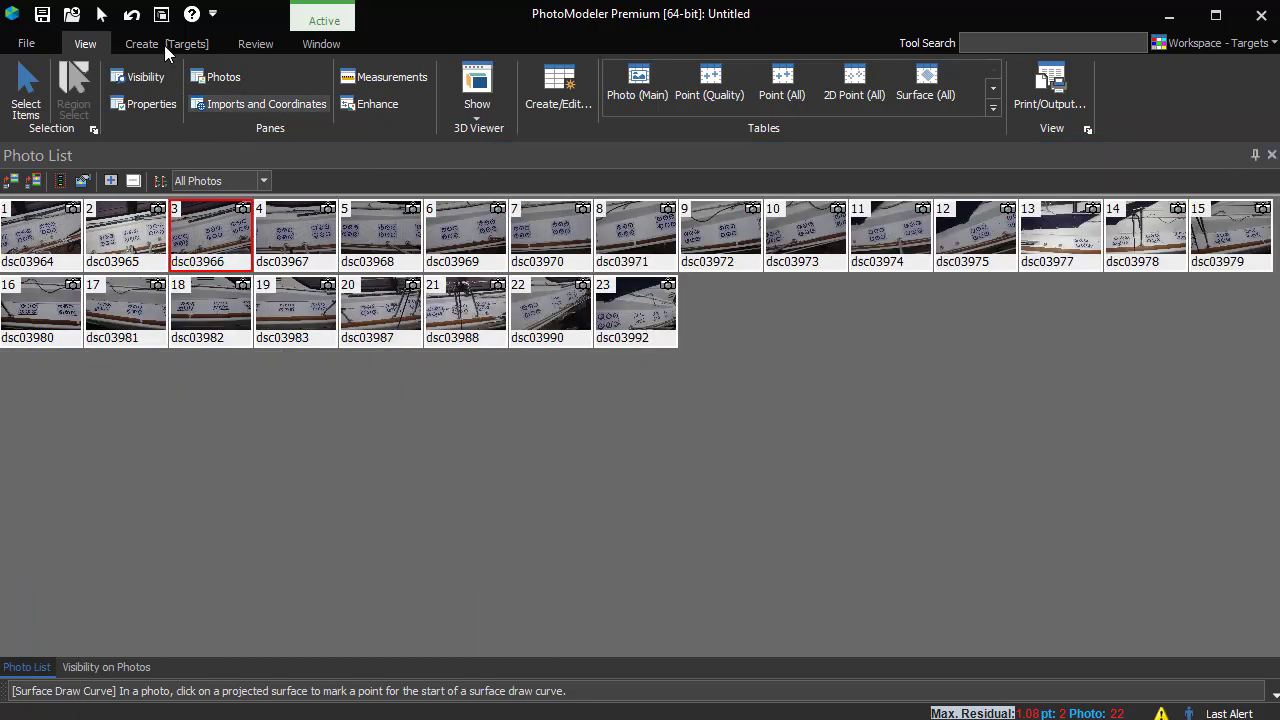
- In Line mode, draw a connecting line across the first gap in the outline
{"action": "left_click", "coordinate": [164, 44]}
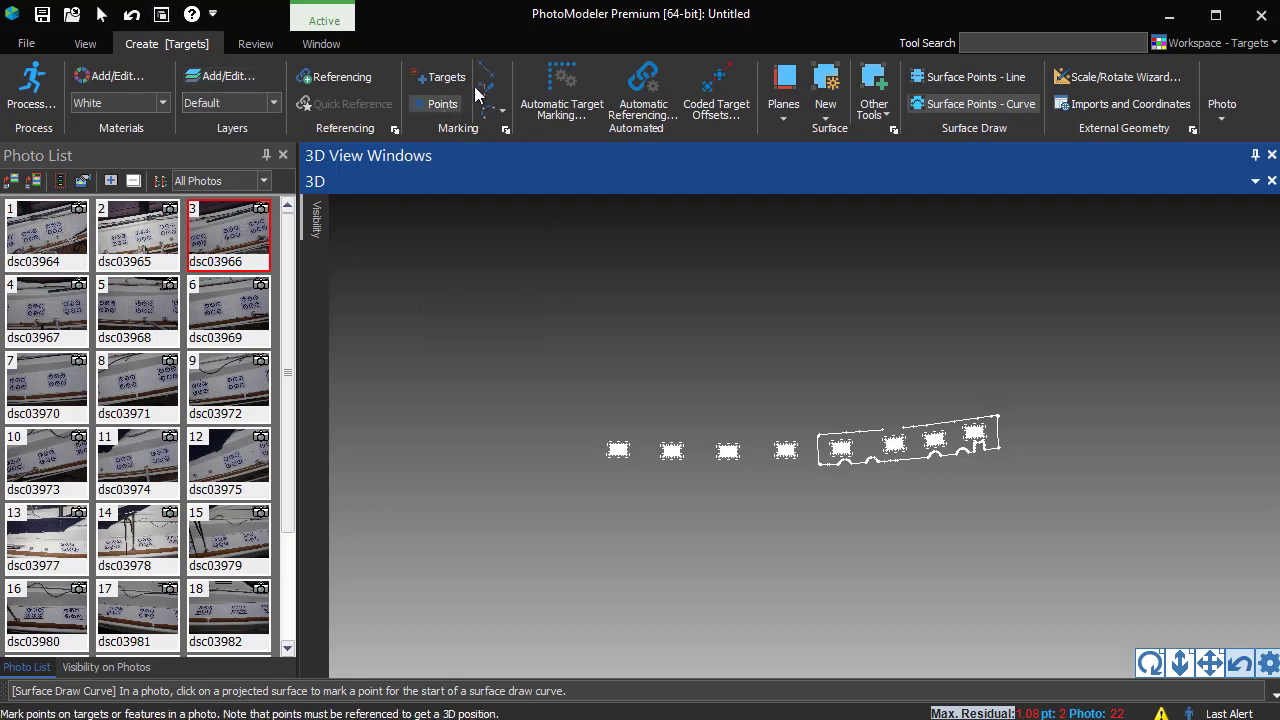
{"action": "left_click", "coordinate": [486, 78]}
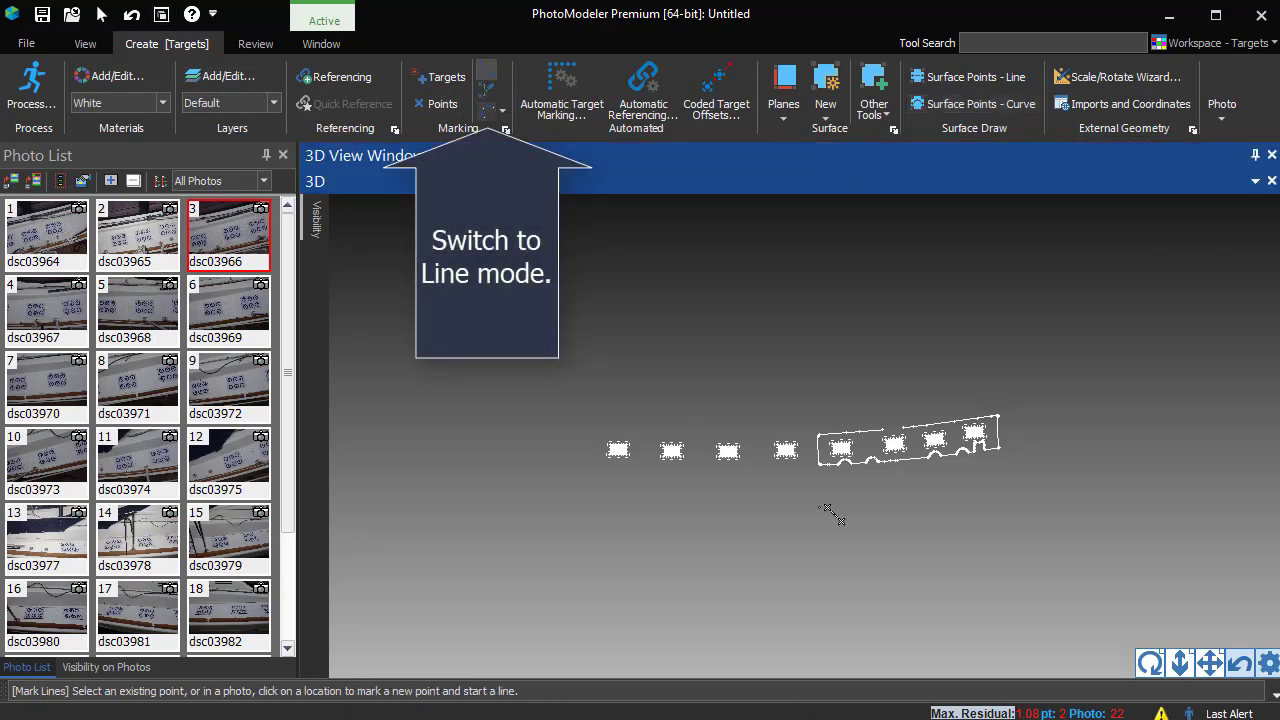
{"action": "scroll", "coordinate": [933, 440], "scroll_direction": "up", "scroll_amount": 2}
{"action": "scroll", "coordinate": [933, 440], "scroll_direction": "up", "scroll_amount": 3}
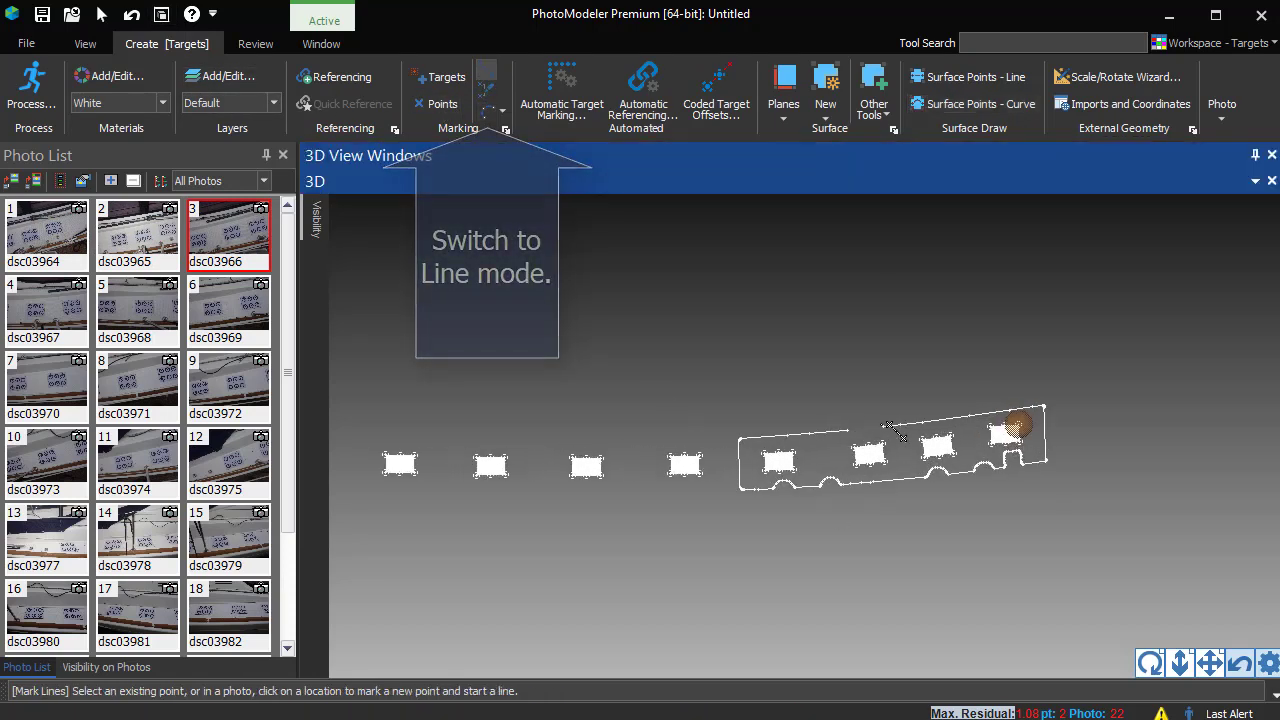
{"action": "scroll", "coordinate": [1016, 423], "scroll_direction": "up", "scroll_amount": 2}
{"action": "scroll", "coordinate": [1016, 423], "scroll_direction": "up", "scroll_amount": 2}
{"action": "scroll", "coordinate": [1016, 423], "scroll_direction": "up", "scroll_amount": 1}
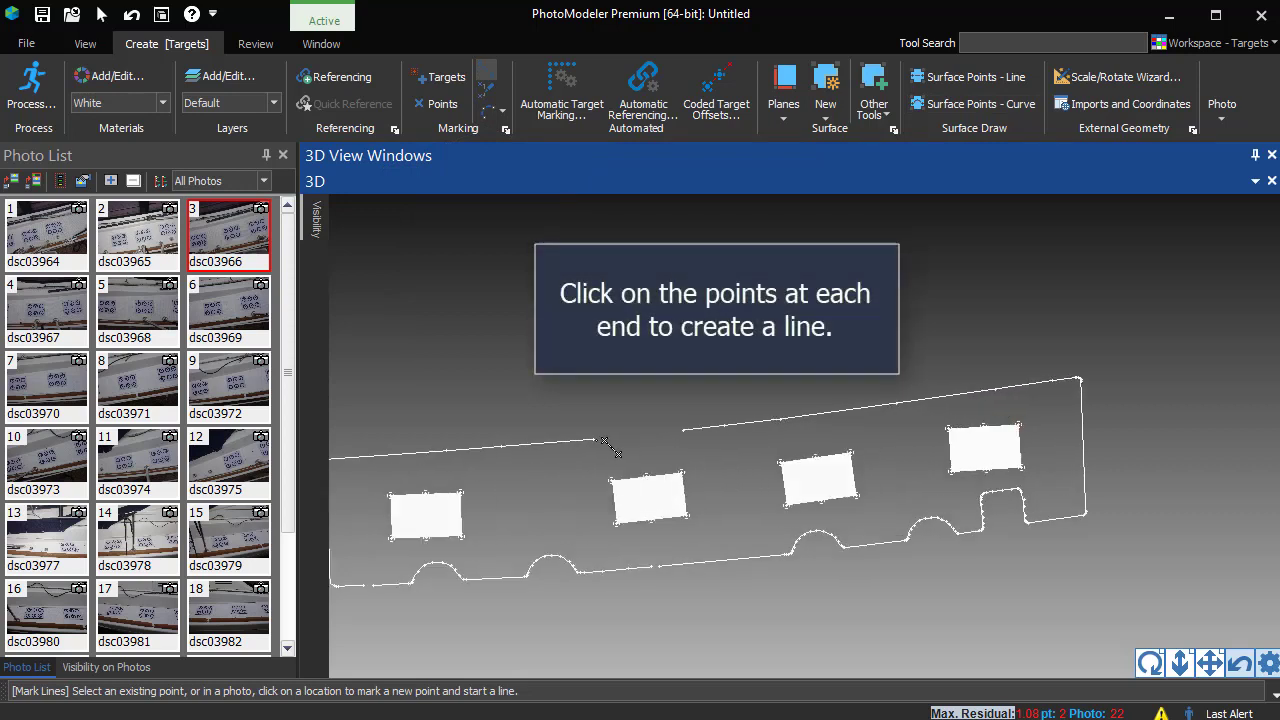
{"action": "scroll", "coordinate": [1016, 423], "scroll_direction": "up", "scroll_amount": 1}
{"action": "left_click", "coordinate": [549, 440]}
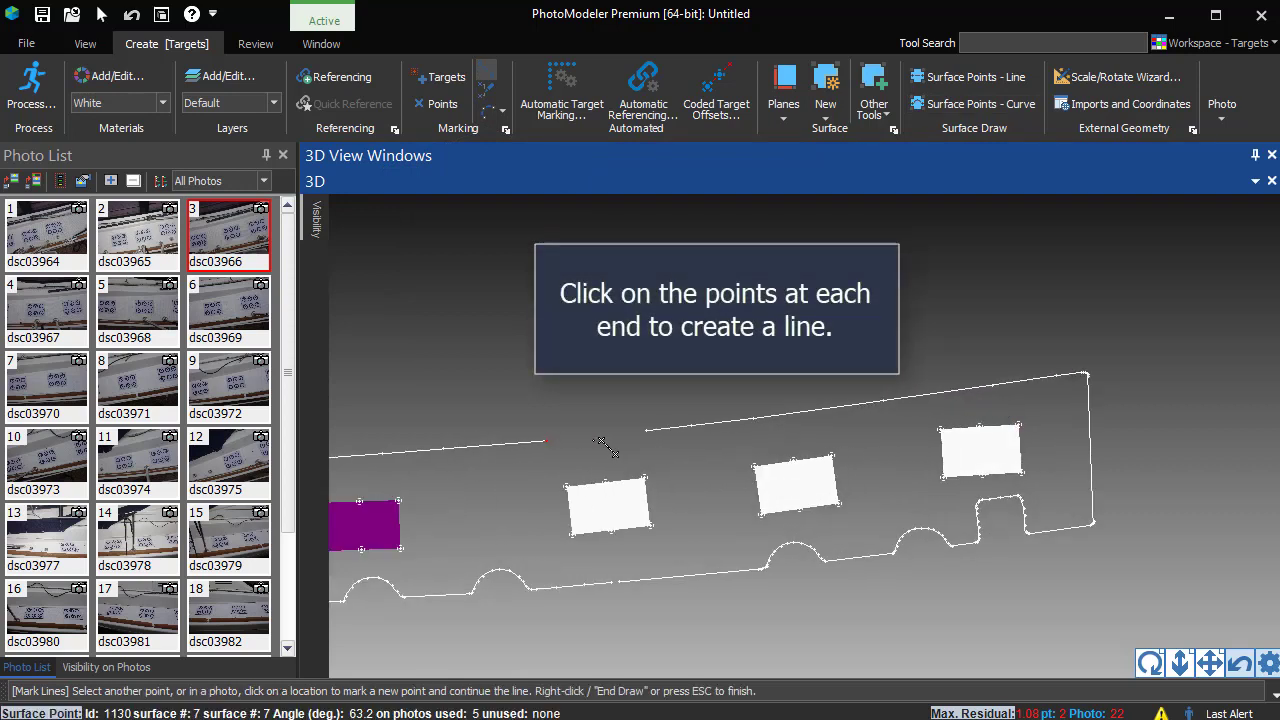
{"action": "left_click", "coordinate": [651, 431]}
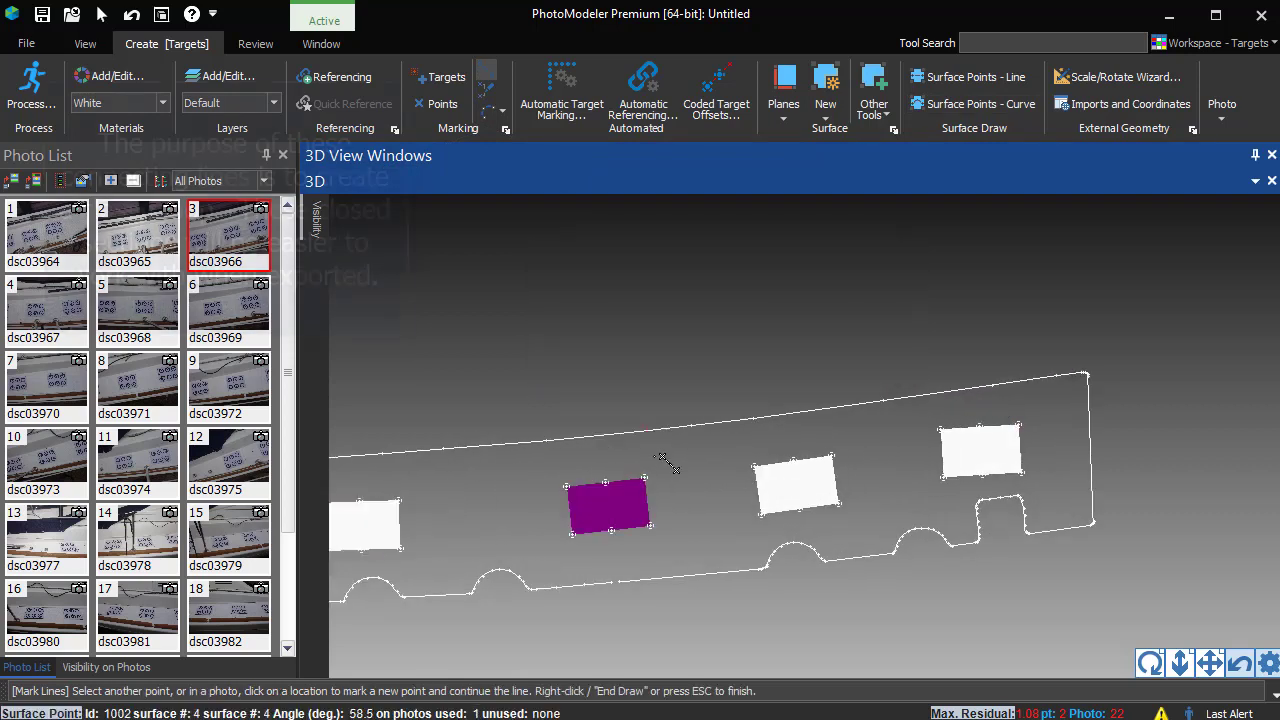
{"action": "right_click", "coordinate": [666, 464]}
{"action": "left_click", "coordinate": [717, 475]}
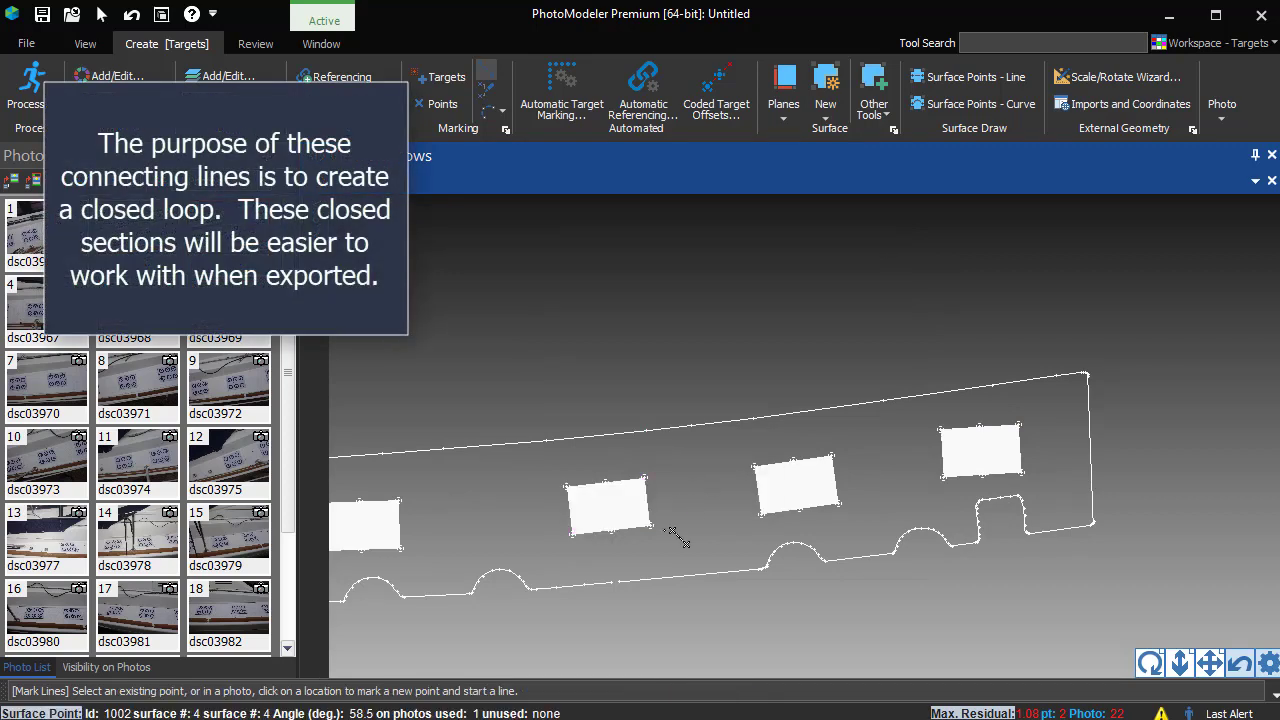
- Draw a line closing the gap in the lower outline
{"action": "scroll", "coordinate": [560, 630], "scroll_direction": "up", "scroll_amount": 1}
{"action": "scroll", "coordinate": [516, 645], "scroll_direction": "up", "scroll_amount": 1}
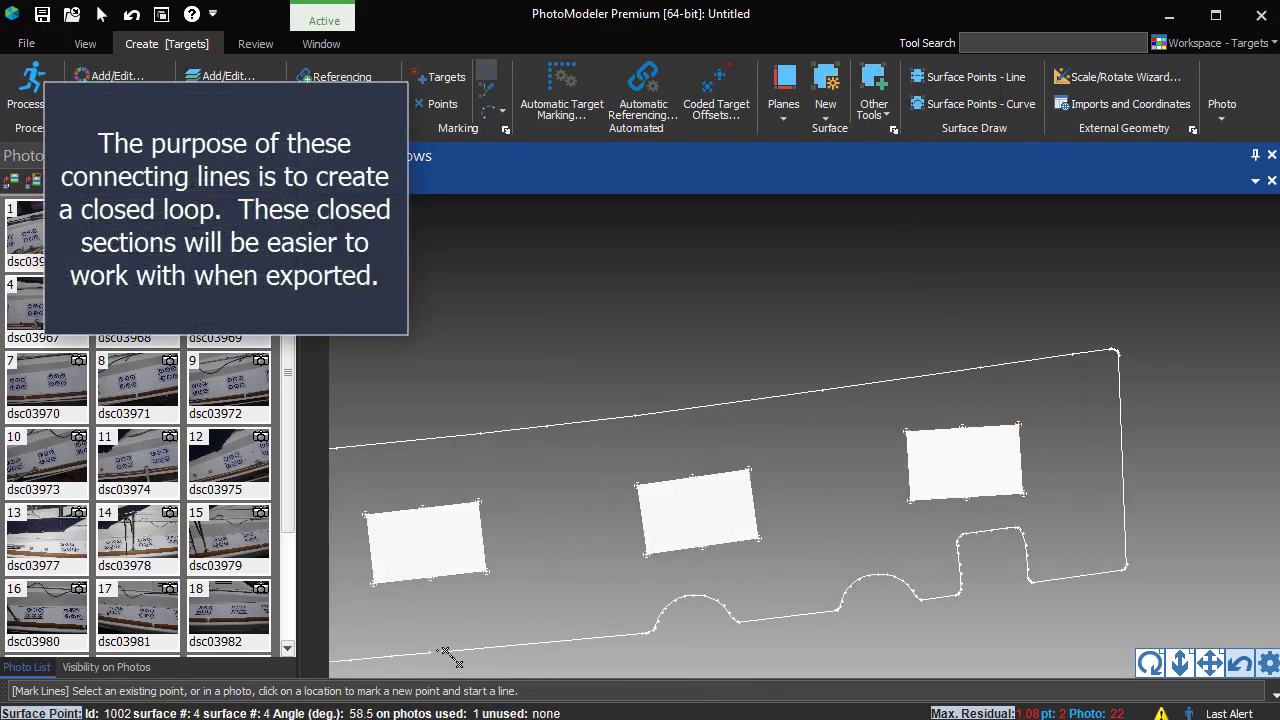
{"action": "scroll", "coordinate": [471, 624], "scroll_direction": "up", "scroll_amount": 1}
{"action": "scroll", "coordinate": [590, 562], "scroll_direction": "up", "scroll_amount": 1}
{"action": "scroll", "coordinate": [564, 580], "scroll_direction": "up", "scroll_amount": 1}
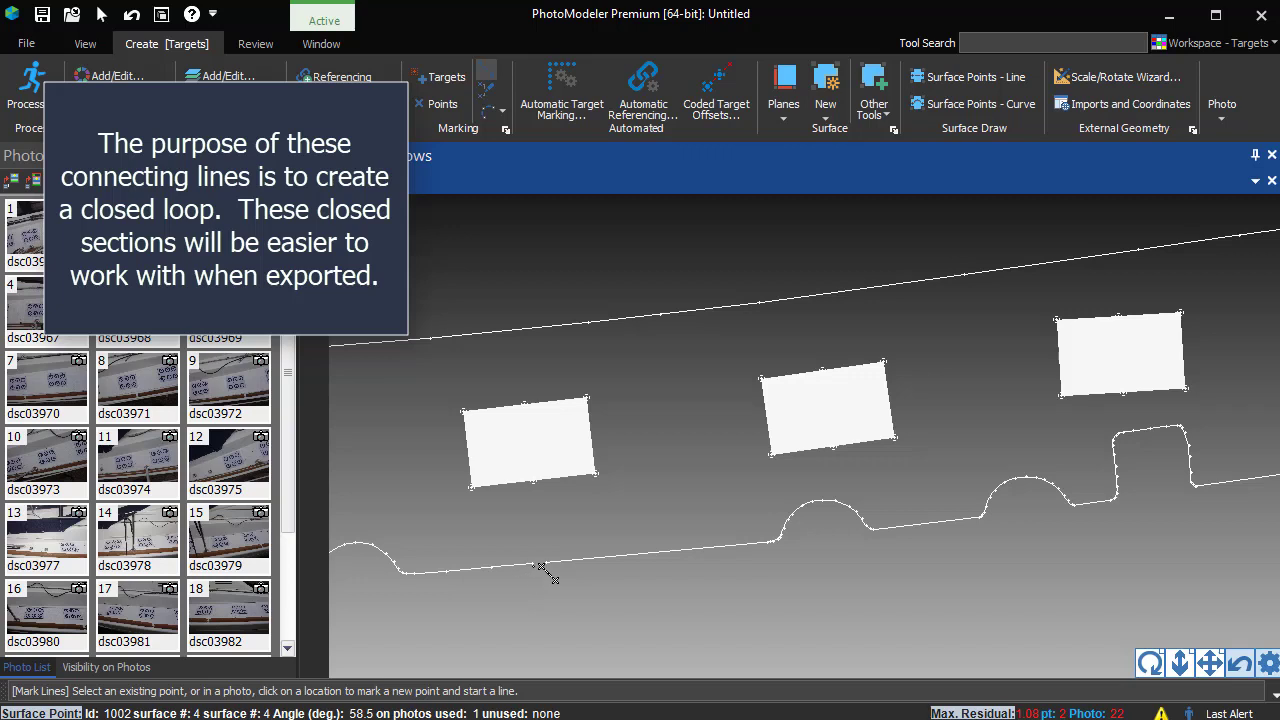
{"action": "left_click", "coordinate": [544, 562]}
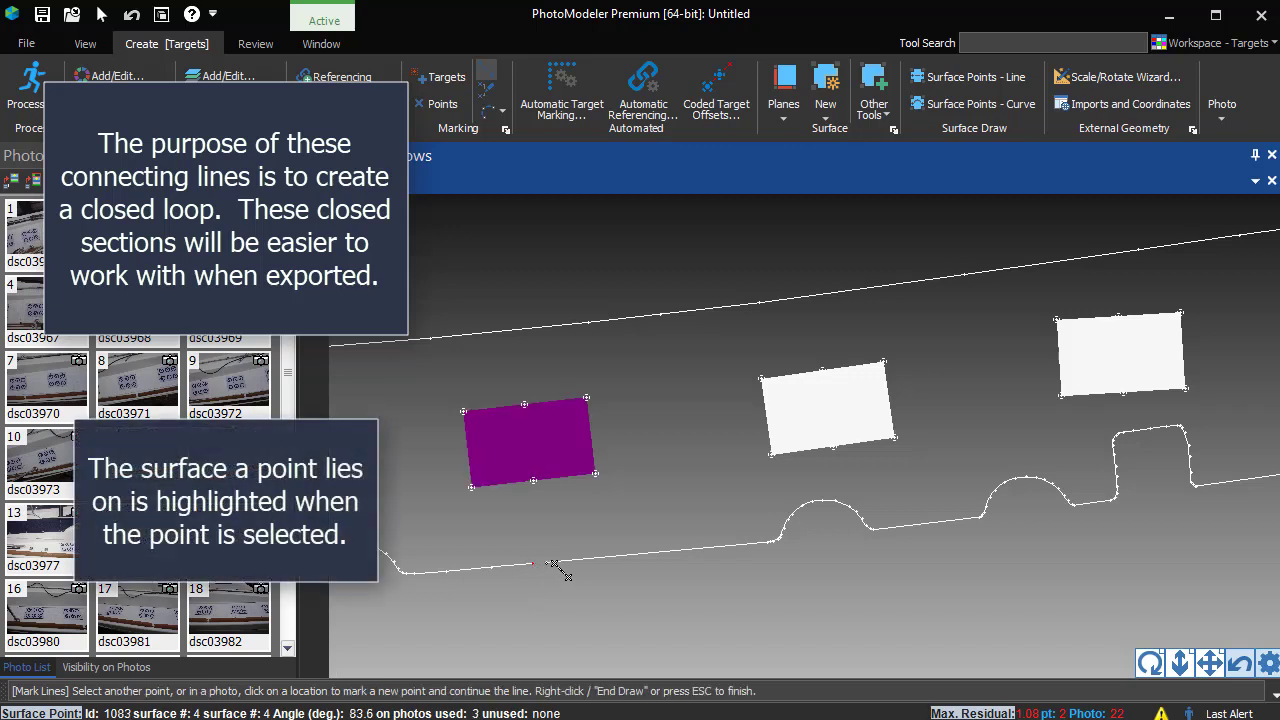
{"action": "right_click", "coordinate": [585, 580]}
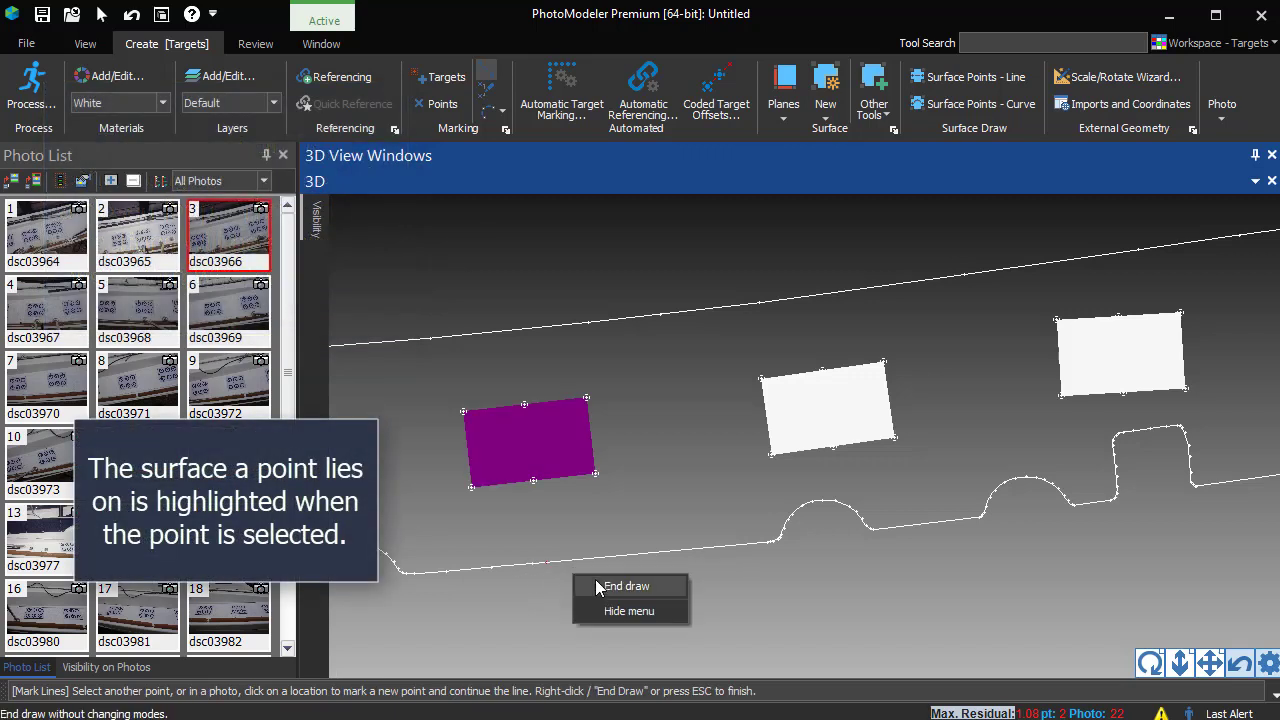
{"action": "left_click", "coordinate": [604, 590]}
- Add a line at the outline's lower-left corner to finish the loop
{"action": "scroll", "coordinate": [447, 556], "scroll_direction": "down", "scroll_amount": 3}
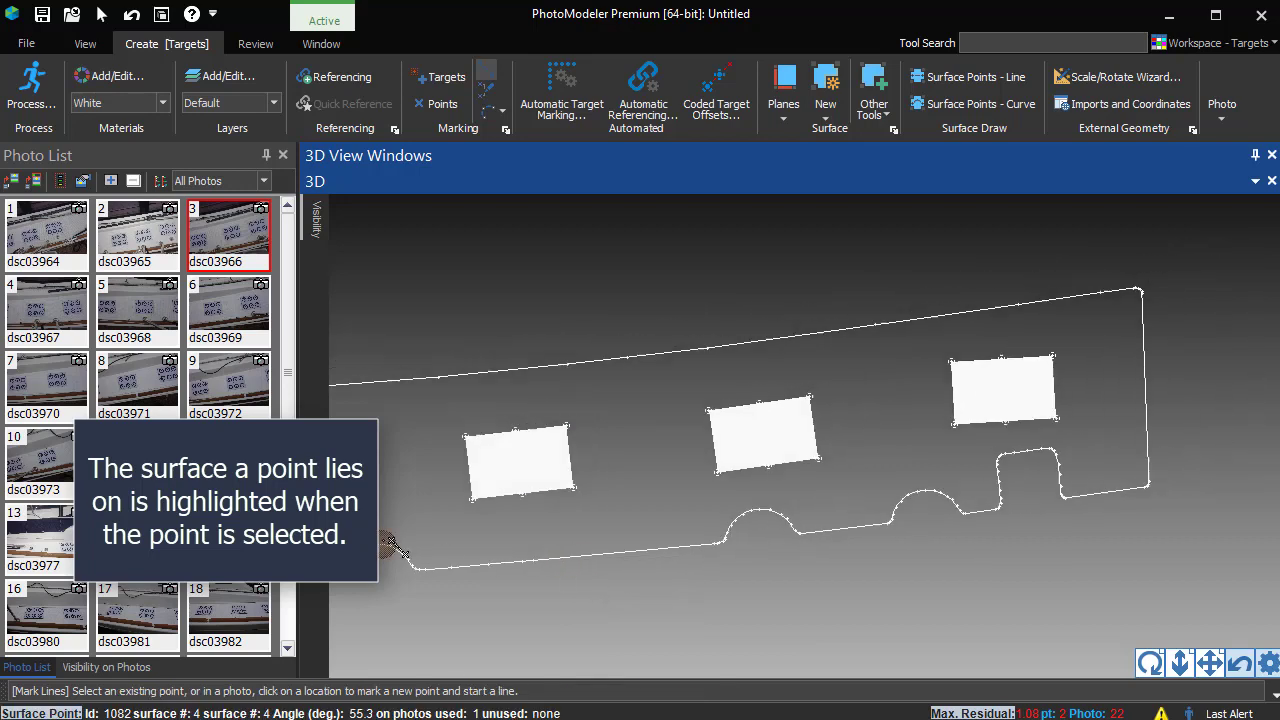
{"action": "middle_click_drag", "start_coordinate": [408, 571], "coordinate": [622, 514]}
{"action": "scroll", "coordinate": [832, 530], "scroll_direction": "up", "scroll_amount": 2}
{"action": "scroll", "coordinate": [850, 502], "scroll_direction": "up", "scroll_amount": 1}
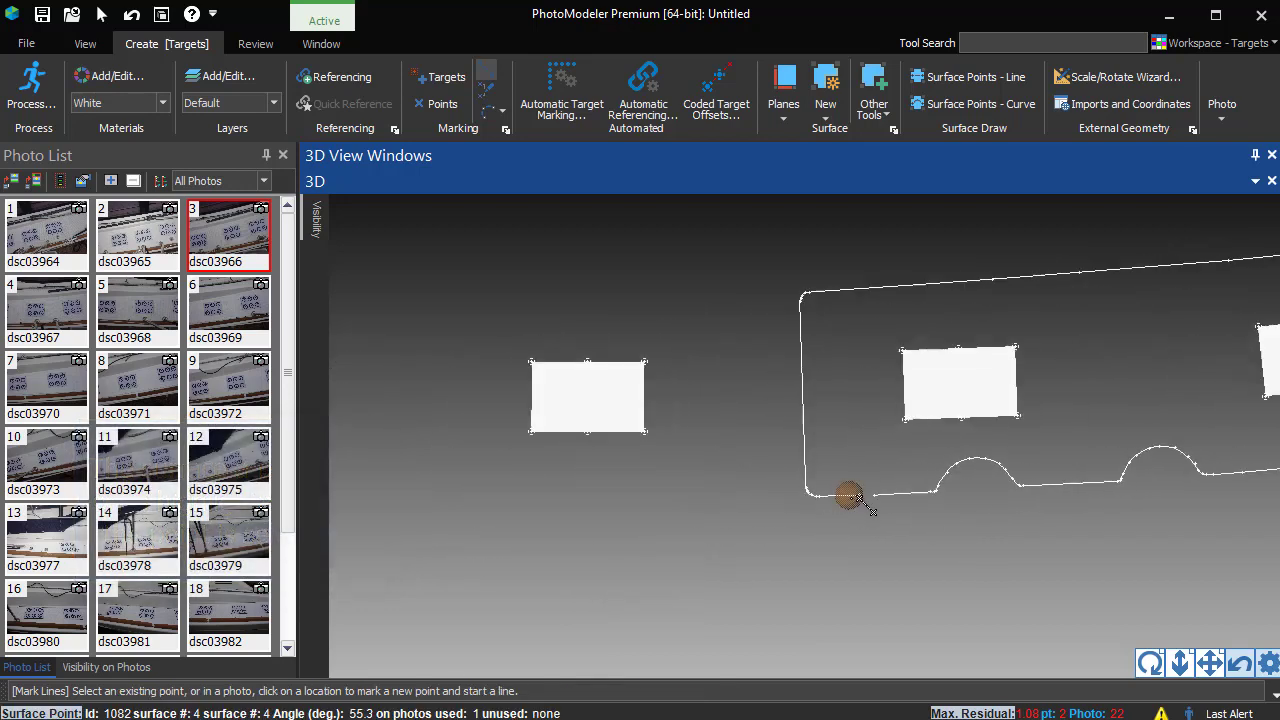
{"action": "scroll", "coordinate": [860, 500], "scroll_direction": "up", "scroll_amount": 1}
{"action": "scroll", "coordinate": [874, 500], "scroll_direction": "up", "scroll_amount": 1}
{"action": "scroll", "coordinate": [876, 505], "scroll_direction": "up", "scroll_amount": 1}
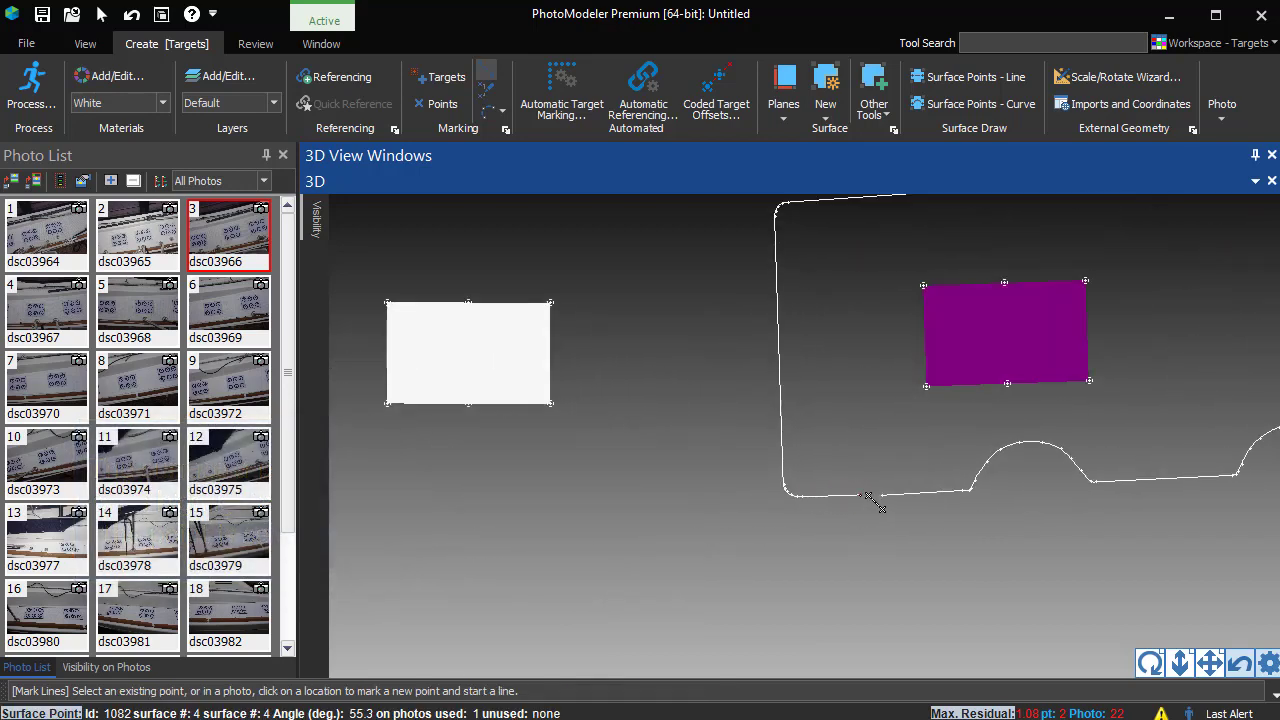
{"action": "left_click", "coordinate": [878, 493]}
{"action": "right_click", "coordinate": [887, 470]}
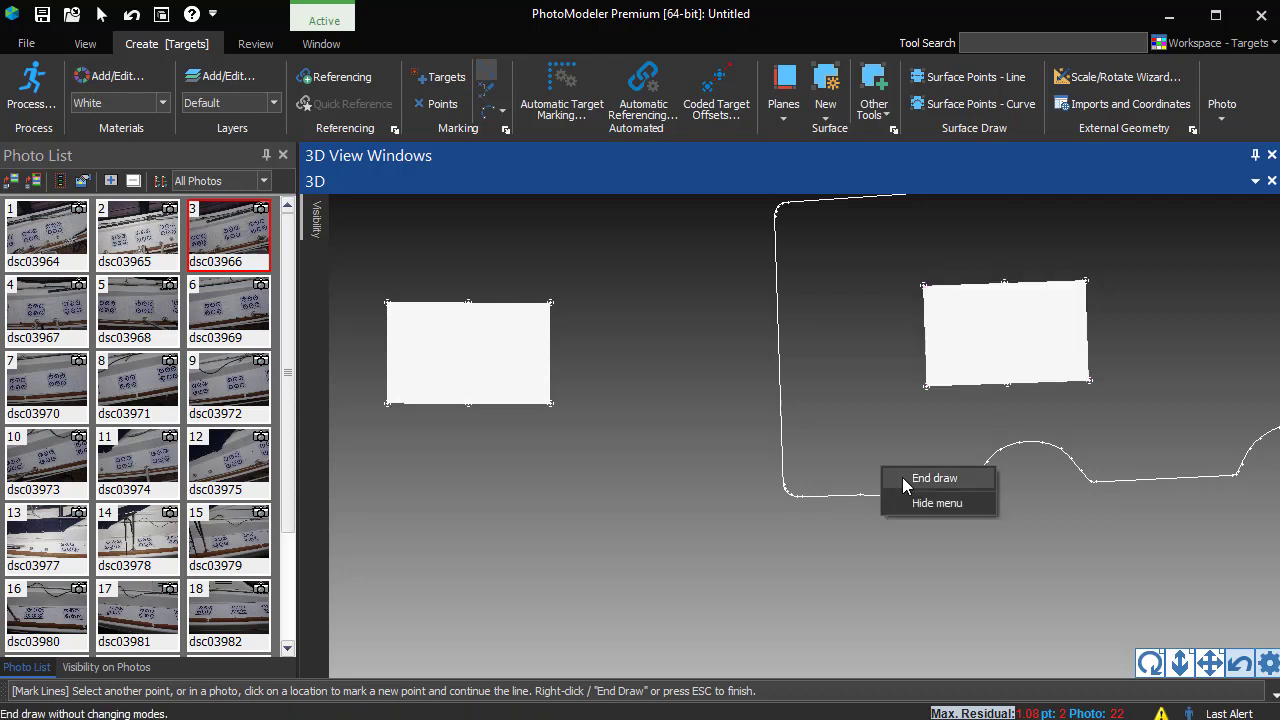
{"action": "left_click", "coordinate": [905, 476]}
- Orbit the model to check the whole panel, then close the 3D view
{"action": "scroll", "coordinate": [1121, 373], "scroll_direction": "down", "scroll_amount": 1}
{"action": "scroll", "coordinate": [1150, 395], "scroll_direction": "down", "scroll_amount": 1}
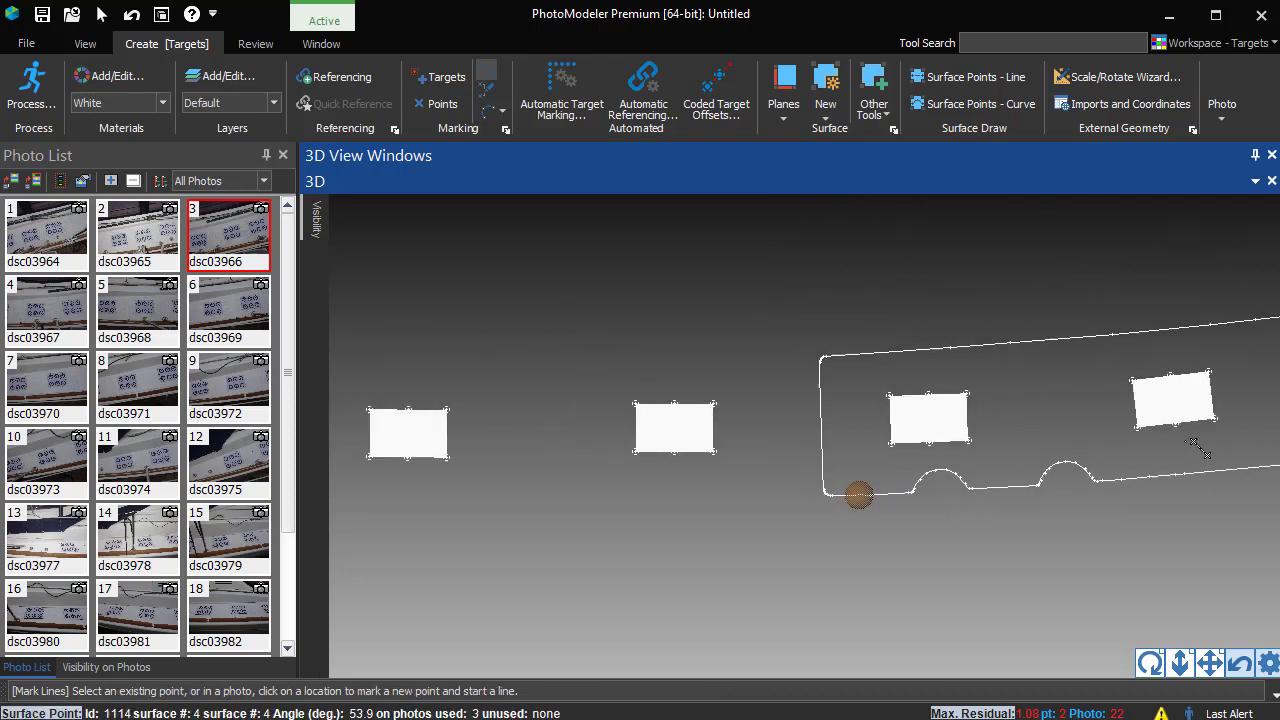
{"action": "scroll", "coordinate": [1180, 420], "scroll_direction": "down", "scroll_amount": 1}
{"action": "scroll", "coordinate": [1215, 448], "scroll_direction": "down", "scroll_amount": 1}
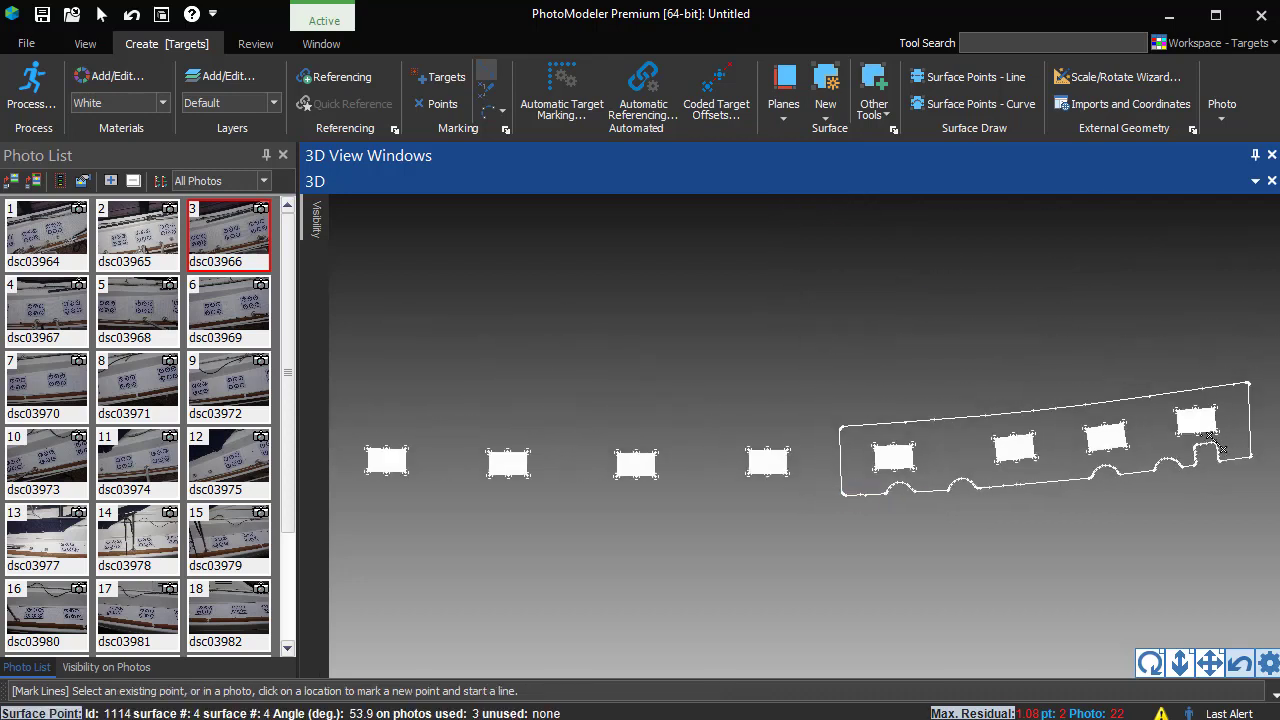
{"action": "left_click", "coordinate": [1152, 663]}
{"action": "mouse_move", "coordinate": [858, 493]}
{"action": "left_mouse_down"}
{"action": "mouse_move", "coordinate": [900, 500]}
{"action": "mouse_move", "coordinate": [858, 493]}
{"action": "left_mouse_up"}
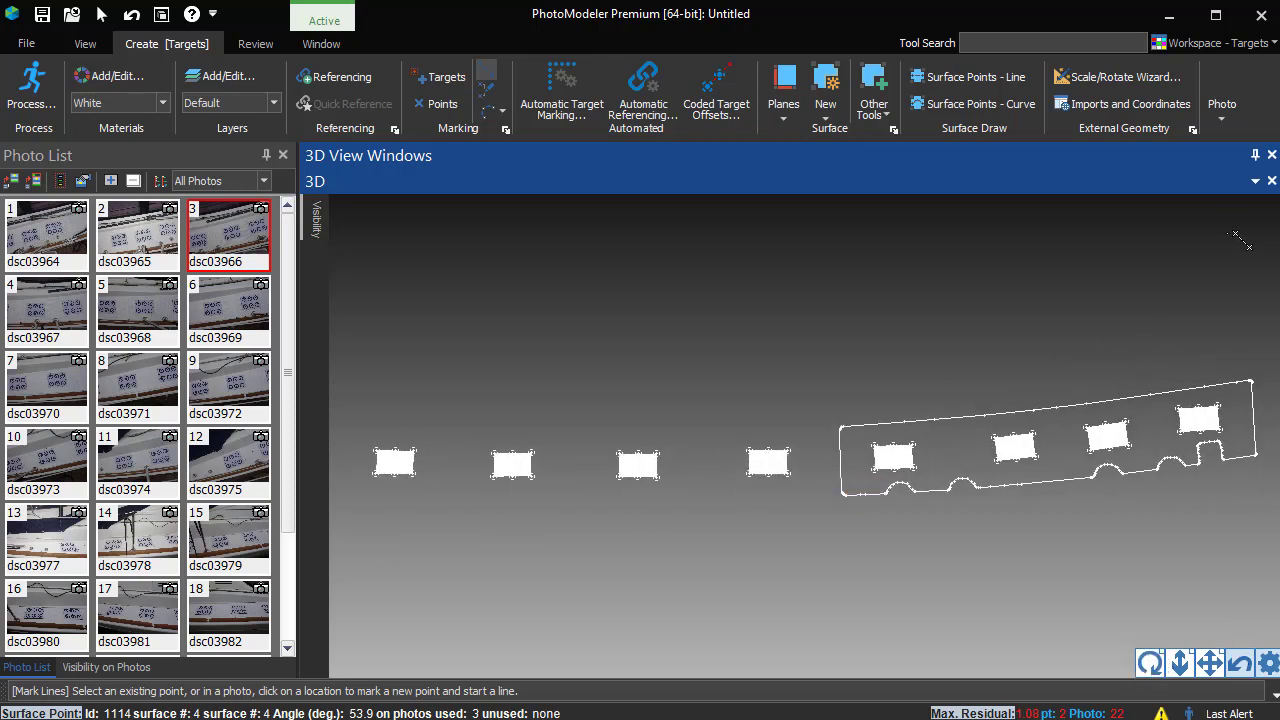
{"action": "left_click", "coordinate": [1271, 181]}
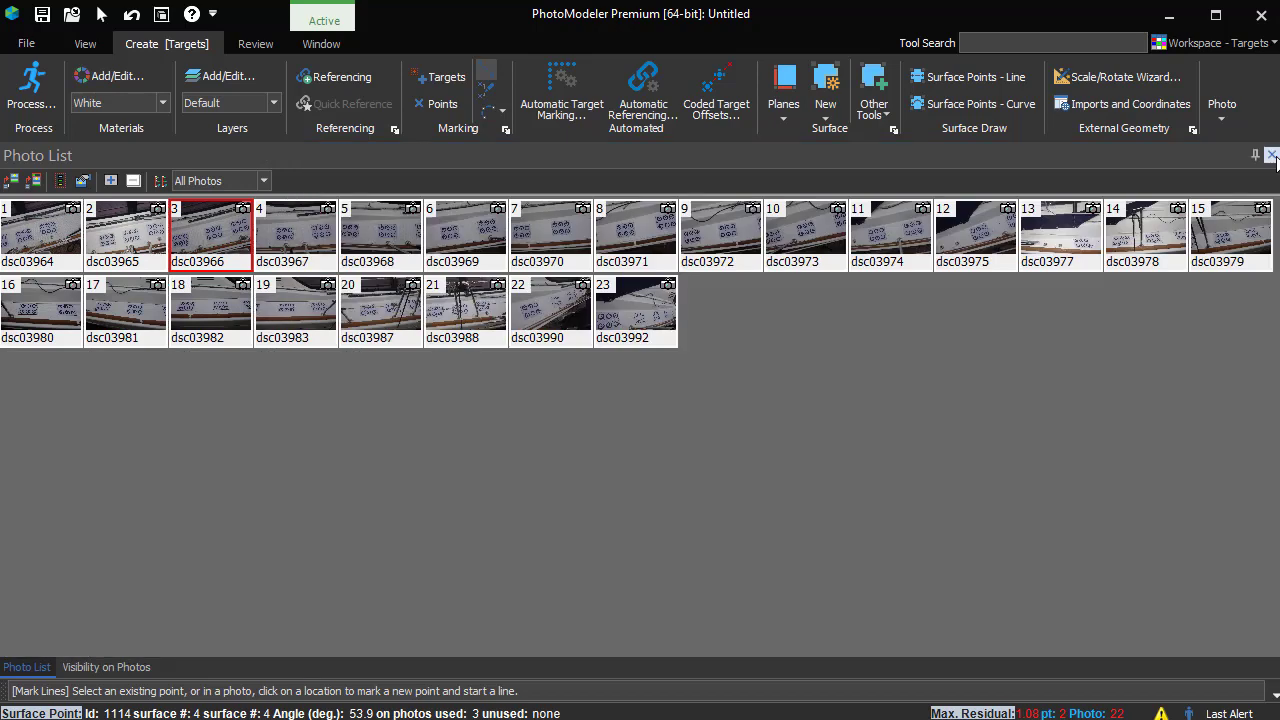
- In Surface Points - Curve mode, open photo dsc03970 and raise its gamma to darken it
{"action": "left_click", "coordinate": [980, 104]}
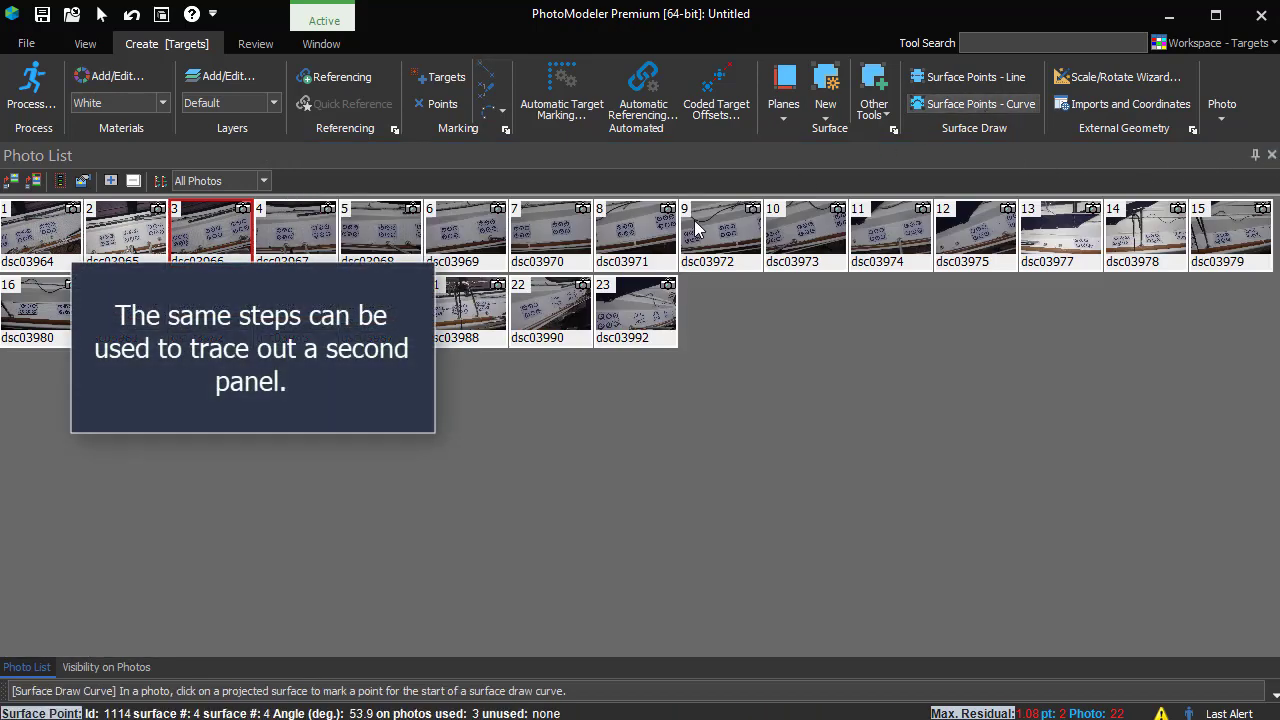
{"action": "double_click", "coordinate": [562, 237]}
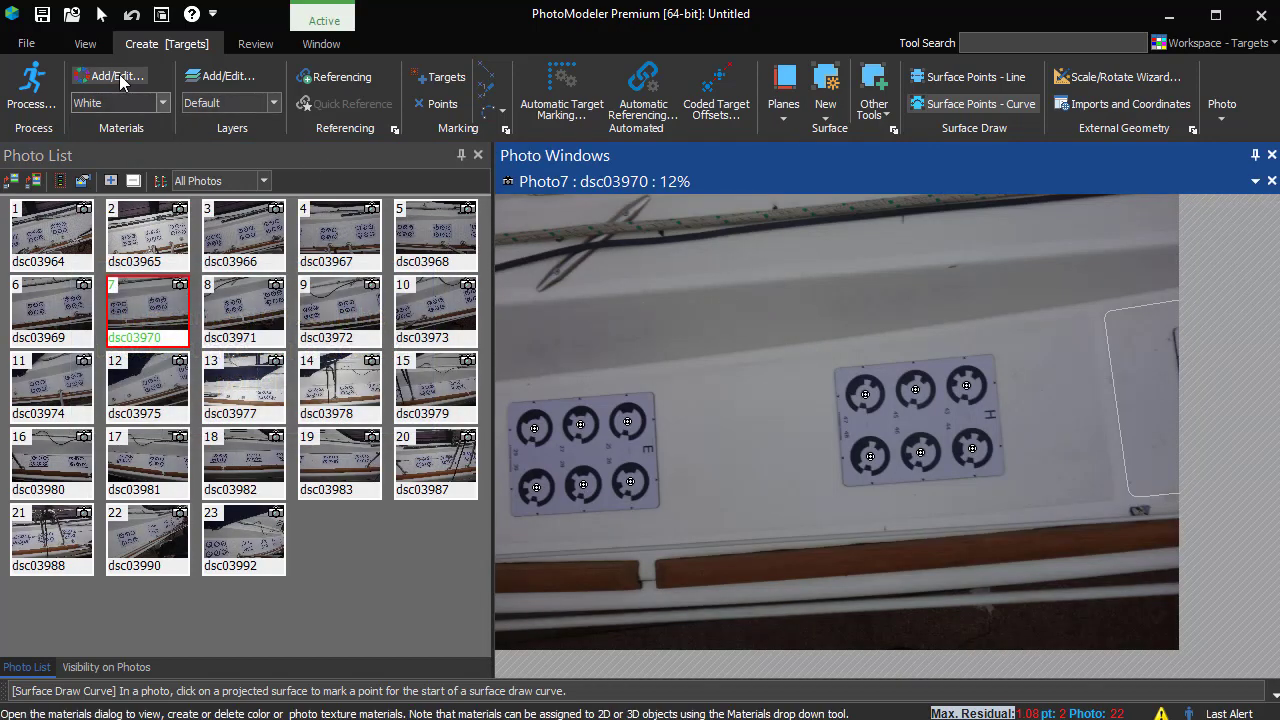
{"action": "left_click", "coordinate": [92, 45]}
{"action": "left_click", "coordinate": [372, 104]}
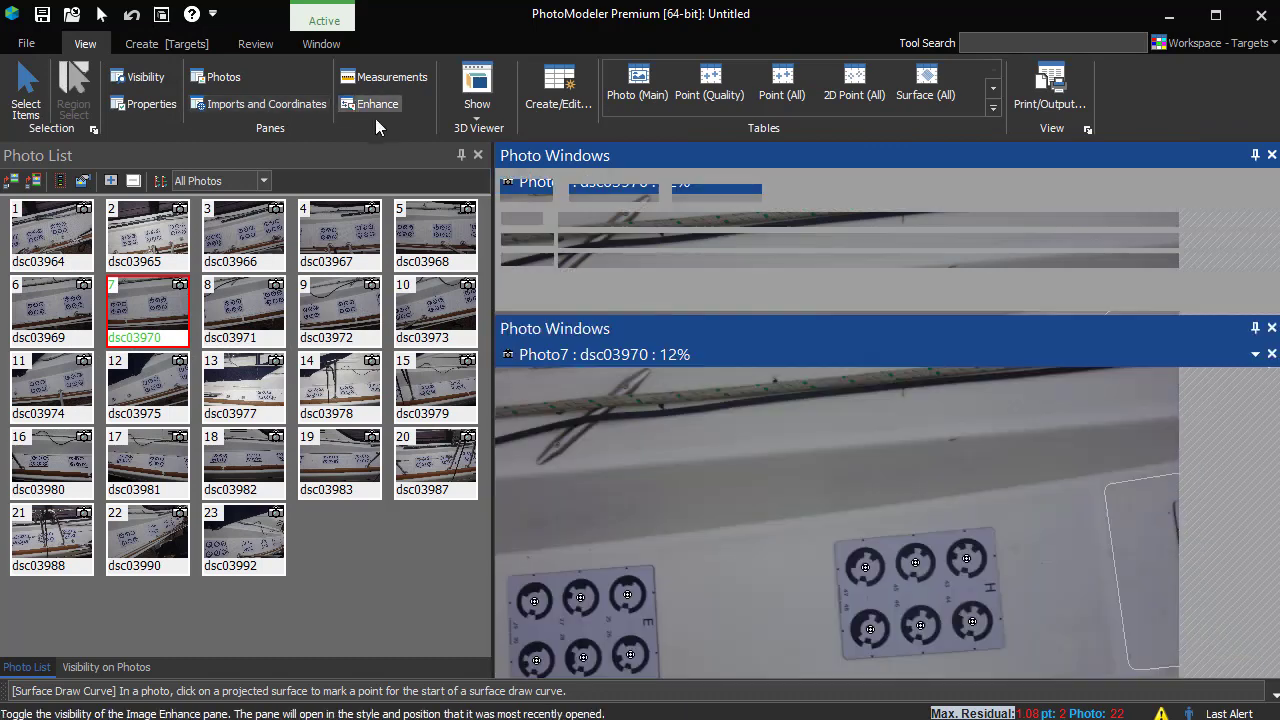
{"action": "left_click_drag", "start_coordinate": [868, 264], "coordinate": [925, 263]}
{"action": "left_click", "coordinate": [1270, 157]}
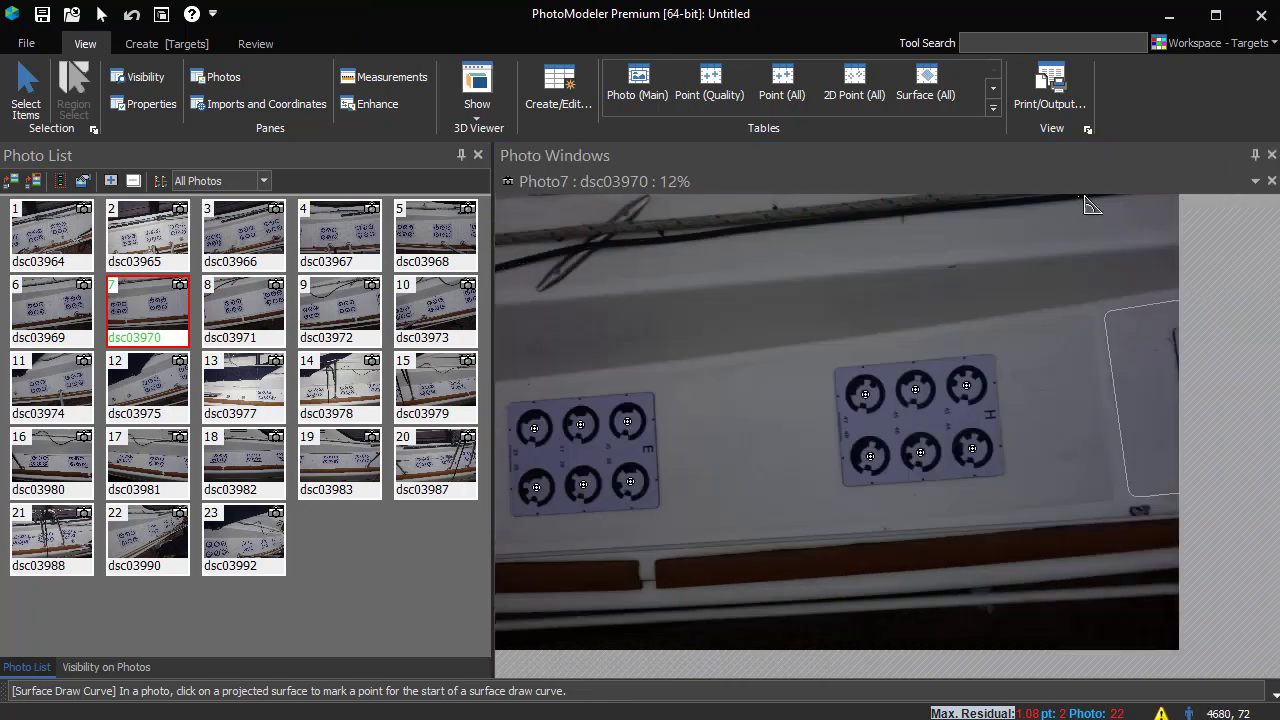
- Trace the second panel's edge as a surface curve, placing points up to where it curves
{"action": "scroll", "coordinate": [1110, 352], "scroll_direction": "up", "scroll_amount": 1}
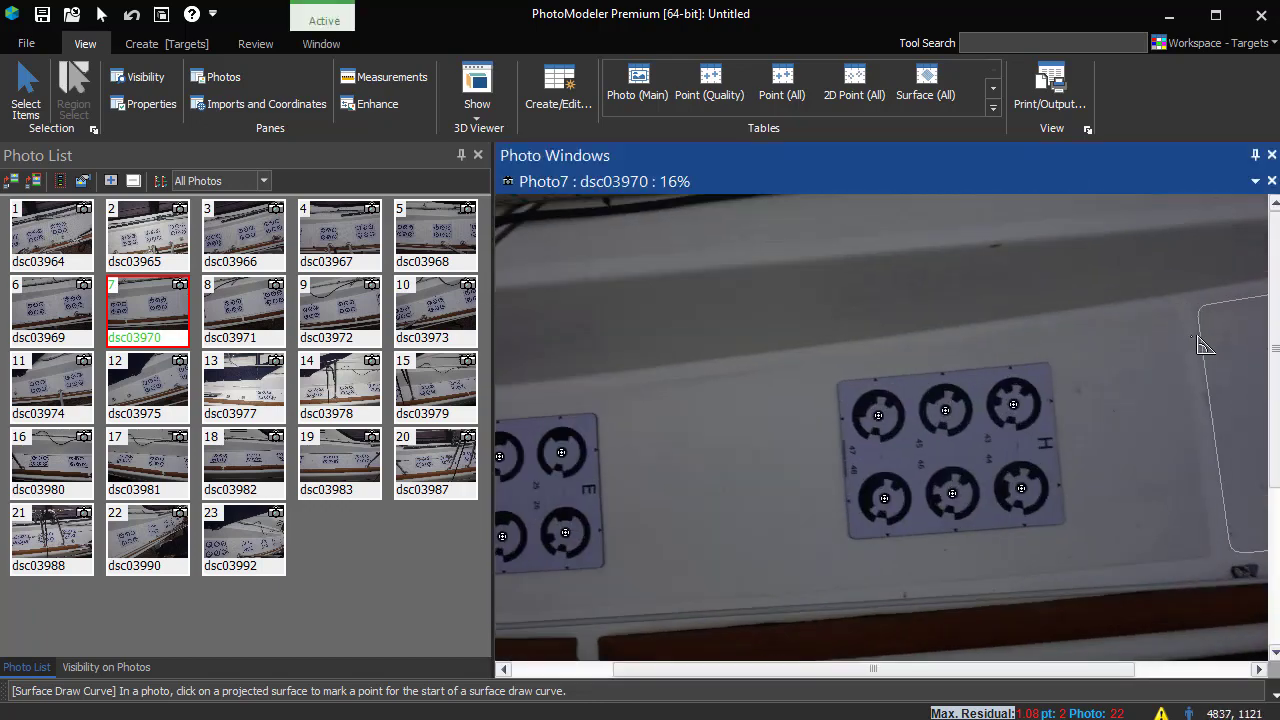
{"action": "scroll", "coordinate": [1190, 360], "scroll_direction": "up", "scroll_amount": 2}
{"action": "scroll", "coordinate": [1110, 462], "scroll_direction": "up", "scroll_amount": 2}
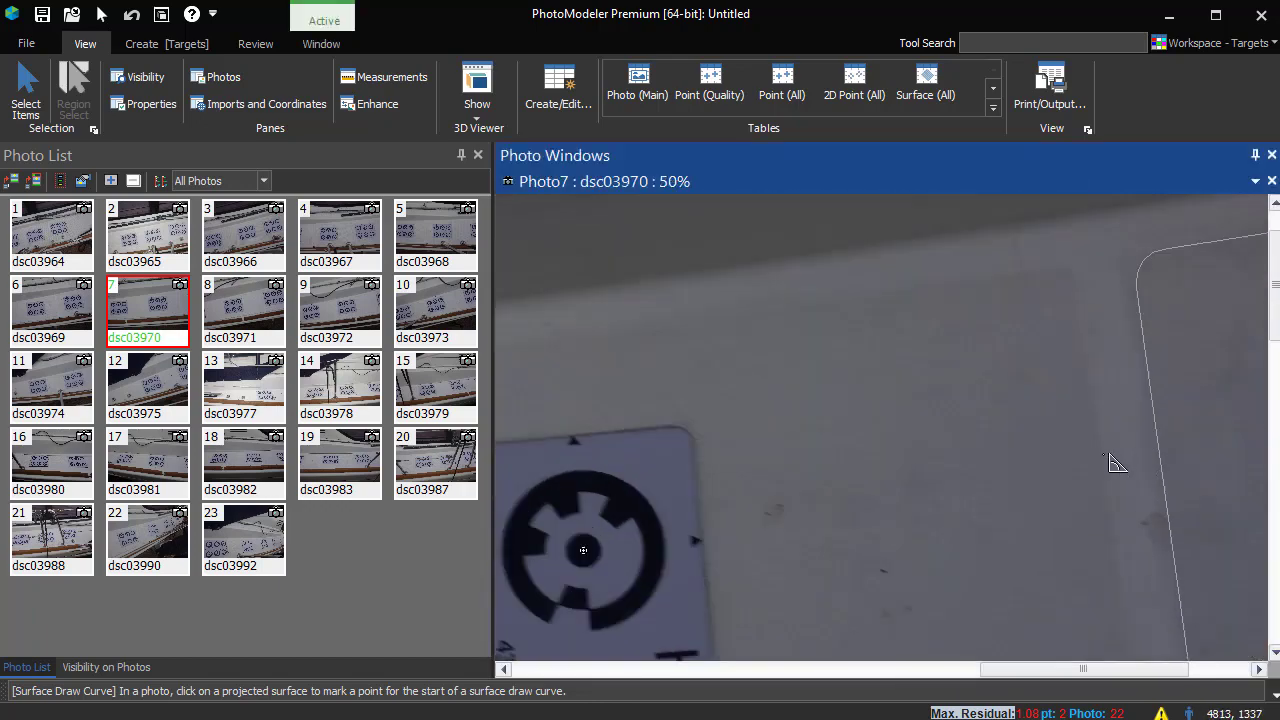
{"action": "left_click", "coordinate": [544, 346]}
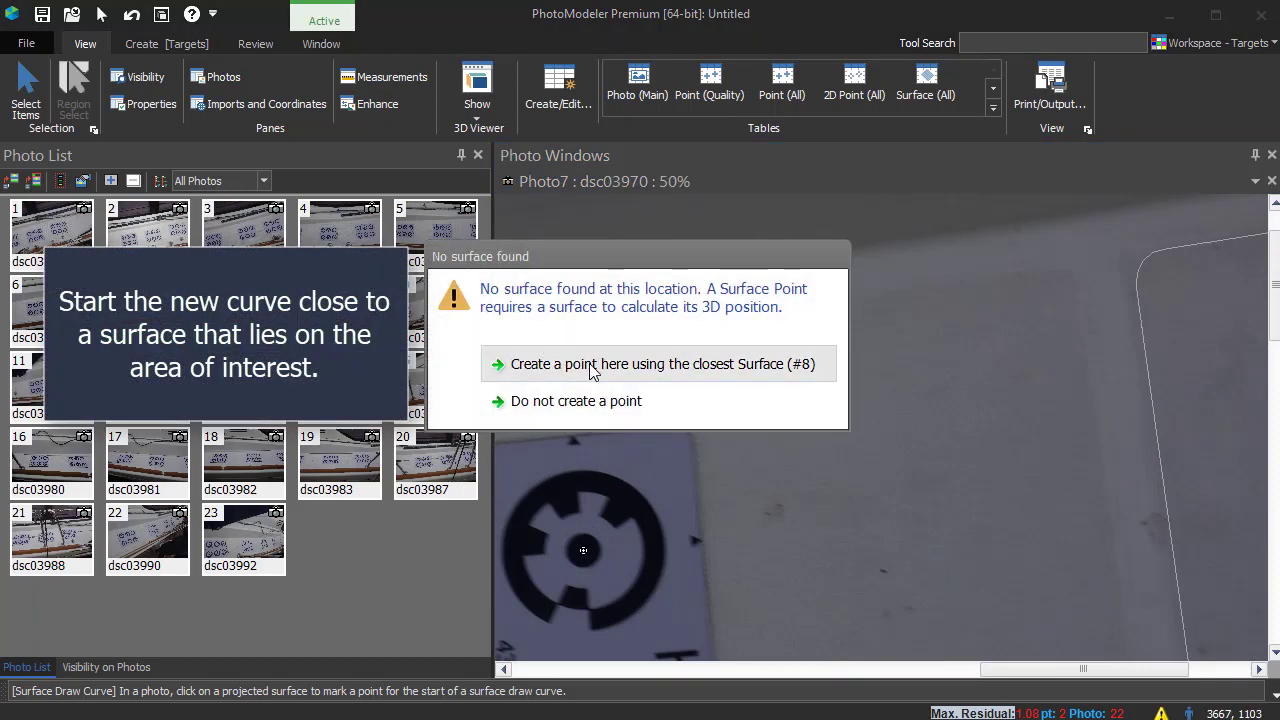
{"action": "left_click", "coordinate": [592, 368]}
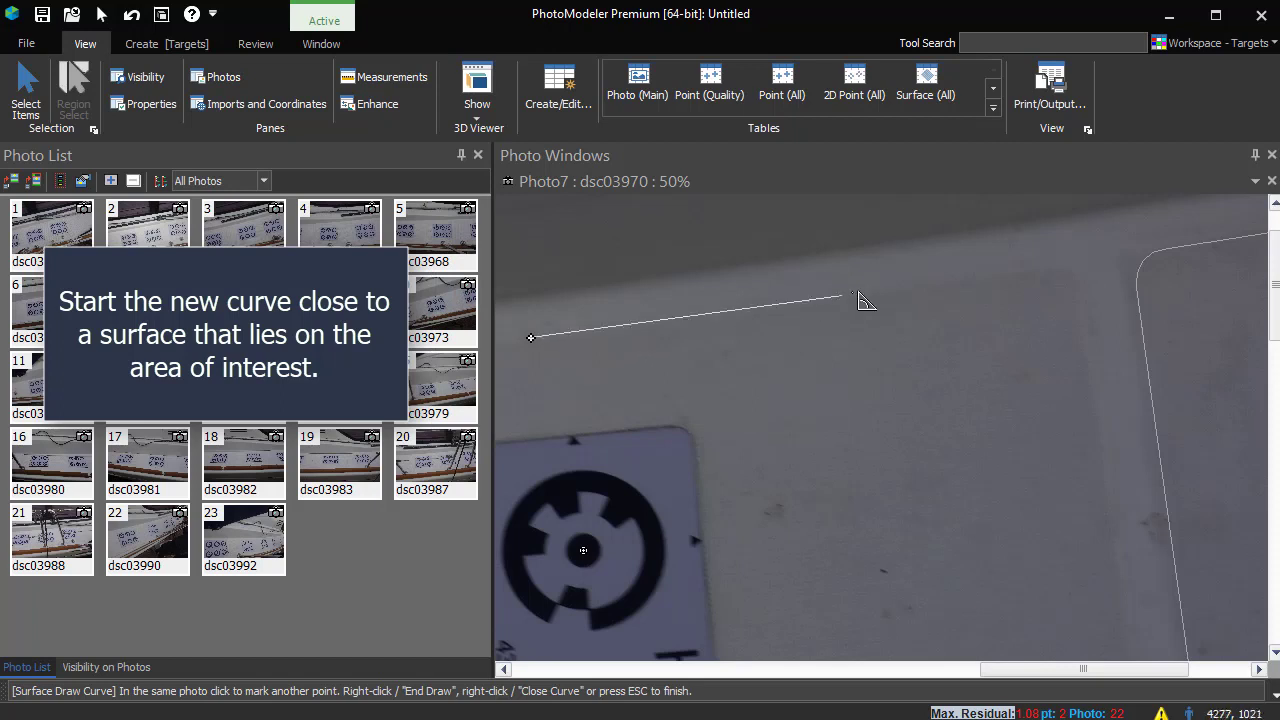
{"action": "left_click", "coordinate": [1047, 268]}
{"action": "right_click", "coordinate": [1052, 272]}
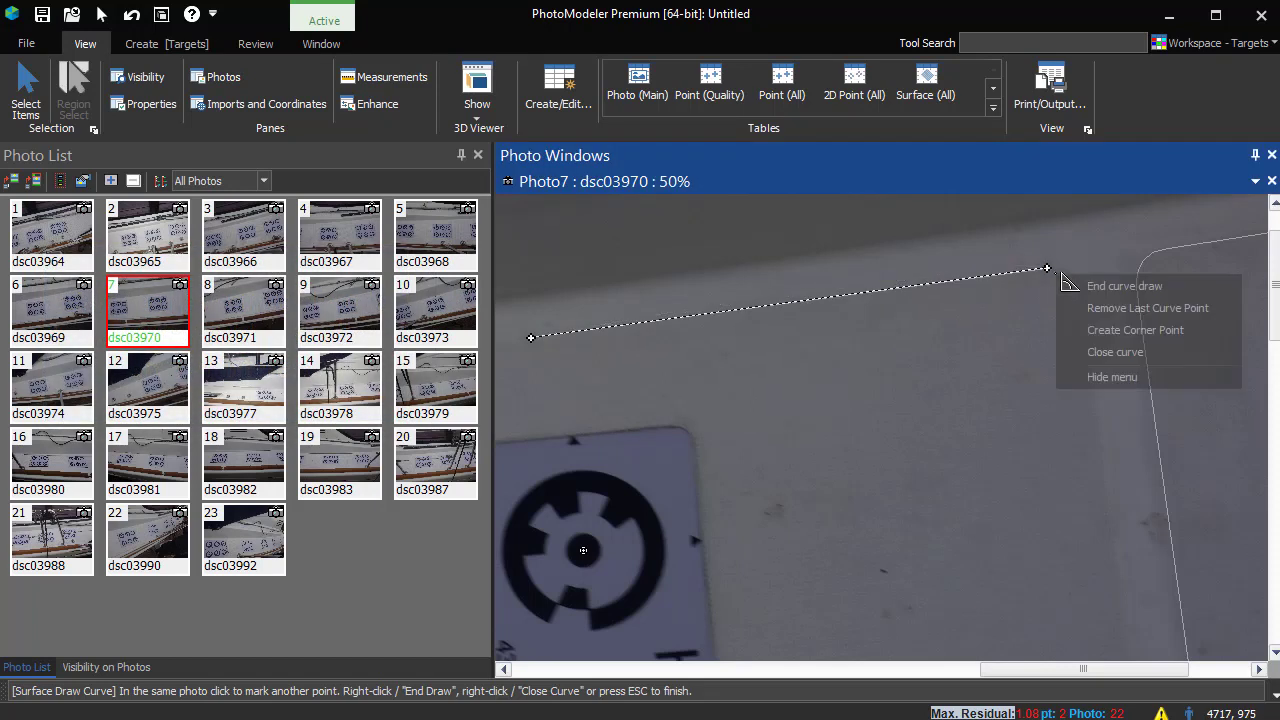
{"action": "left_click", "coordinate": [1121, 341]}
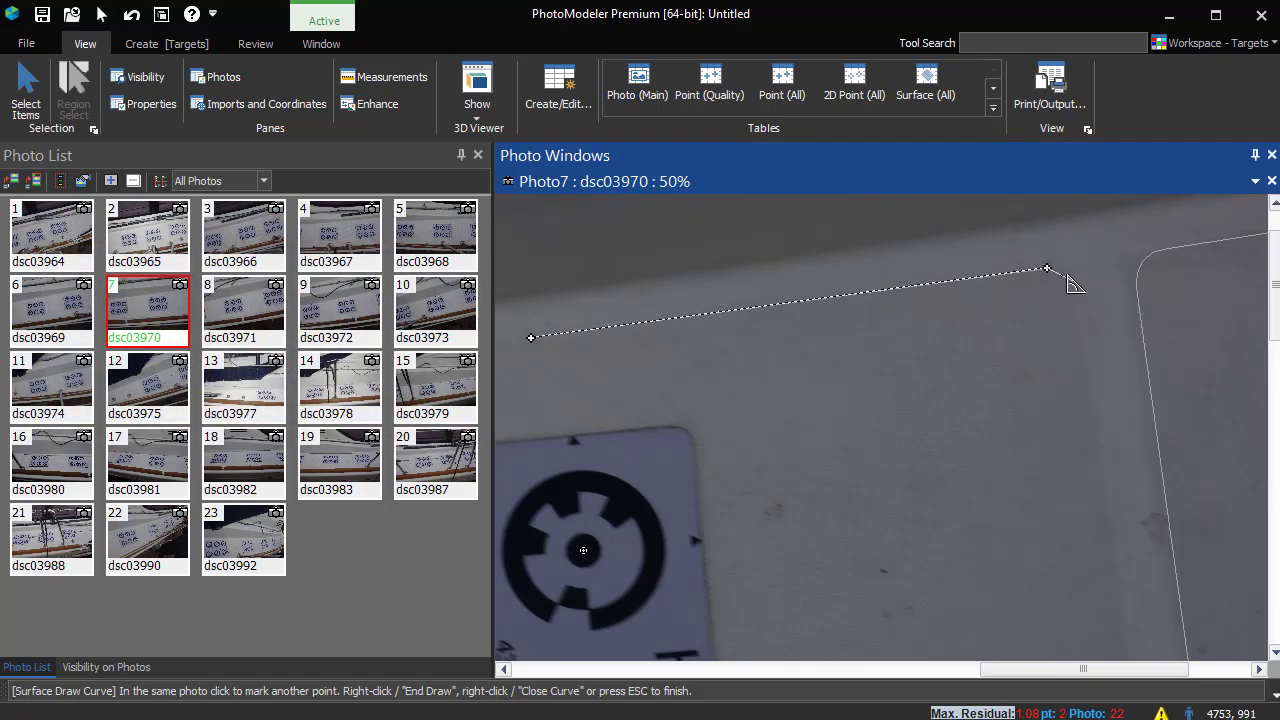
{"action": "left_click", "coordinate": [1070, 276]}
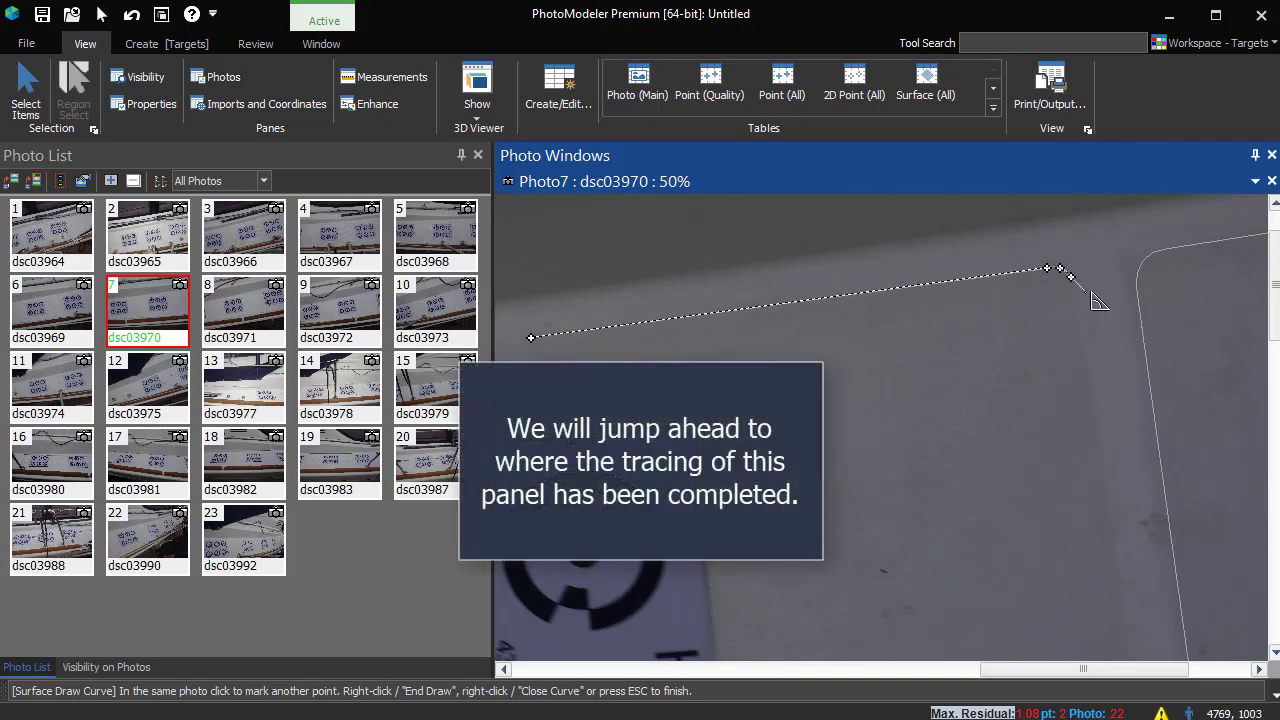
{"action": "scroll", "coordinate": [1092, 307], "scroll_direction": "up", "scroll_amount": 1}
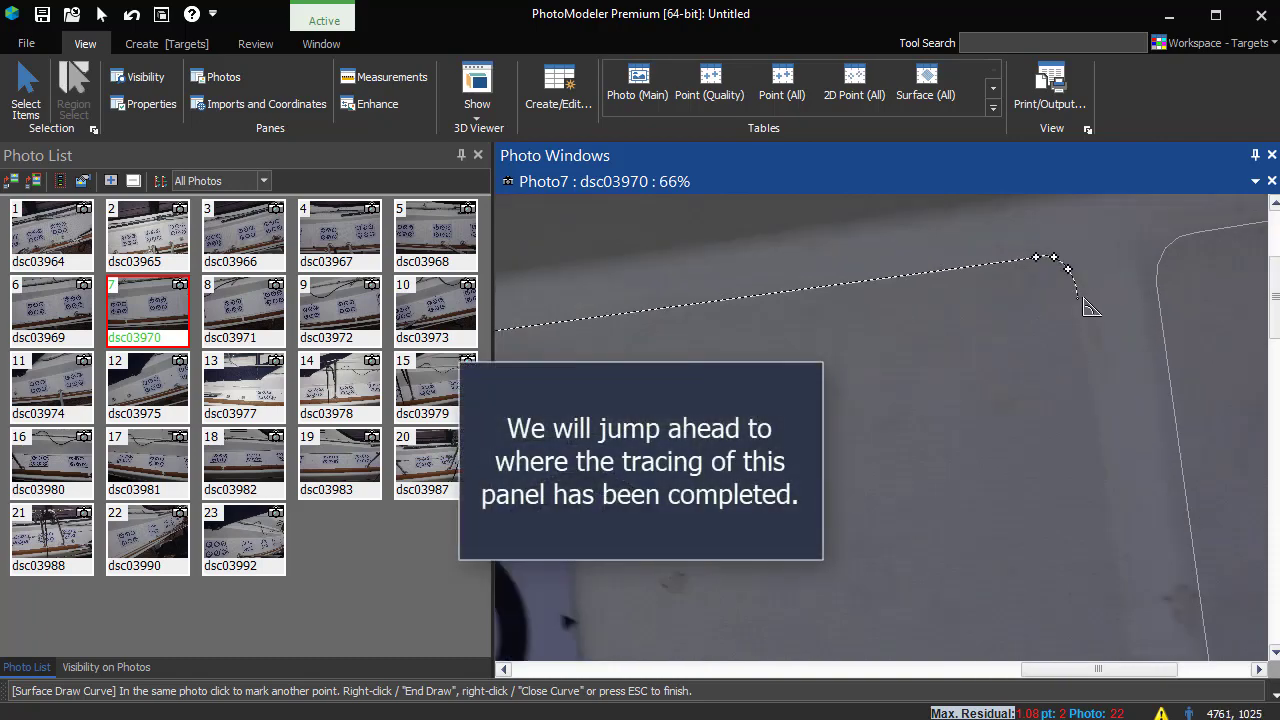
{"action": "right_click", "coordinate": [1076, 298]}
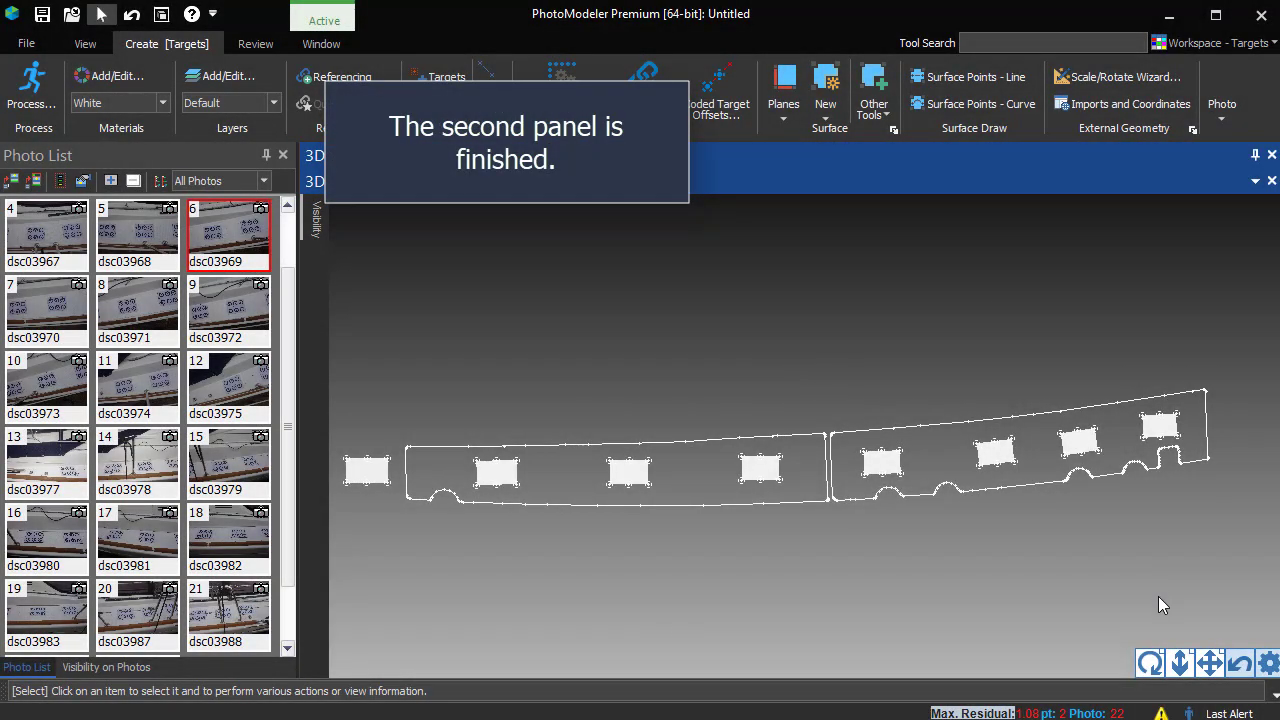
- Reposition a traced point on the top deck-edge curve of dsc03964
{"action": "mouse_move", "coordinate": [1150, 665]}
{"action": "left_mouse_down"}
{"action": "mouse_move", "coordinate": [1175, 660]}
{"action": "mouse_move", "coordinate": [1147, 672]}
{"action": "left_mouse_up"}
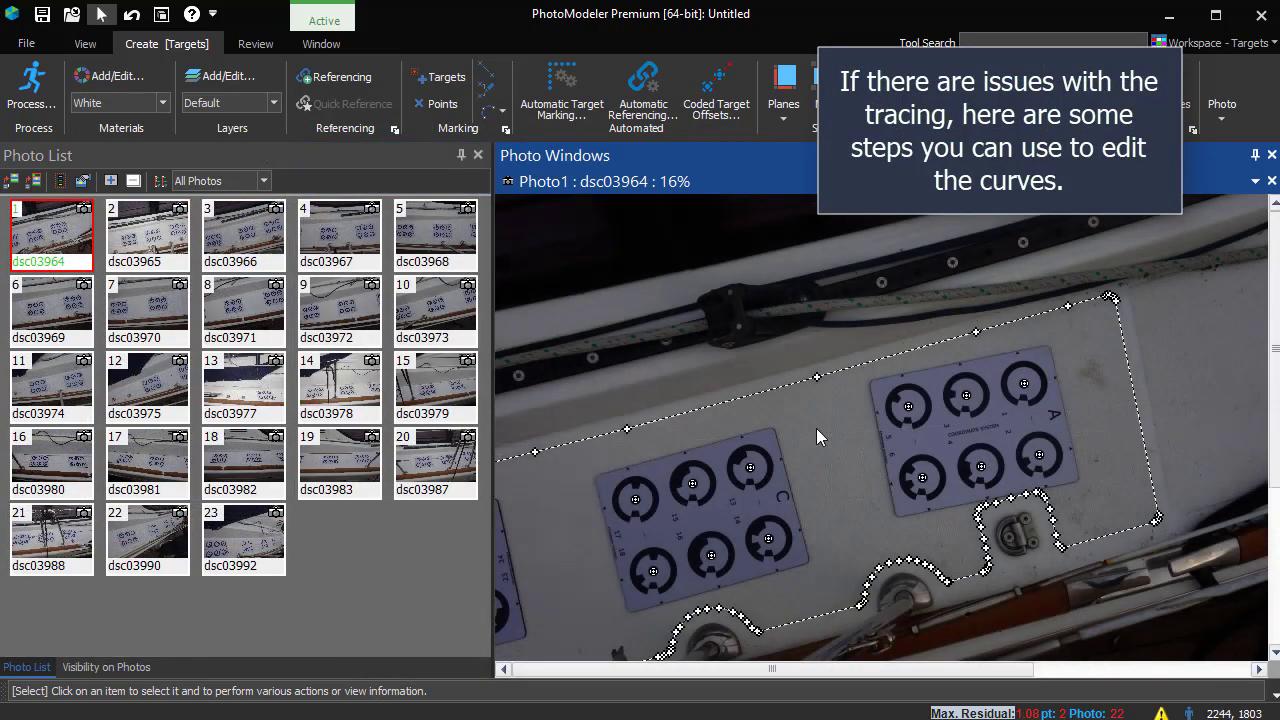
{"action": "scroll", "coordinate": [816, 428], "scroll_direction": "up", "scroll_amount": 2}
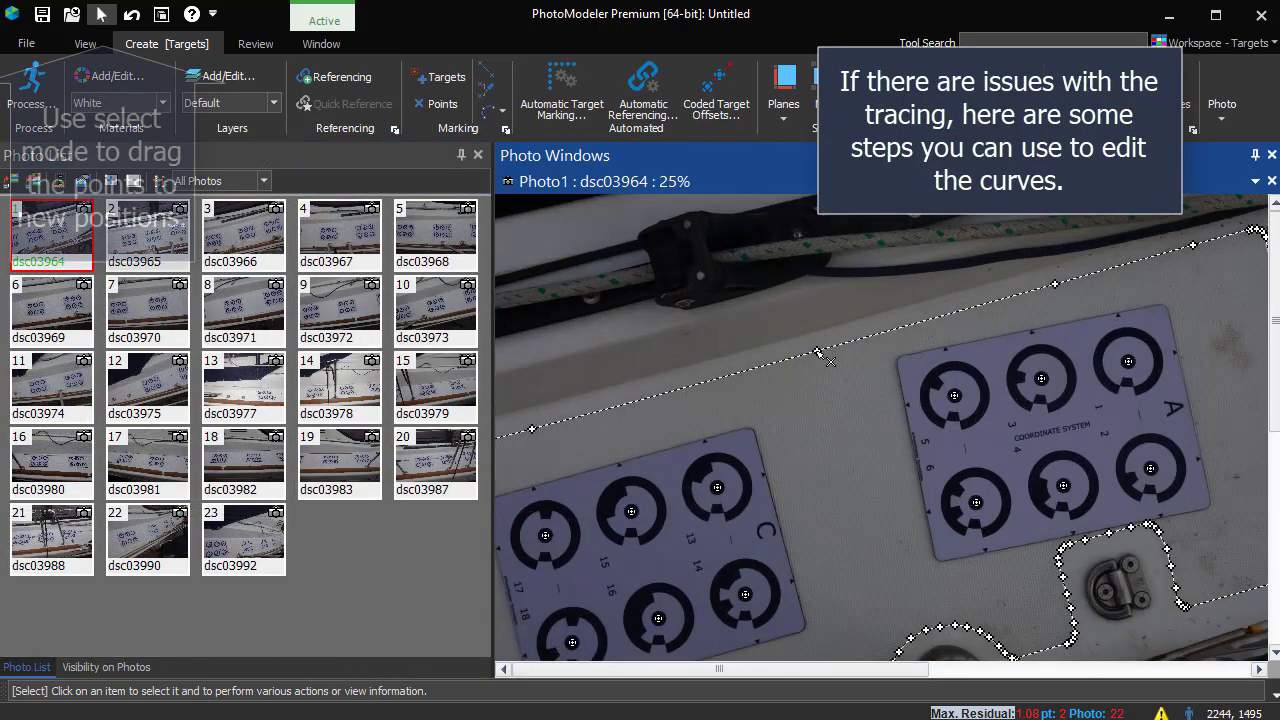
{"action": "mouse_move", "coordinate": [817, 351]}
{"action": "left_mouse_down"}
{"action": "mouse_move", "coordinate": [835, 412]}
{"action": "mouse_move", "coordinate": [812, 354]}
{"action": "left_mouse_up"}
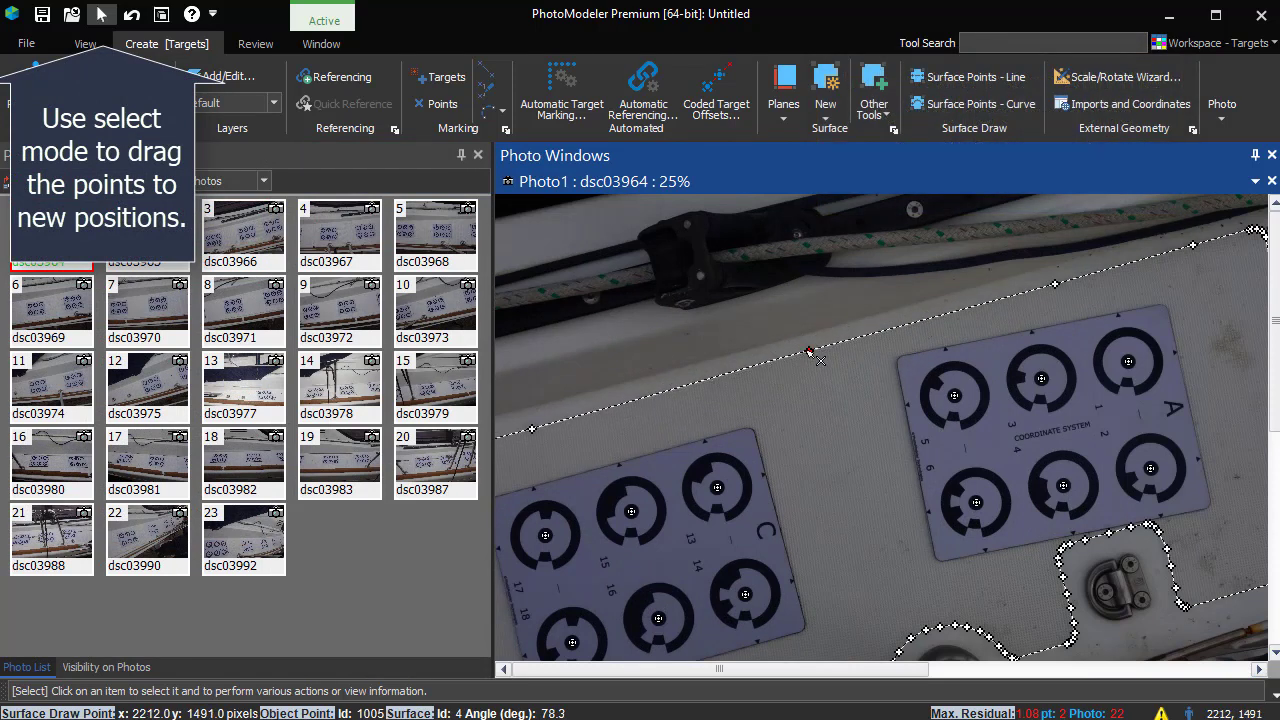
- Insert a new point into the top edge curve, then remove it again
{"action": "left_click", "coordinate": [970, 104]}
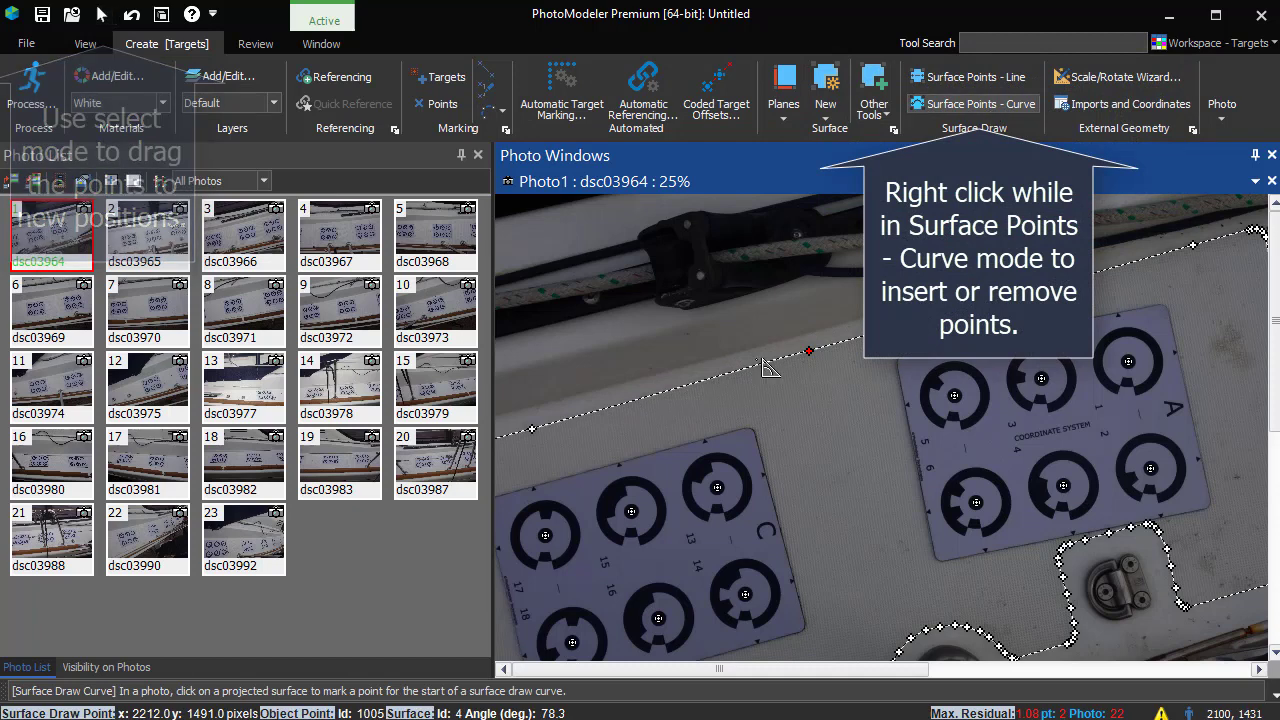
{"action": "right_click", "coordinate": [686, 392]}
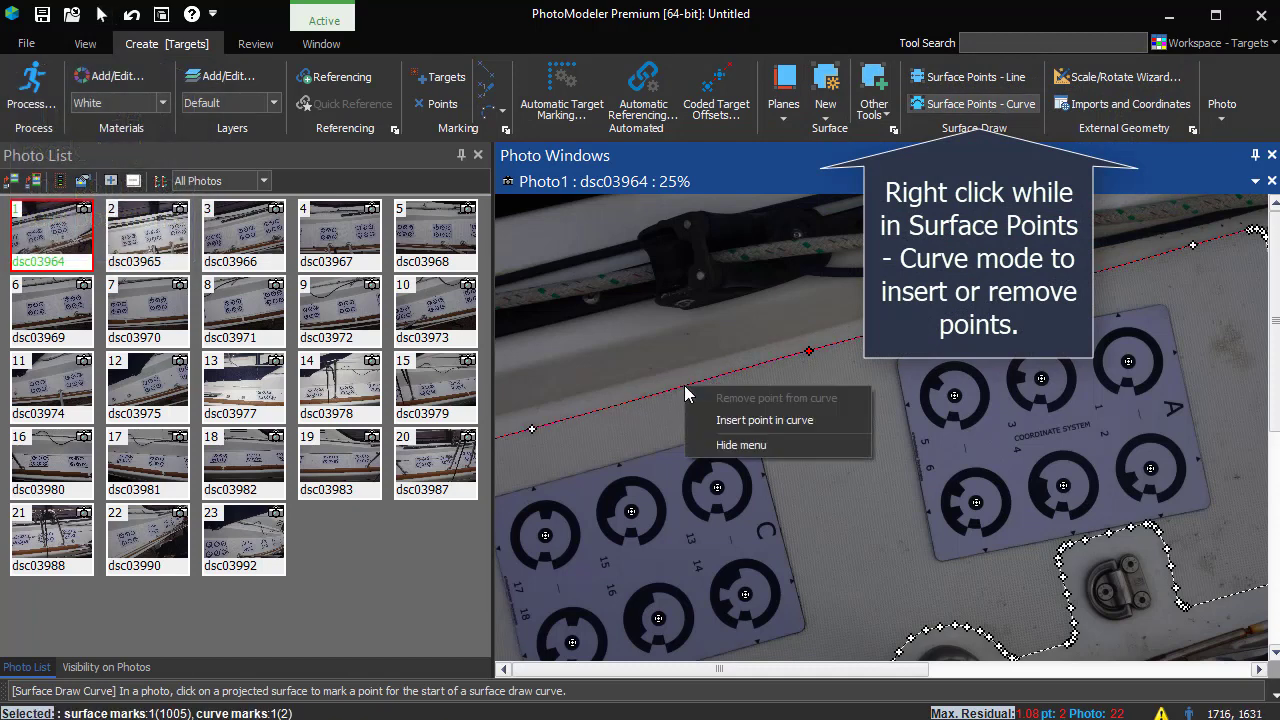
{"action": "left_click", "coordinate": [730, 420]}
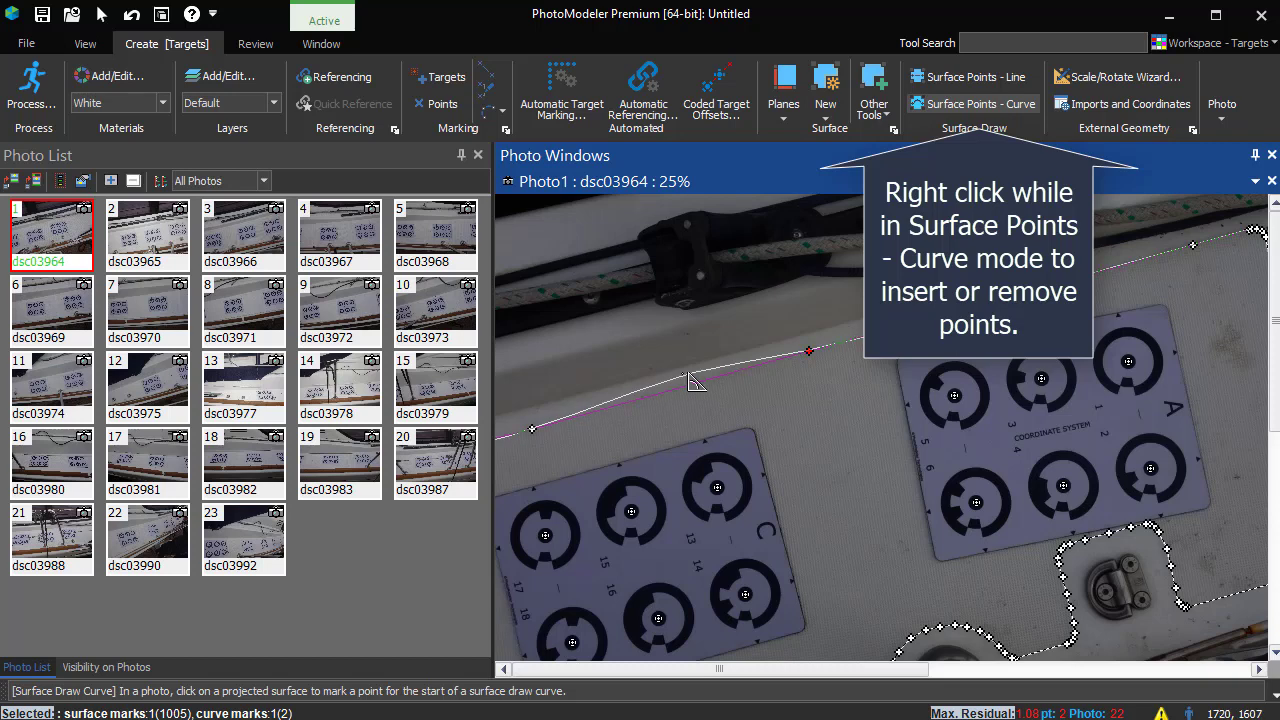
{"action": "right_click", "coordinate": [698, 405]}
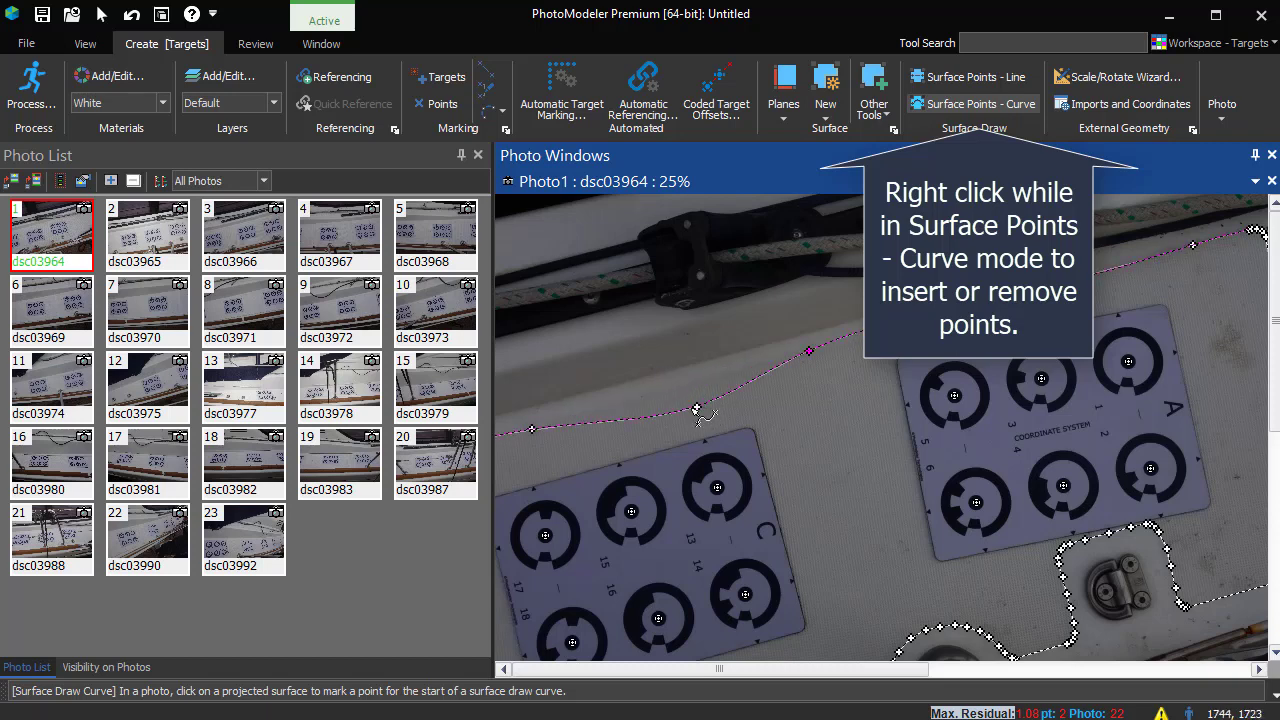
{"action": "right_click", "coordinate": [701, 409]}
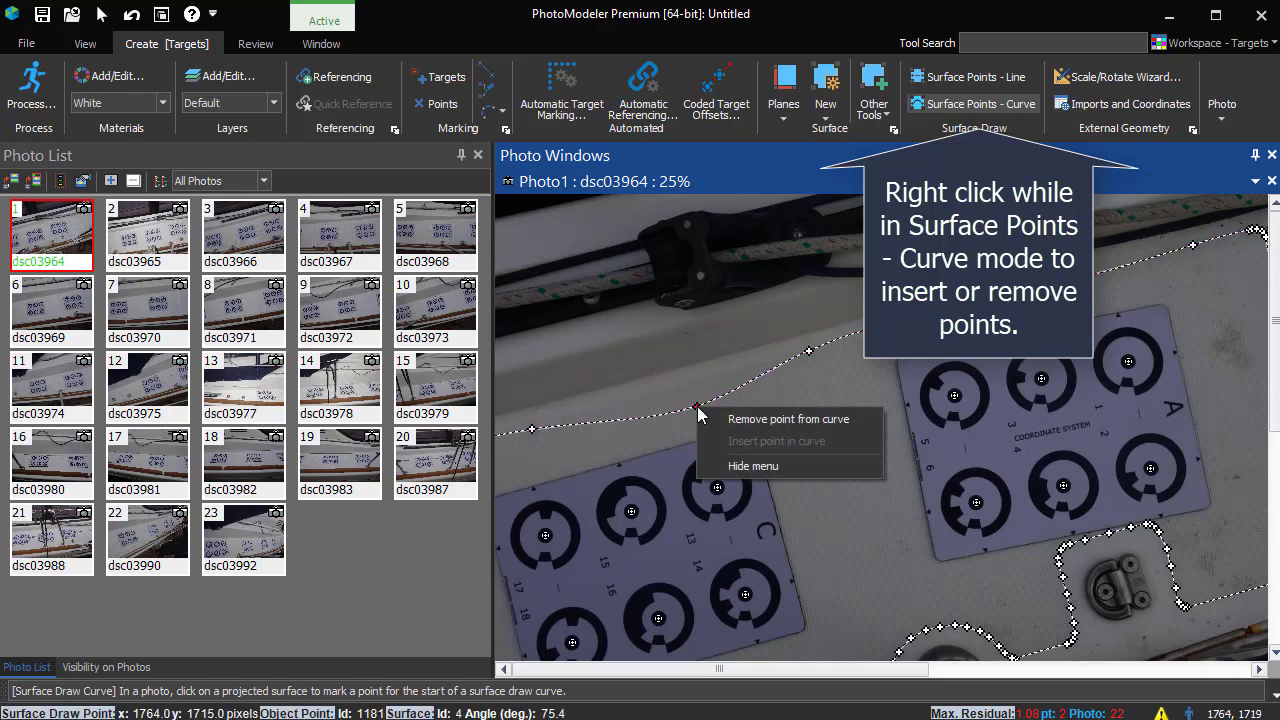
{"action": "left_click", "coordinate": [718, 415]}
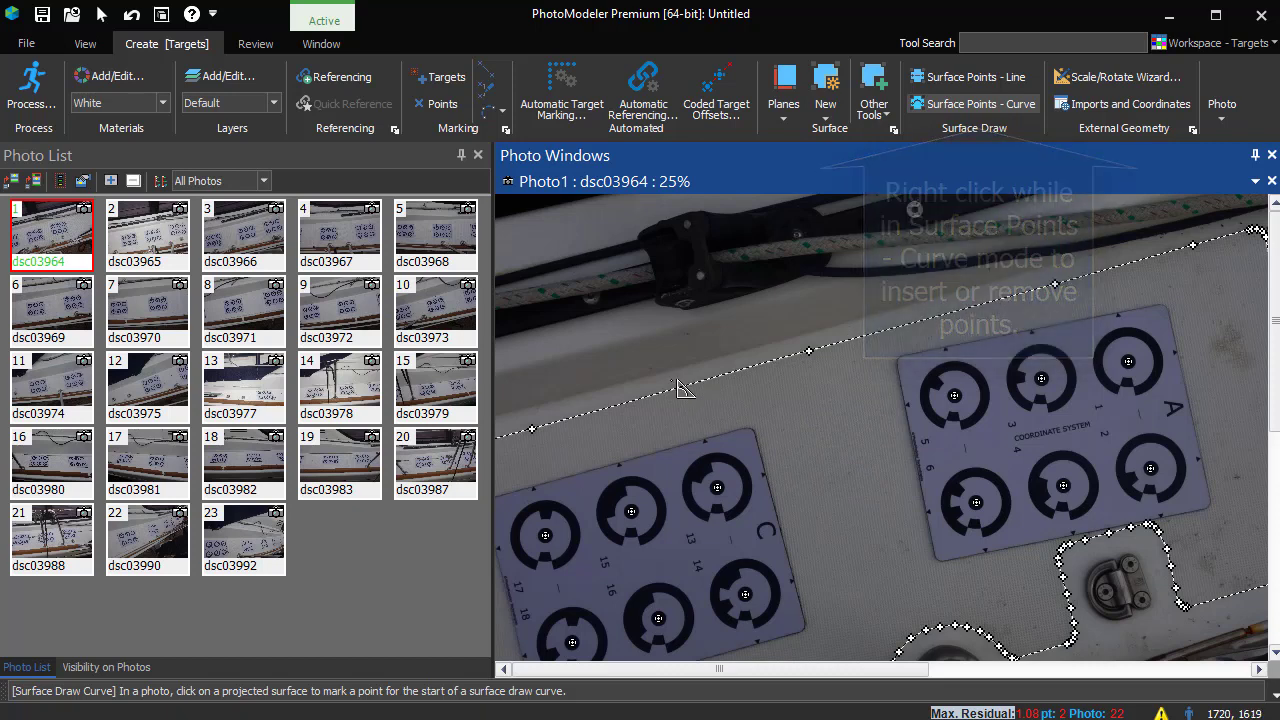
{"action": "left_click", "coordinate": [101, 14]}
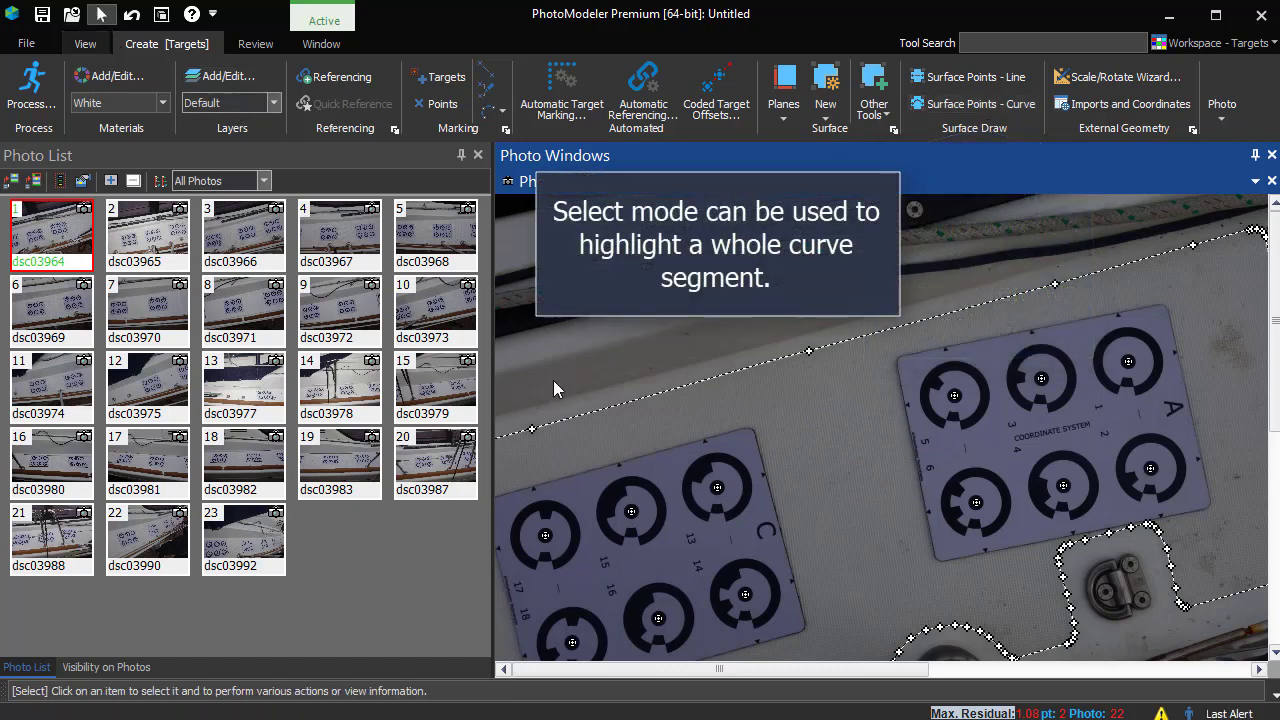
- Delete the curve loop traced around the deck hinge on dsc03964, including its points
{"action": "left_click", "coordinate": [688, 389]}
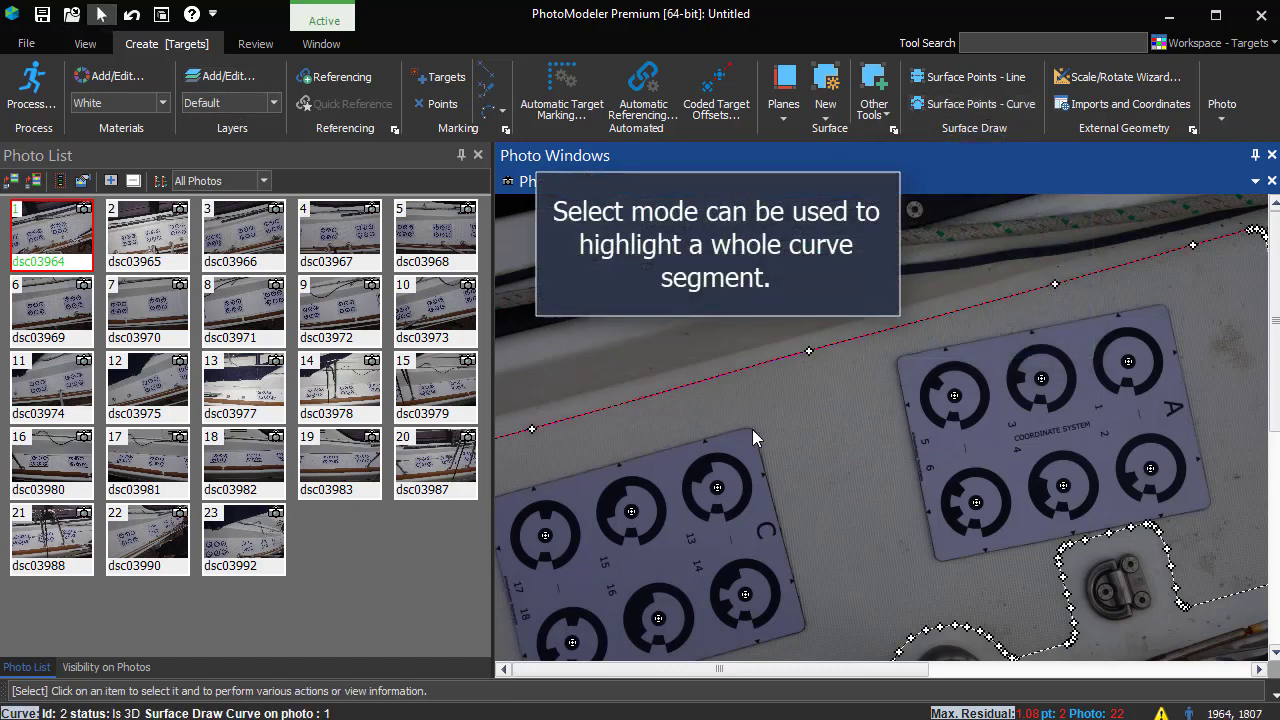
{"action": "scroll", "coordinate": [757, 429], "scroll_direction": "down", "scroll_amount": 2}
{"action": "scroll", "coordinate": [761, 430], "scroll_direction": "down", "scroll_amount": 1}
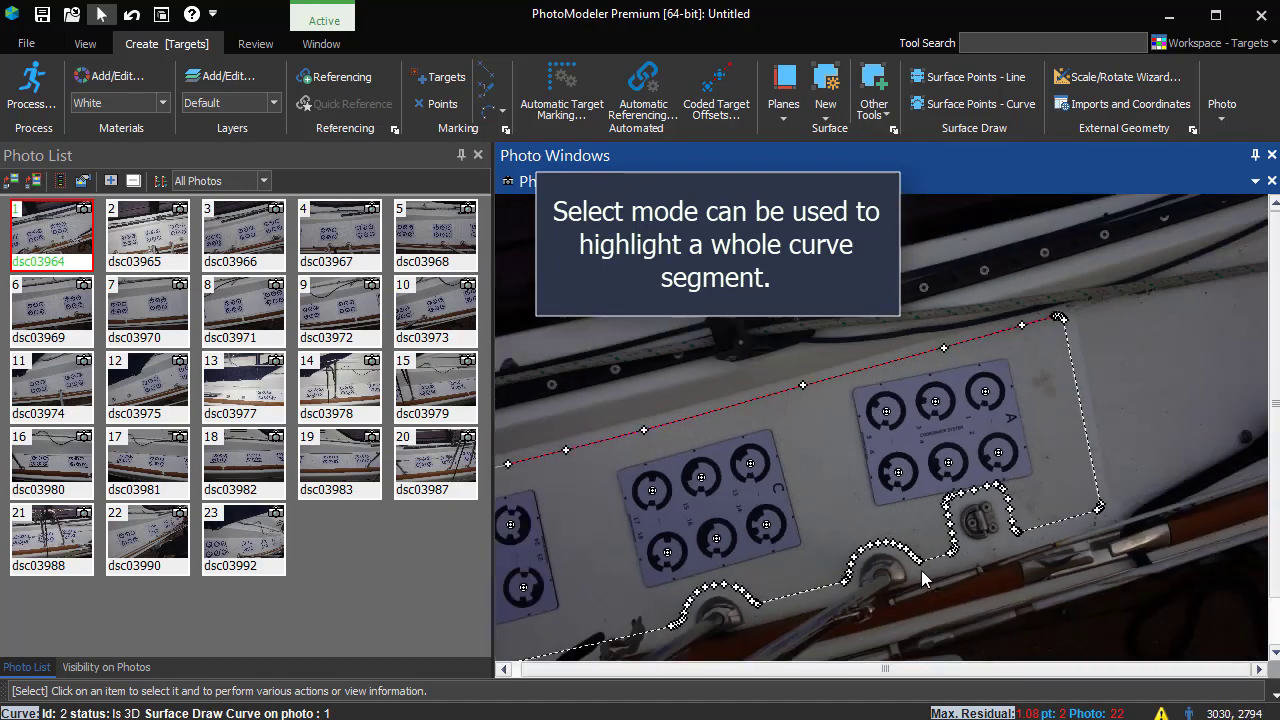
{"action": "scroll", "coordinate": [965, 548], "scroll_direction": "up", "scroll_amount": 1}
{"action": "scroll", "coordinate": [1020, 525], "scroll_direction": "up", "scroll_amount": 1}
{"action": "scroll", "coordinate": [1030, 515], "scroll_direction": "up", "scroll_amount": 1}
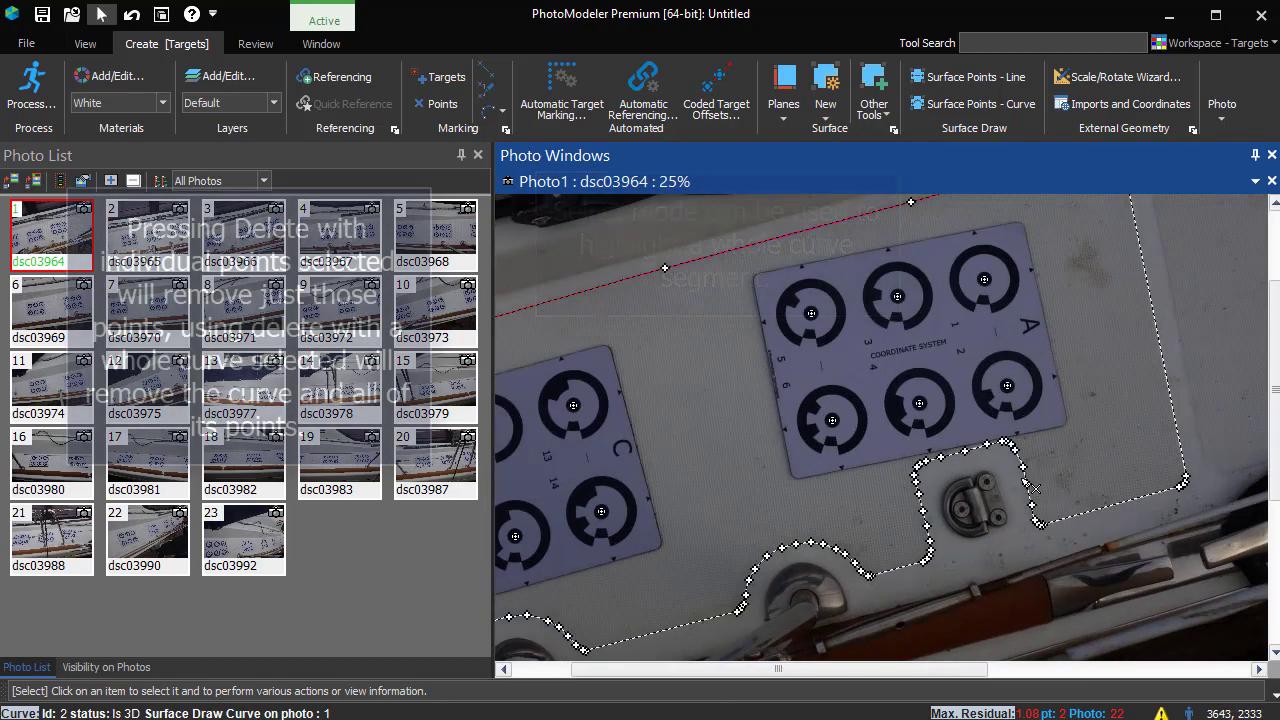
{"action": "left_click", "coordinate": [1026, 487]}
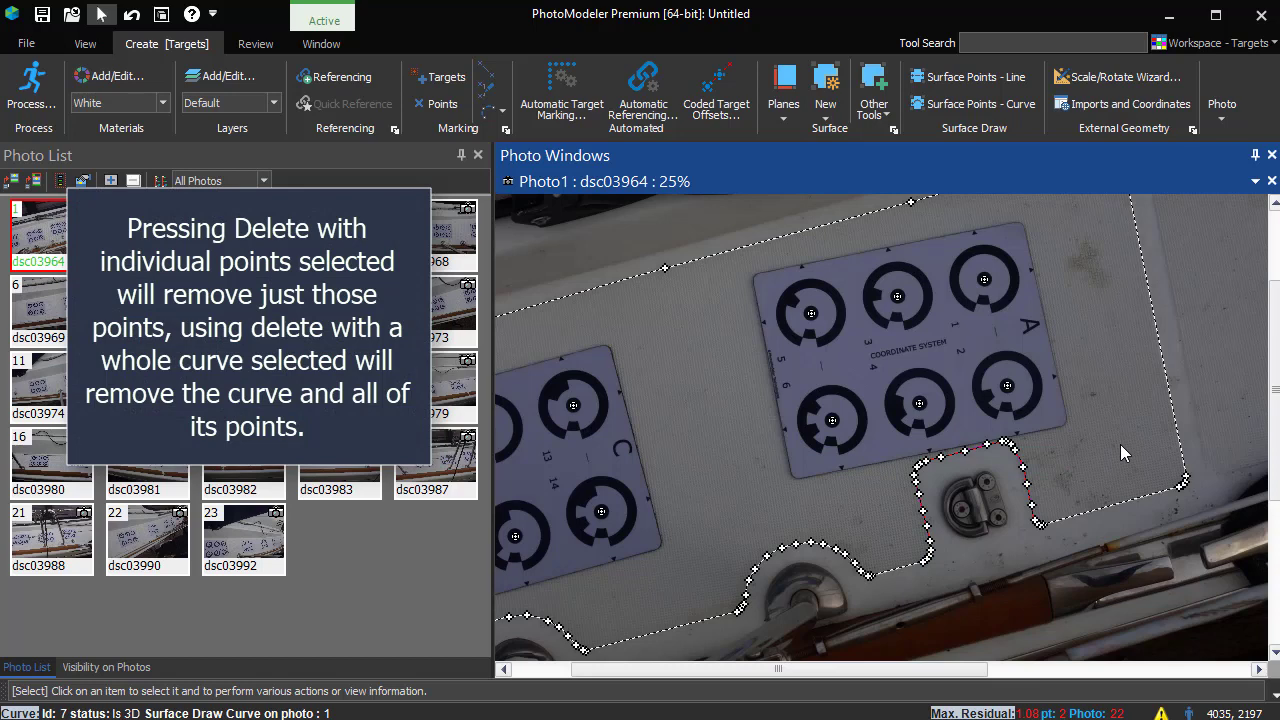
{"action": "key", "text": "Delete"}
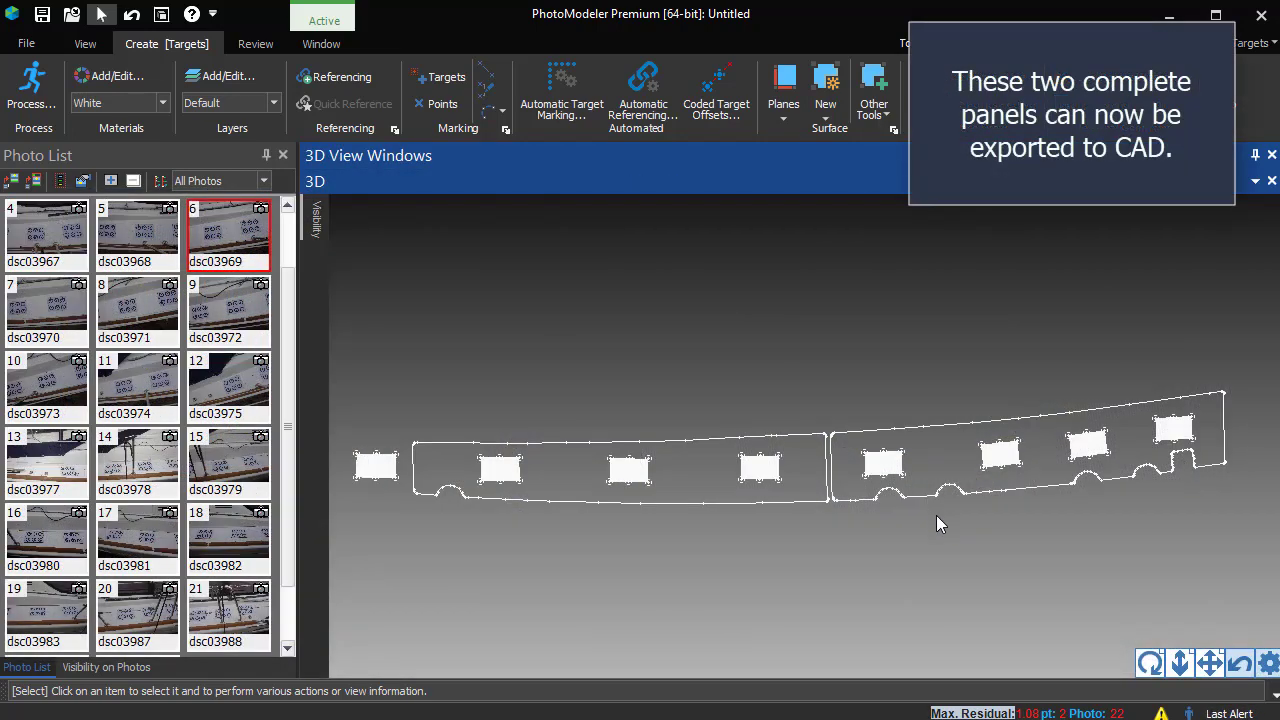
- Set up a 2D DXF model export excluding point IDs, surfaces and surface draw points
{"action": "left_click", "coordinate": [28, 44]}
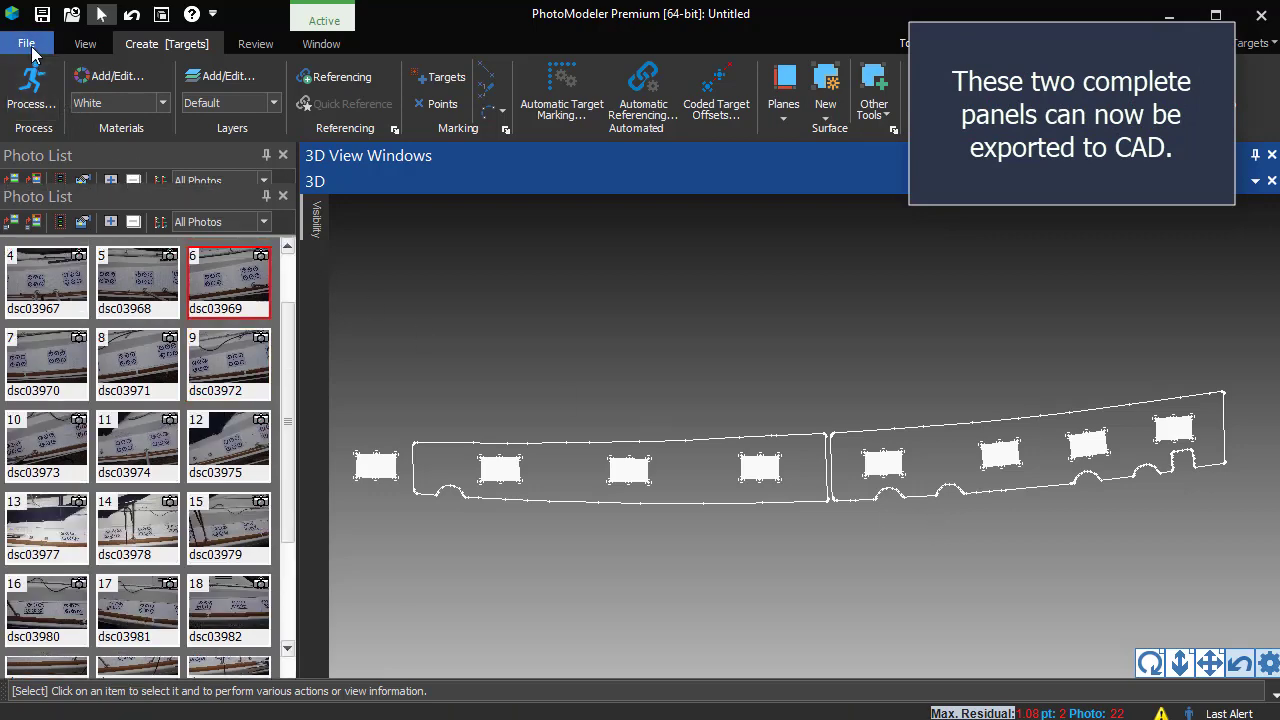
{"action": "left_click", "coordinate": [100, 318]}
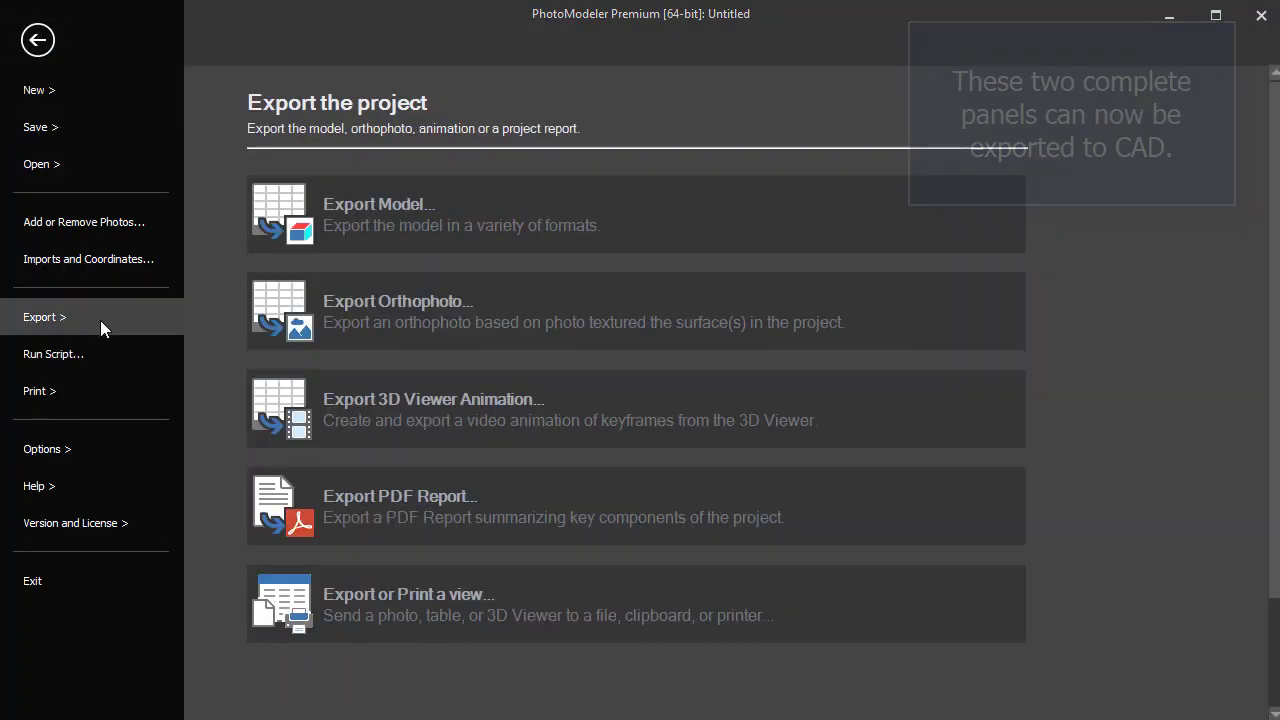
{"action": "left_click", "coordinate": [404, 225]}
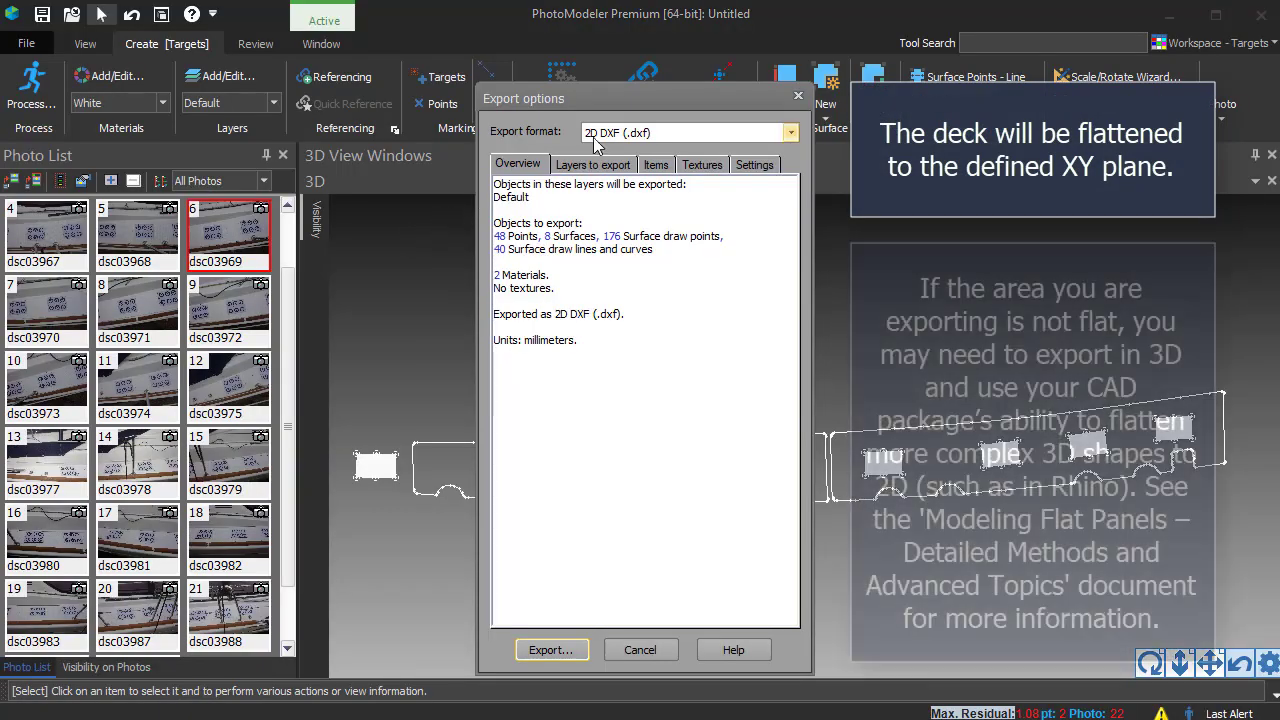
{"action": "left_click", "coordinate": [662, 166]}
{"action": "left_click", "coordinate": [500, 182]}
{"action": "left_click", "coordinate": [501, 218]}
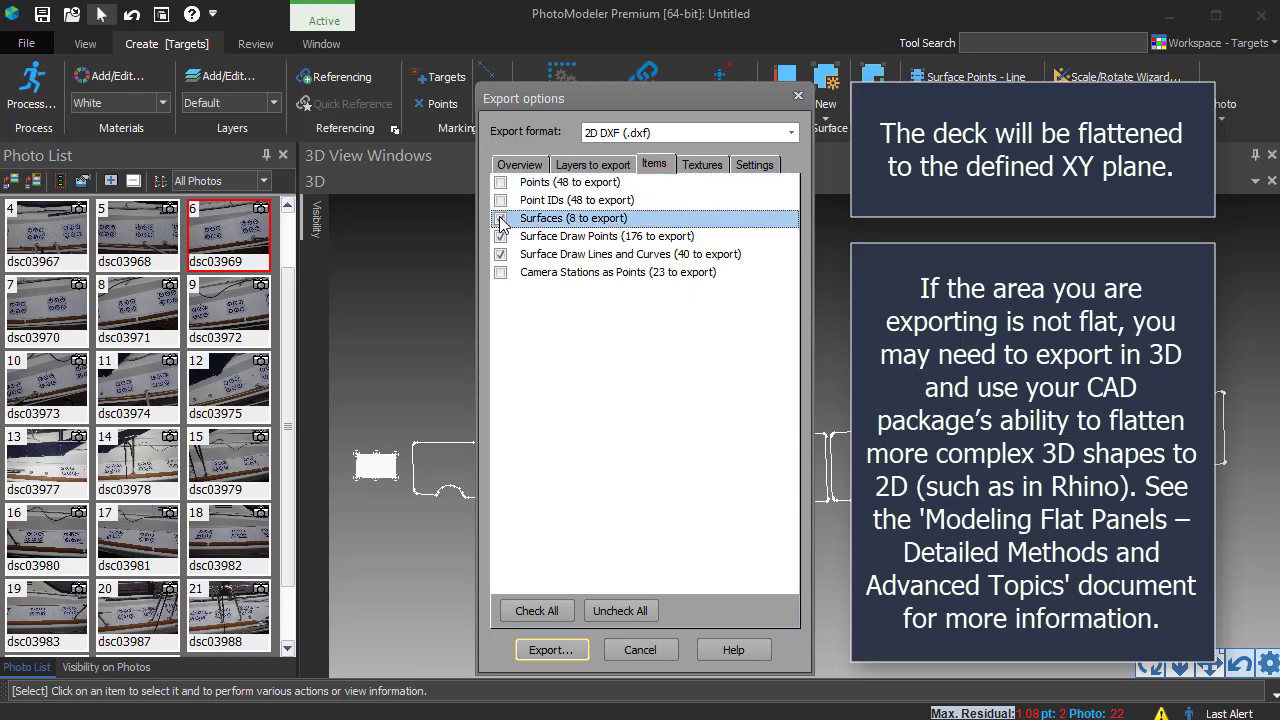
{"action": "left_click", "coordinate": [501, 237]}
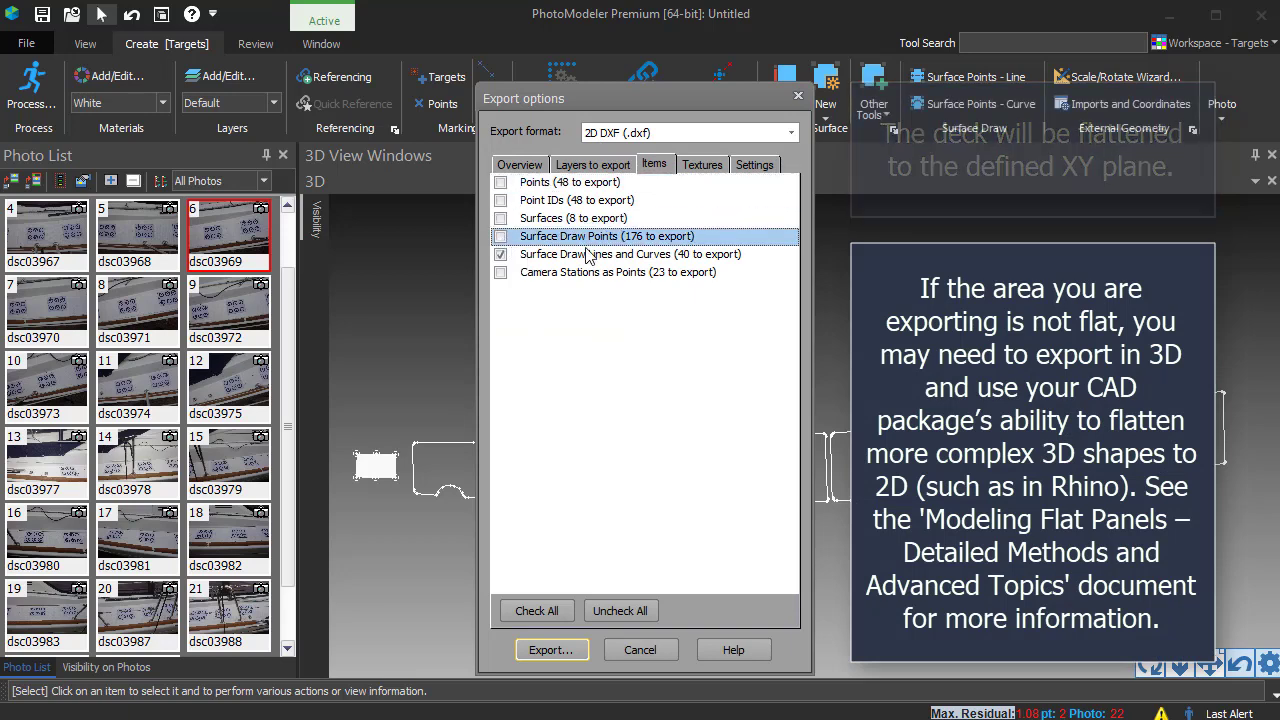
{"action": "left_click", "coordinate": [748, 168]}
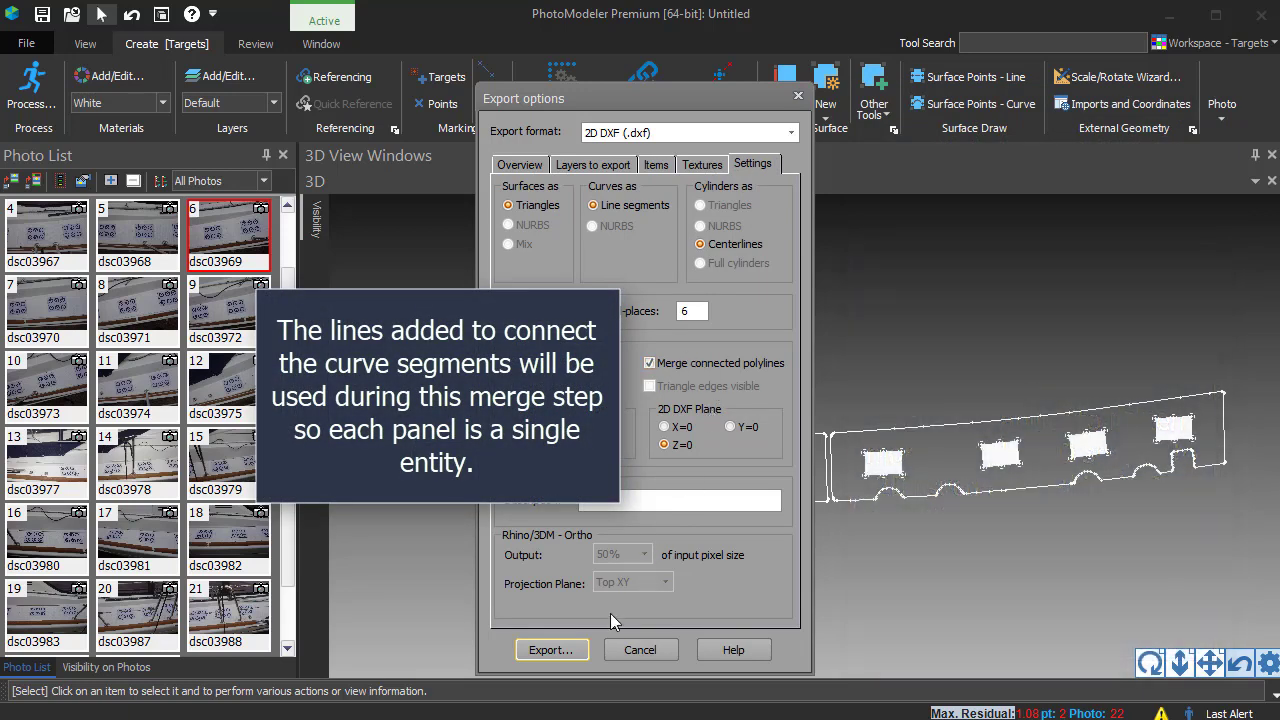
- Save the DXF export as Deck.dxf in the Boat Deck folder
{"action": "left_click", "coordinate": [540, 648]}
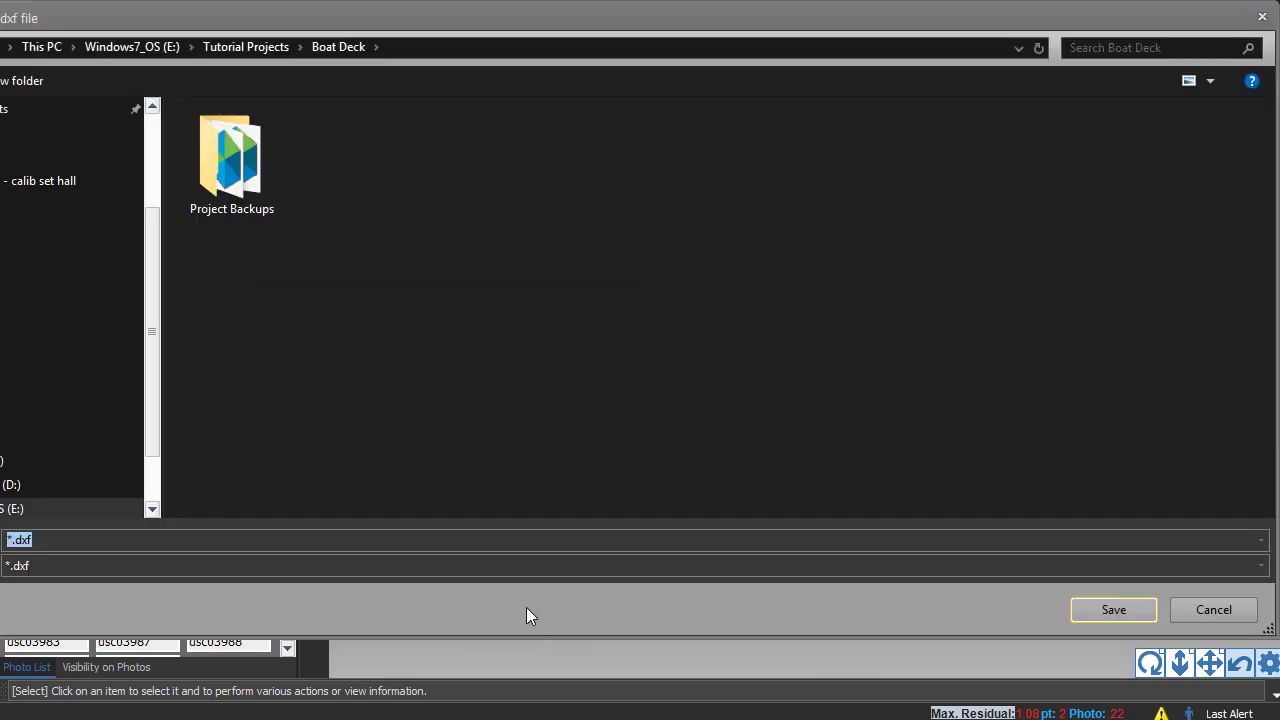
{"action": "type", "text": "Deck"}
{"action": "key", "text": "Return"}
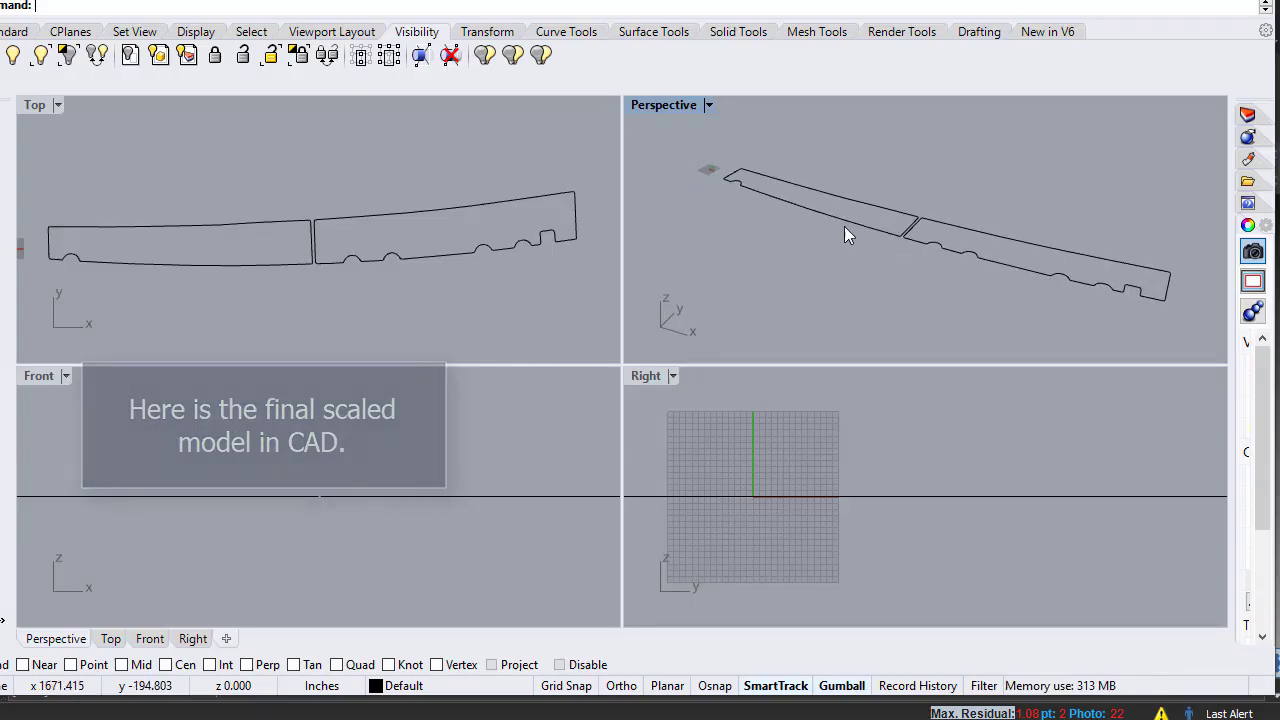
- Select the left and right panel outlines in Rhino and view them from above
{"action": "left_click", "coordinate": [844, 225]}
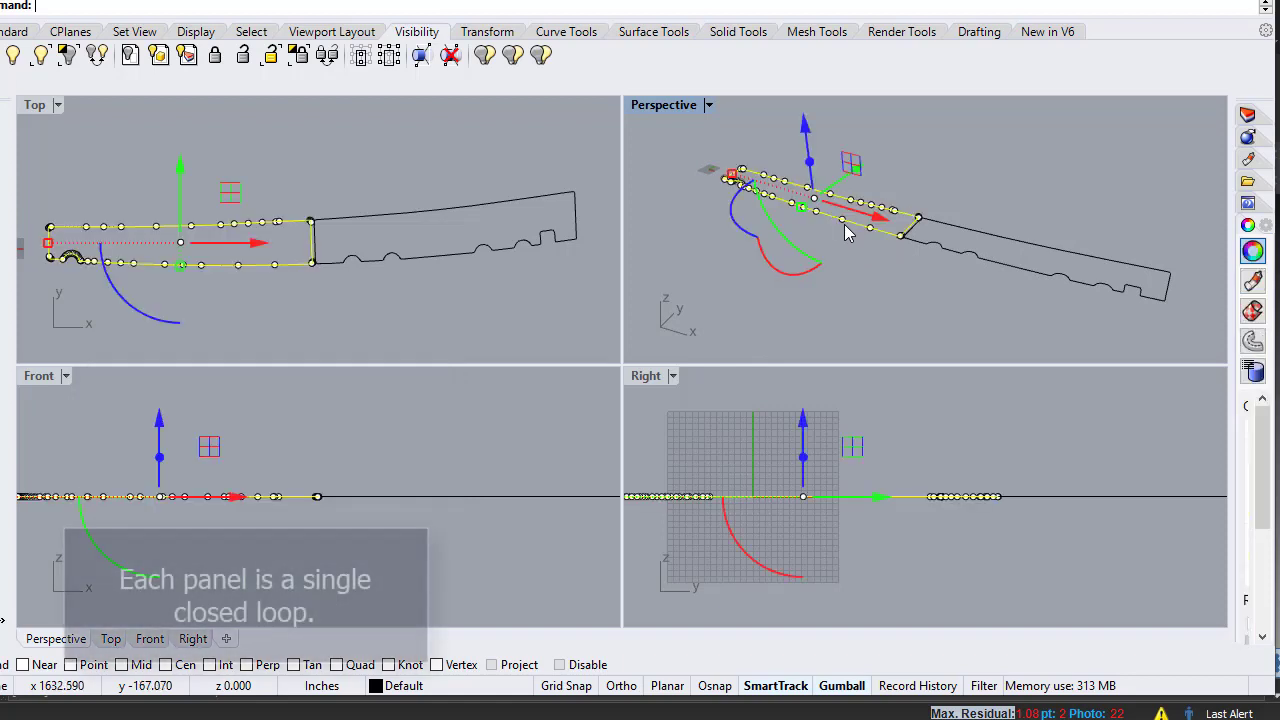
{"action": "left_click", "coordinate": [1025, 243]}
{"action": "mouse_move", "coordinate": [754, 276]}
{"action": "right_mouse_down"}
{"action": "mouse_move", "coordinate": [849, 114]}
{"action": "mouse_move", "coordinate": [769, 163]}
{"action": "mouse_move", "coordinate": [766, 286]}
{"action": "right_mouse_up"}
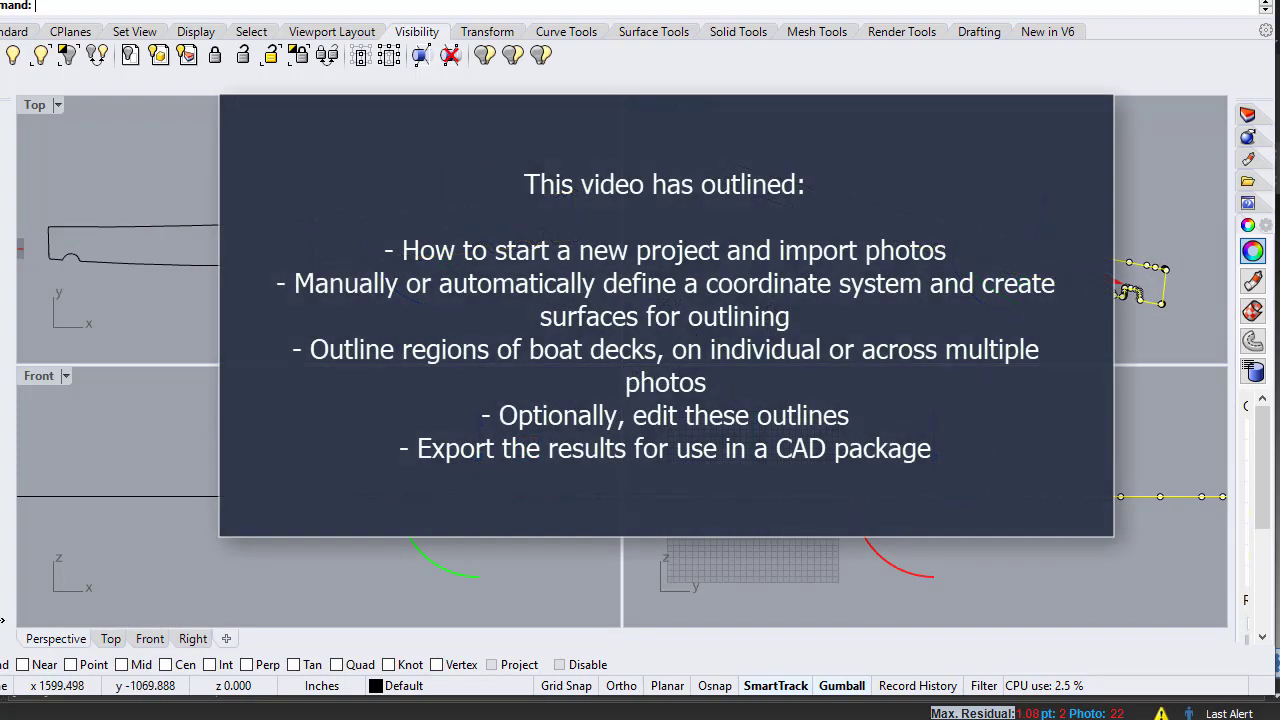